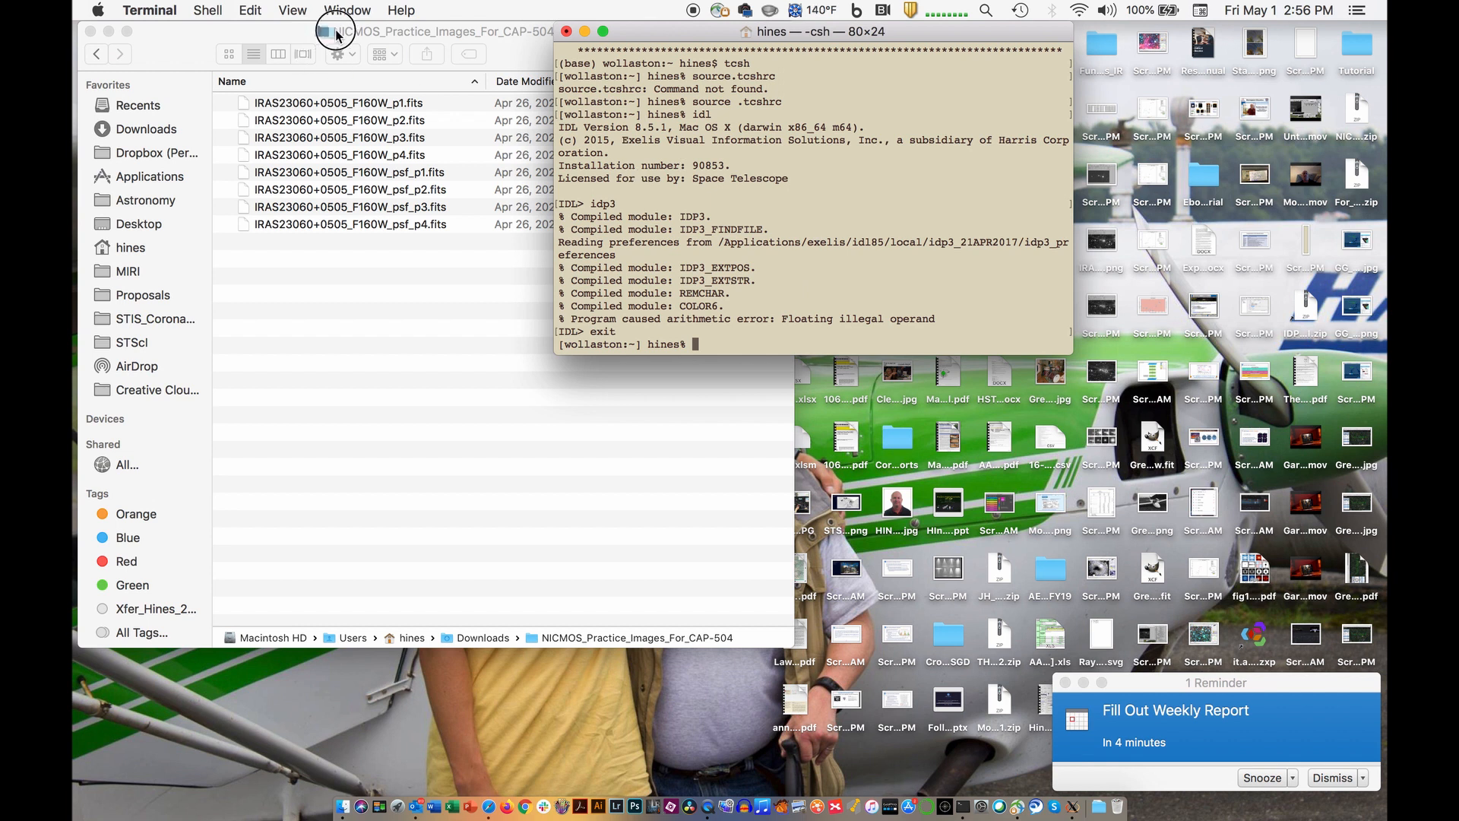
- Change the terminal's working directory to NICMOS_Practice_Images_For_CAP-504 in Downloads and list its files
drag(323, 31, 697, 255)
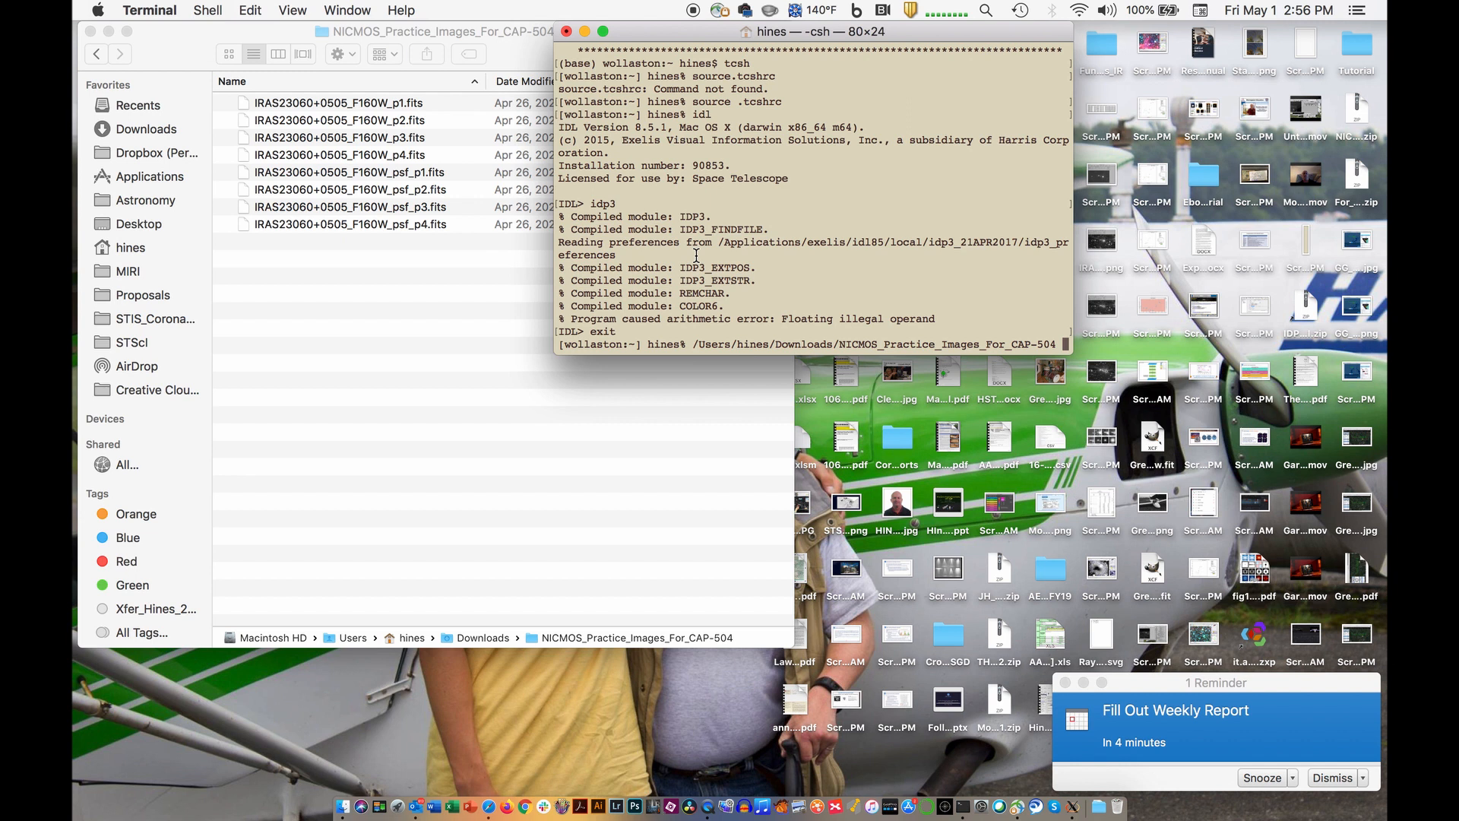
key(ctrl+a)
text(cd)
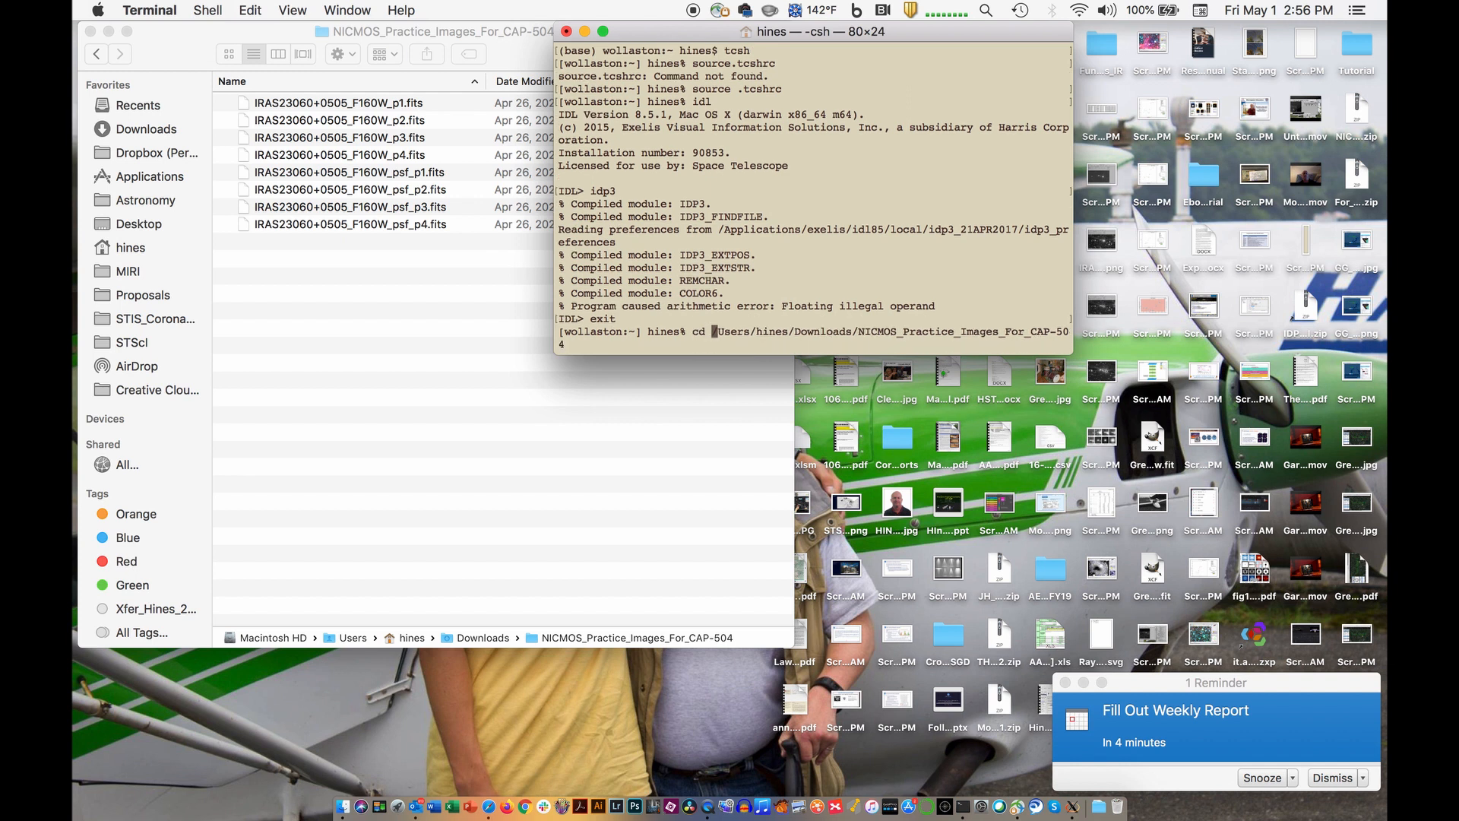
key(Return)
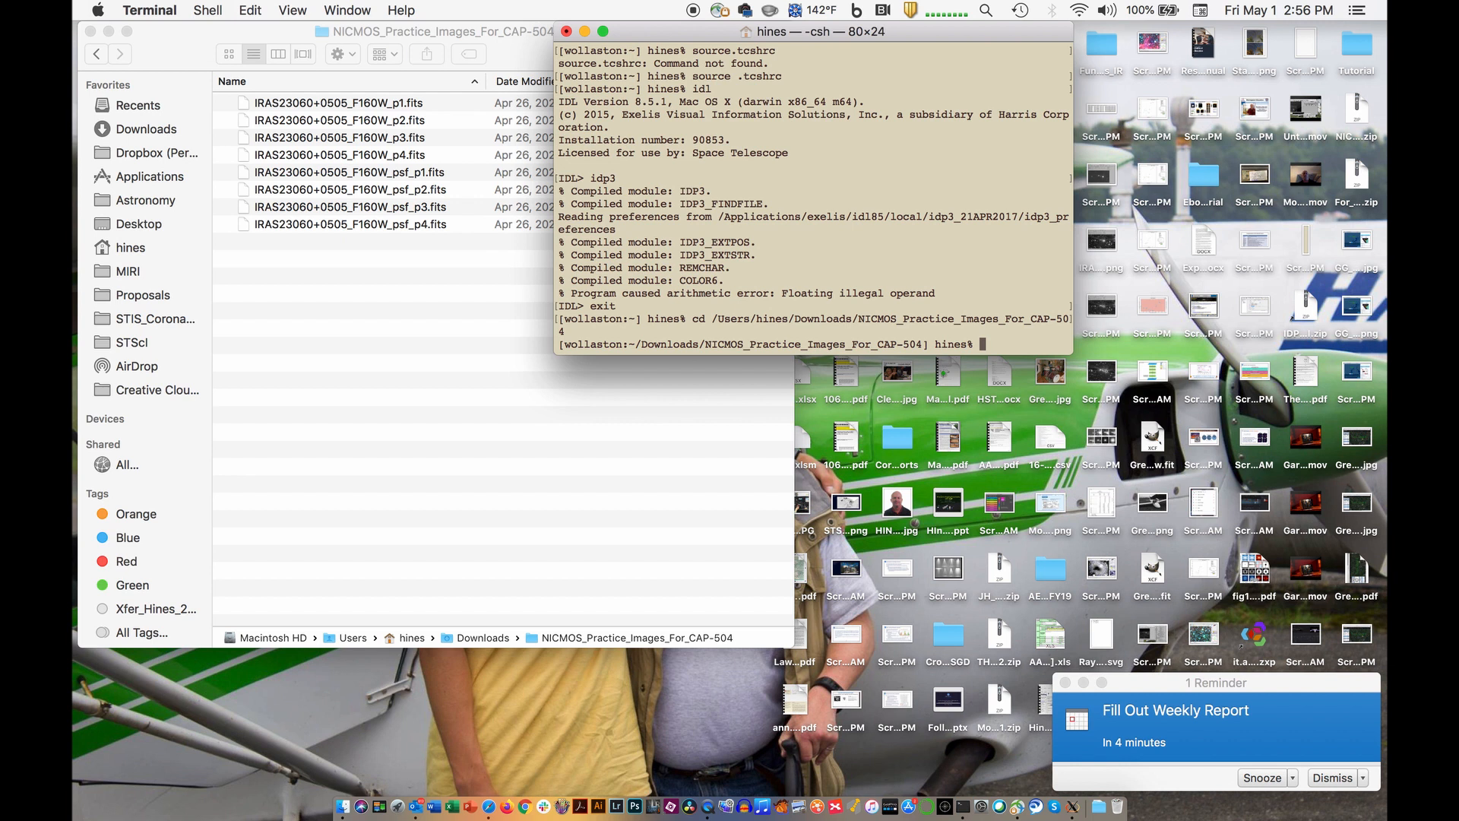
text(ls)
key(Return)
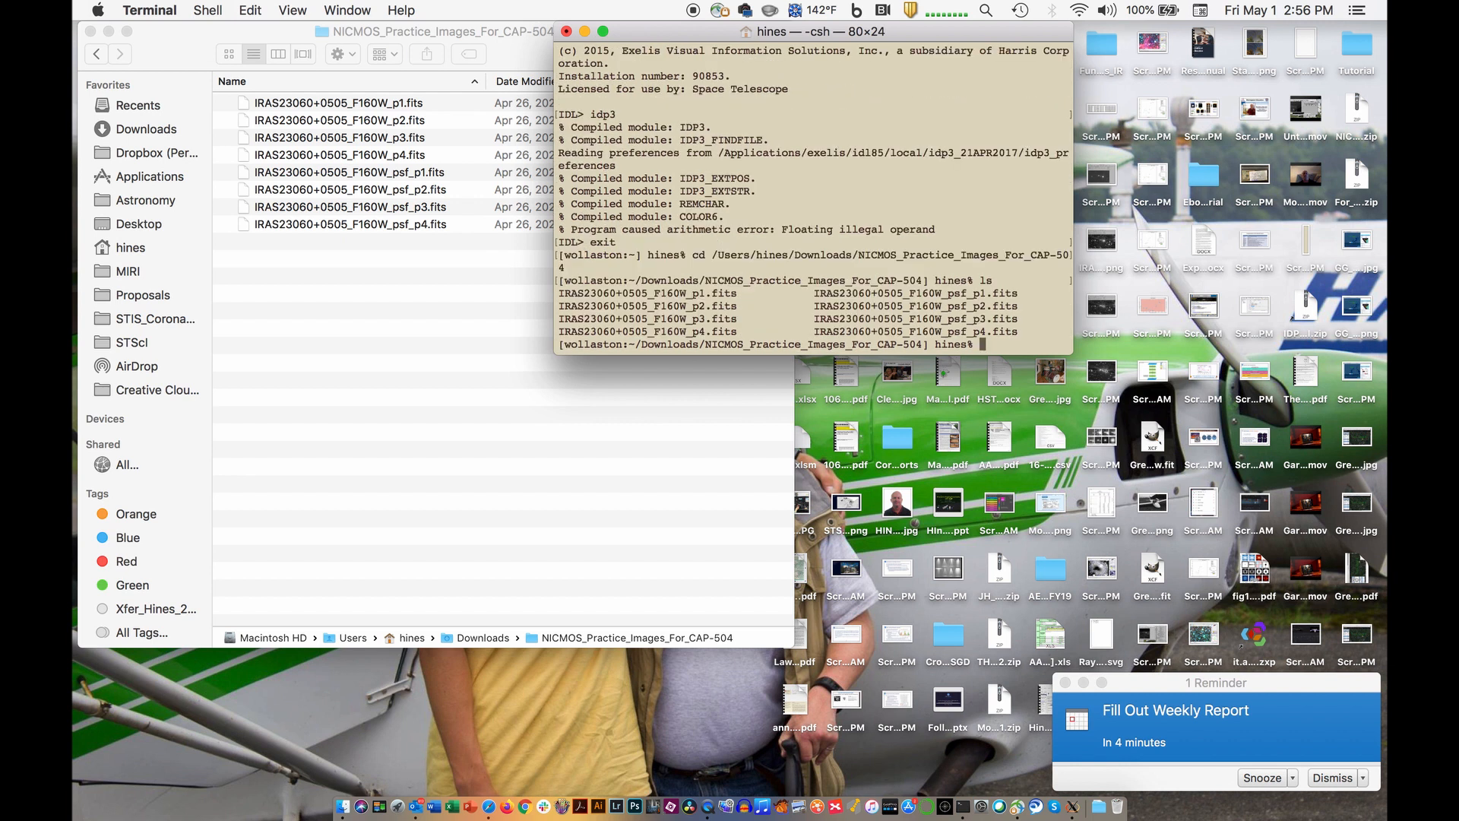
- Start IDL from the image folder and launch idp3
text(idl)
key(Return)
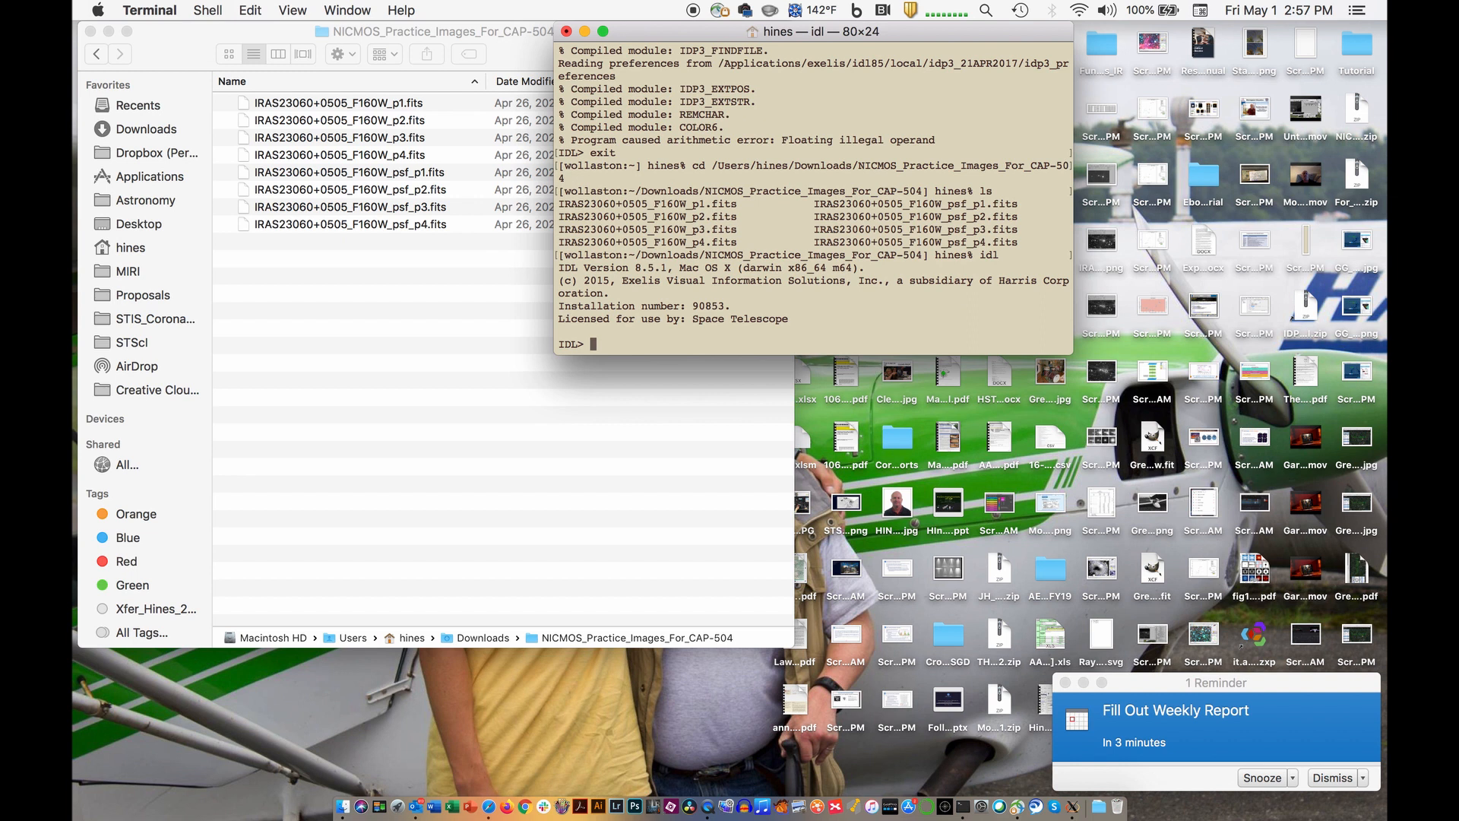
text(idp3)
key(Return)
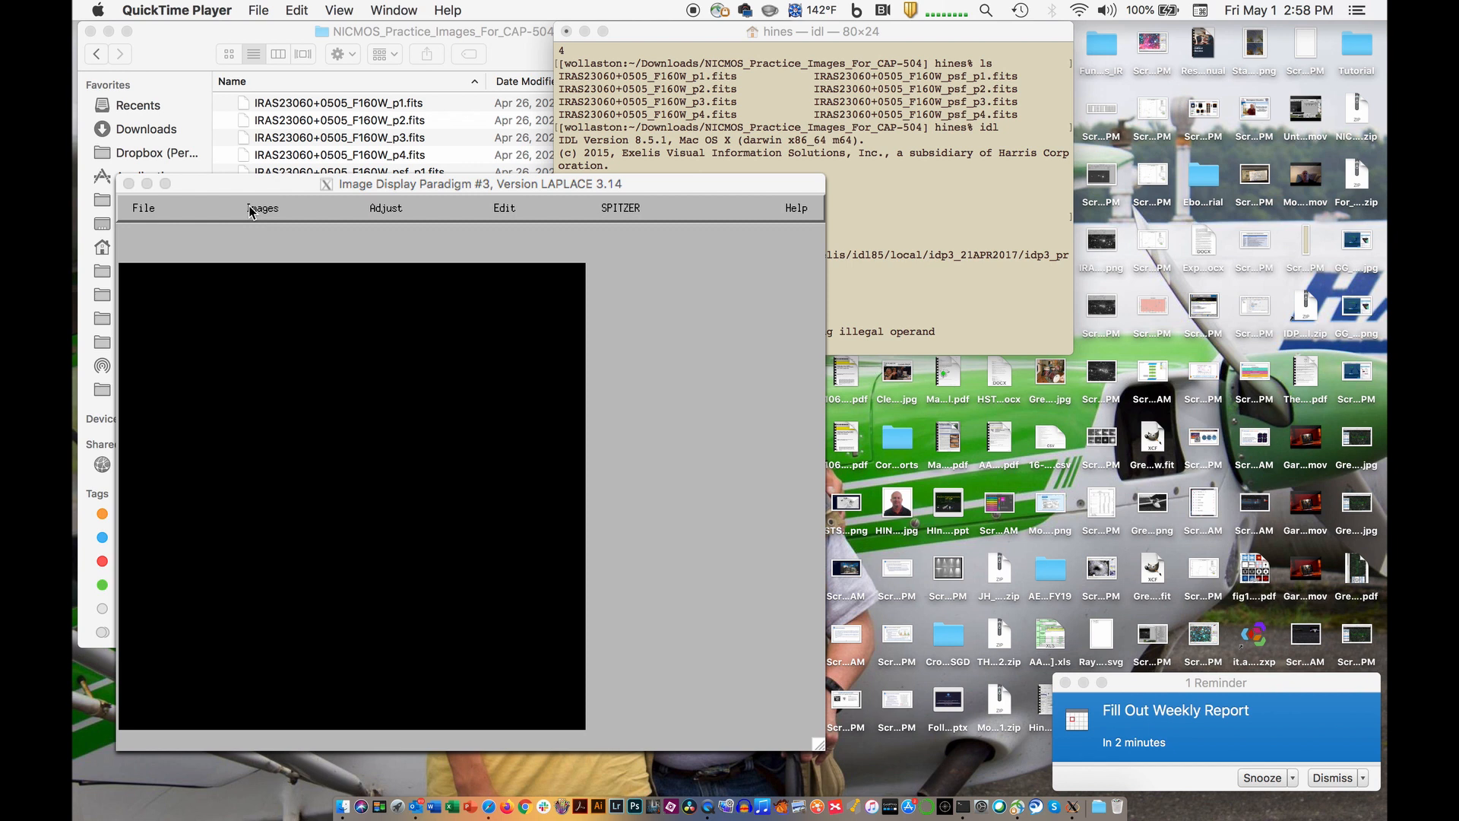
- Review the IDP3 preferences for pixel origin, interpolation and file loading, and close them without changes
click(149, 212)
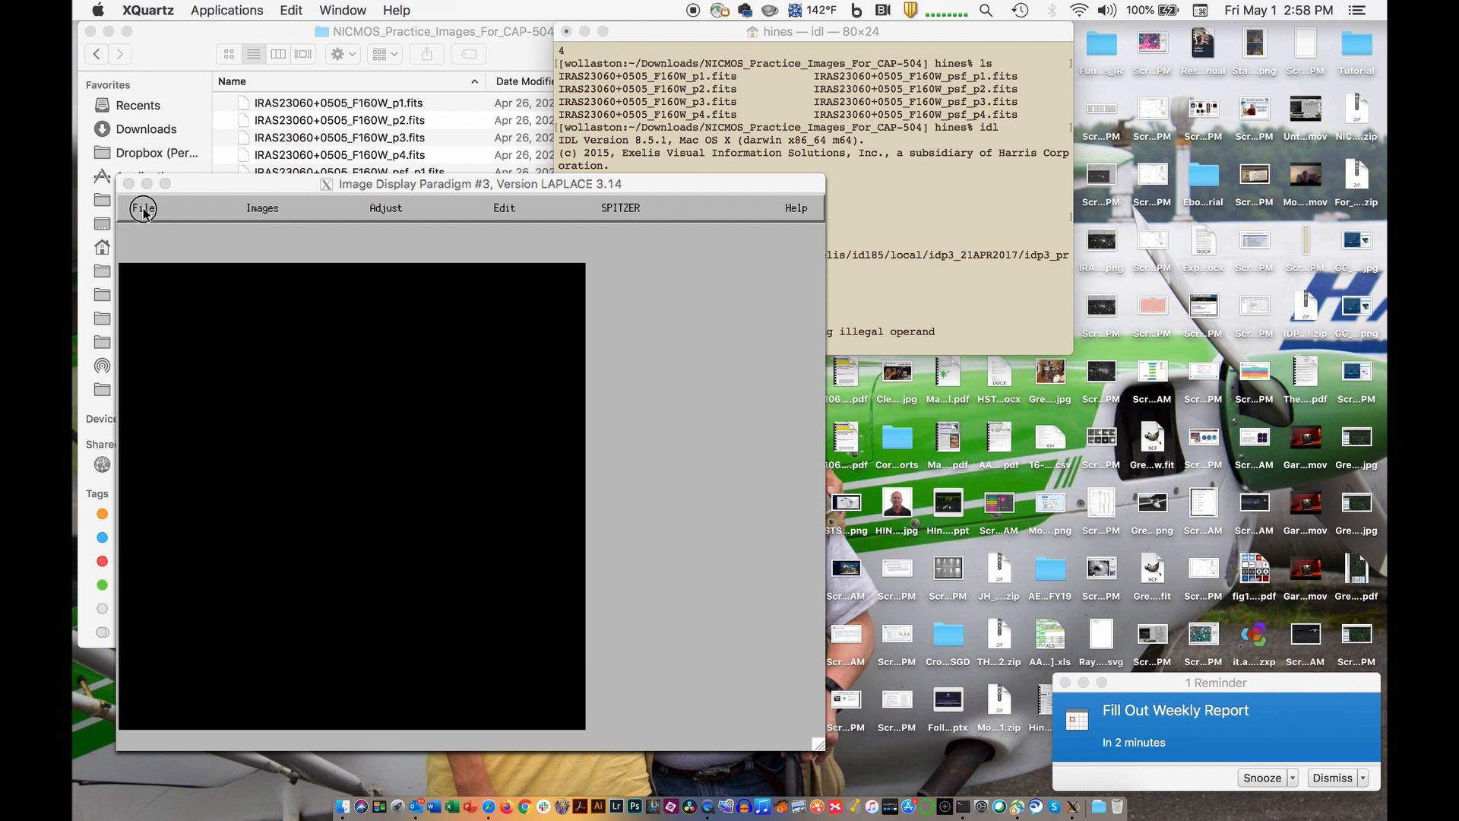
click(145, 211)
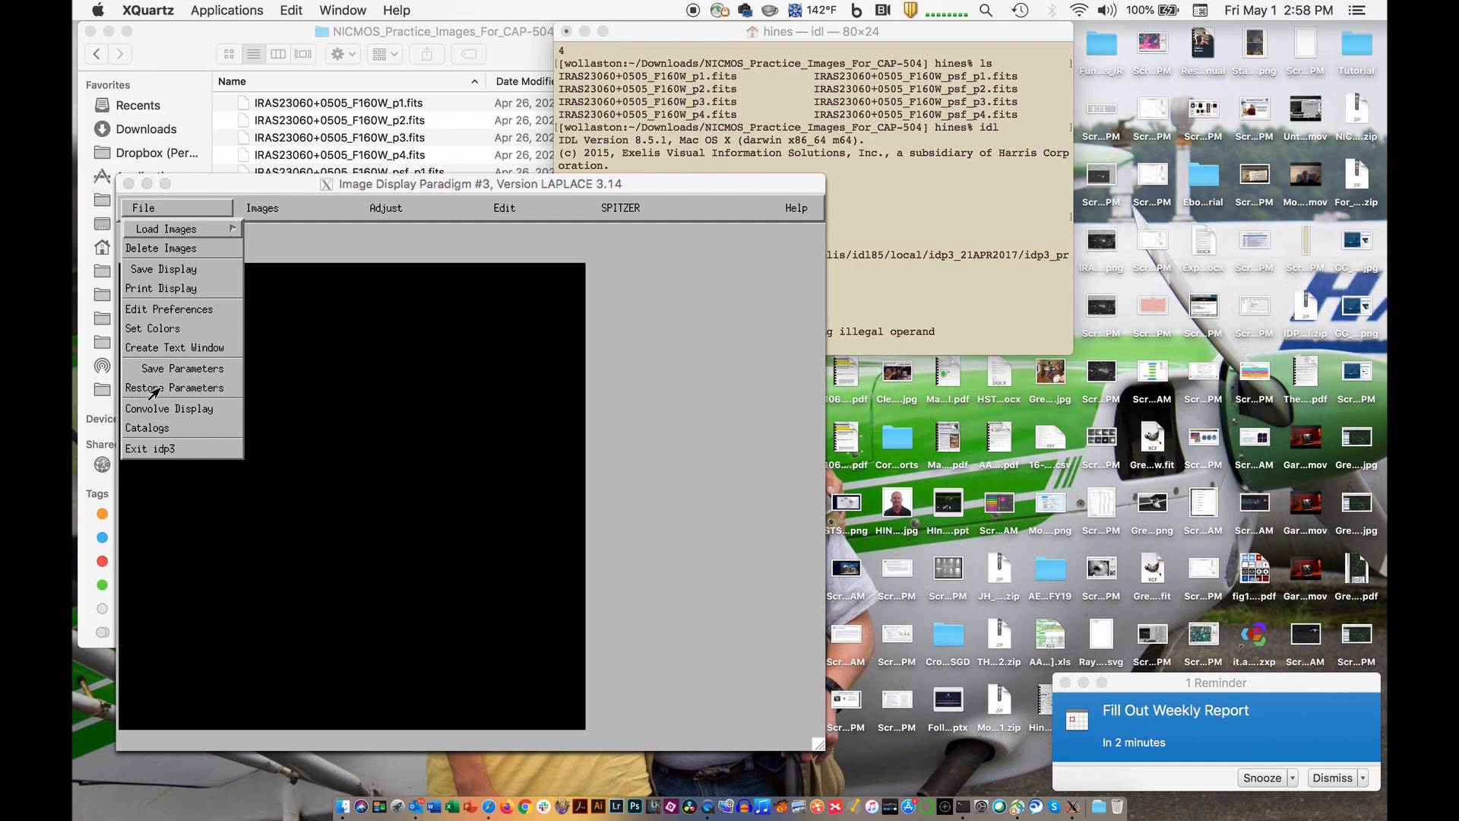
click(147, 312)
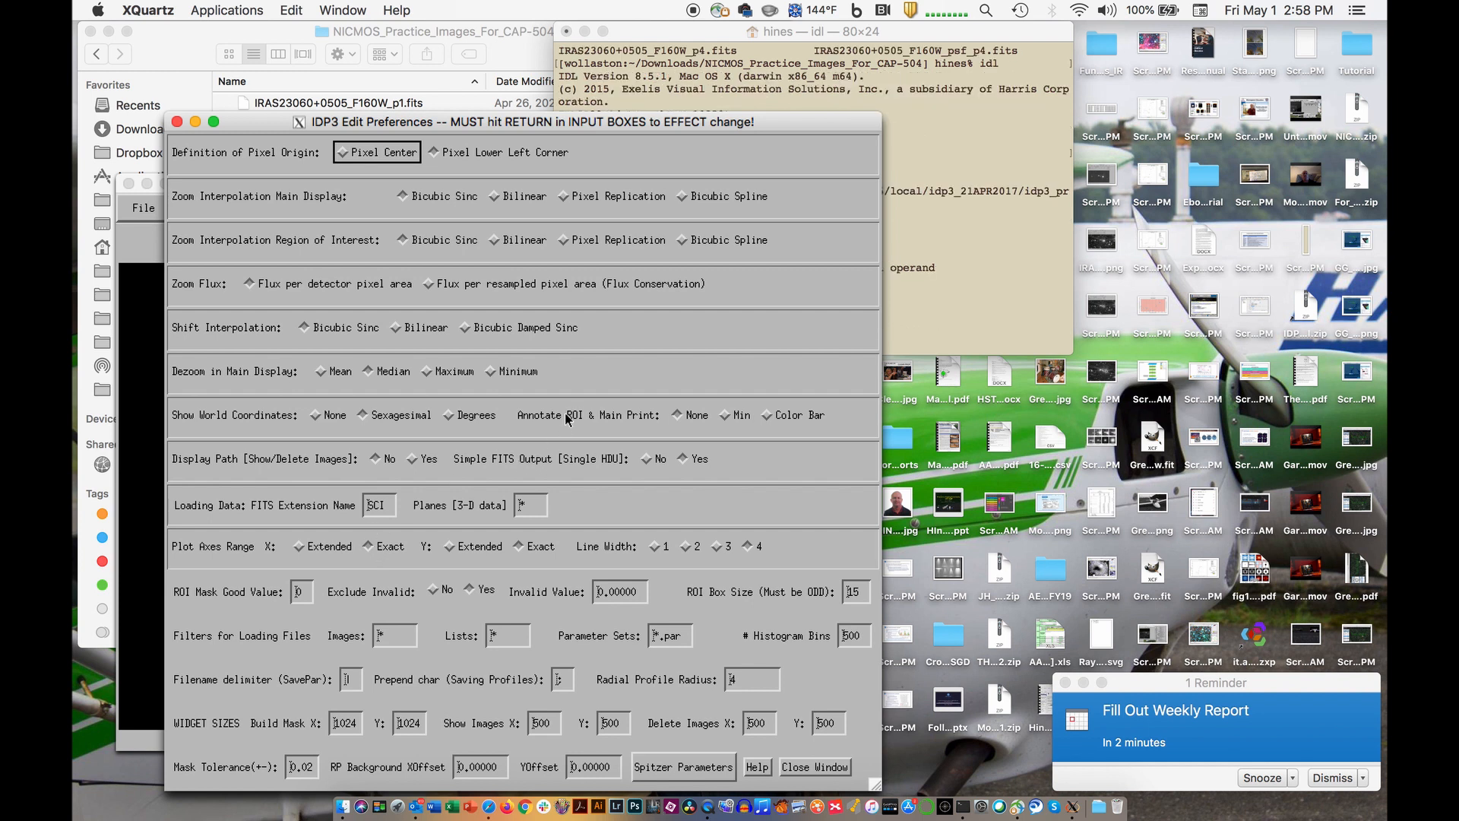
click(804, 767)
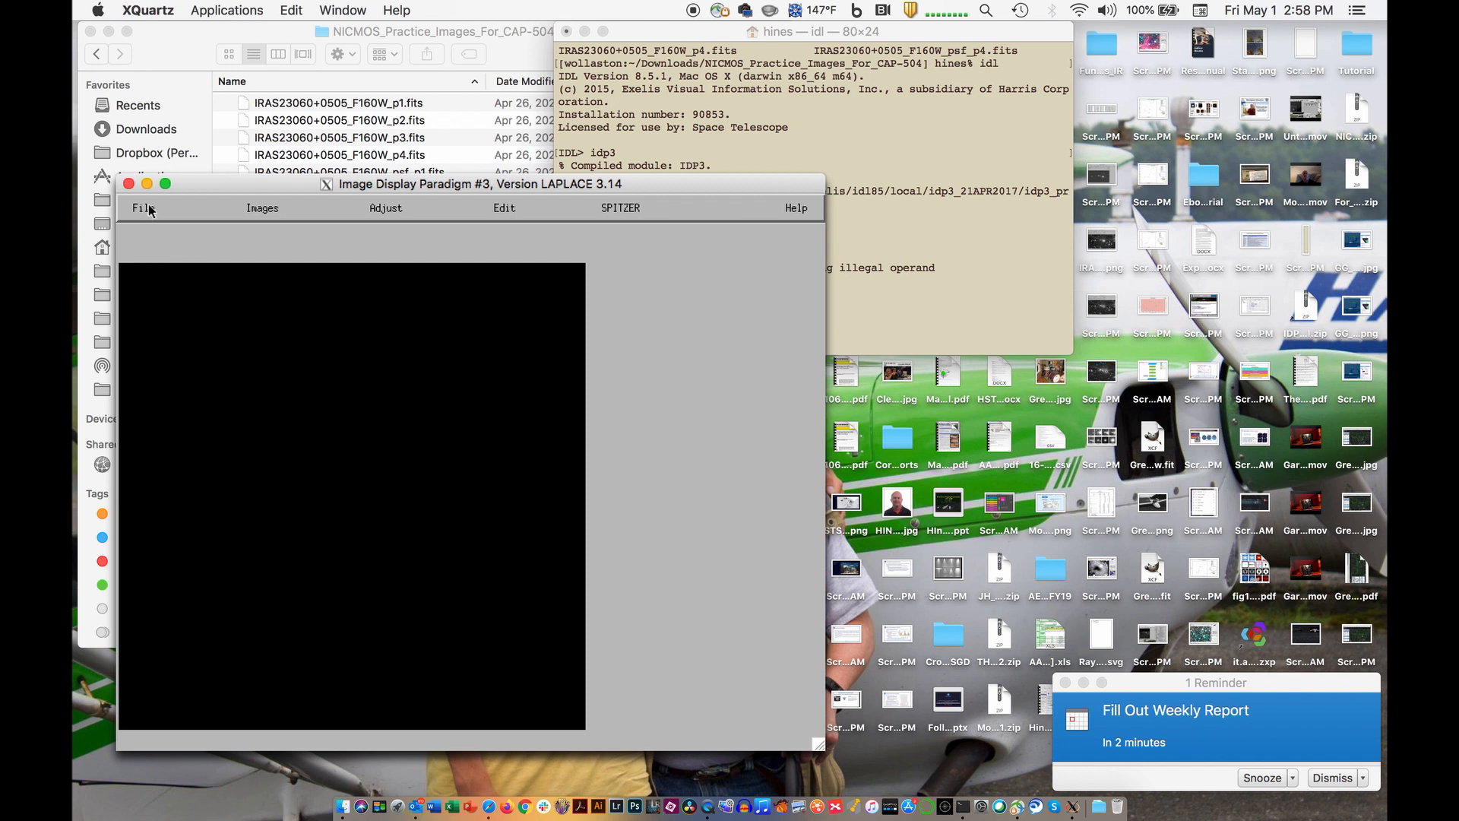
- Load all eight IRAS23060+0505_F160W FITS files, p1 to p4 and psf_p1 to psf_p4, as images
drag(183, 186, 149, 33)
click(119, 60)
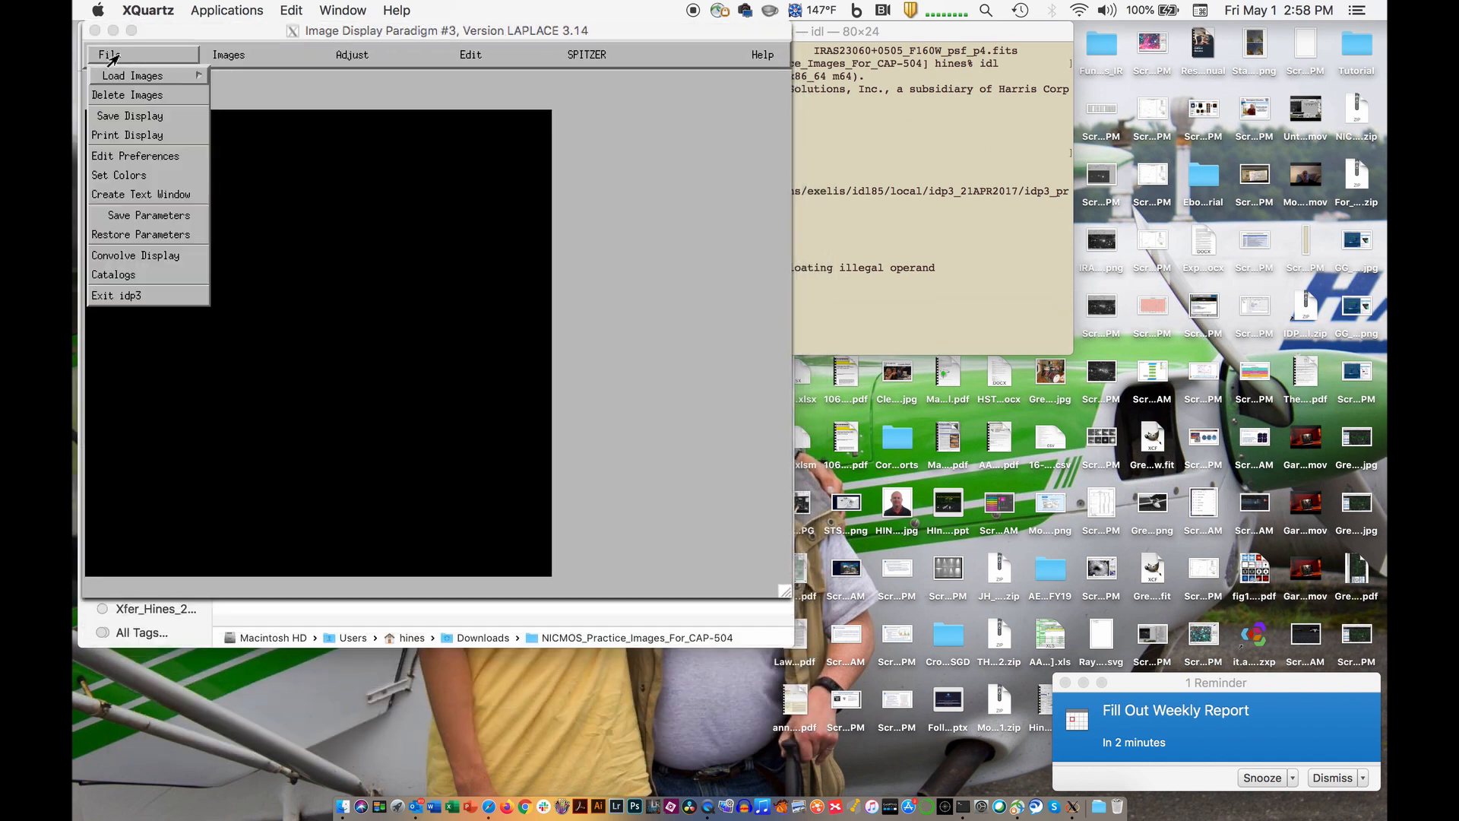
mouse_move(114, 76)
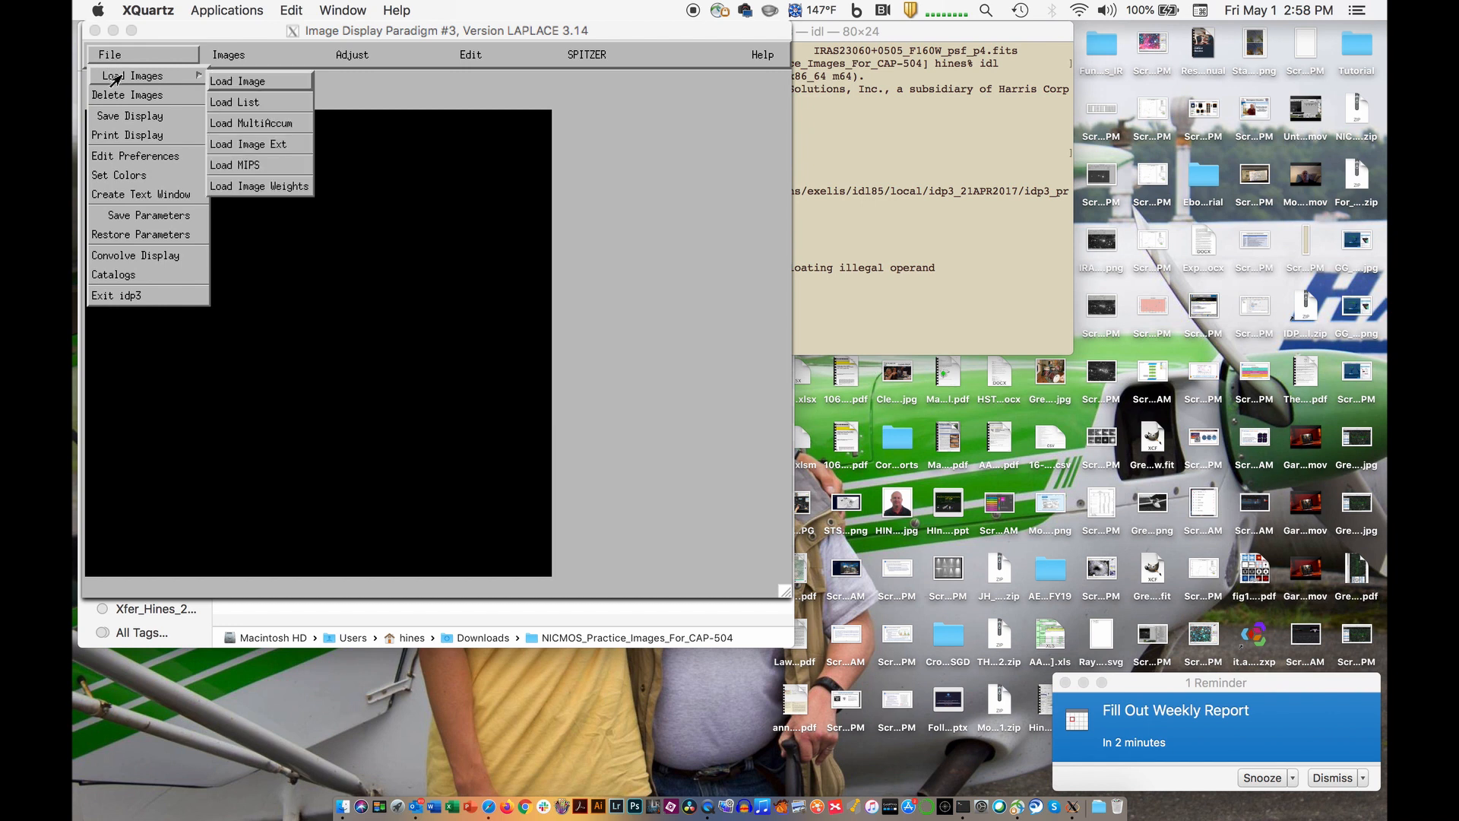
click(219, 81)
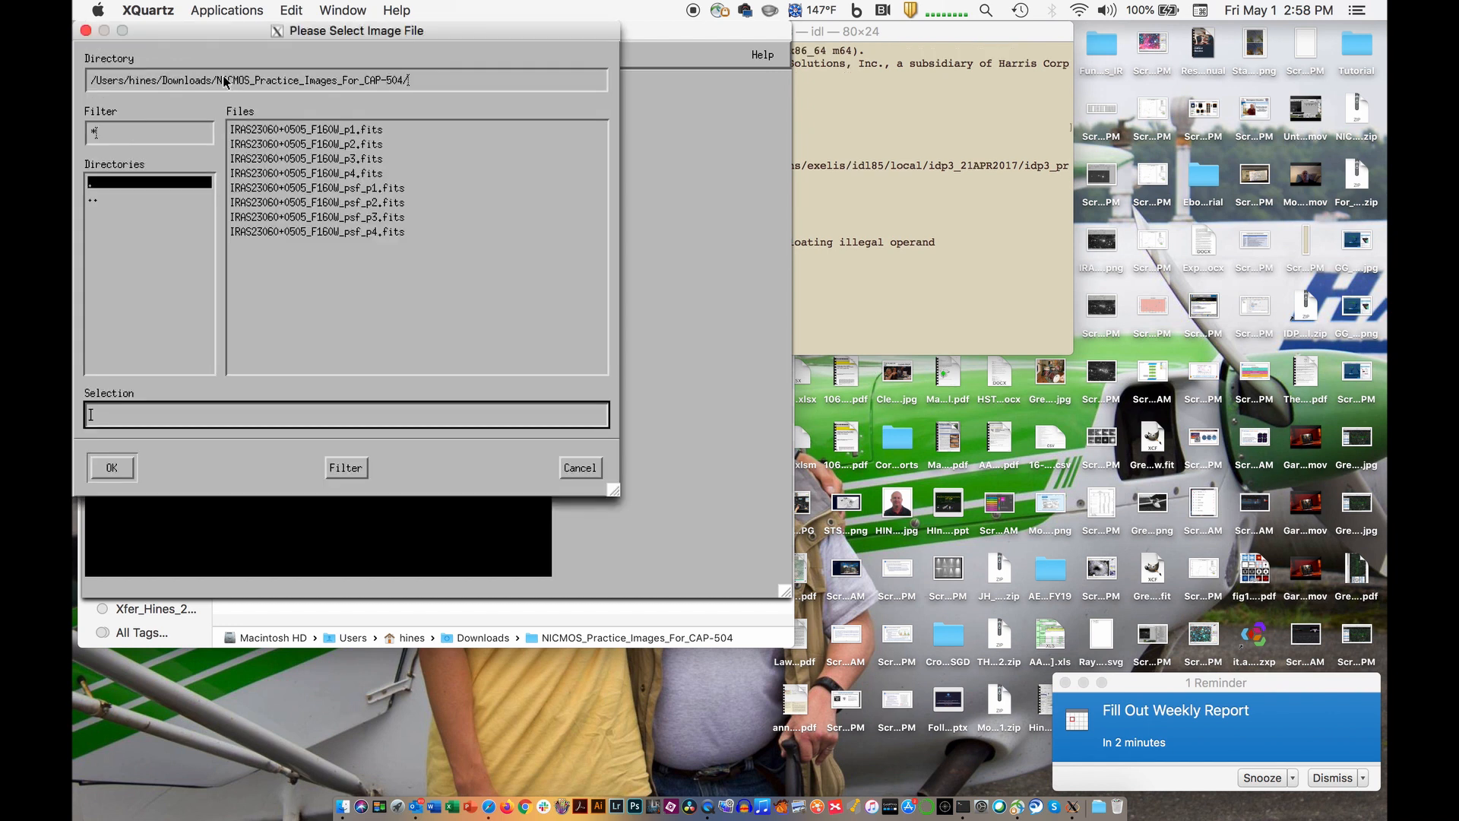
click(263, 133)
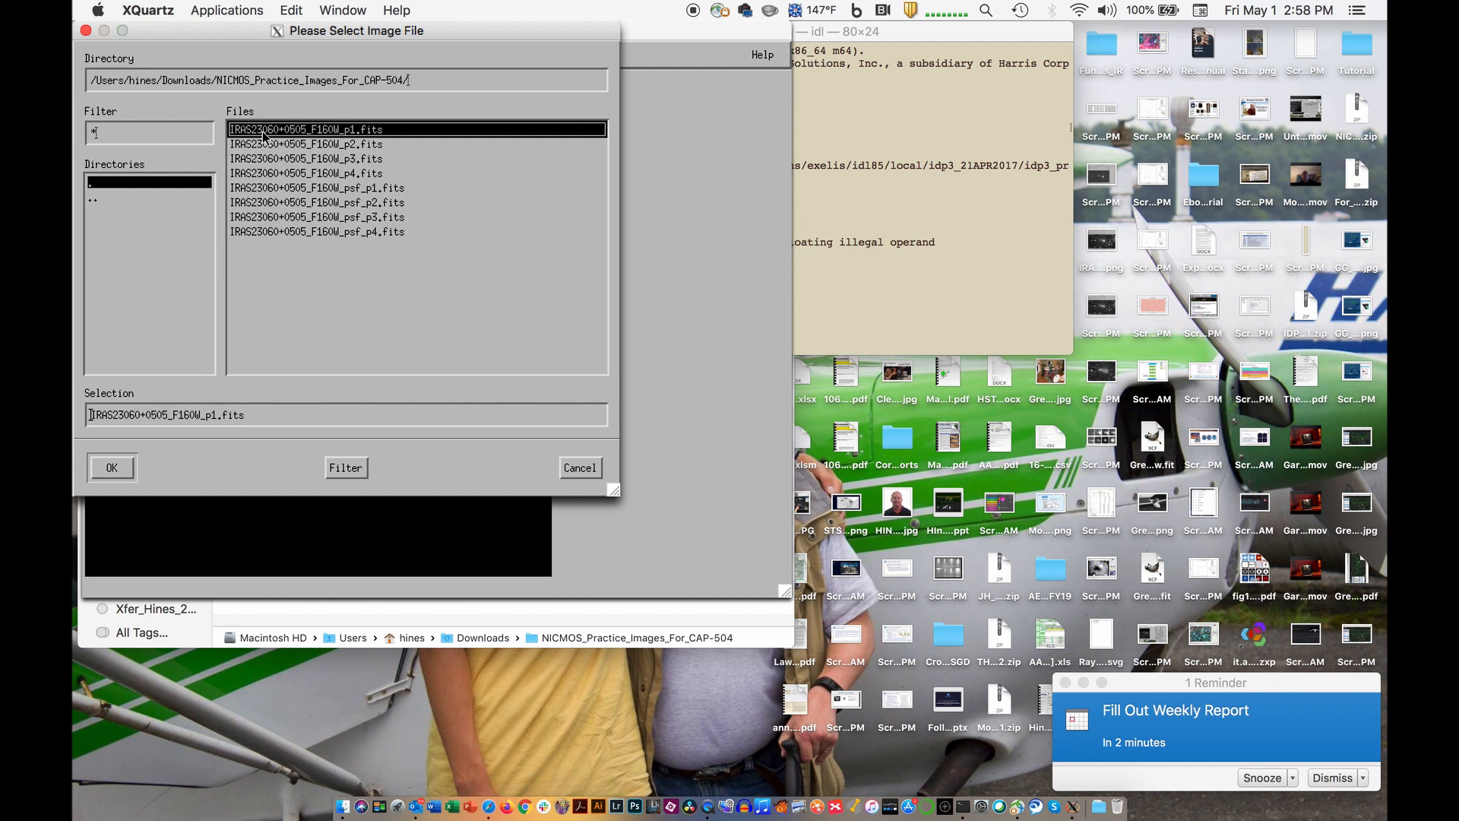
shift+click(270, 174)
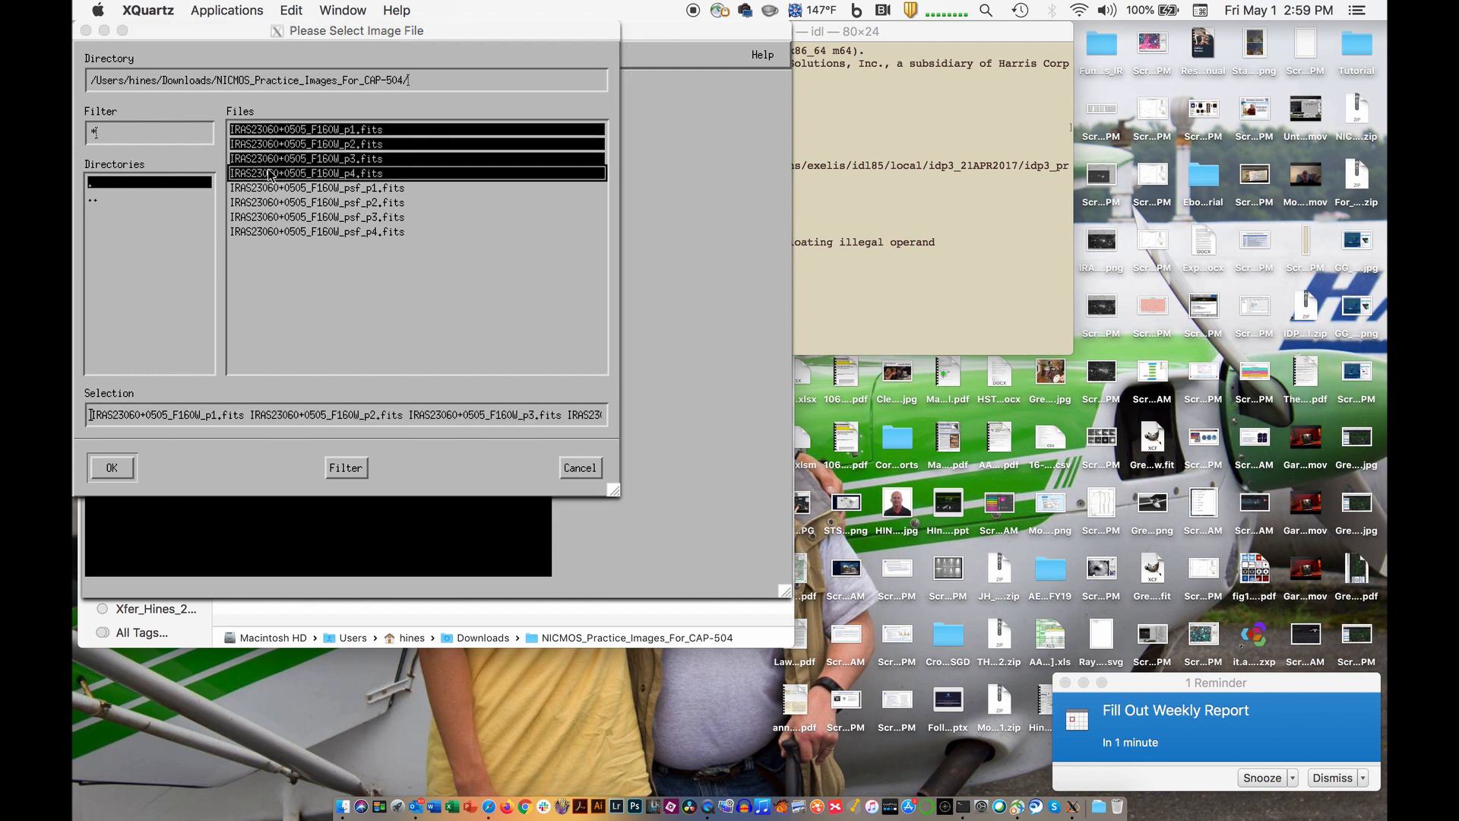
shift+click(278, 232)
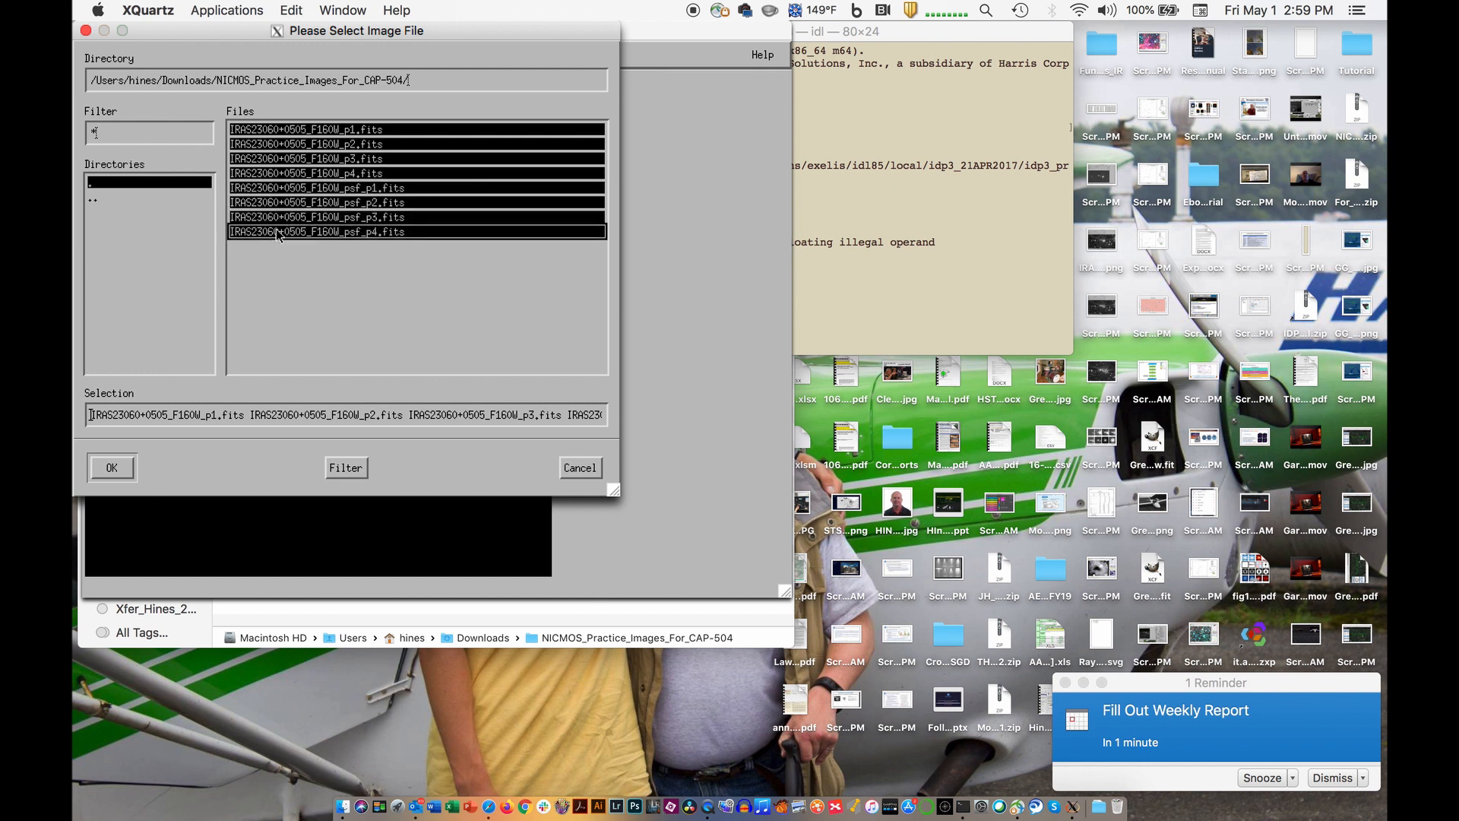
click(112, 468)
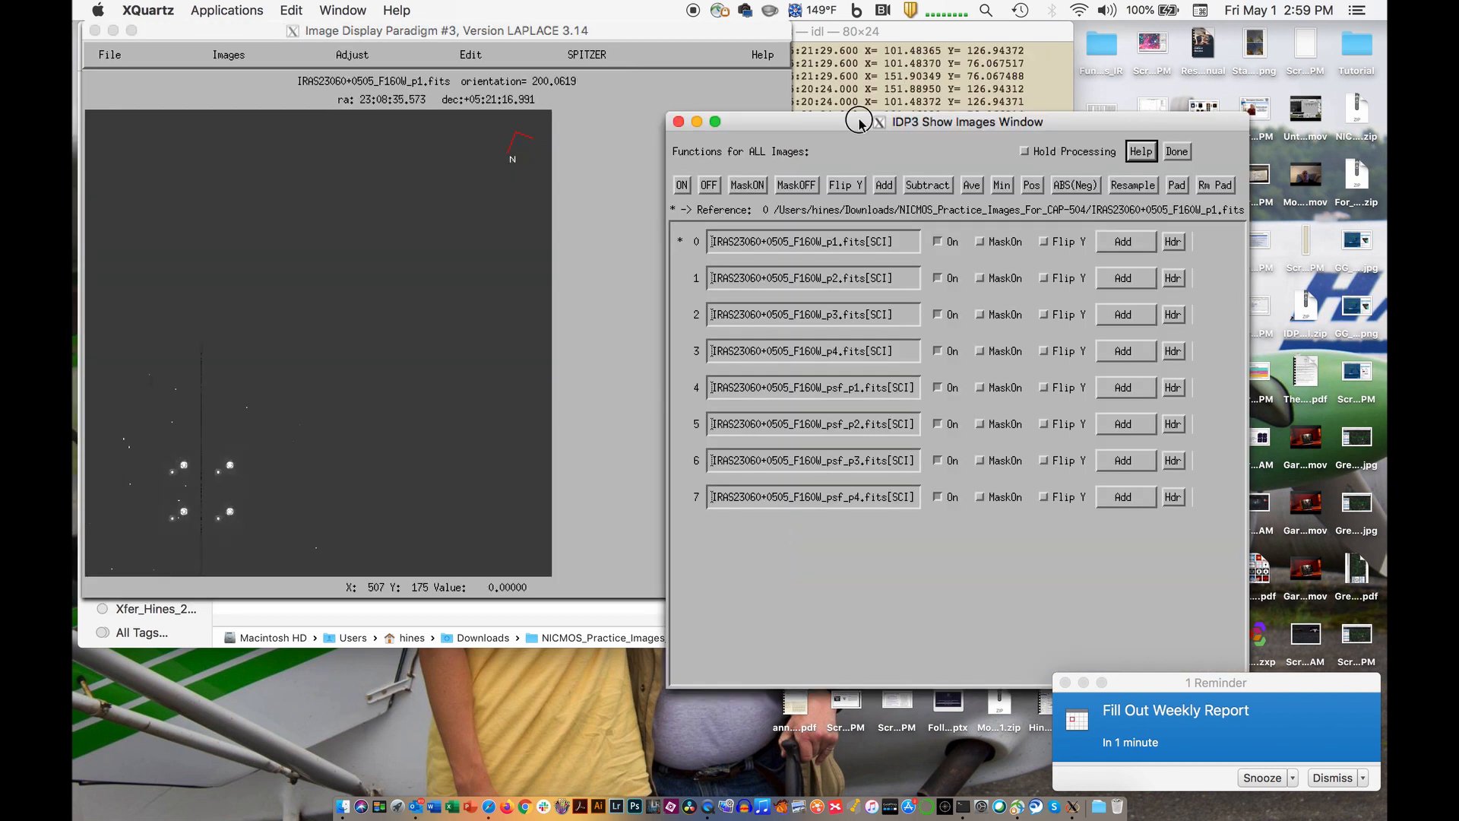
- Place the Show Images window beside the main image display and make the main display active
drag(863, 121, 991, 4)
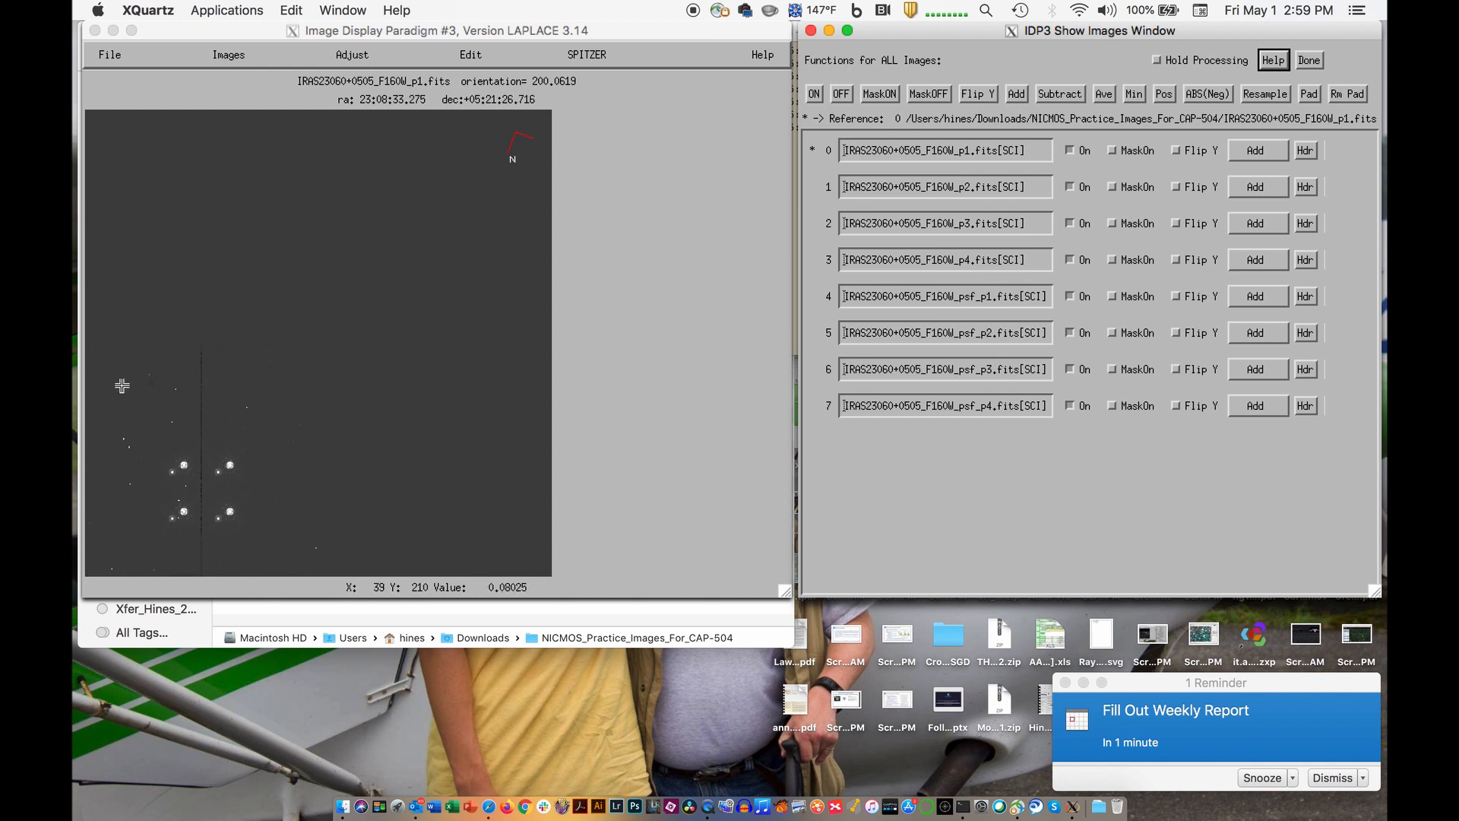
click(74, 465)
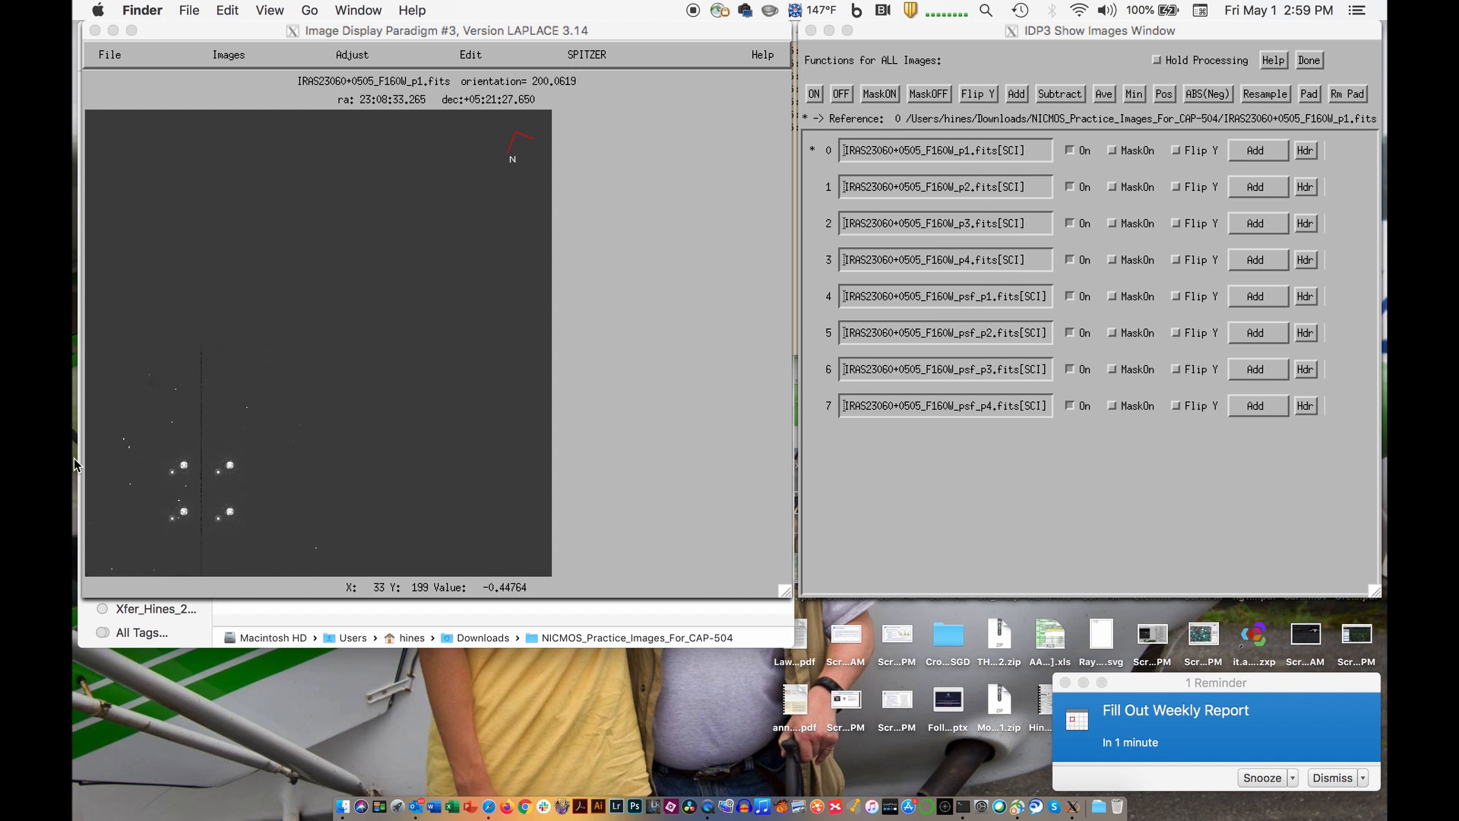
click(95, 352)
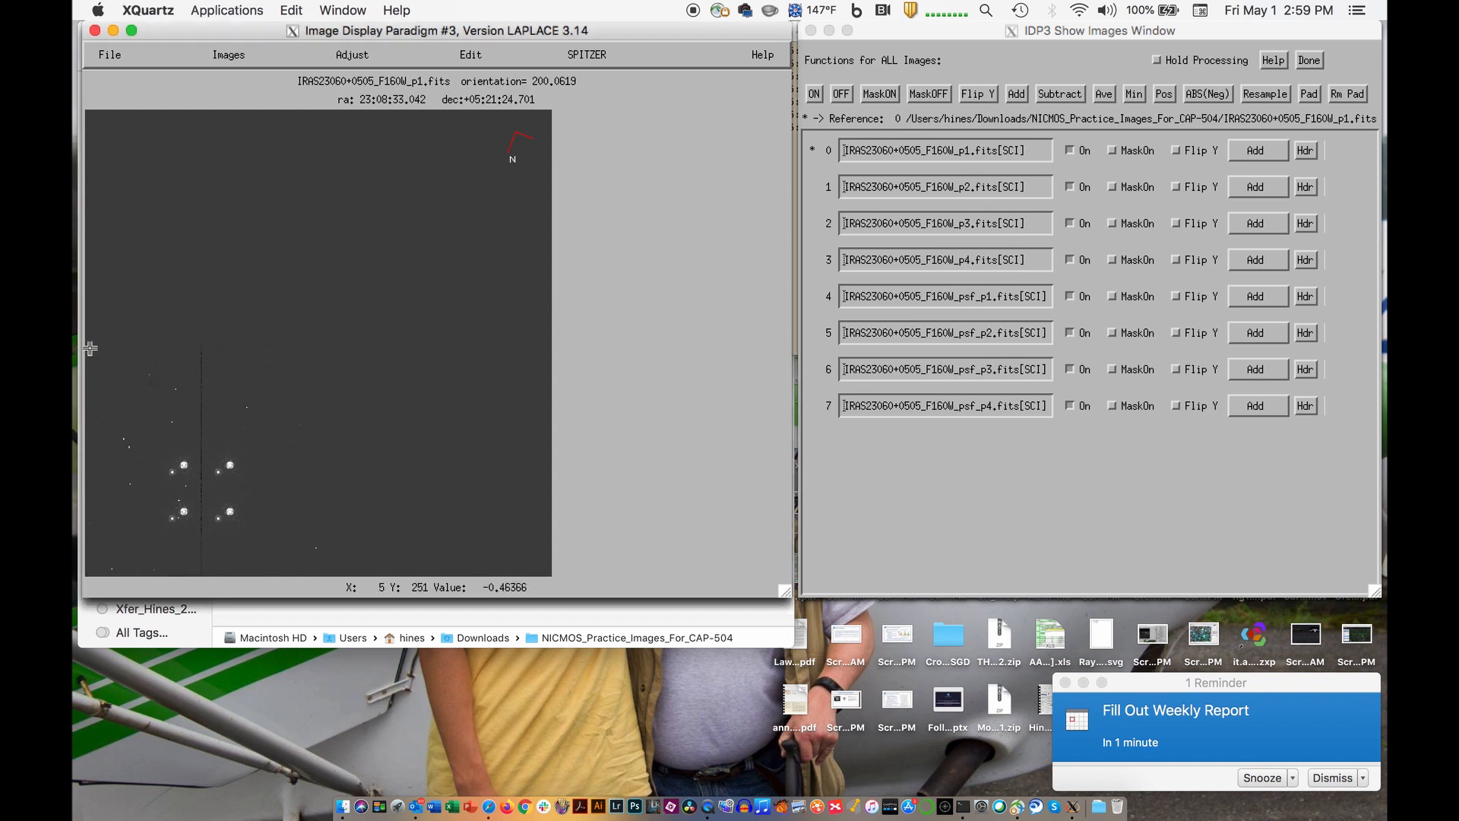
- Open the display adjustments below the image, try Log scaling, and set the scaling to Square Root
click(339, 58)
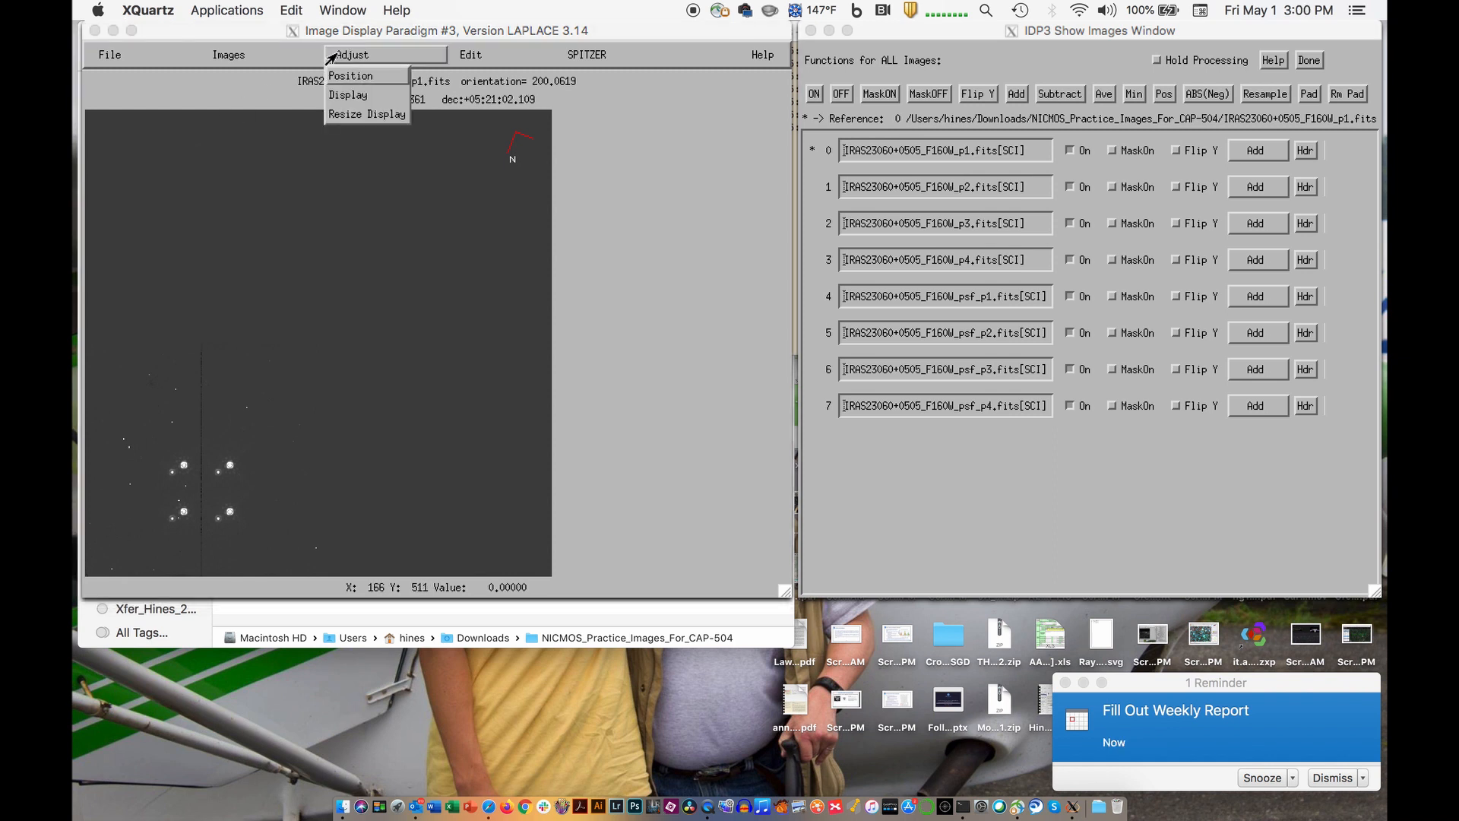
click(346, 94)
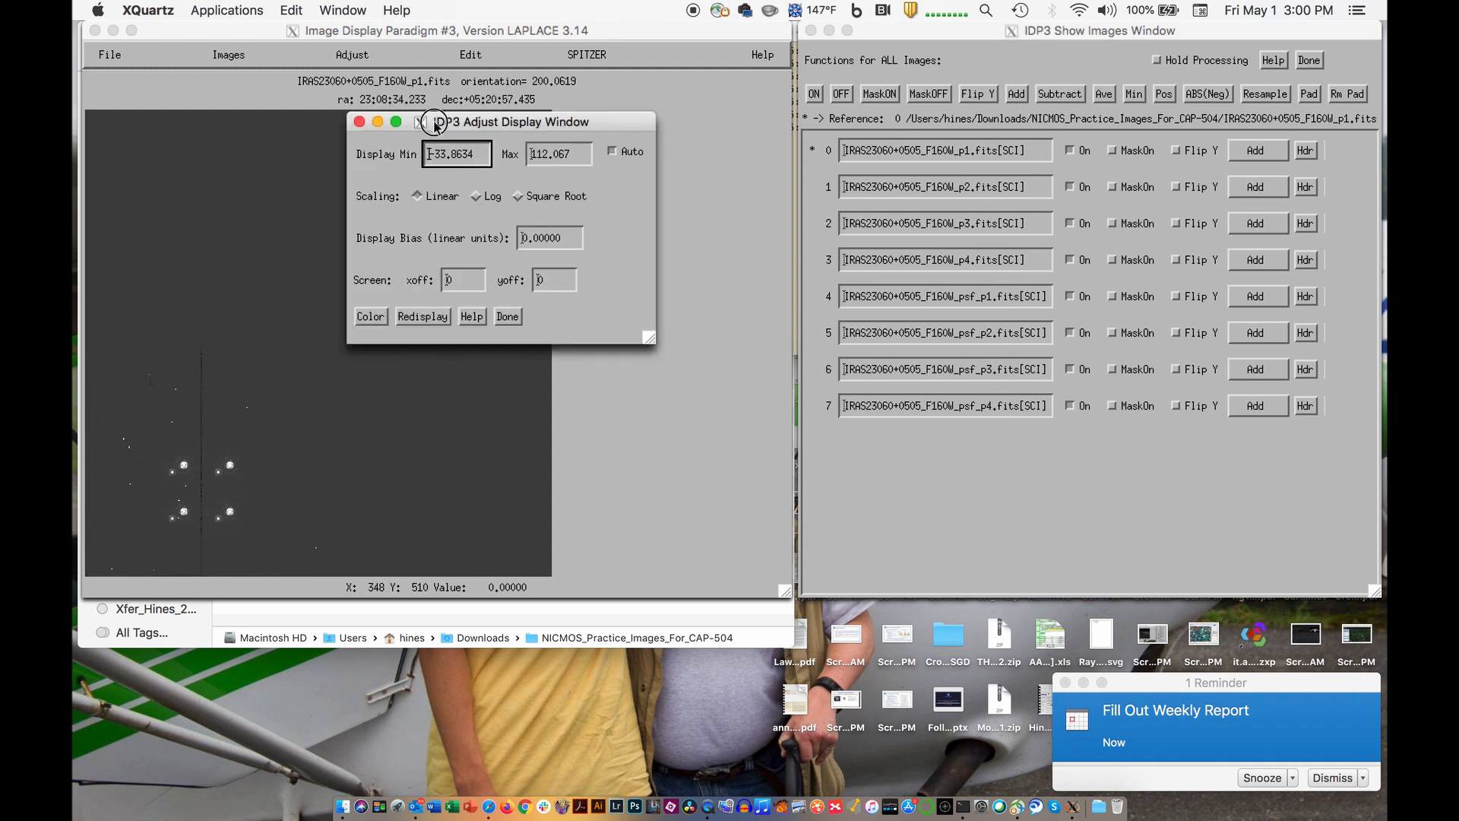
drag(431, 122, 401, 598)
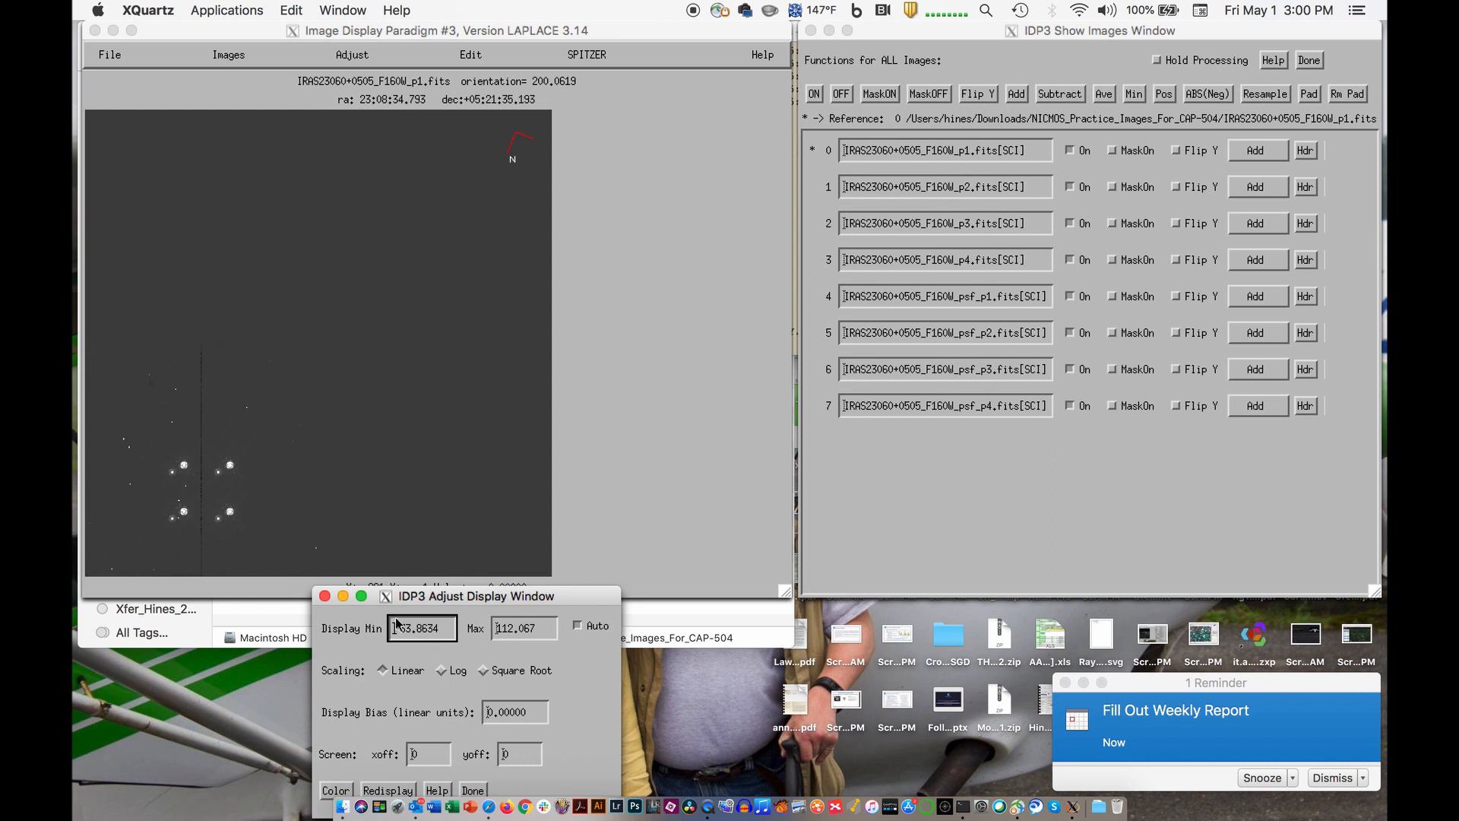
click(443, 670)
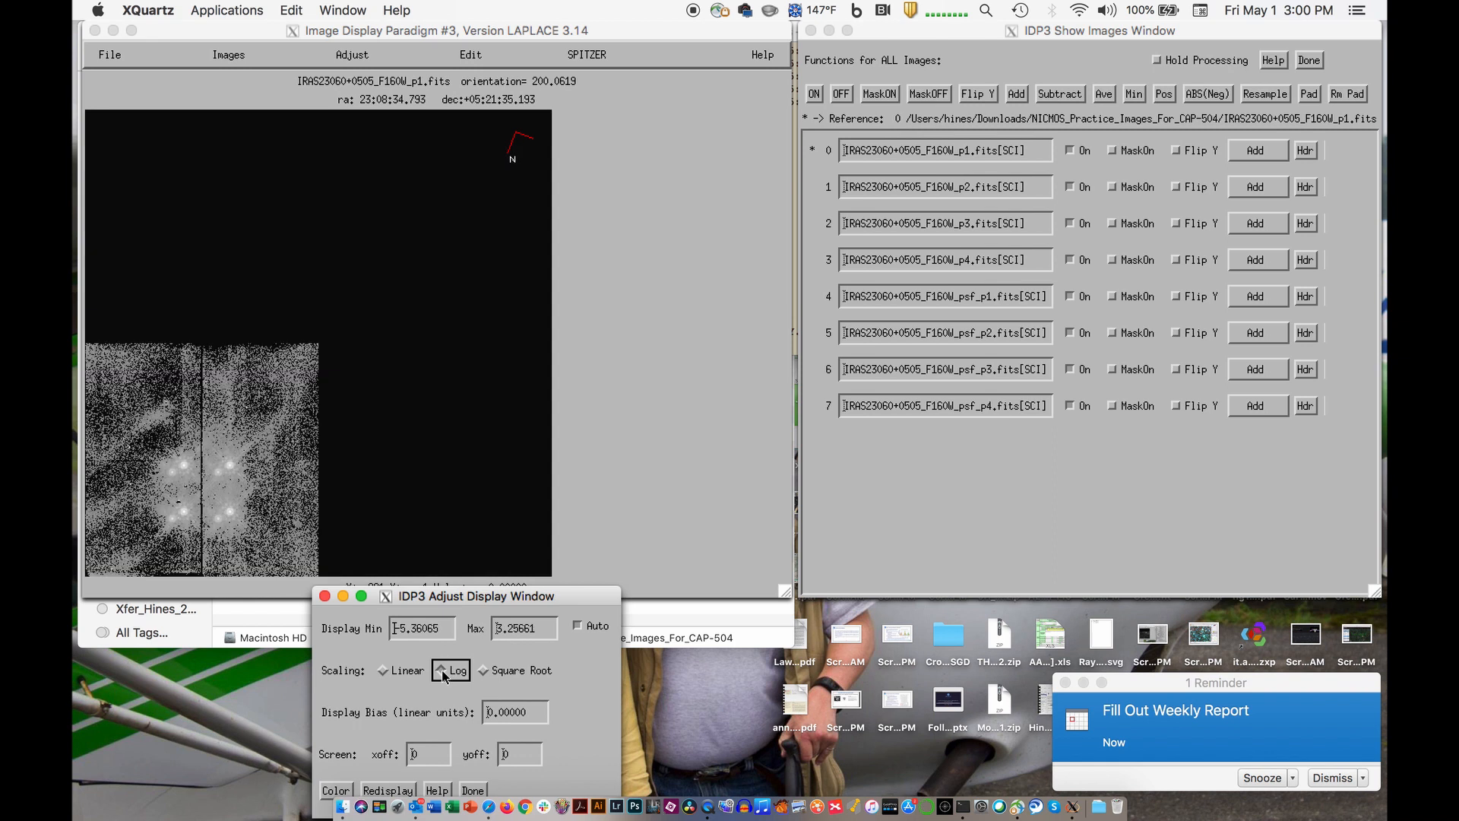
click(483, 670)
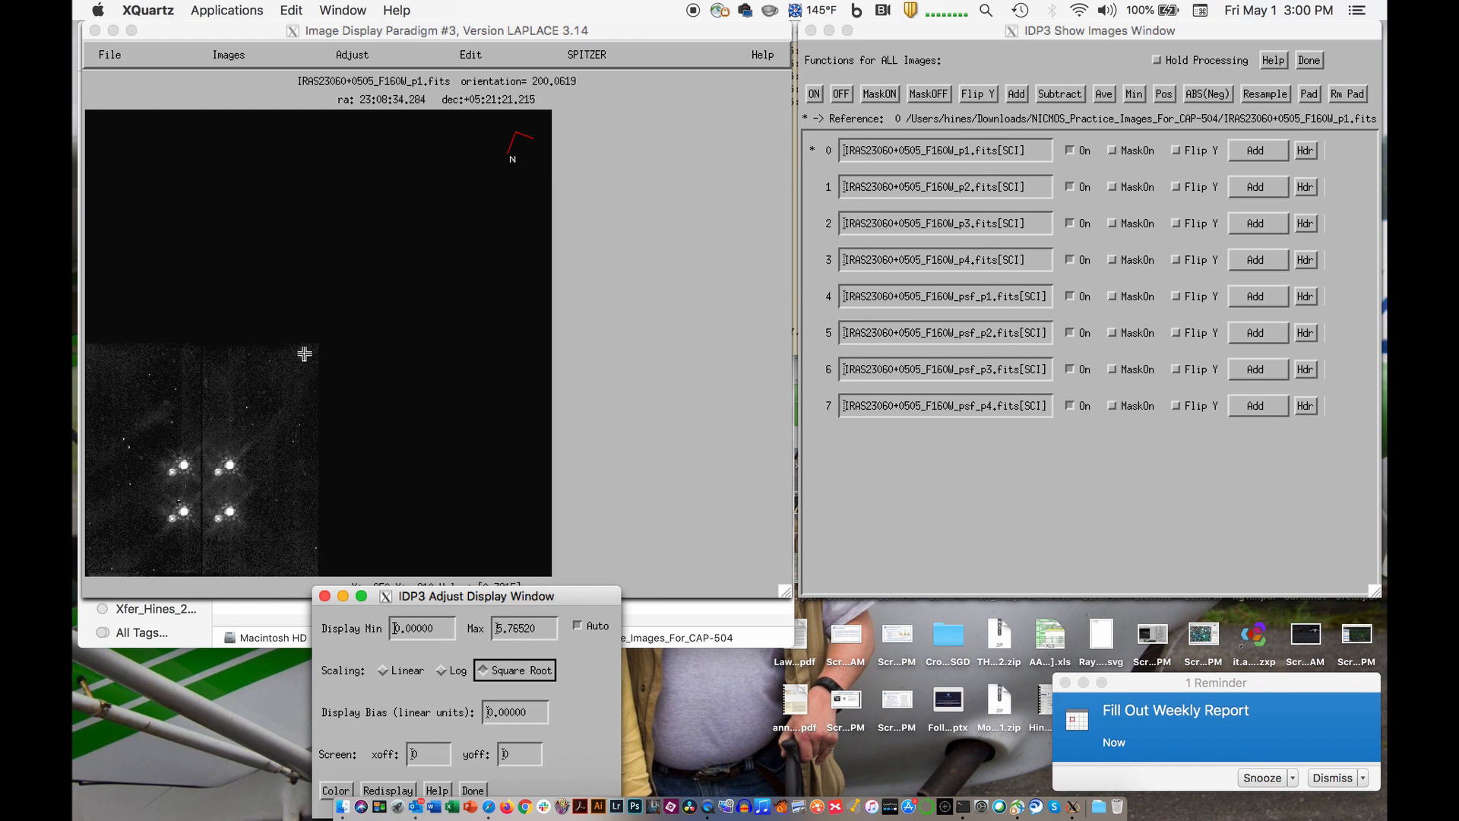
- Define a region of interest around the square area containing the stars and move its window over the main display
click(88, 345)
drag(89, 345, 317, 576)
drag(616, 360, 158, 36)
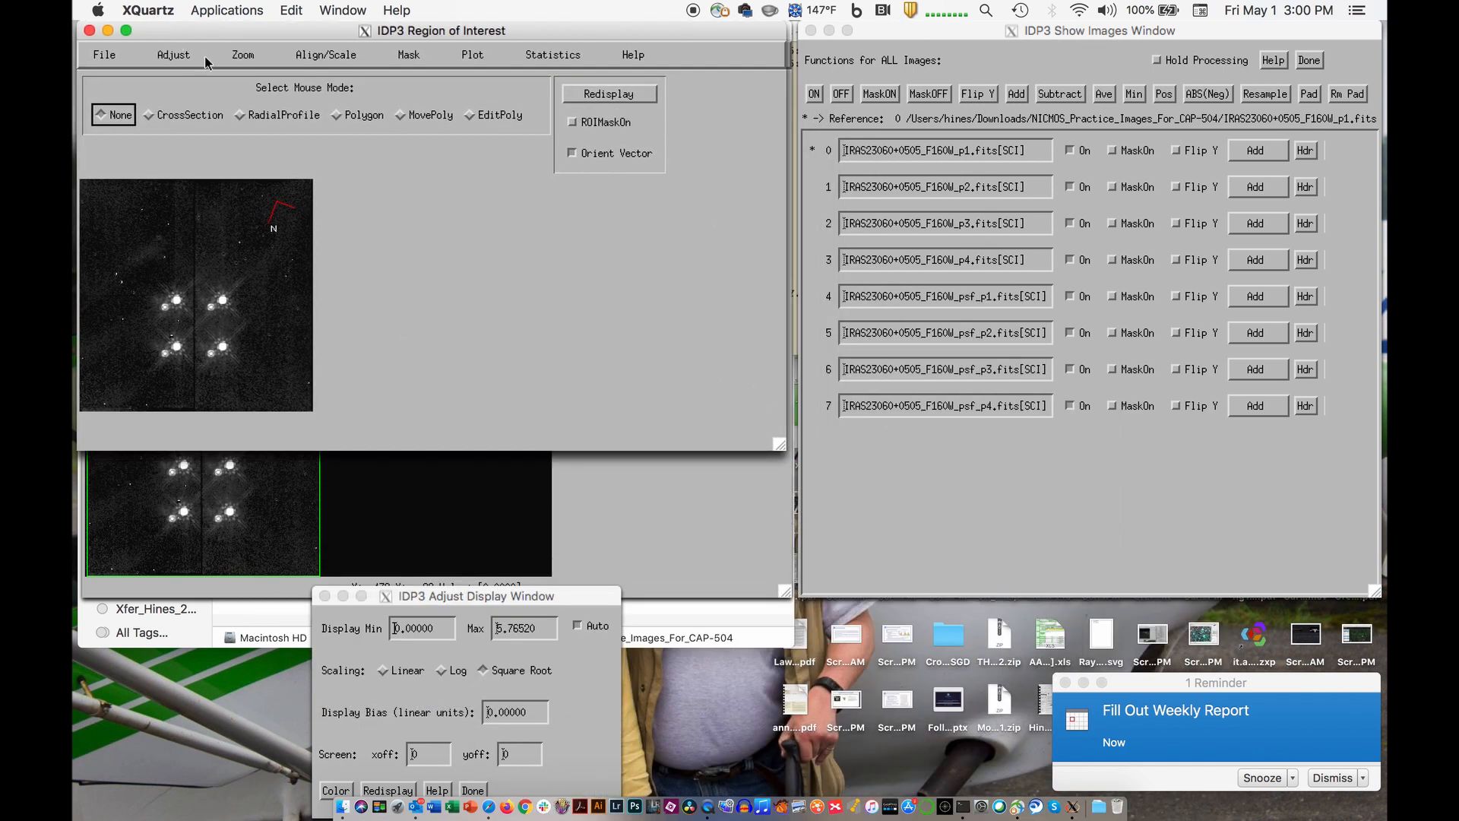
- Try zoom factors 2, 8 and 4 on the region of interest and set it back to 2
click(236, 57)
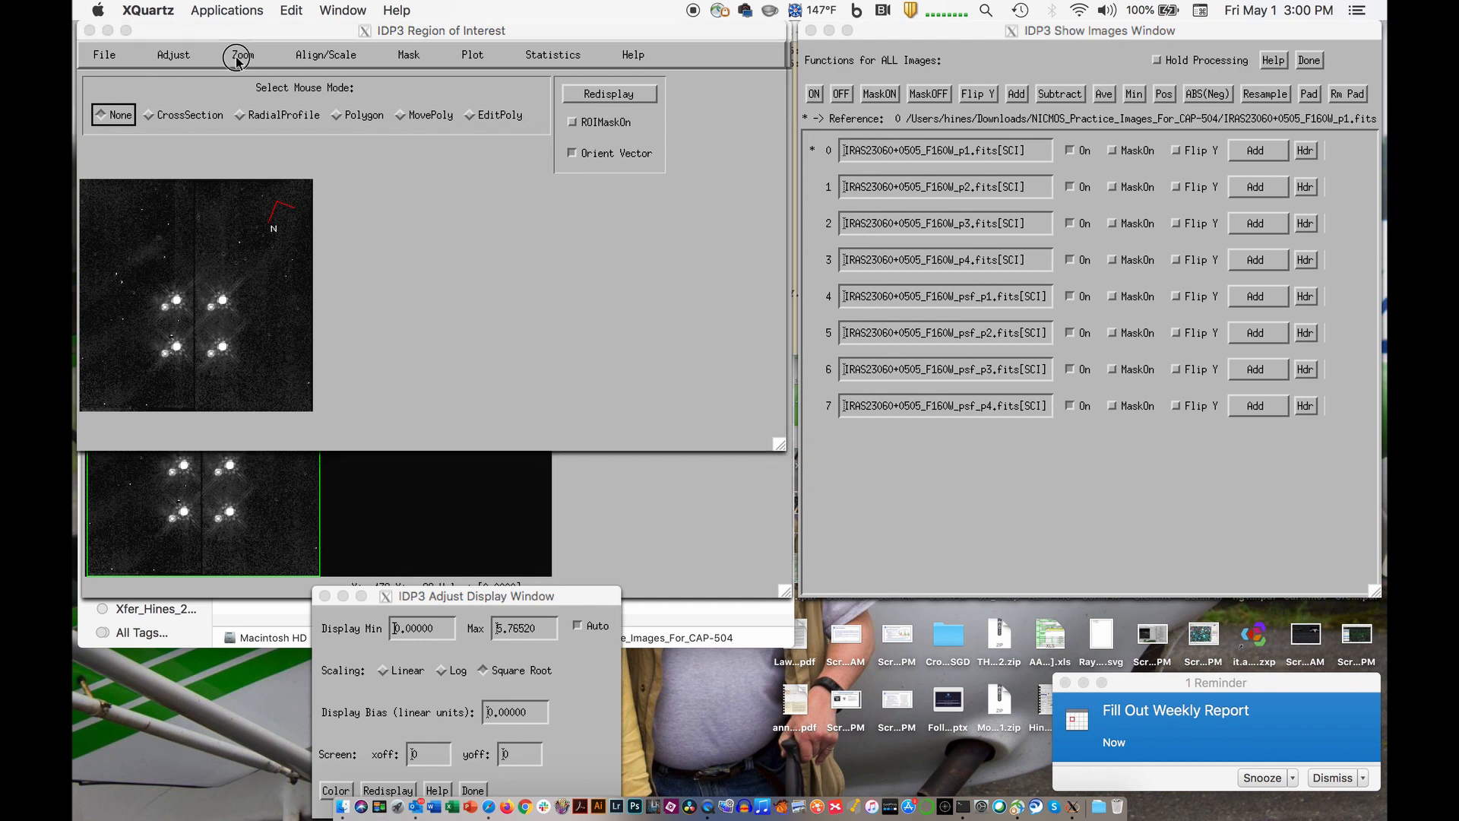
click(236, 95)
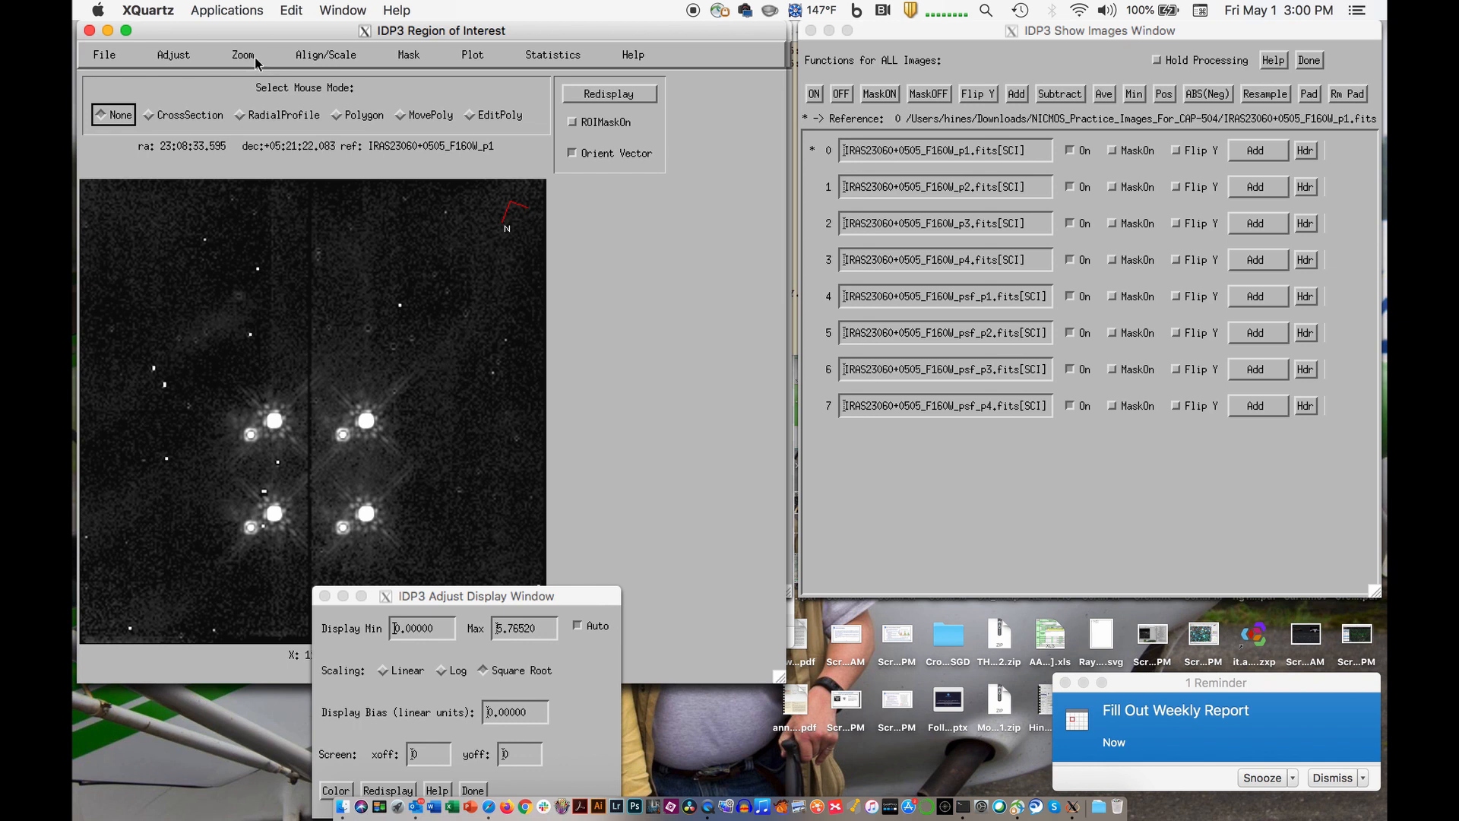
click(240, 58)
click(232, 133)
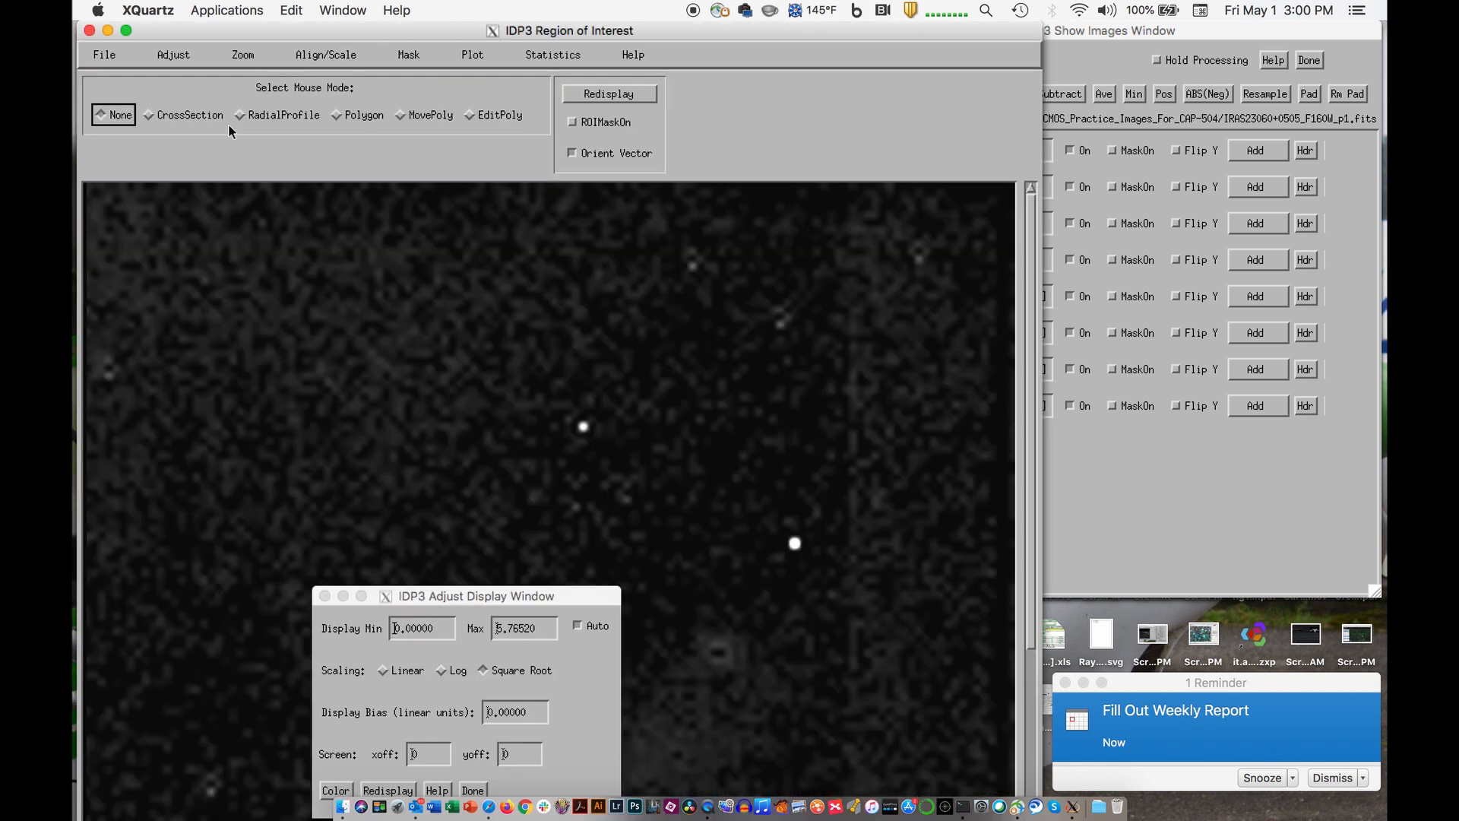
click(239, 58)
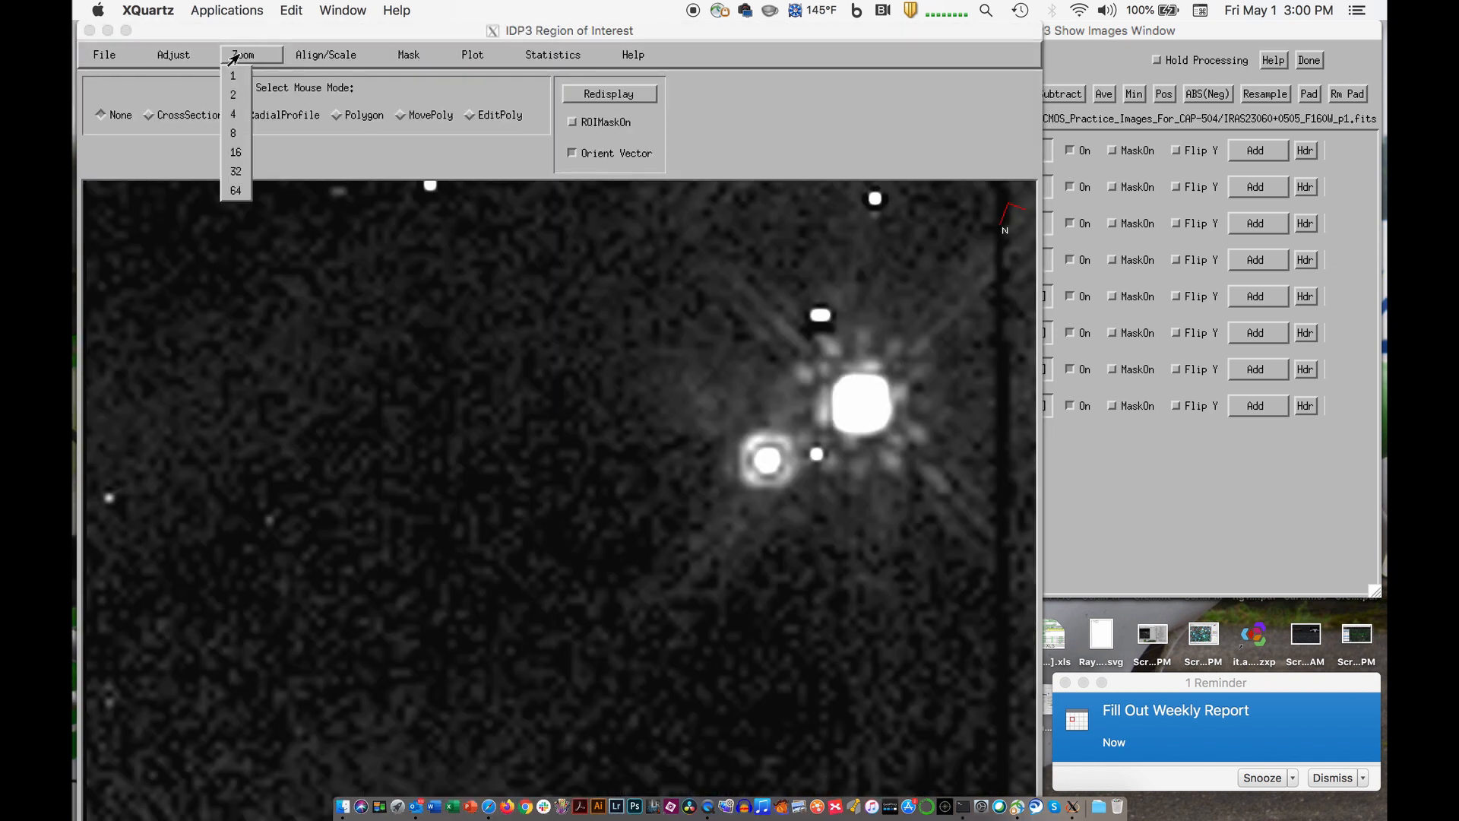
click(236, 114)
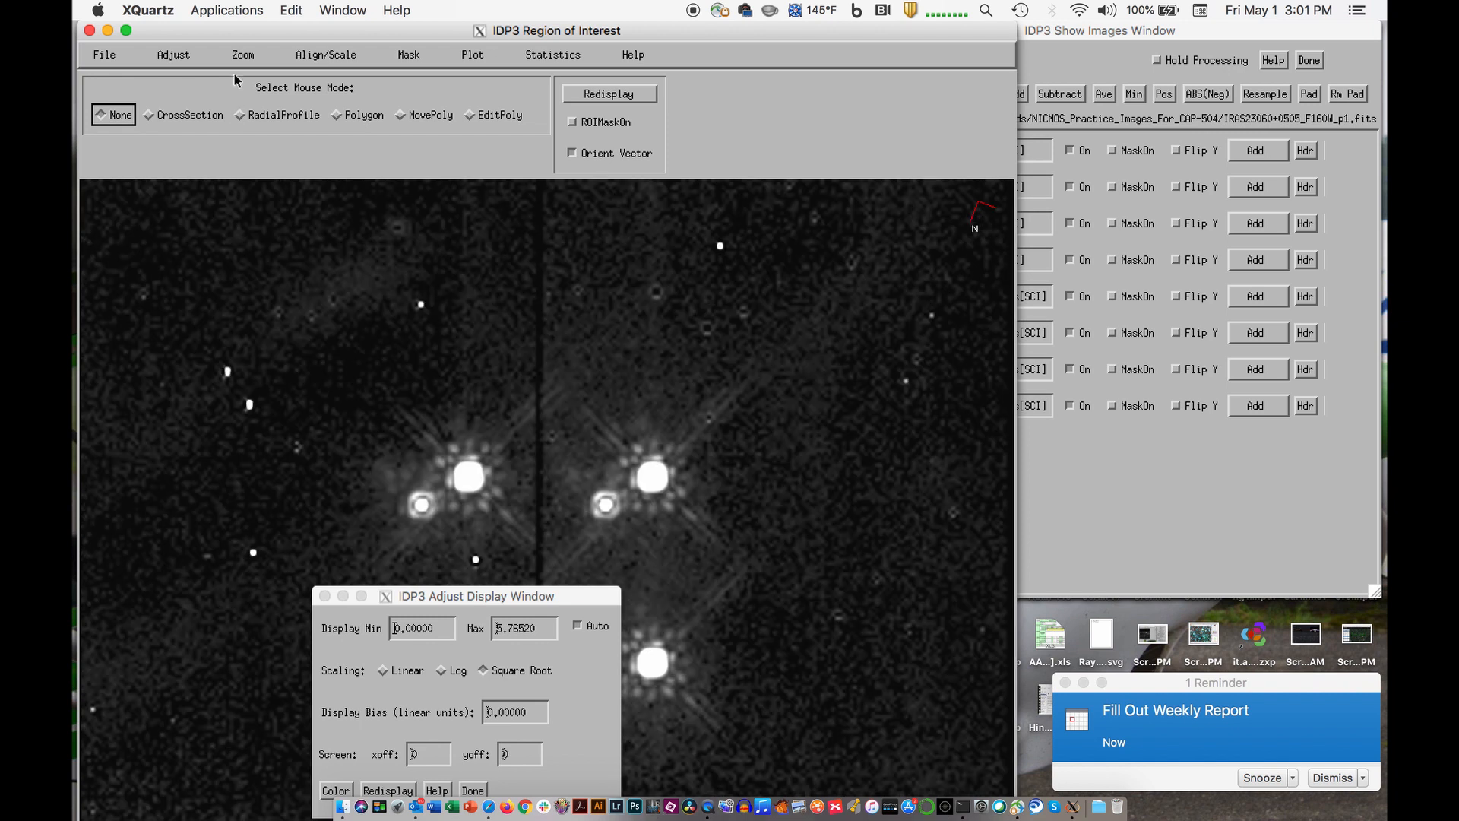
click(228, 61)
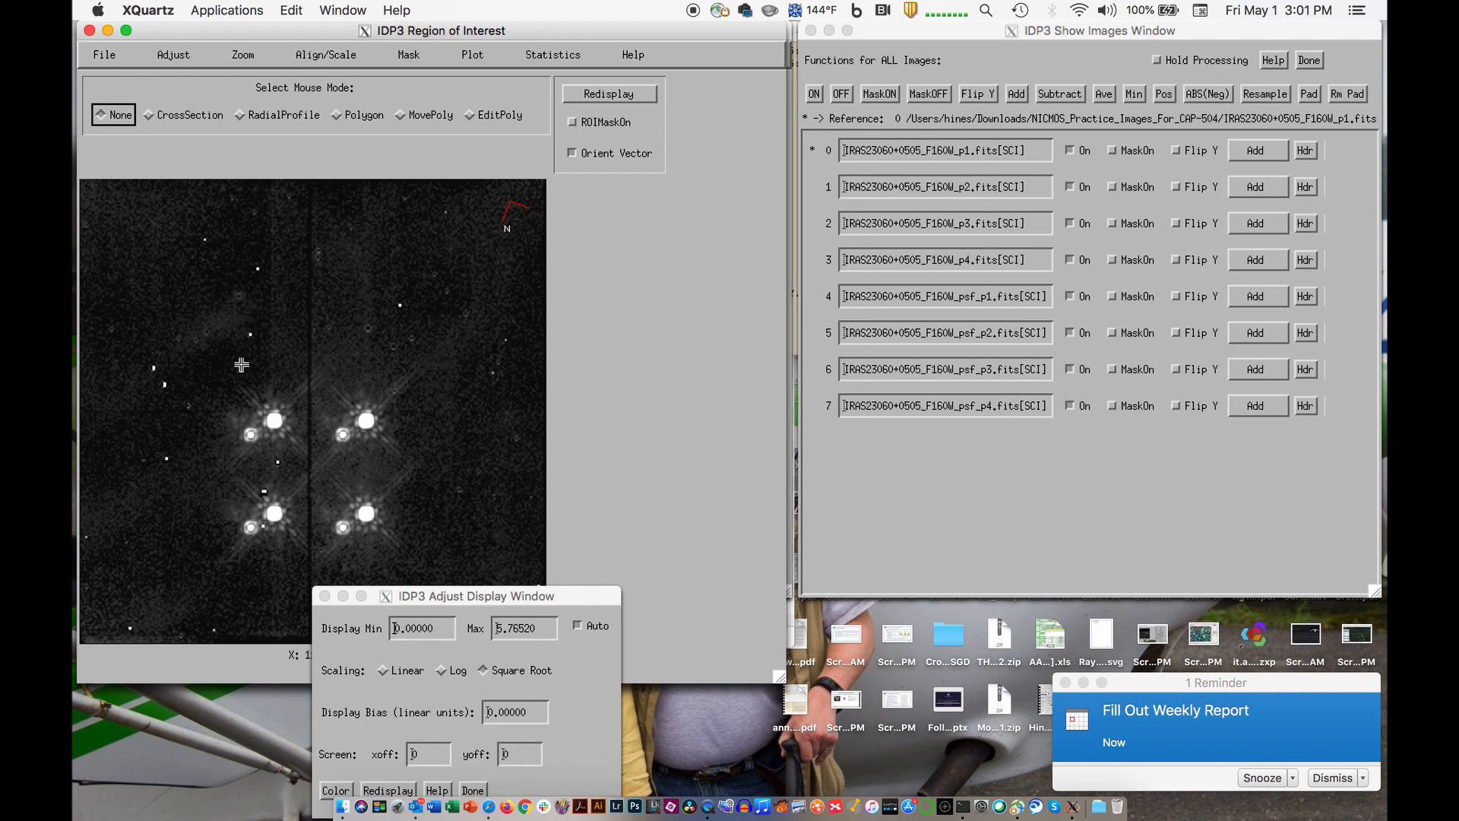
- Turn off all loaded images and redisplay the region of interest
click(841, 94)
click(842, 94)
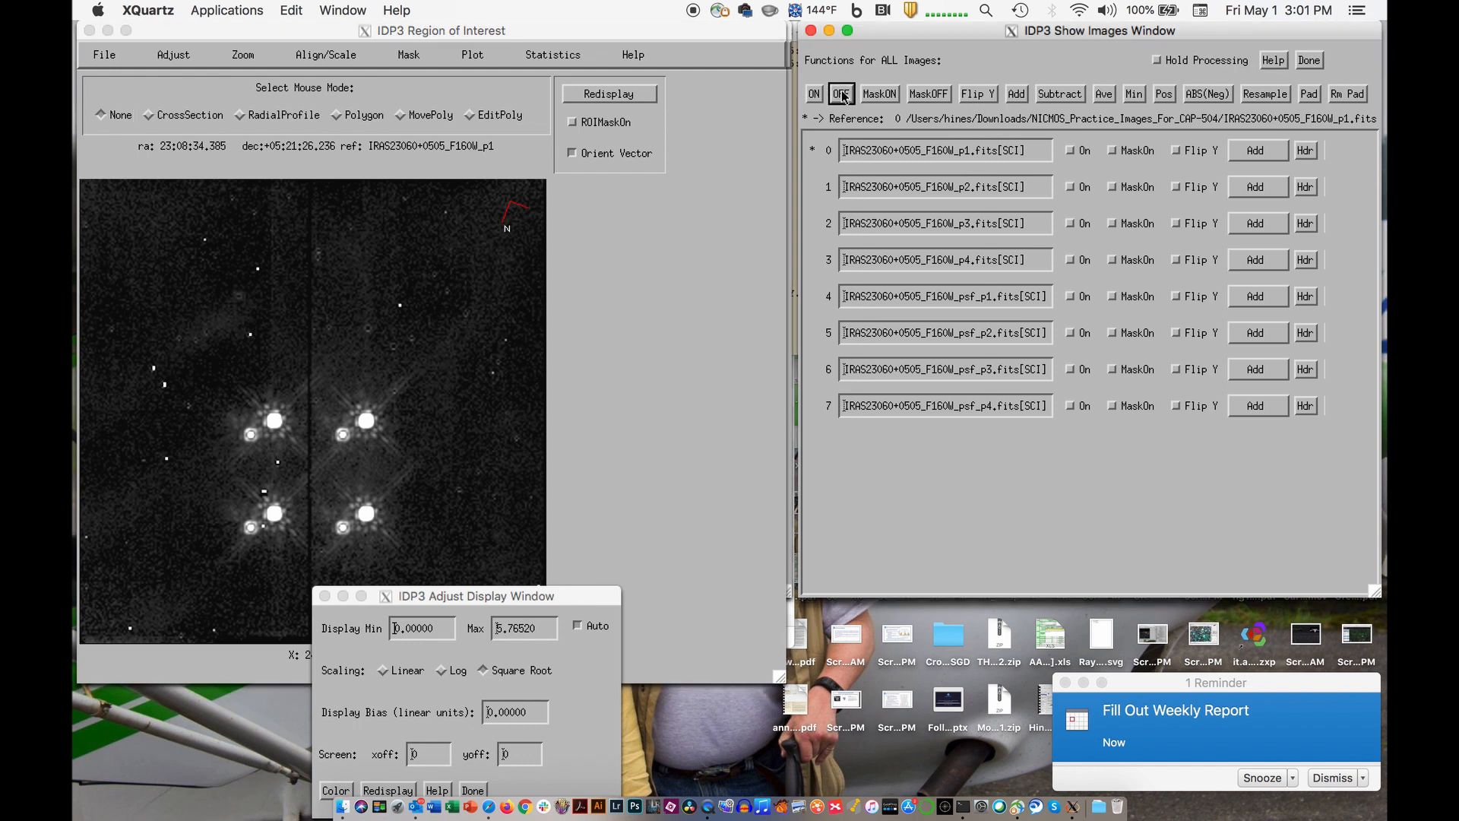
click(633, 96)
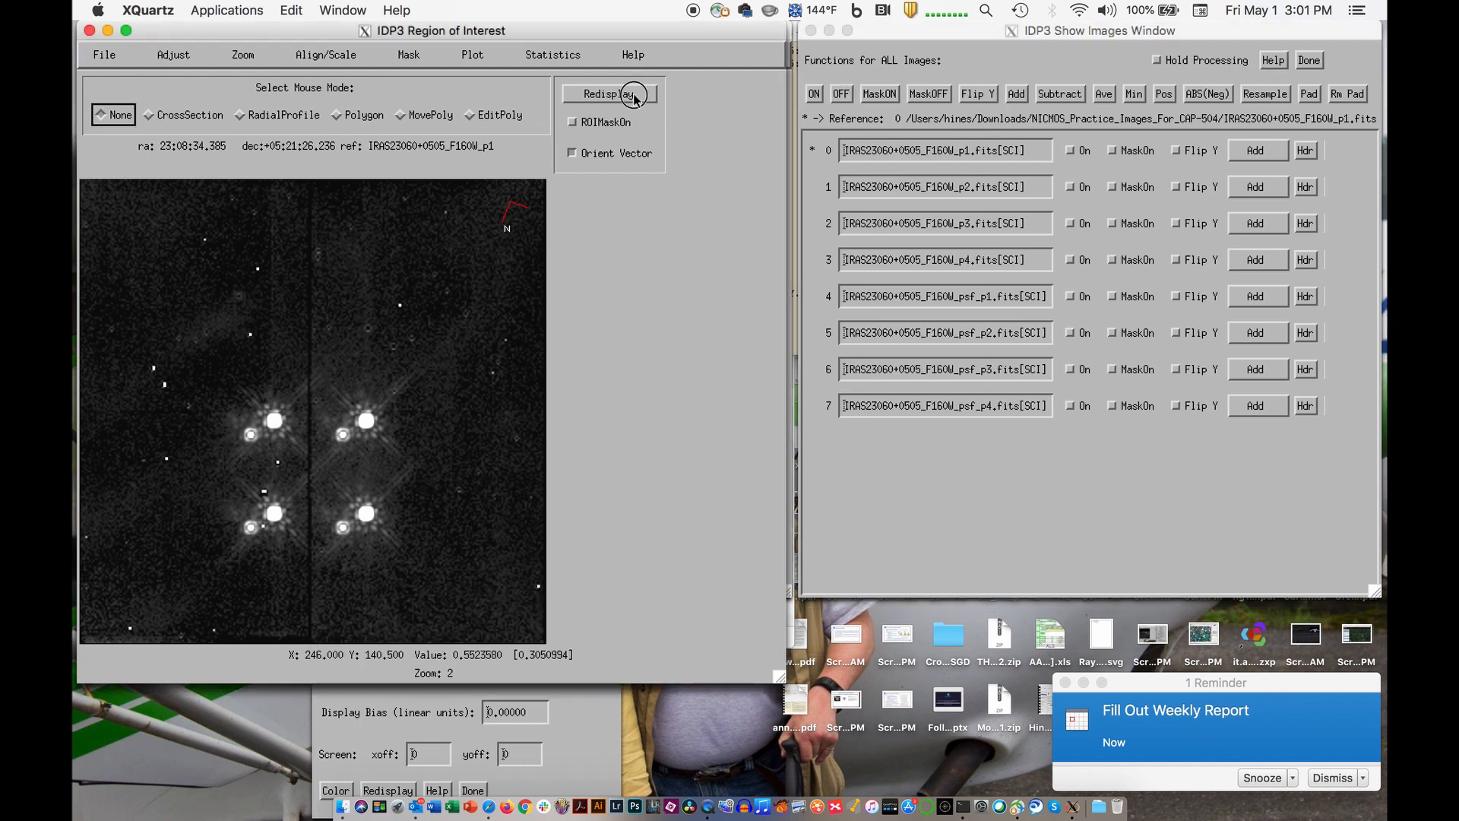
click(635, 97)
- Turn all loaded images on and off again, and redisplay the region of interest
click(817, 98)
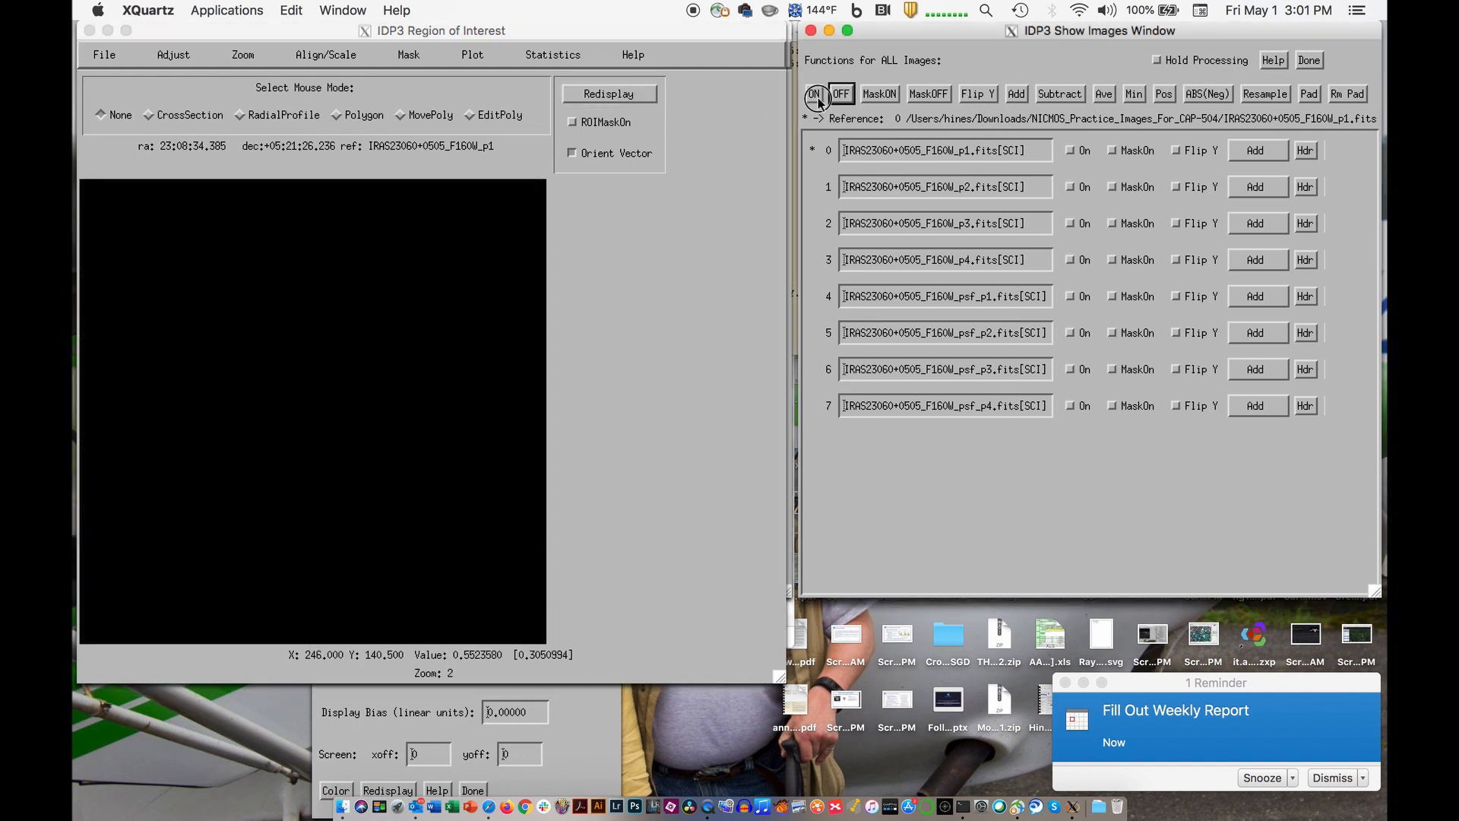
click(817, 99)
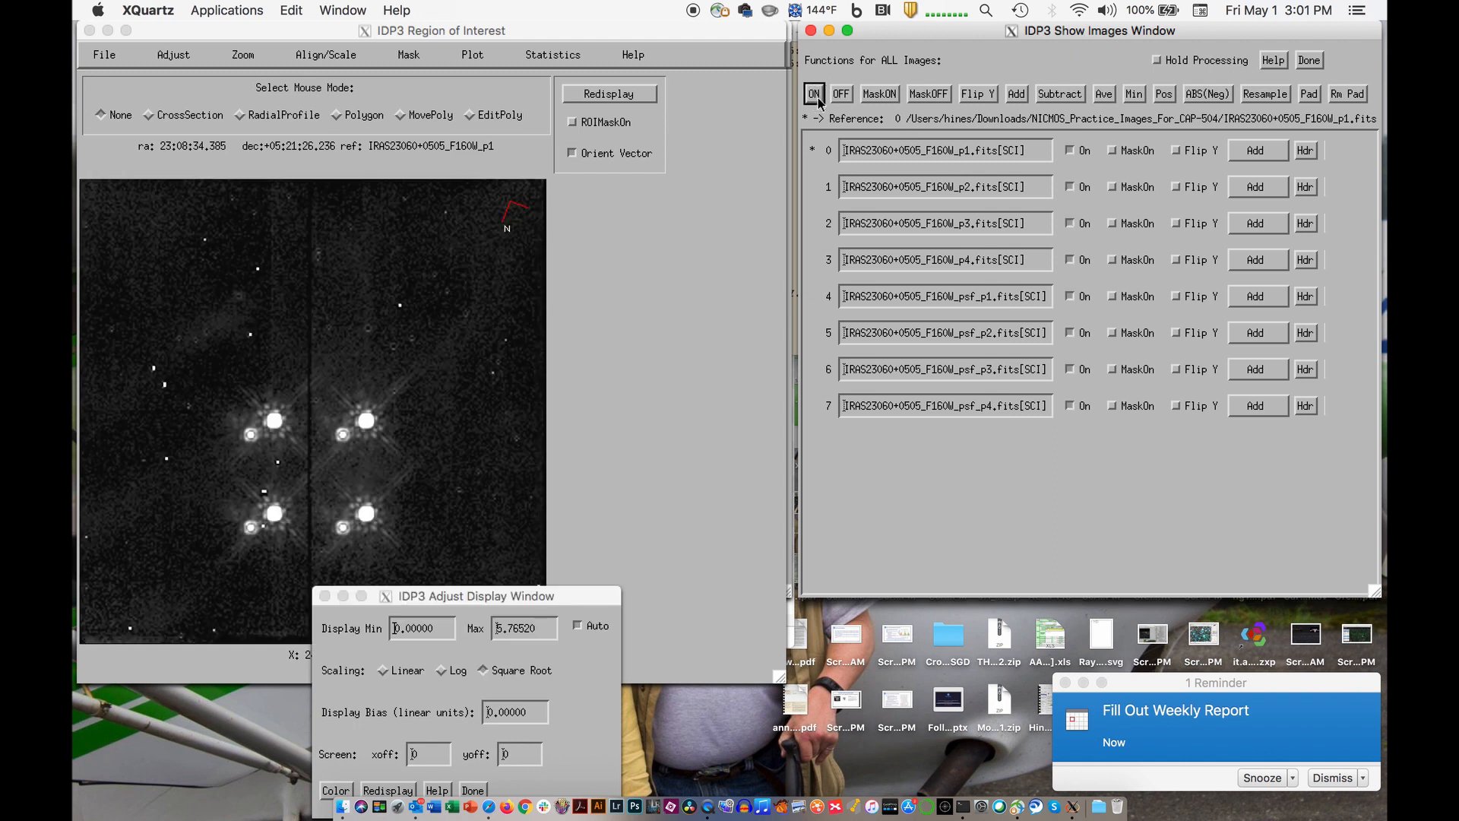
click(840, 98)
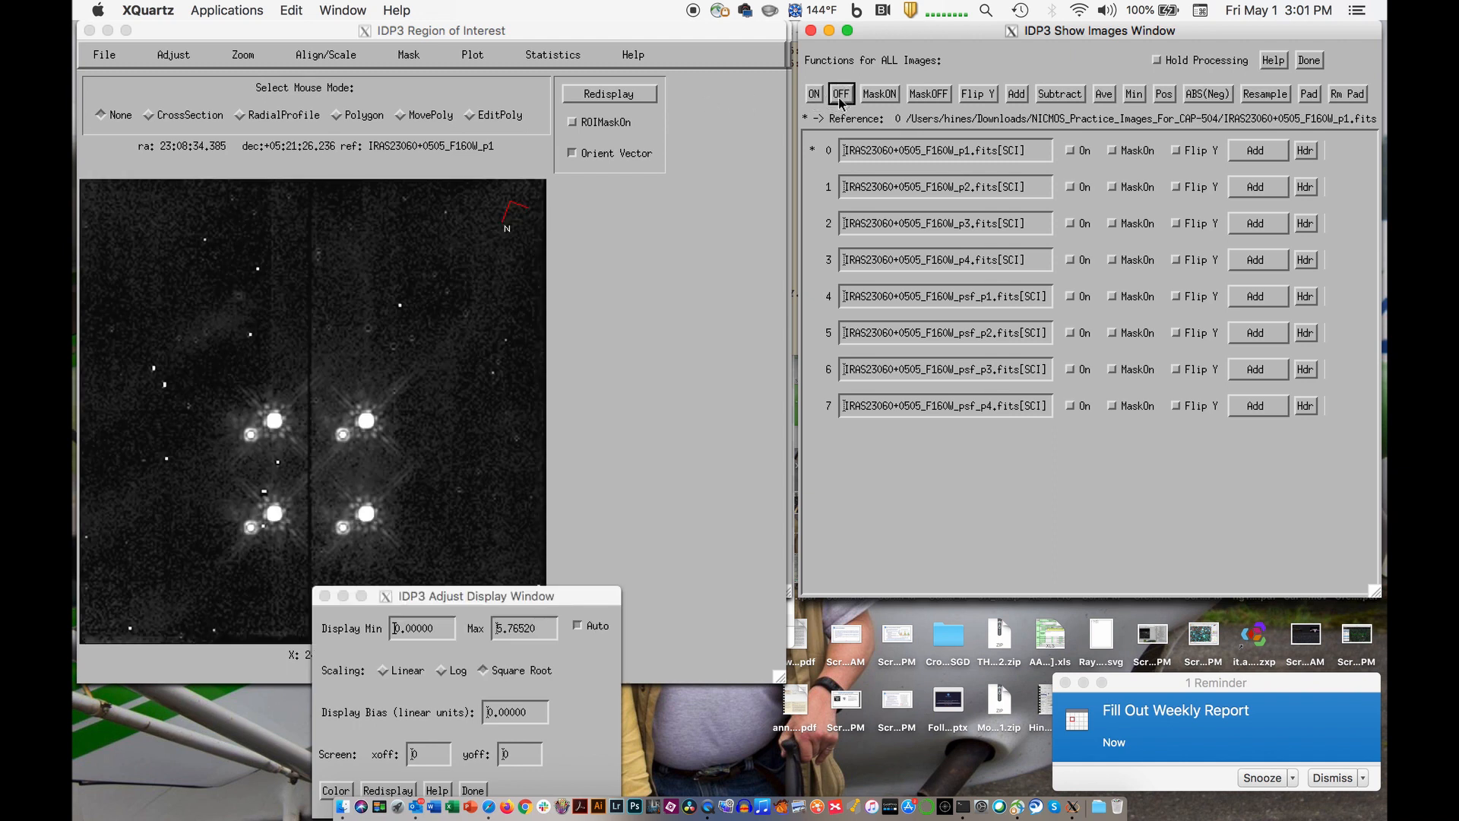
click(646, 94)
click(644, 94)
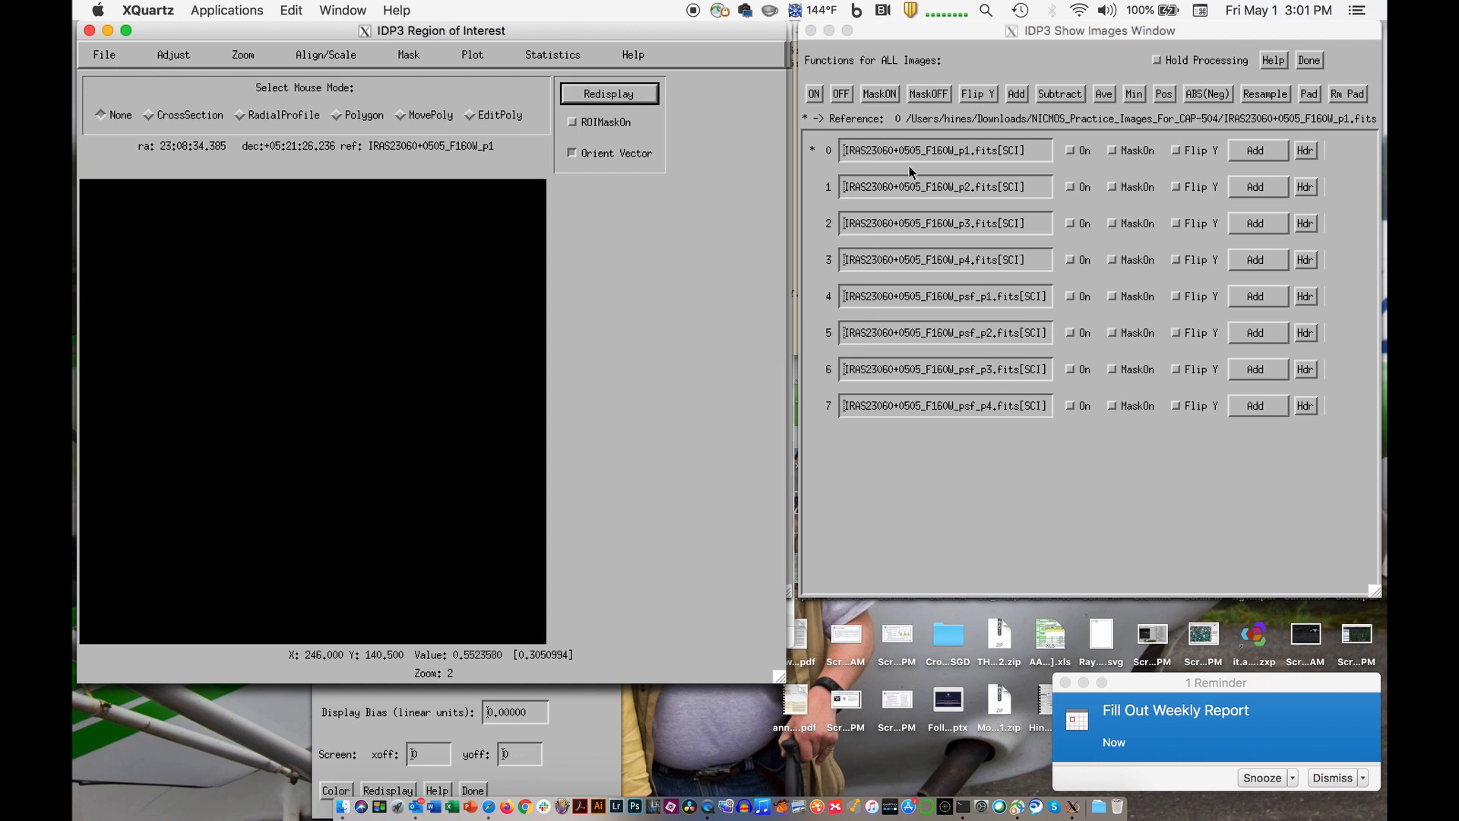
- Toggle the IRAS23060+0505_F160W_p1 image on and off and leave only IRAS23060+0505_F160W_psf_p1 turned on
click(1072, 153)
click(1072, 153)
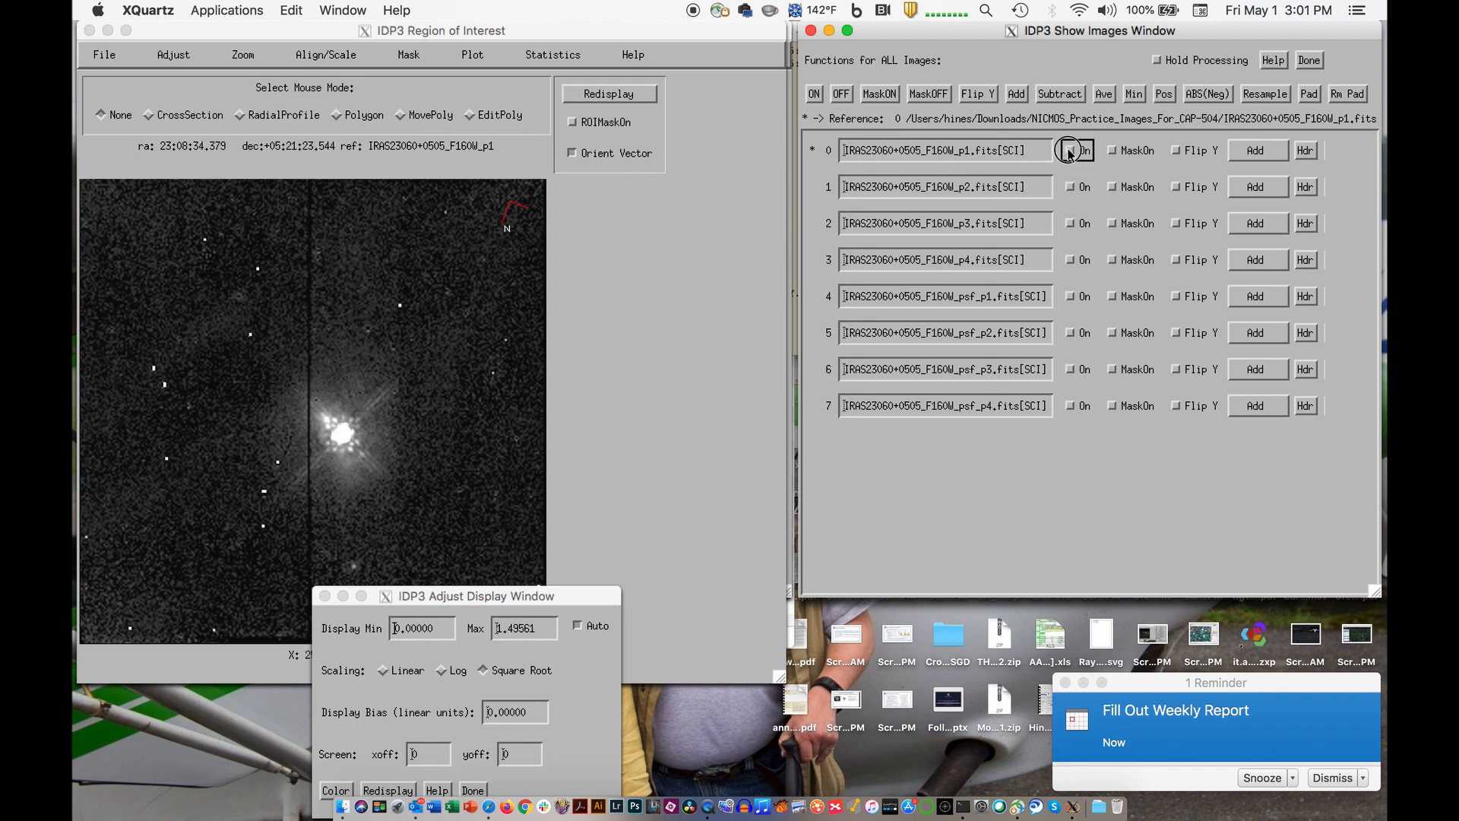
click(1072, 297)
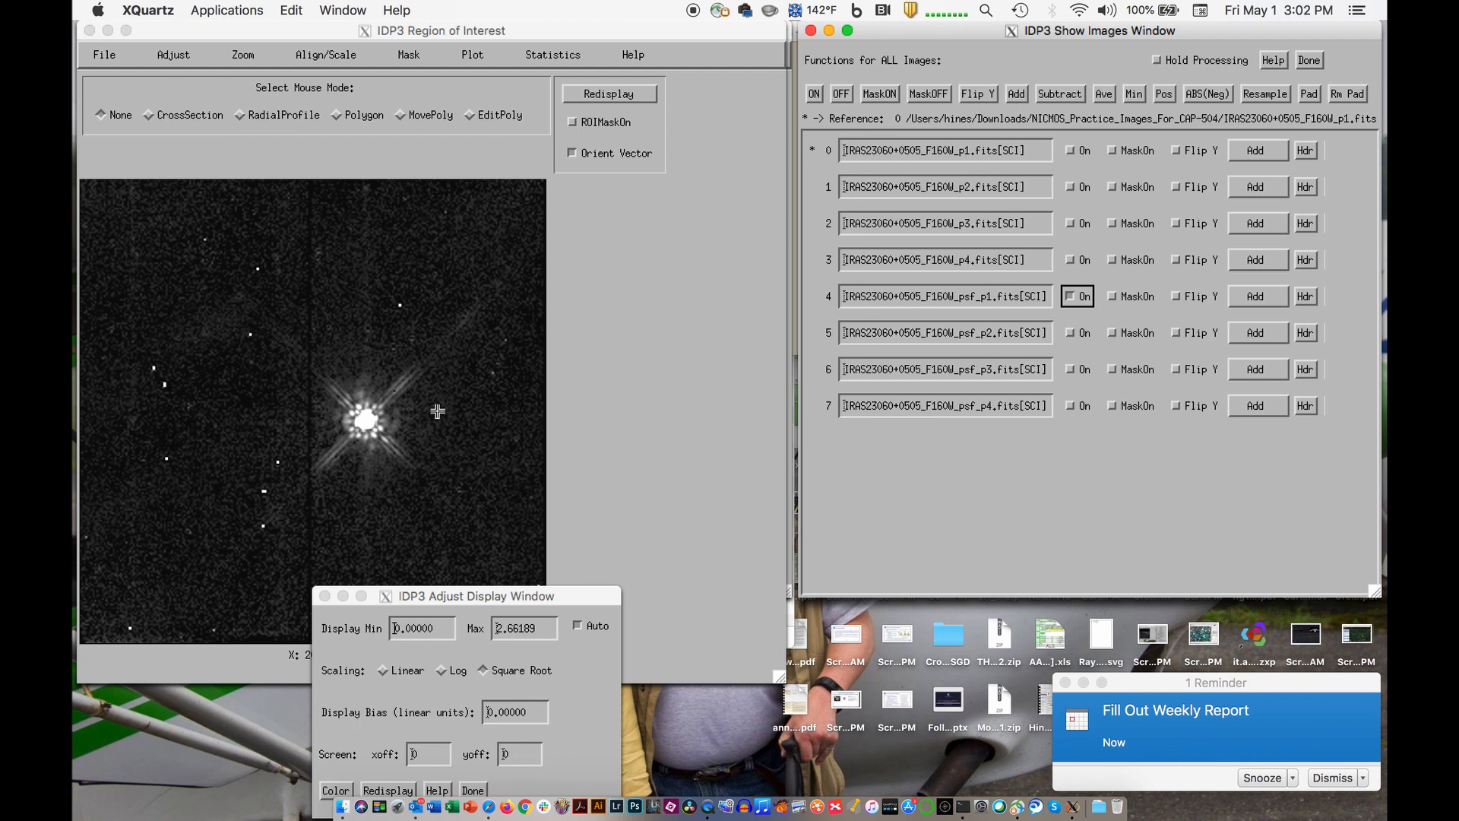
click(1069, 151)
click(1069, 151)
- Try the images psf_p1 and p1 through p4 as reference and set the reference back to IRAS23060+0505_F160W_psf_p1
click(854, 302)
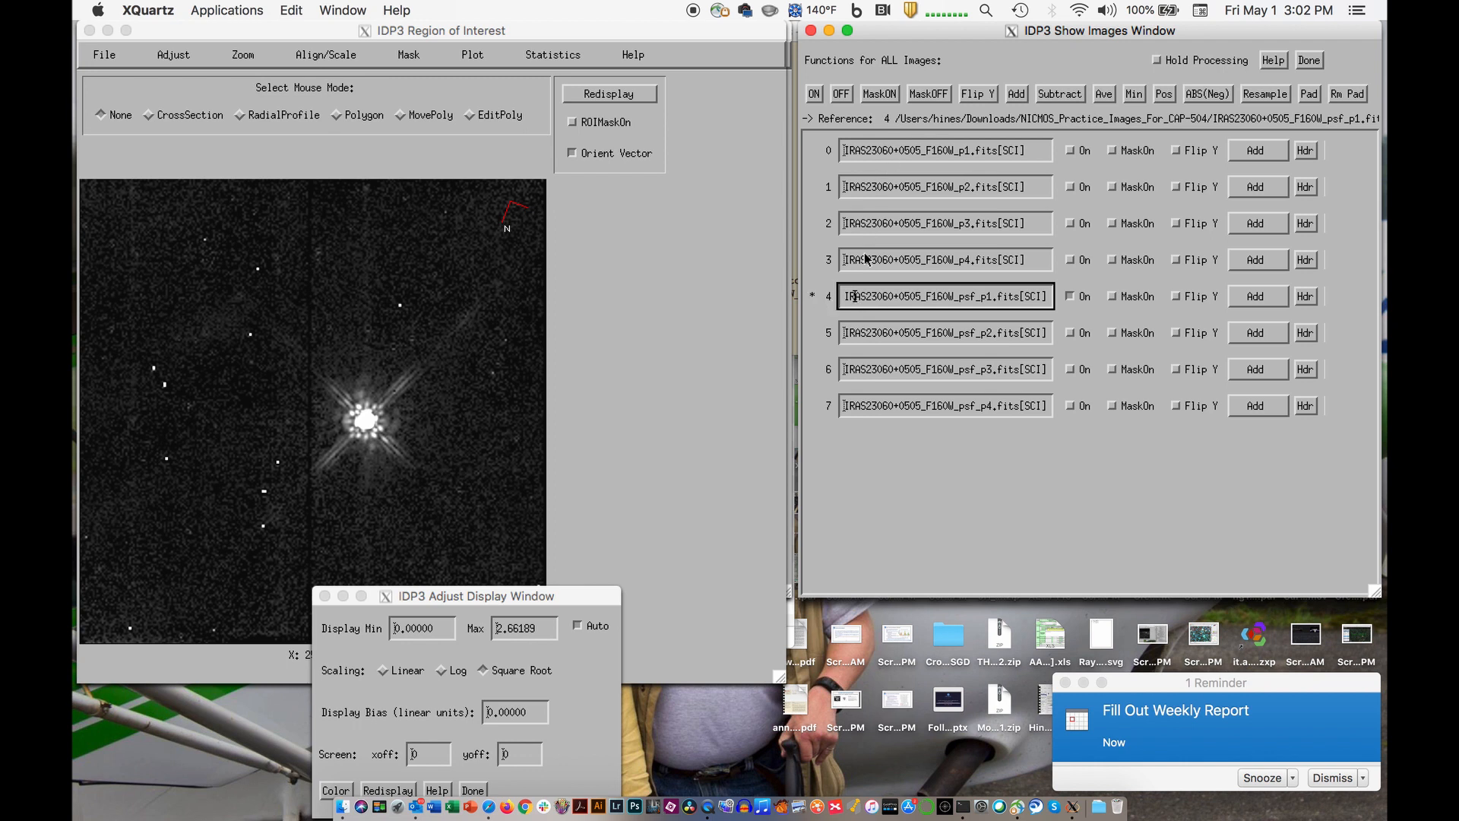
click(860, 152)
click(864, 185)
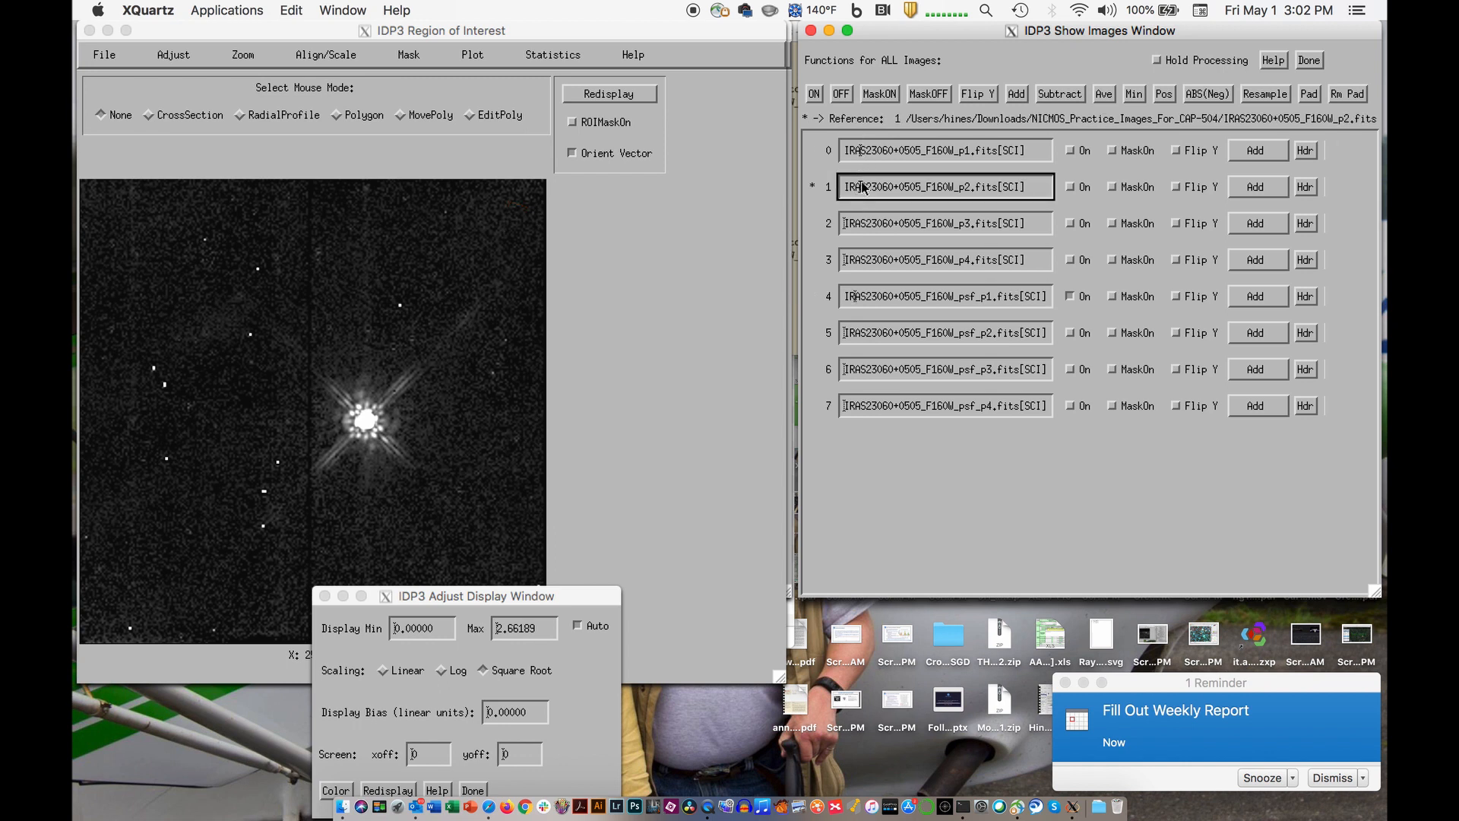
click(870, 222)
click(867, 259)
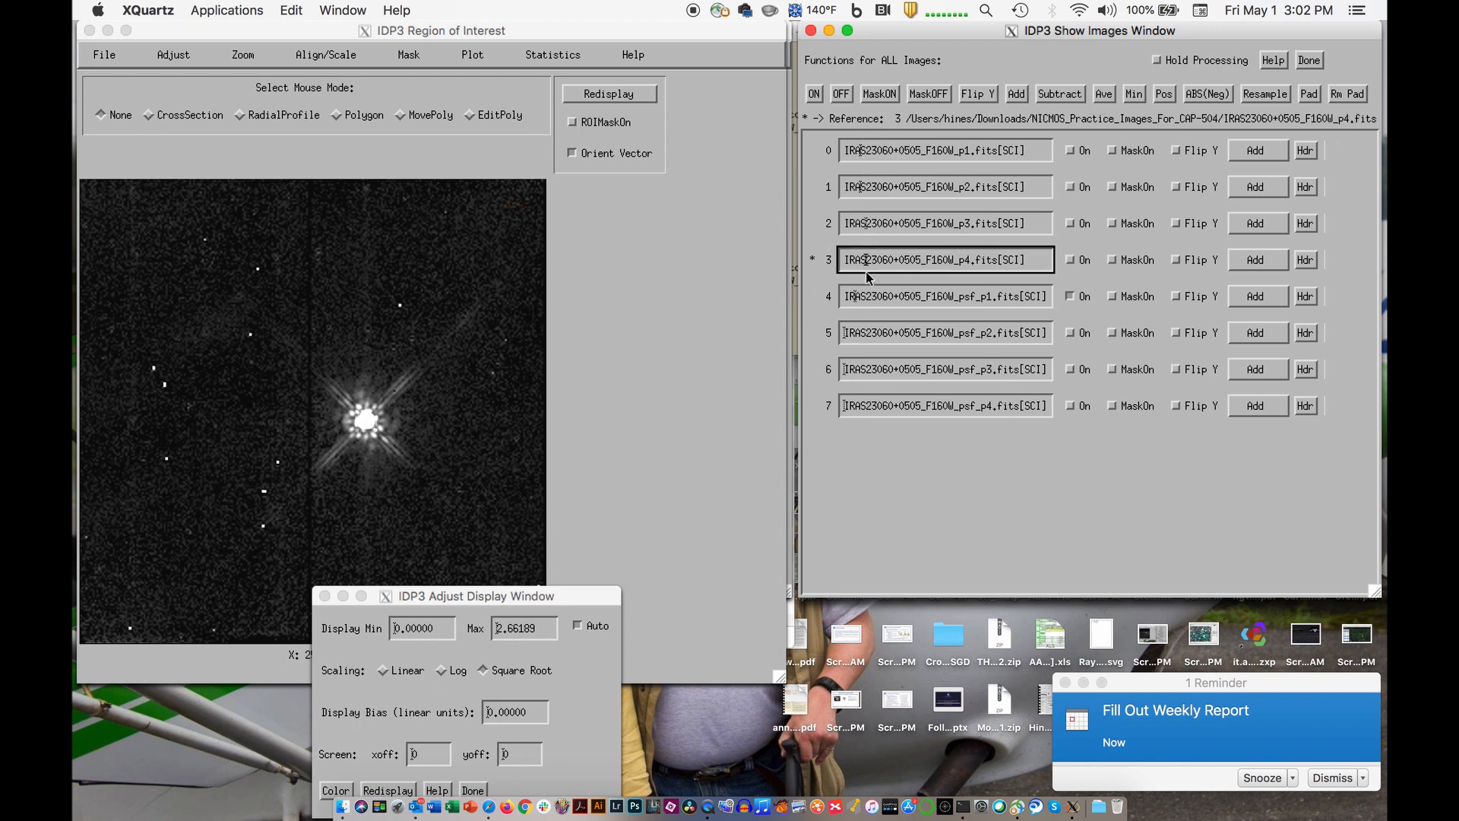
click(864, 302)
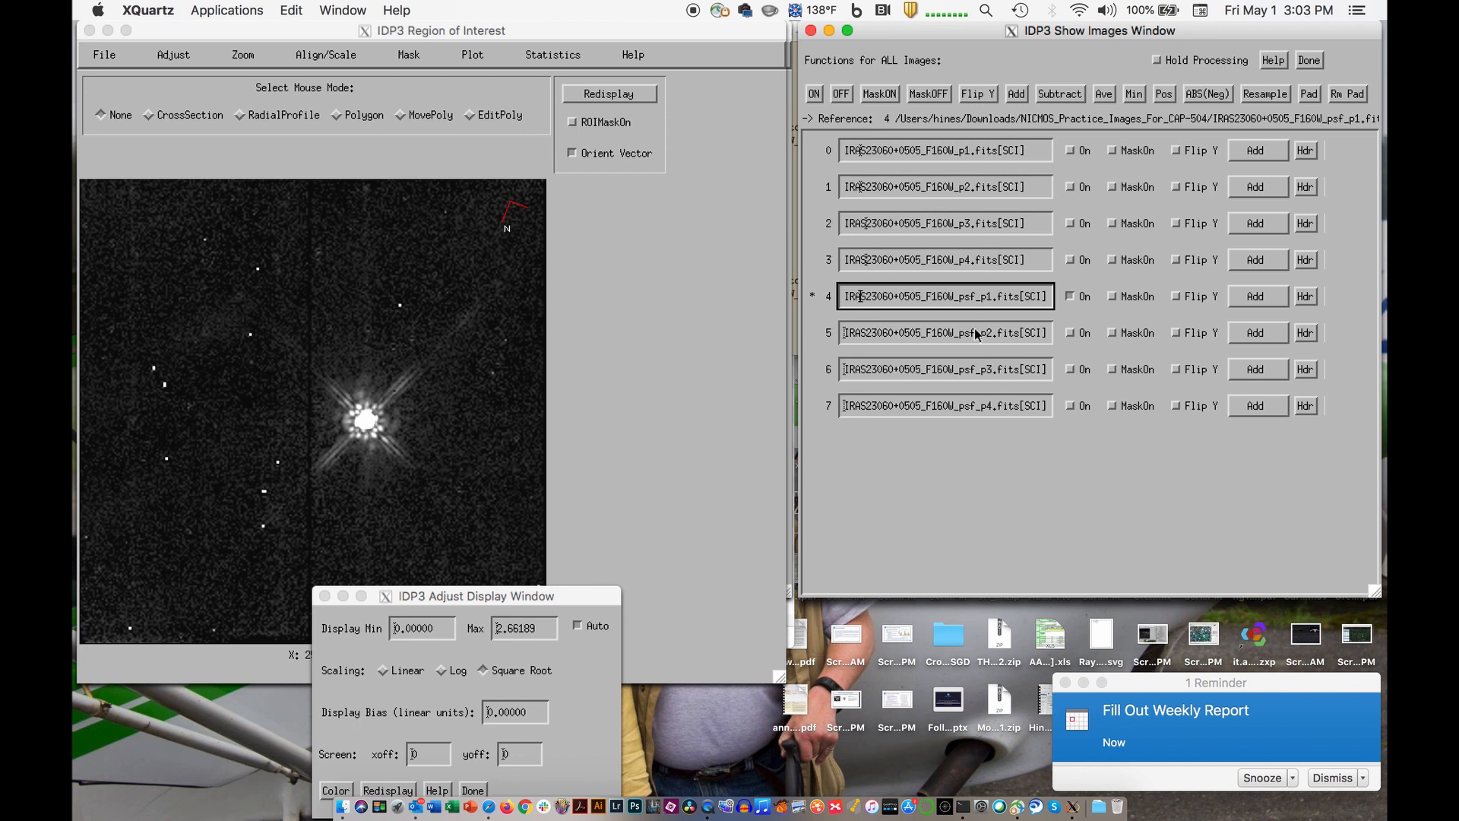
- Turn on the p1 image alongside psf_p1 and set the combining function of psf_p1 to Sub
click(1073, 150)
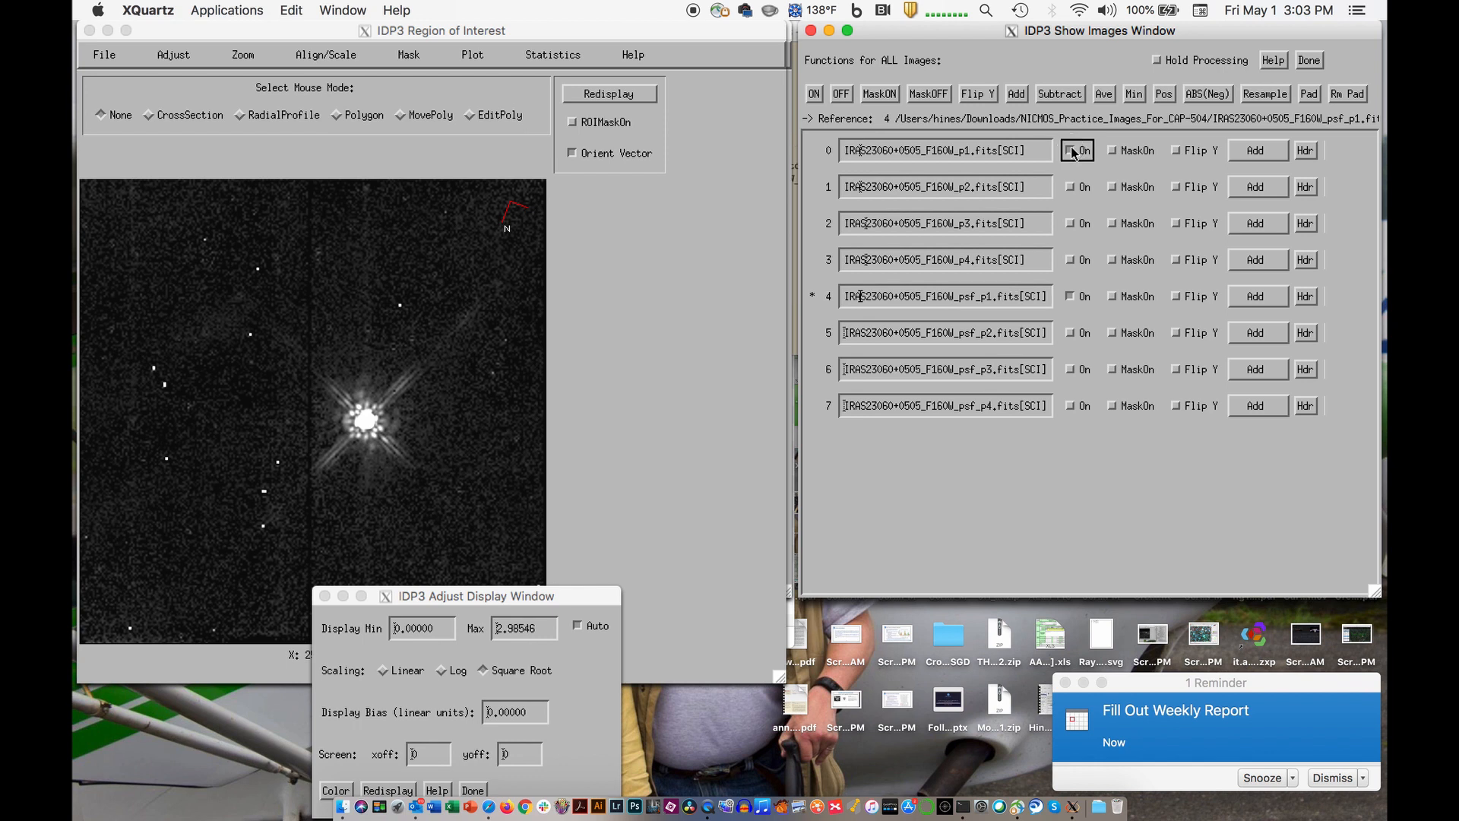
click(1261, 304)
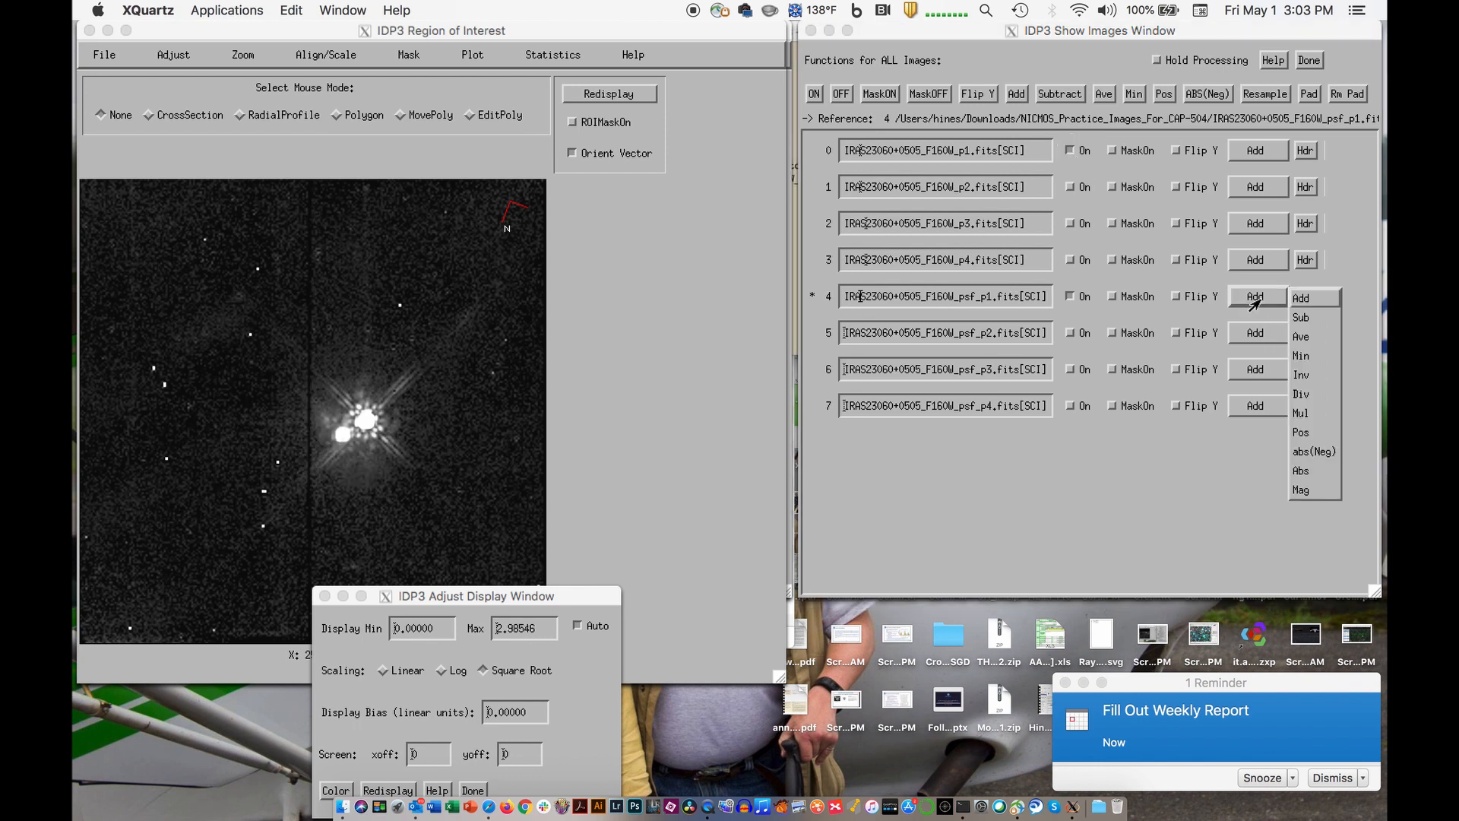
click(1308, 325)
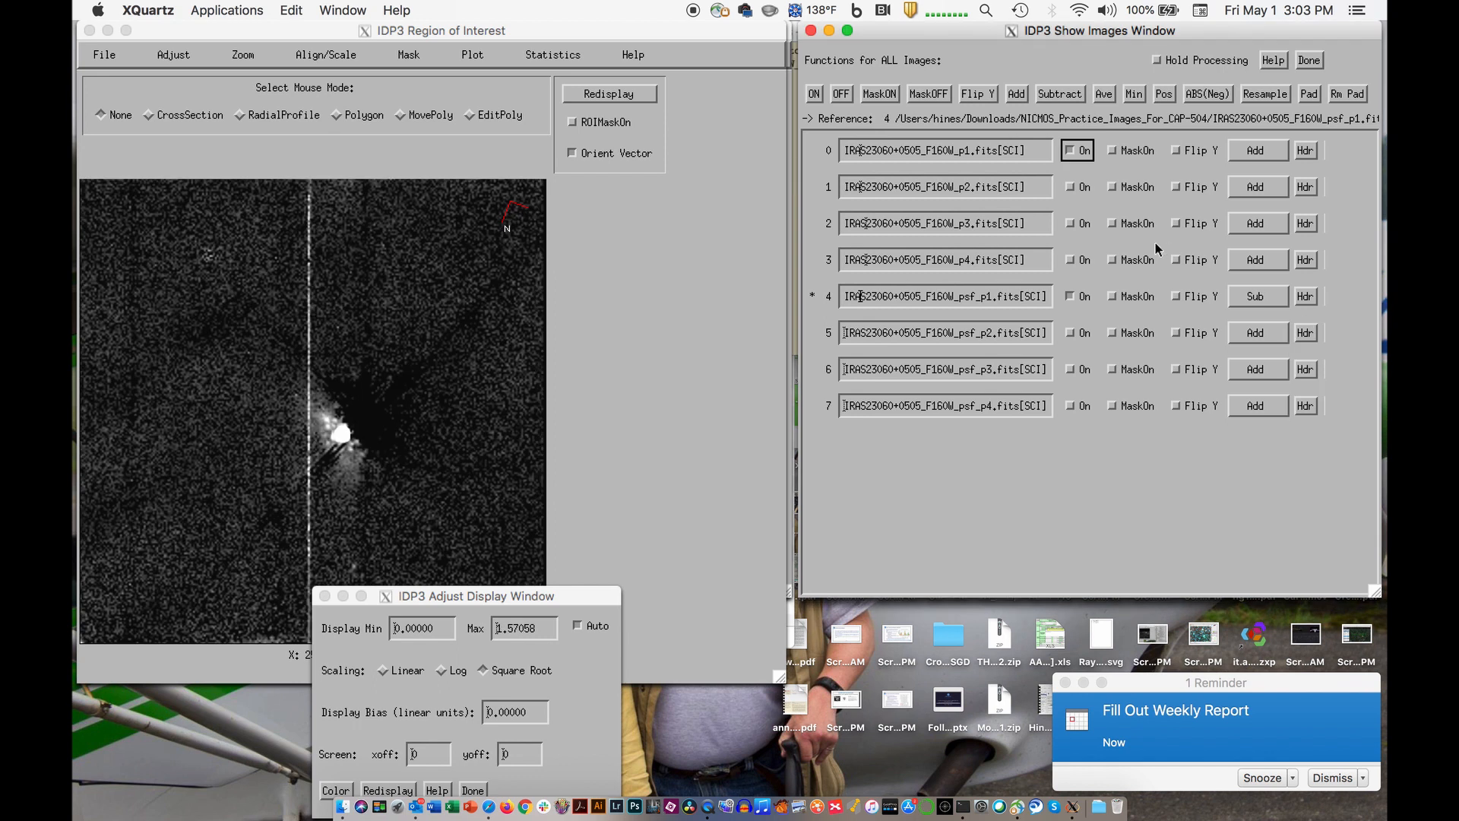
- Try the Min, Inv, Div and Mul combining functions on the psf_p1 image
click(1260, 302)
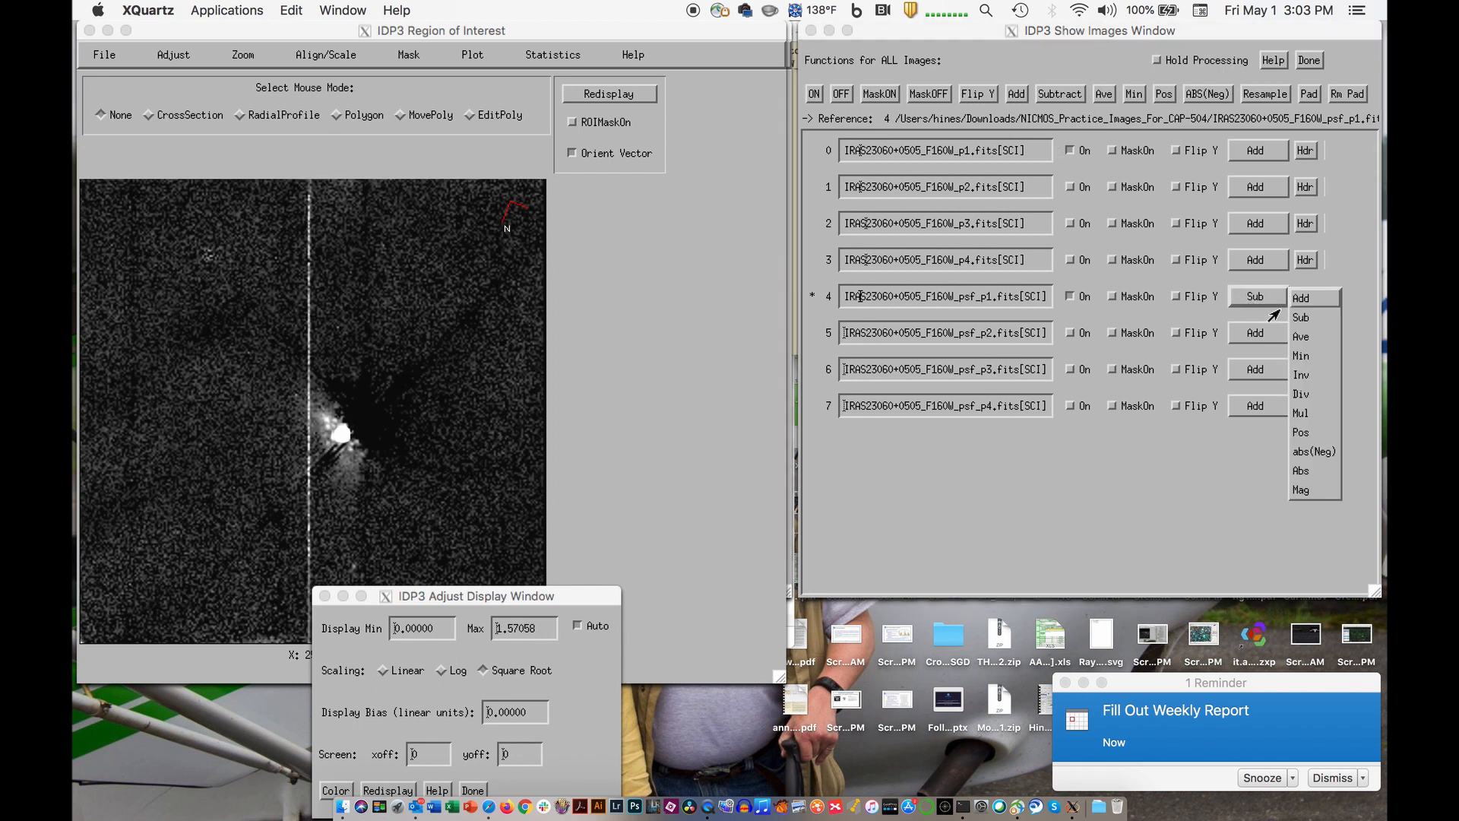
click(1303, 355)
click(1271, 305)
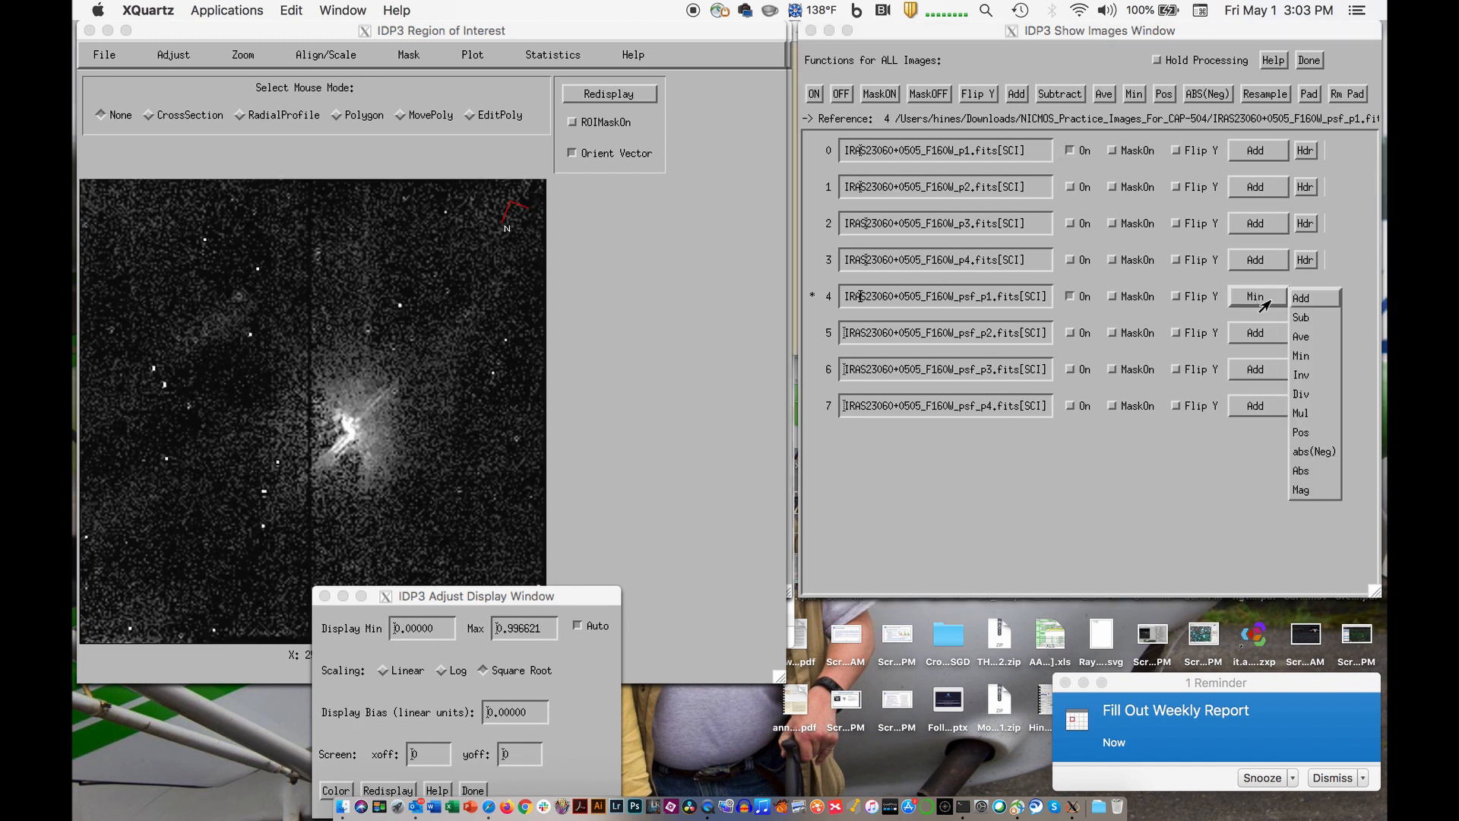
click(1307, 377)
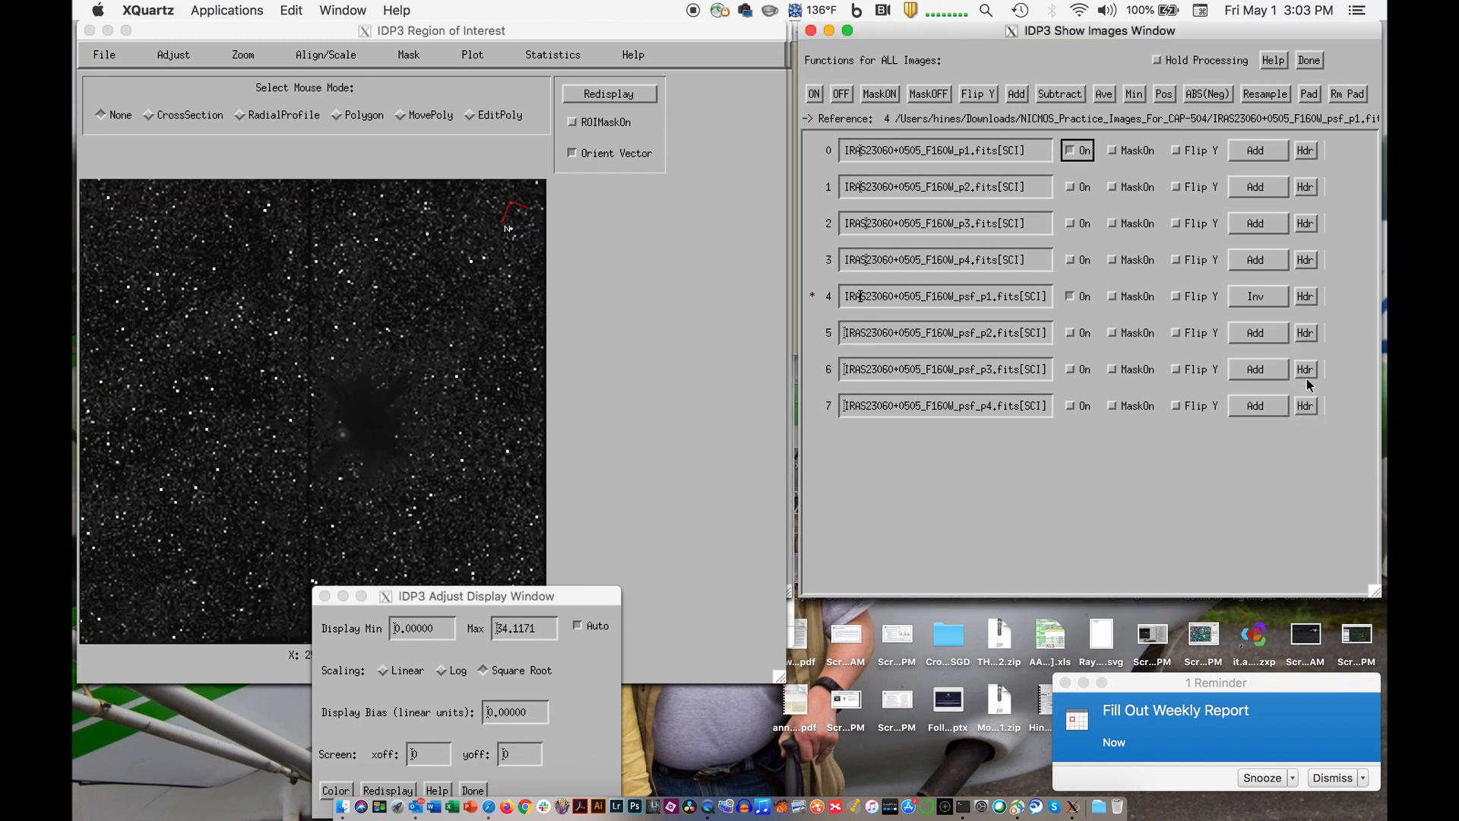
click(1263, 301)
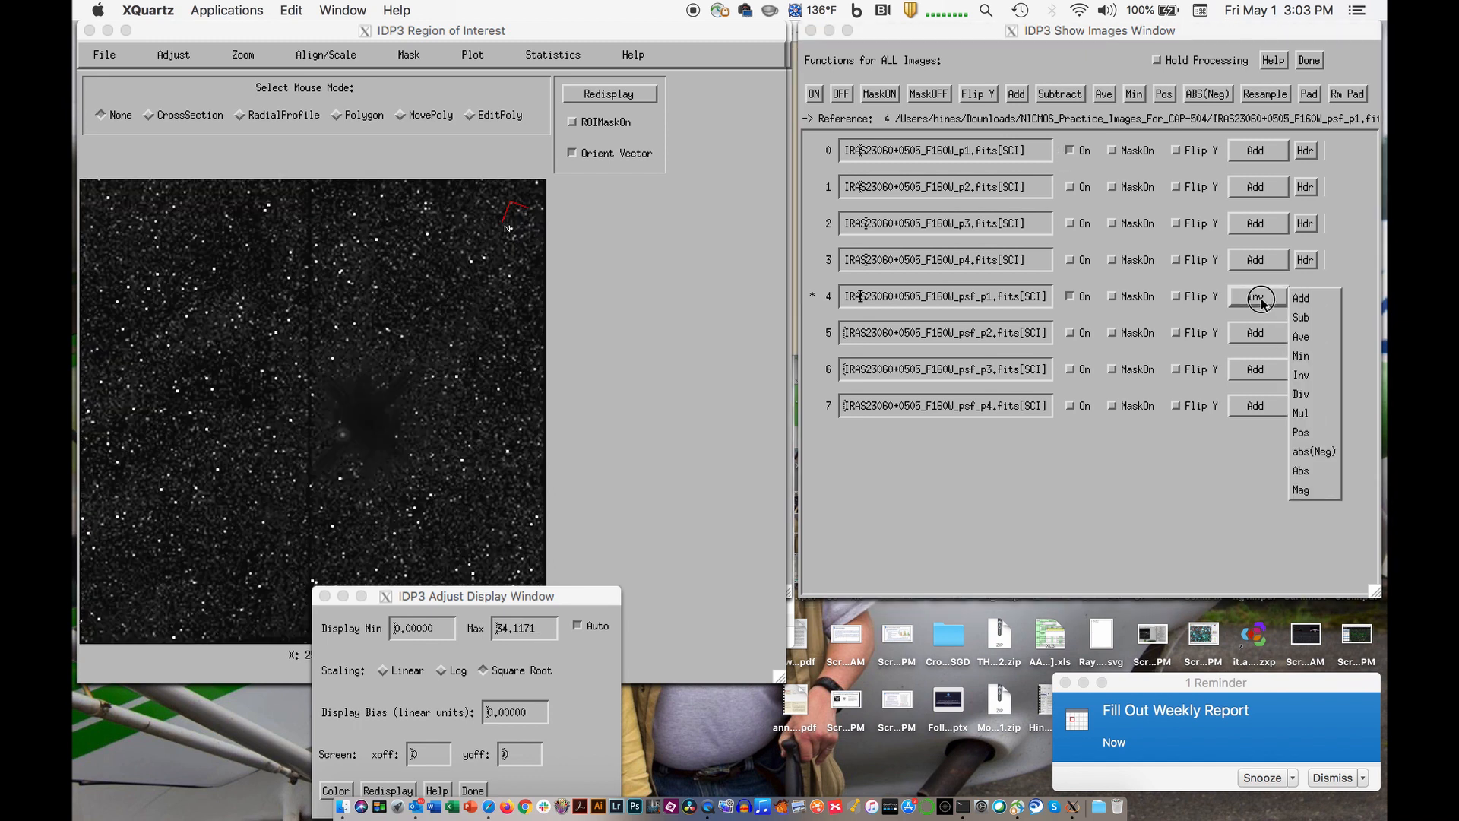
click(1294, 395)
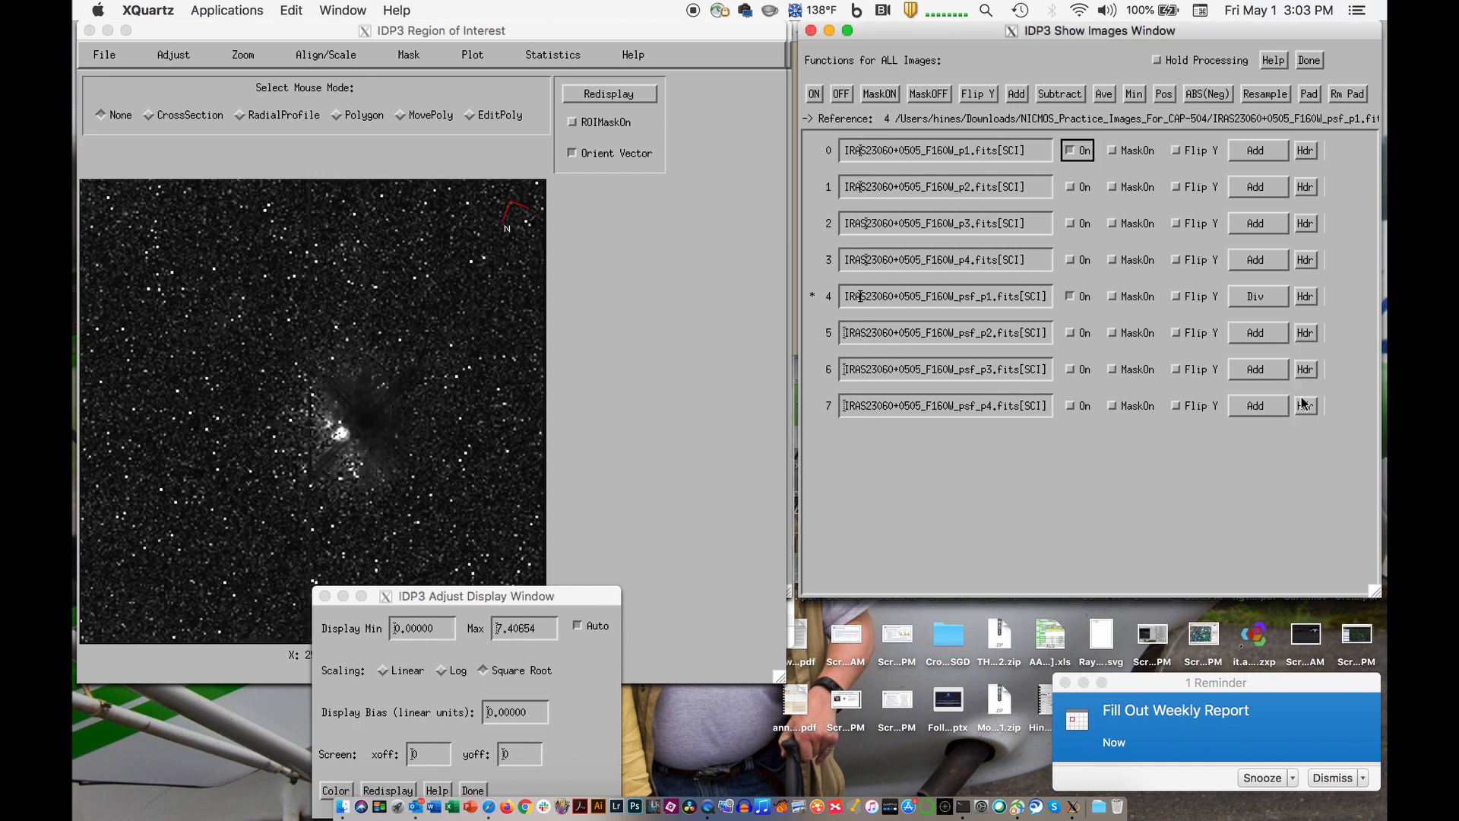
click(1259, 306)
click(1300, 416)
- Try Sub on psf_p1 once more, restore its function to Add, and turn off the p1 image
click(1261, 298)
click(1302, 319)
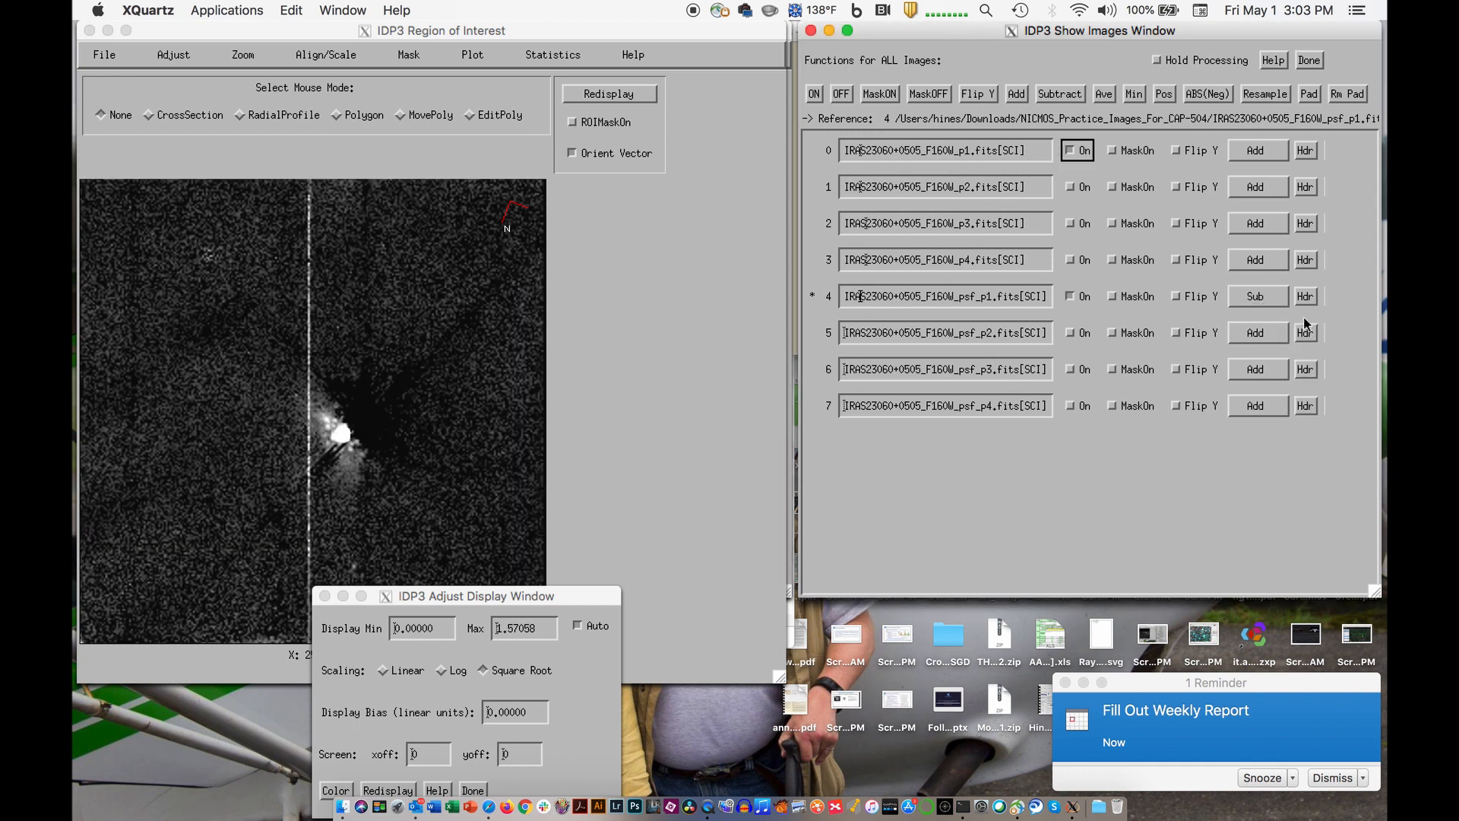
click(1278, 302)
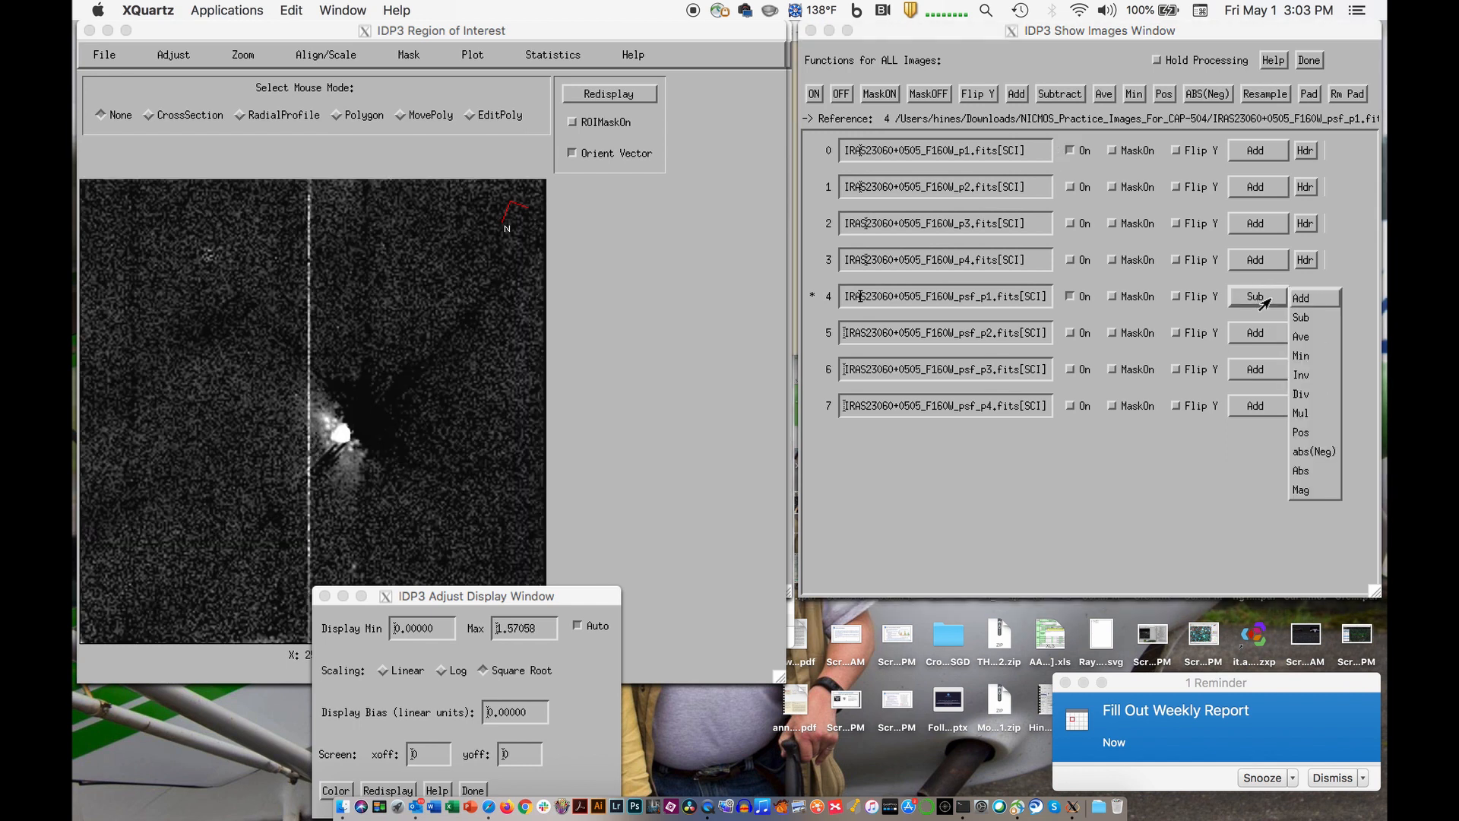
click(1304, 298)
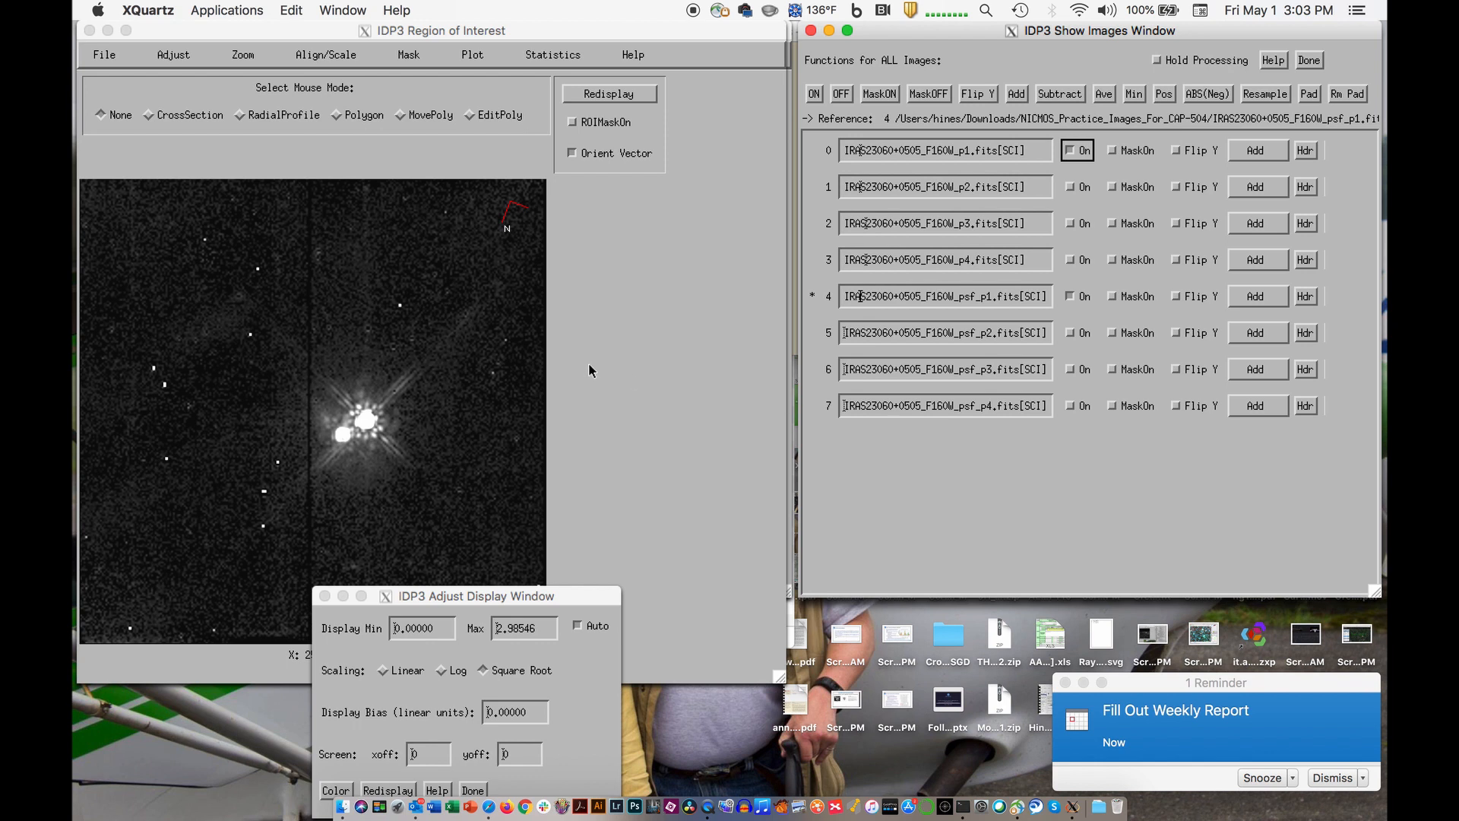
click(1070, 150)
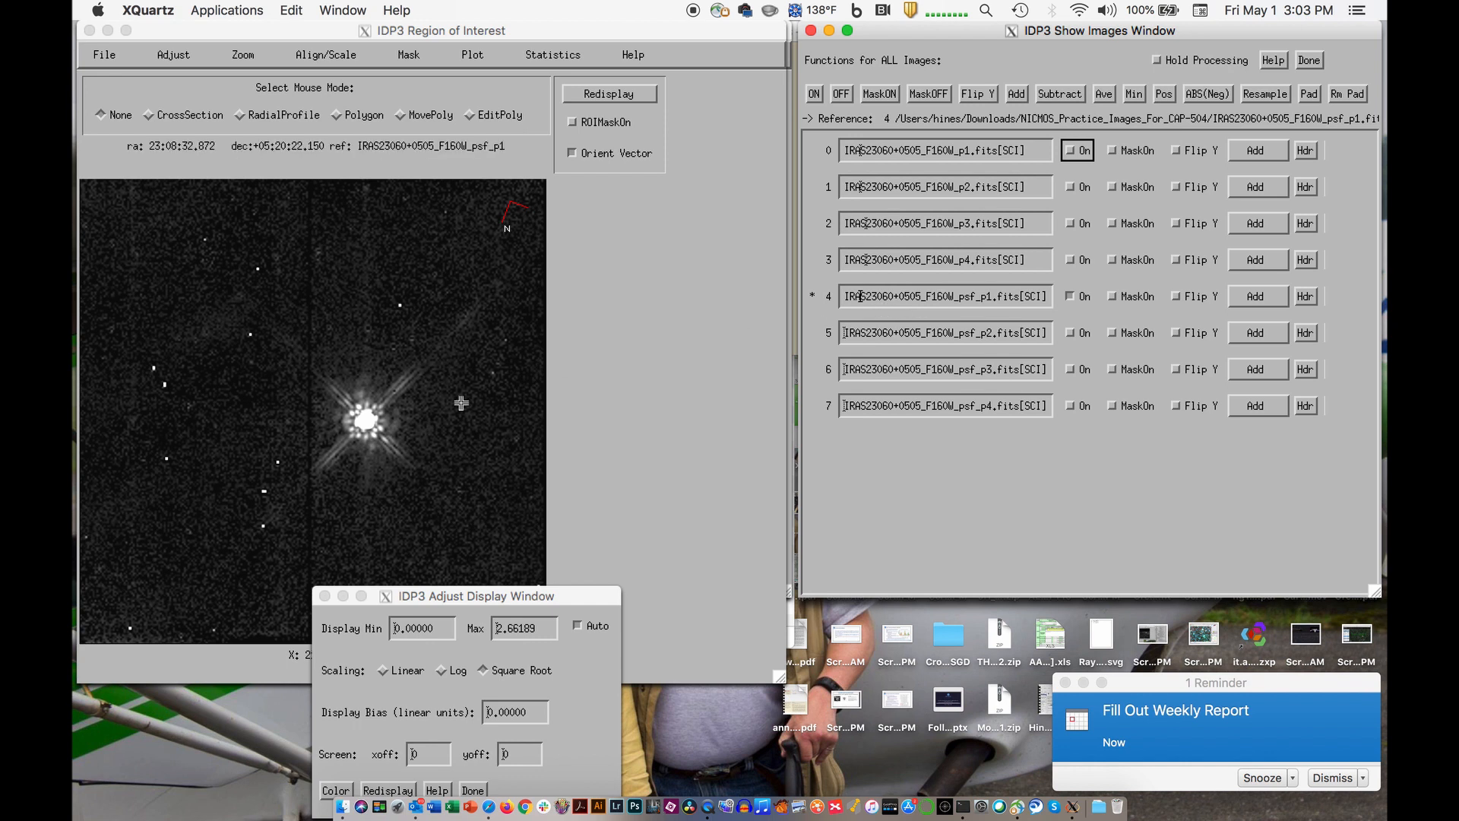
- Move the display adjustment and region of interest windows aside and define a small region of interest tightly around the star
drag(409, 599, 379, 704)
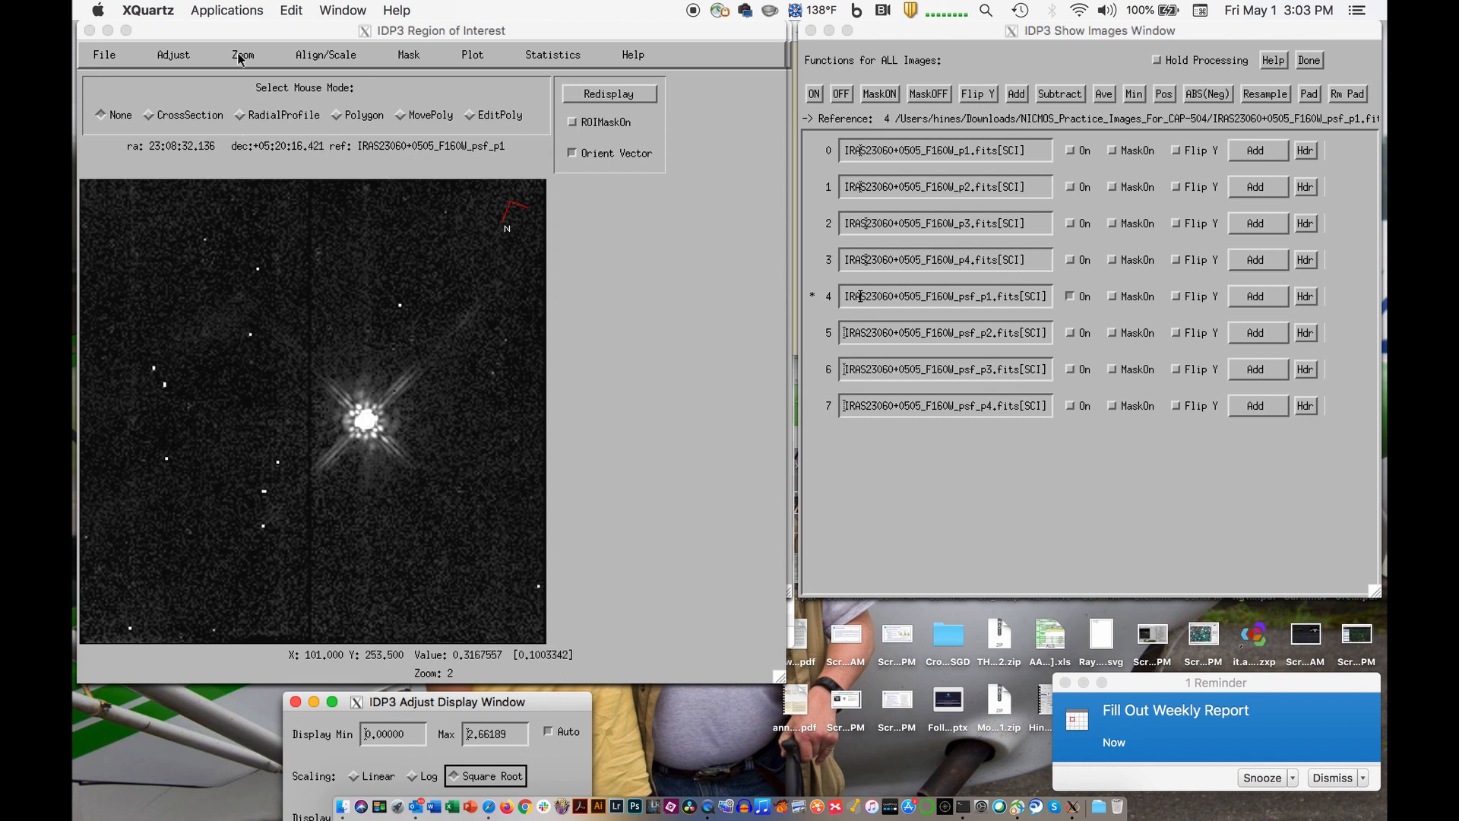
drag(243, 27, 694, 115)
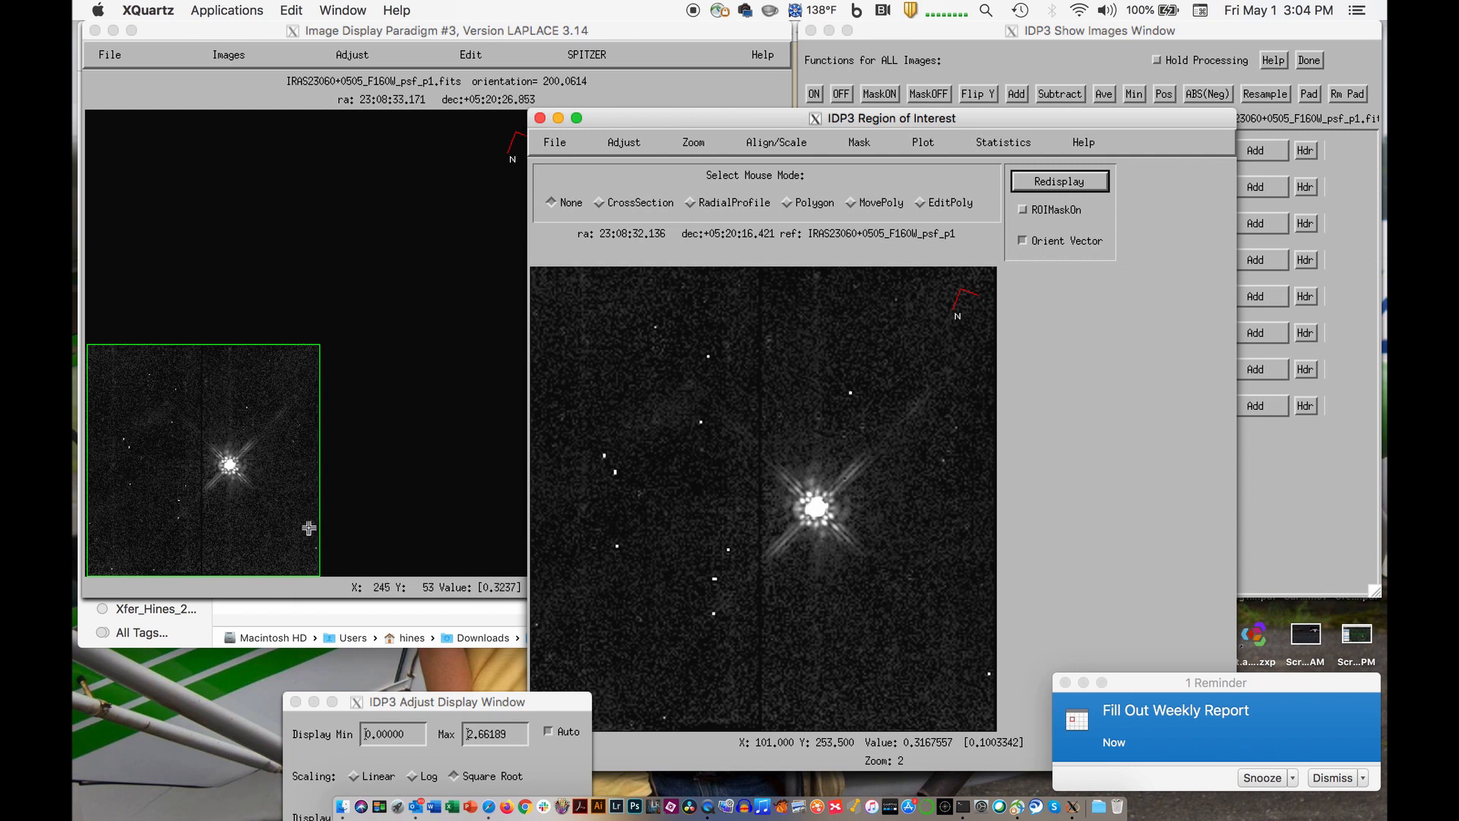
click(202, 439)
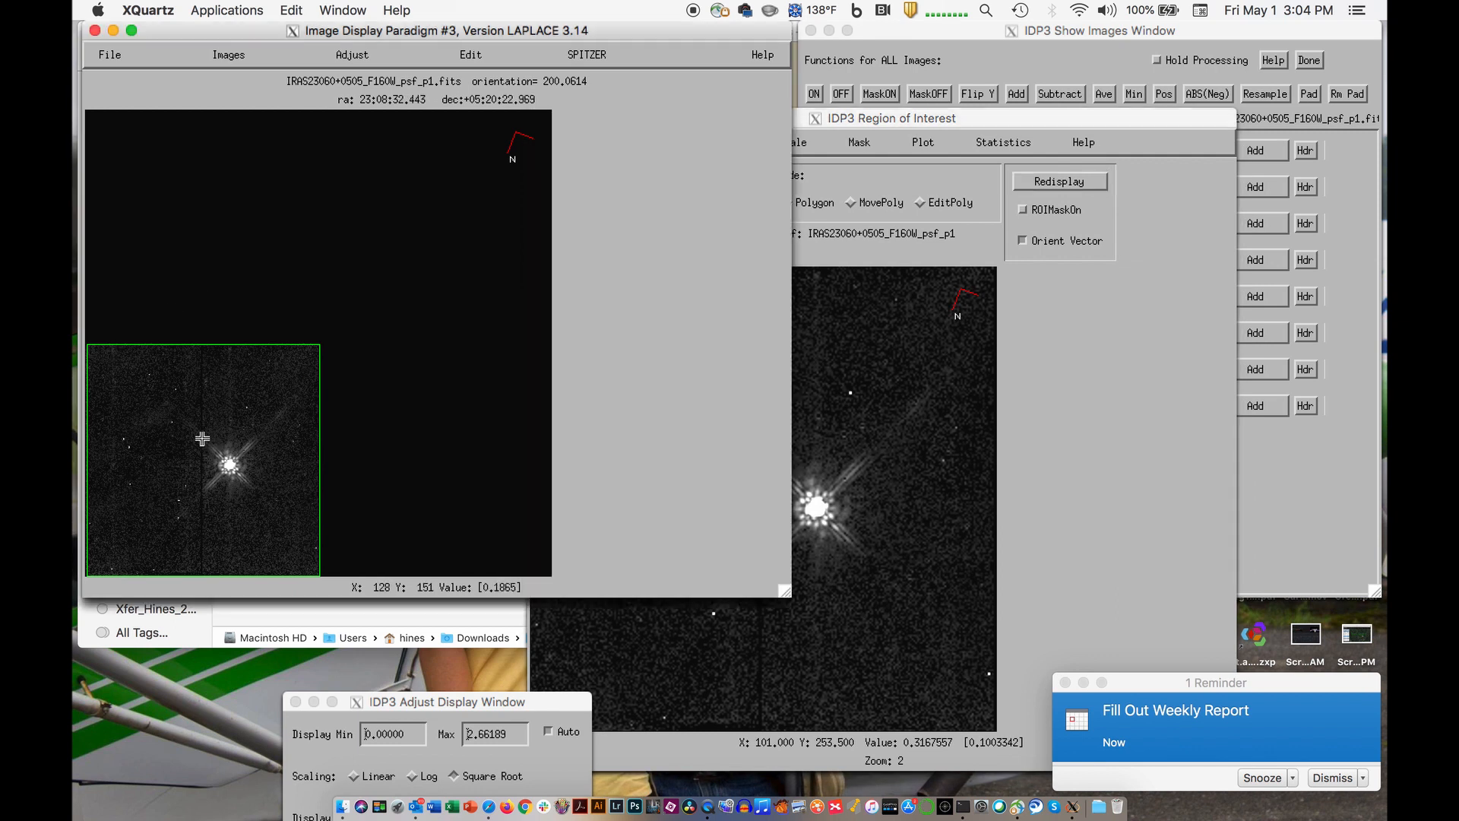
drag(201, 439, 262, 490)
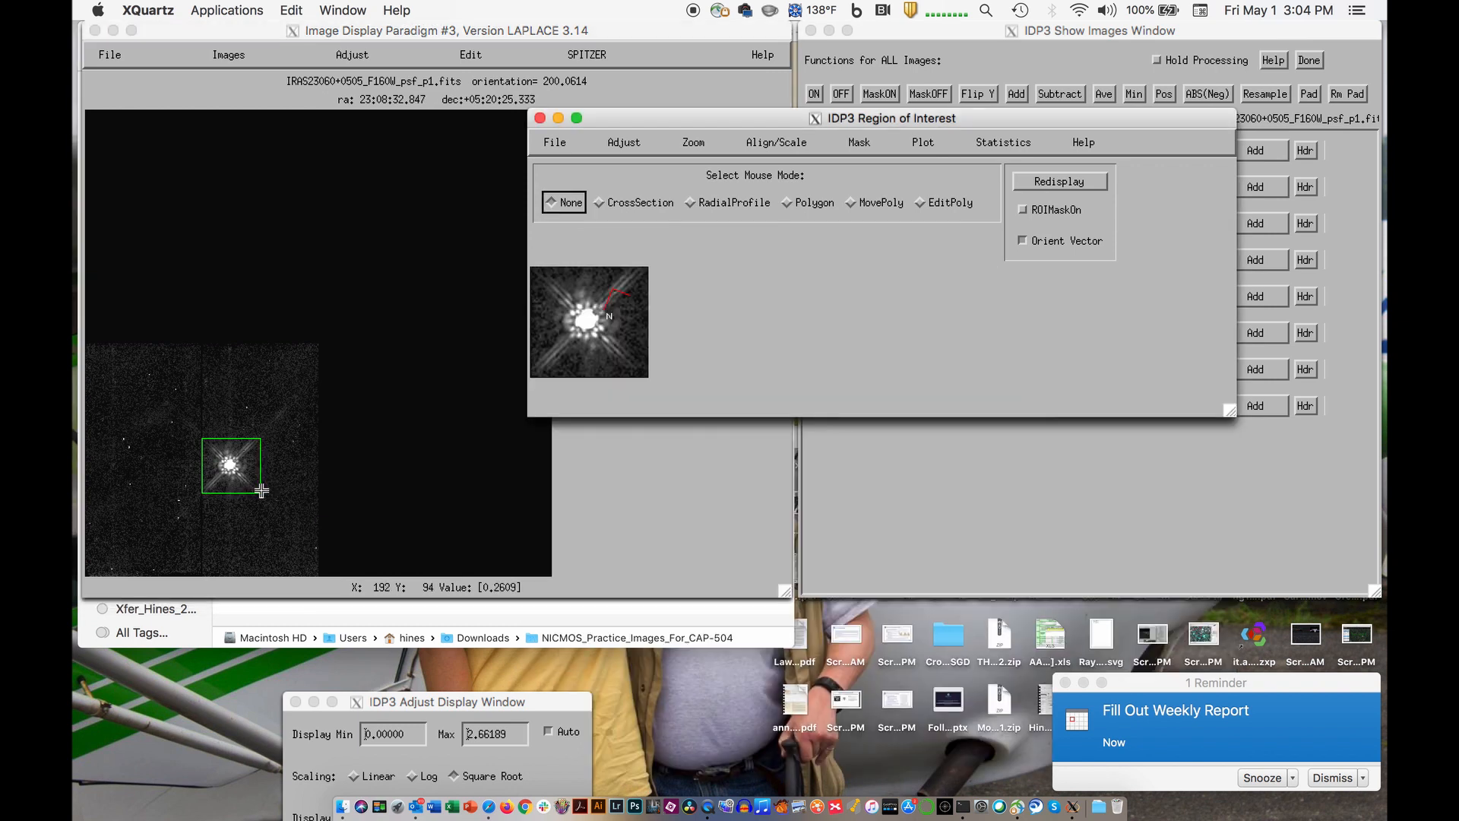
- Redefine the region of interest to cover the whole psf_p1 image and move its window back over the main display
click(91, 347)
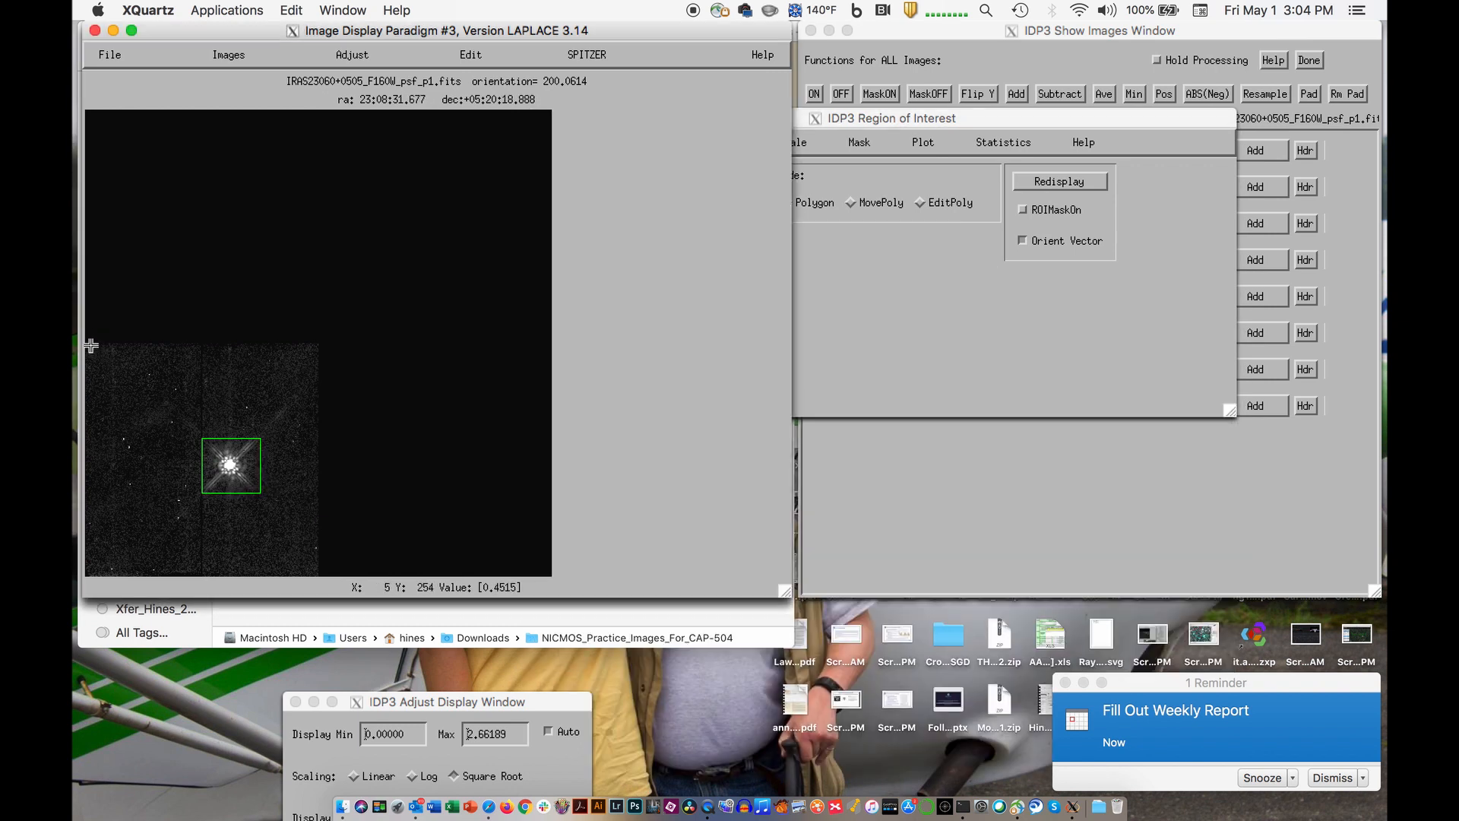
drag(92, 346, 321, 578)
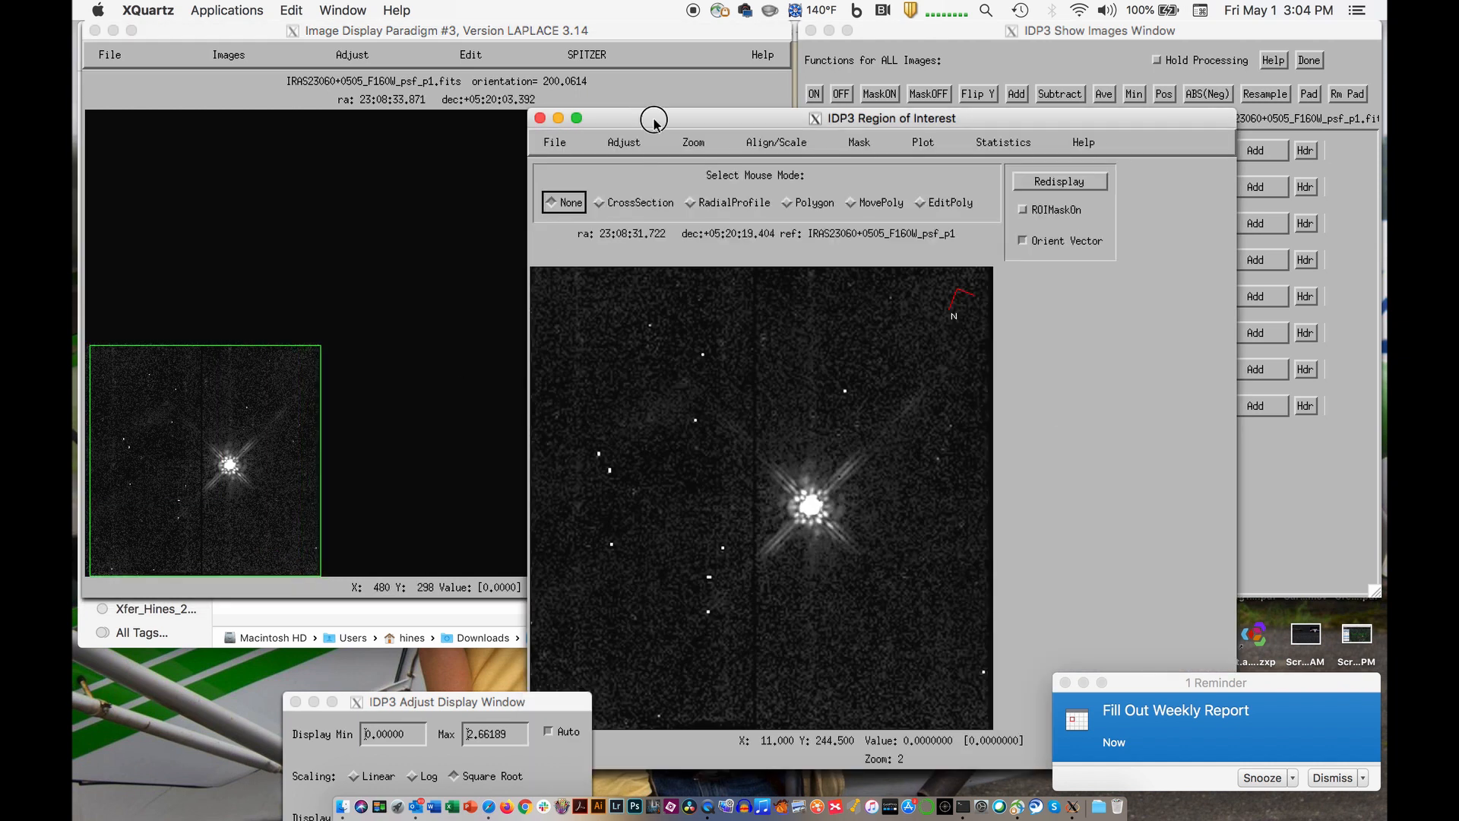
drag(651, 119, 250, 9)
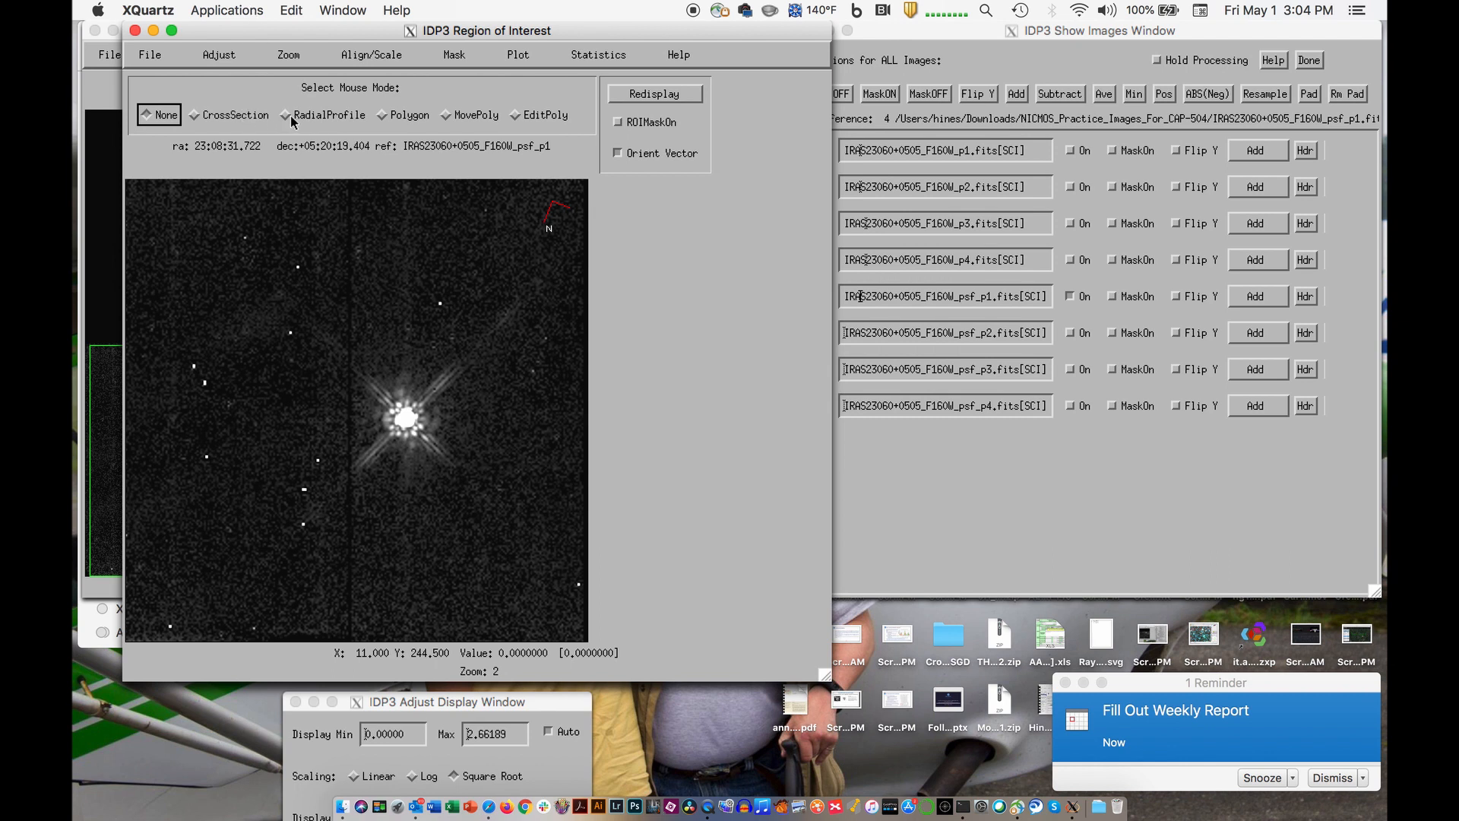
- Plot a cross section along a line about 55.5 pixels long diagonally through the star, and close the plot
click(195, 115)
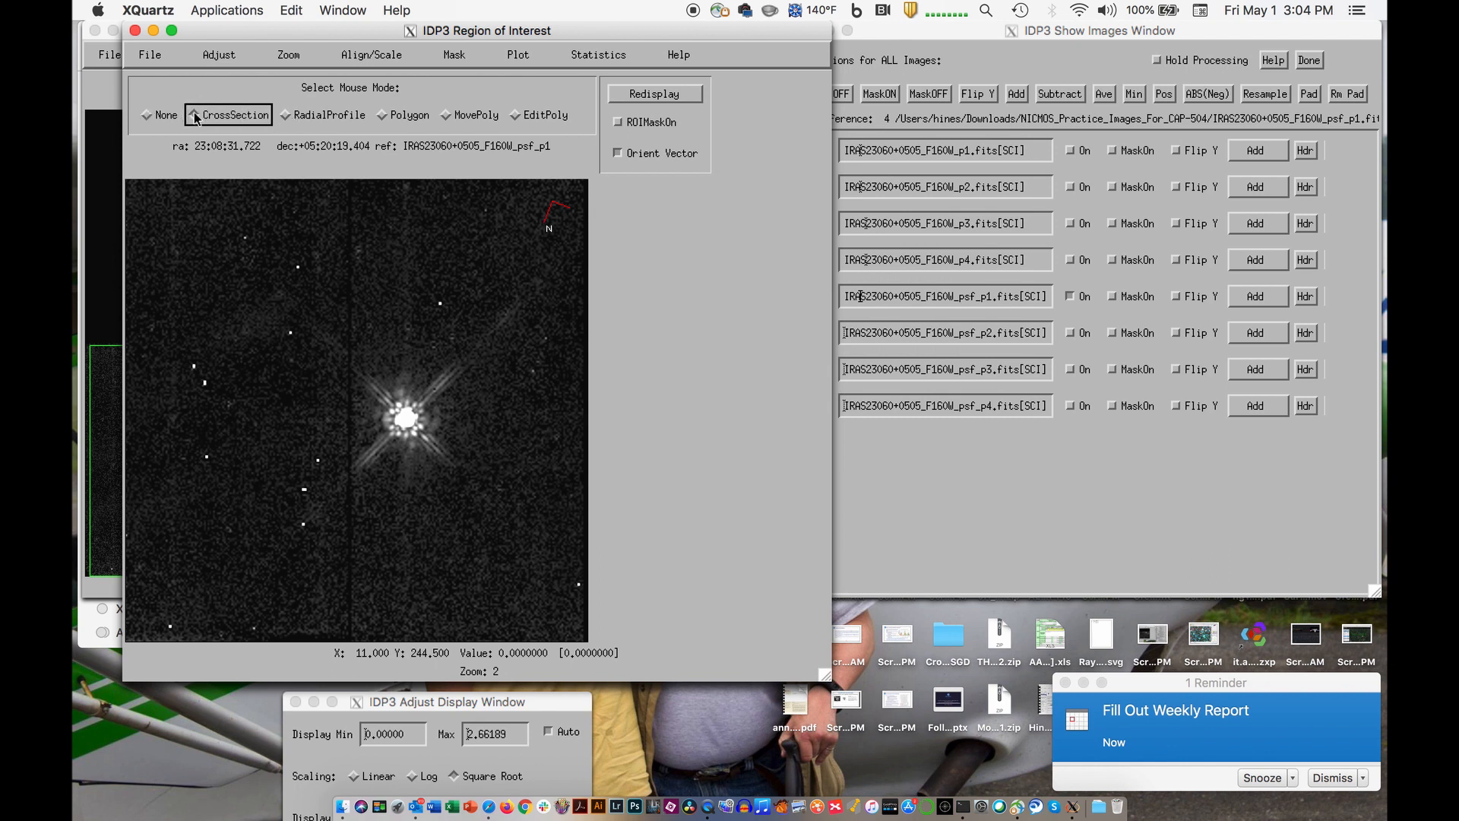
drag(368, 386, 443, 450)
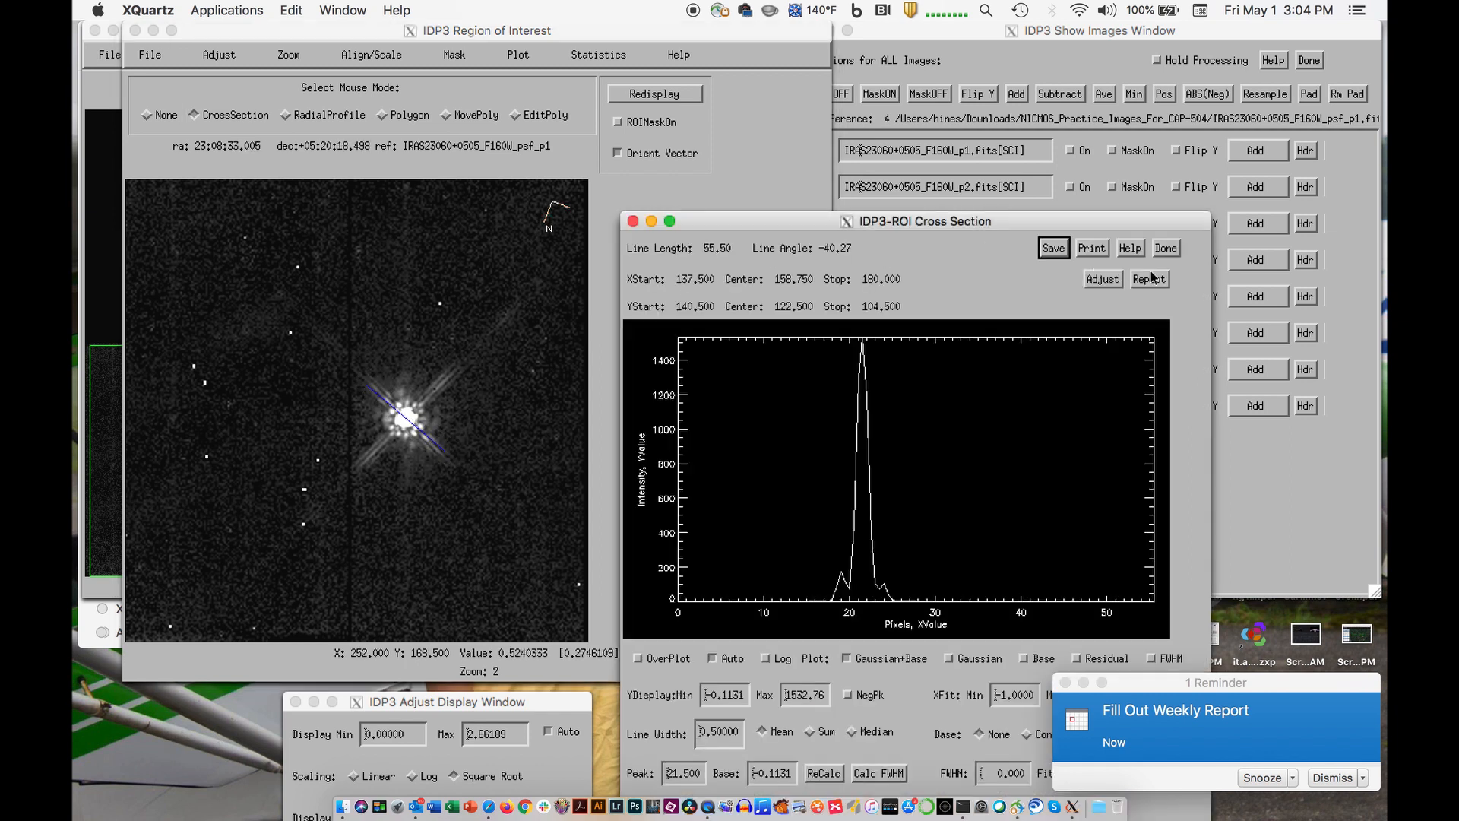
click(1166, 248)
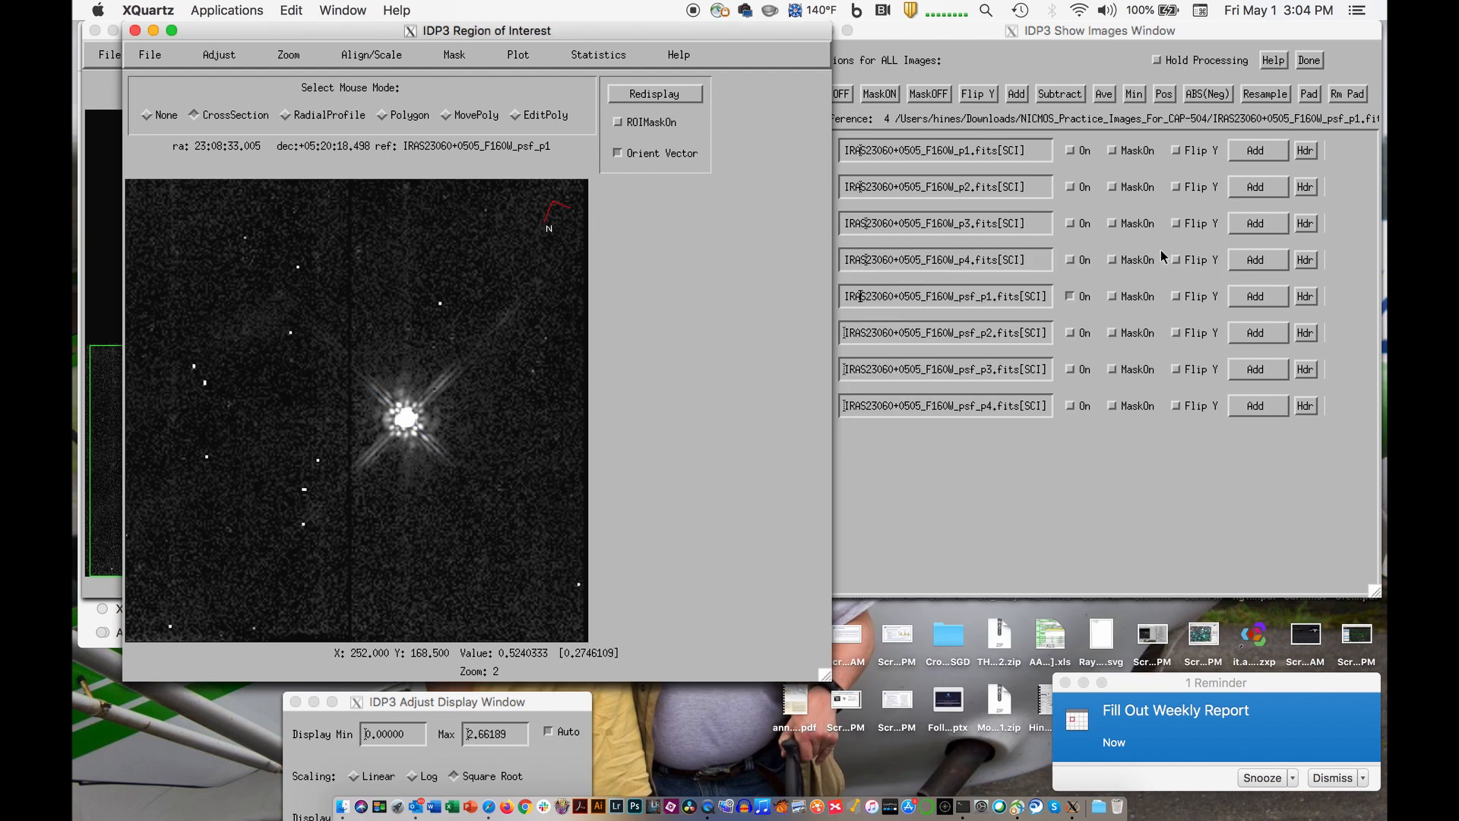
- Plot a radial profile centred on the star with a radius of about 19 pixels
click(296, 122)
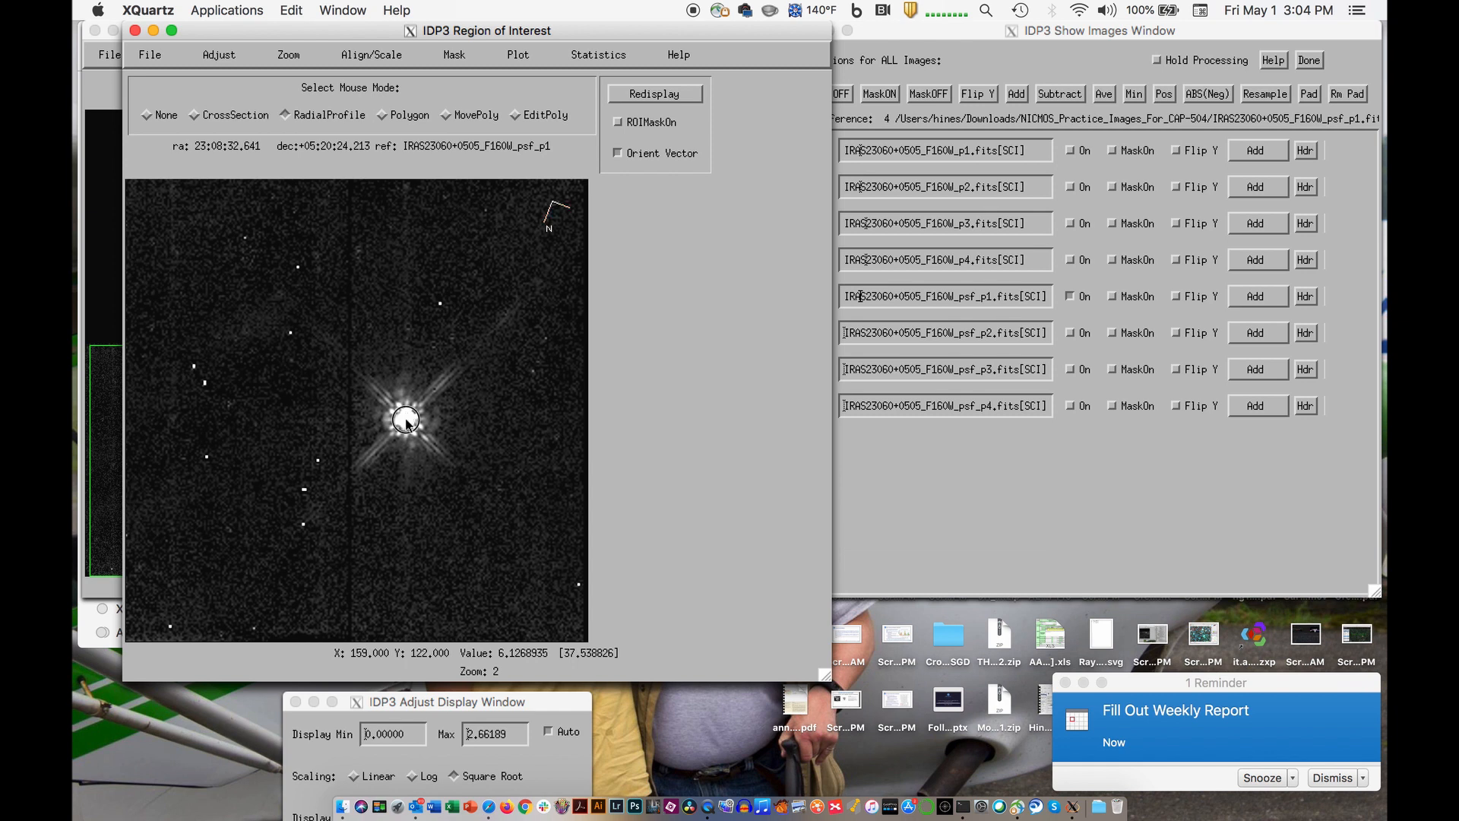
drag(407, 420, 437, 438)
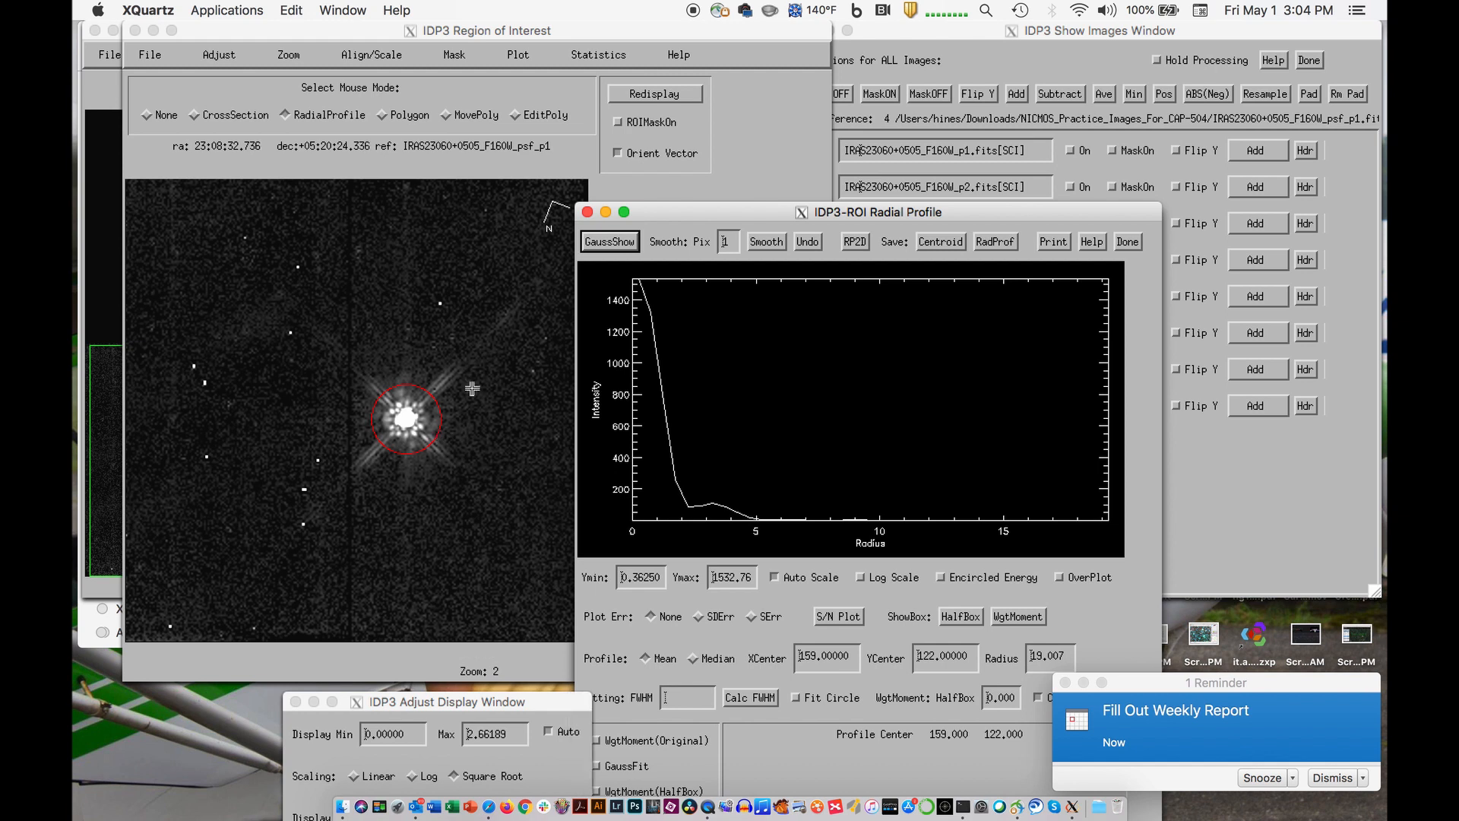
- Move the radial profile window up and enlarge the region of interest display to zoom 4
drag(677, 212, 648, 36)
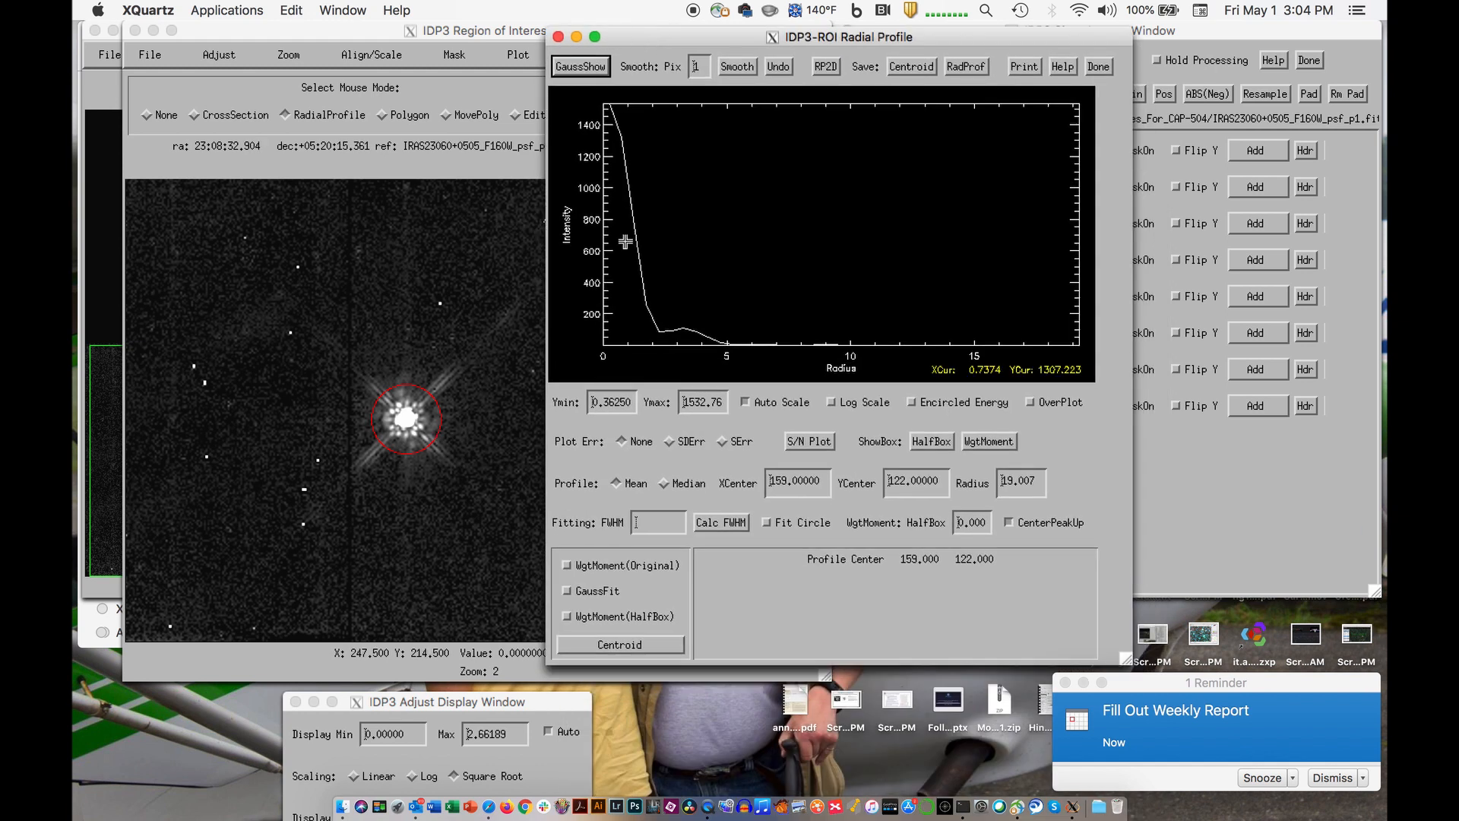
click(285, 59)
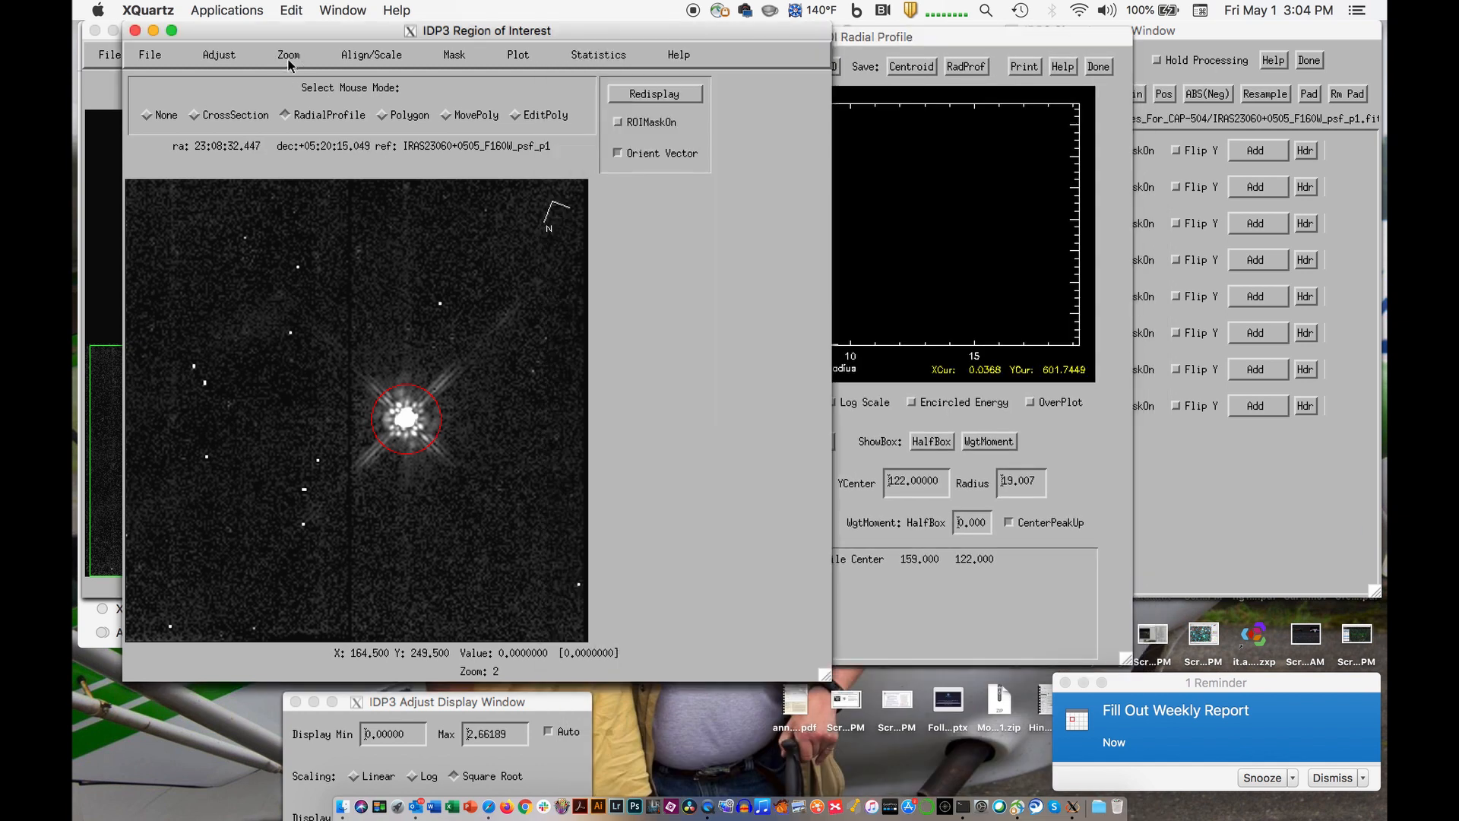
click(279, 114)
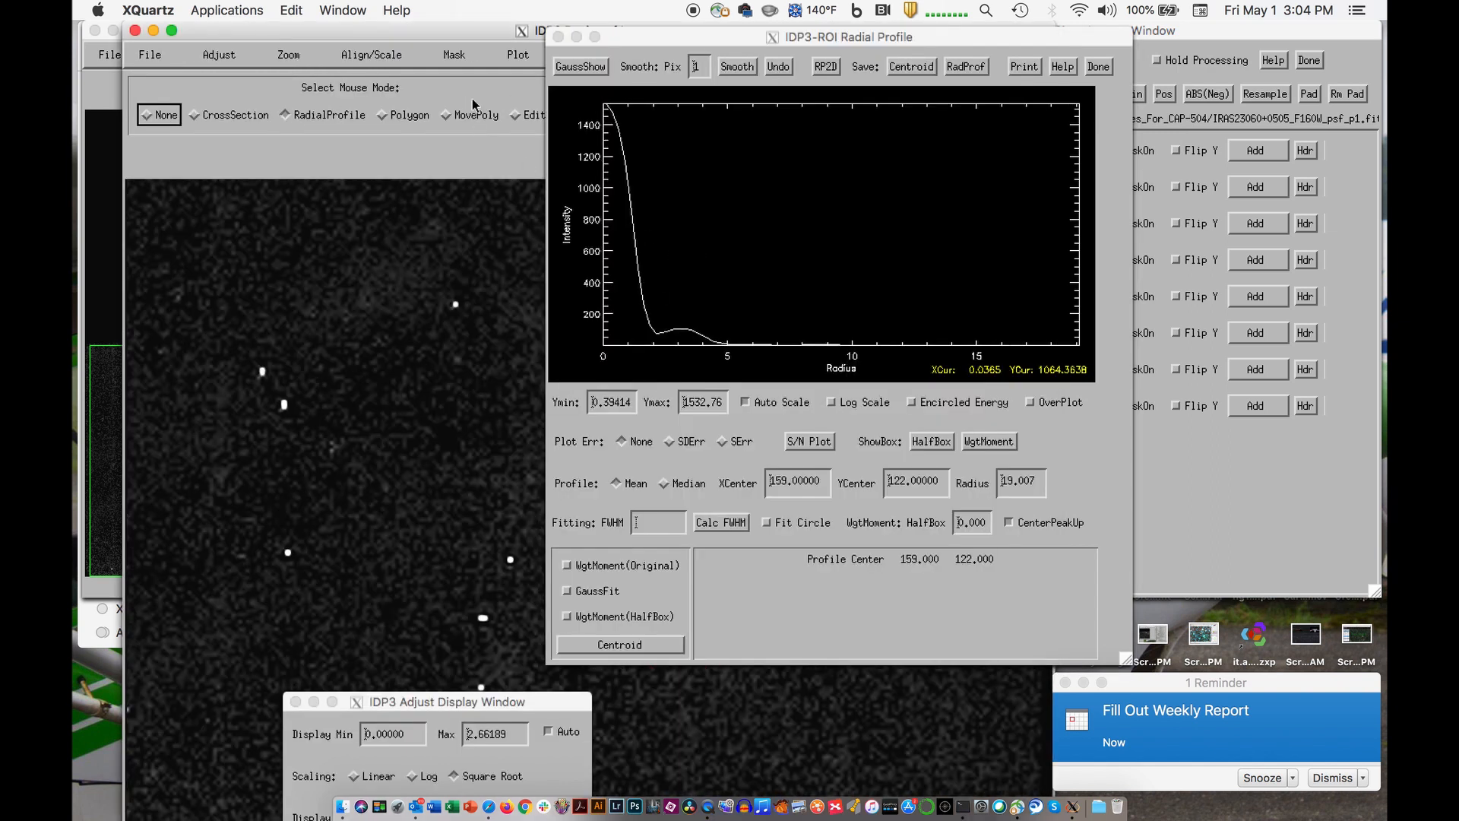
click(488, 41)
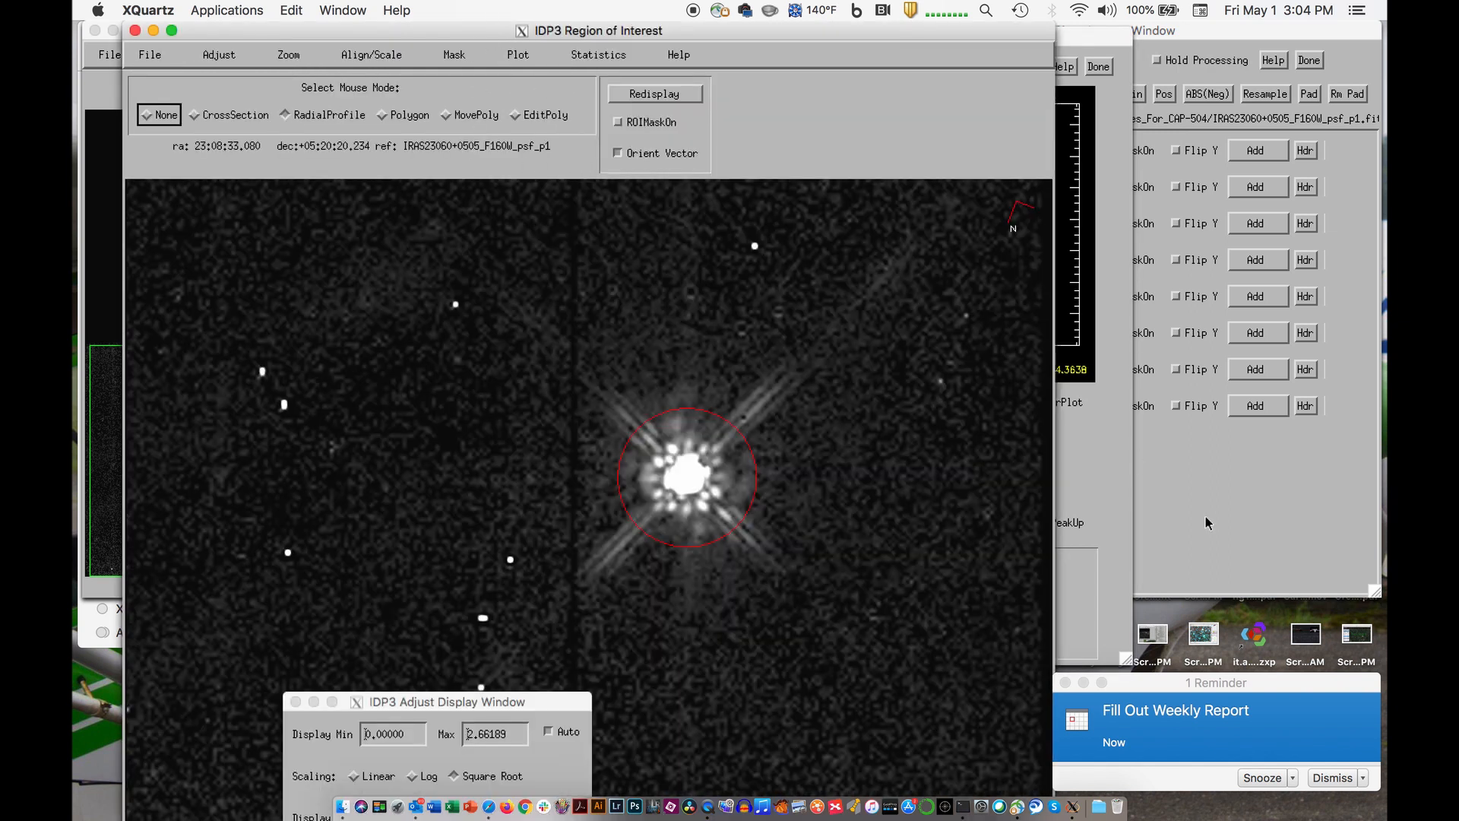
click(1074, 491)
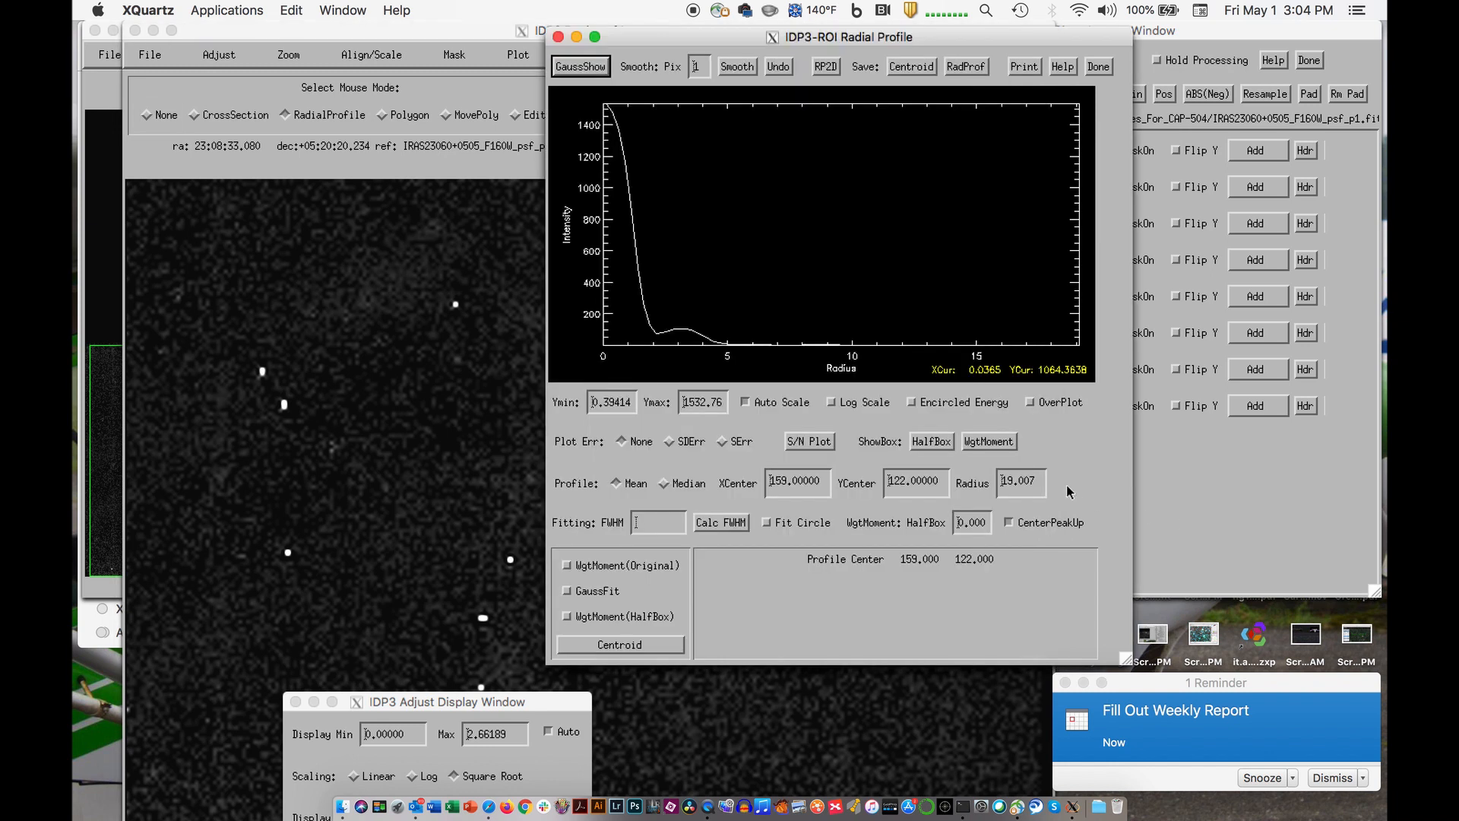
- Enable the WgtMoment(Original) and GaussFit methods, and calculate the FWHM and centroid of the psf_p1 star
click(618, 571)
click(608, 591)
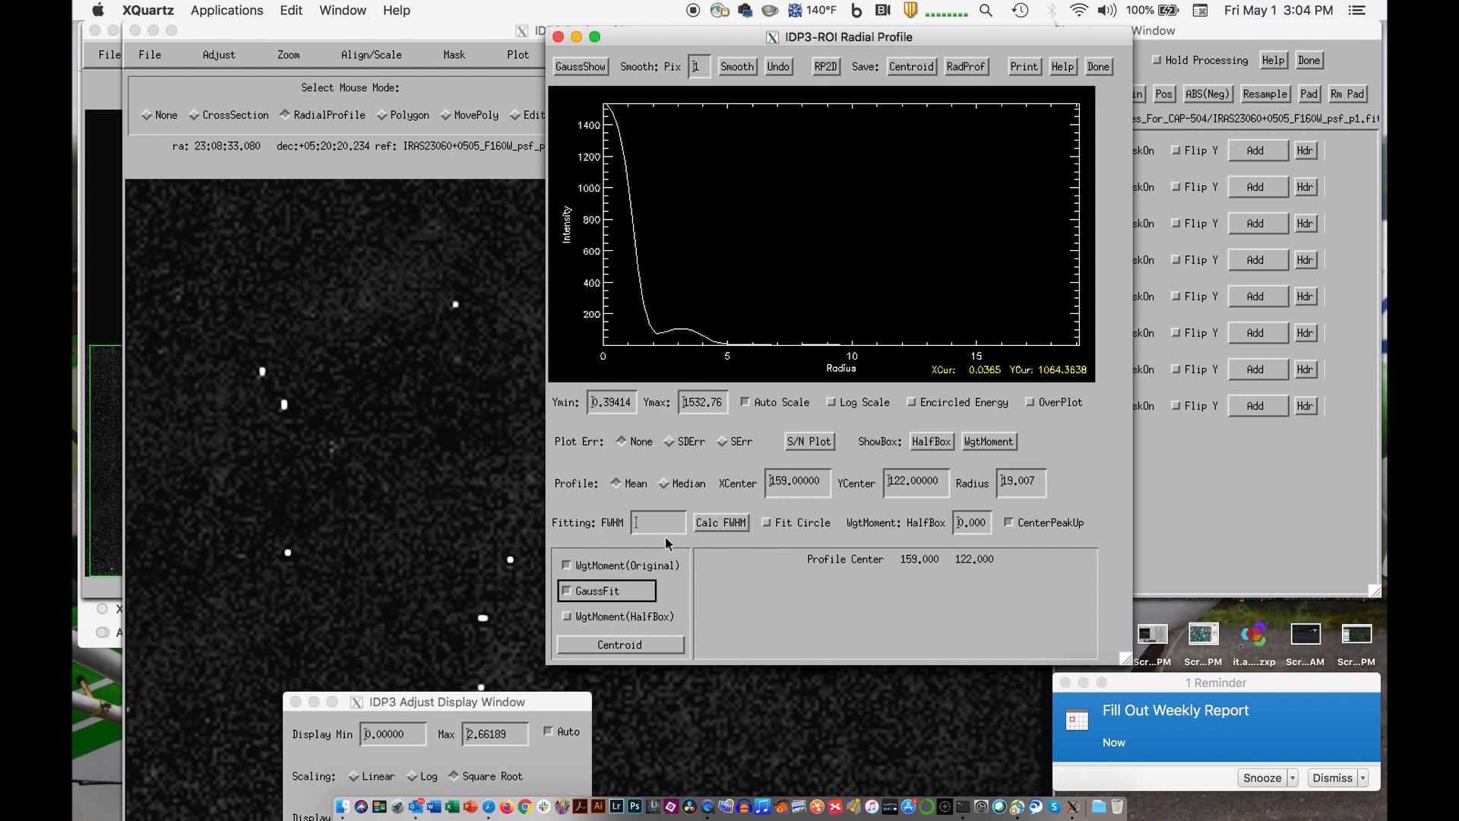
click(712, 524)
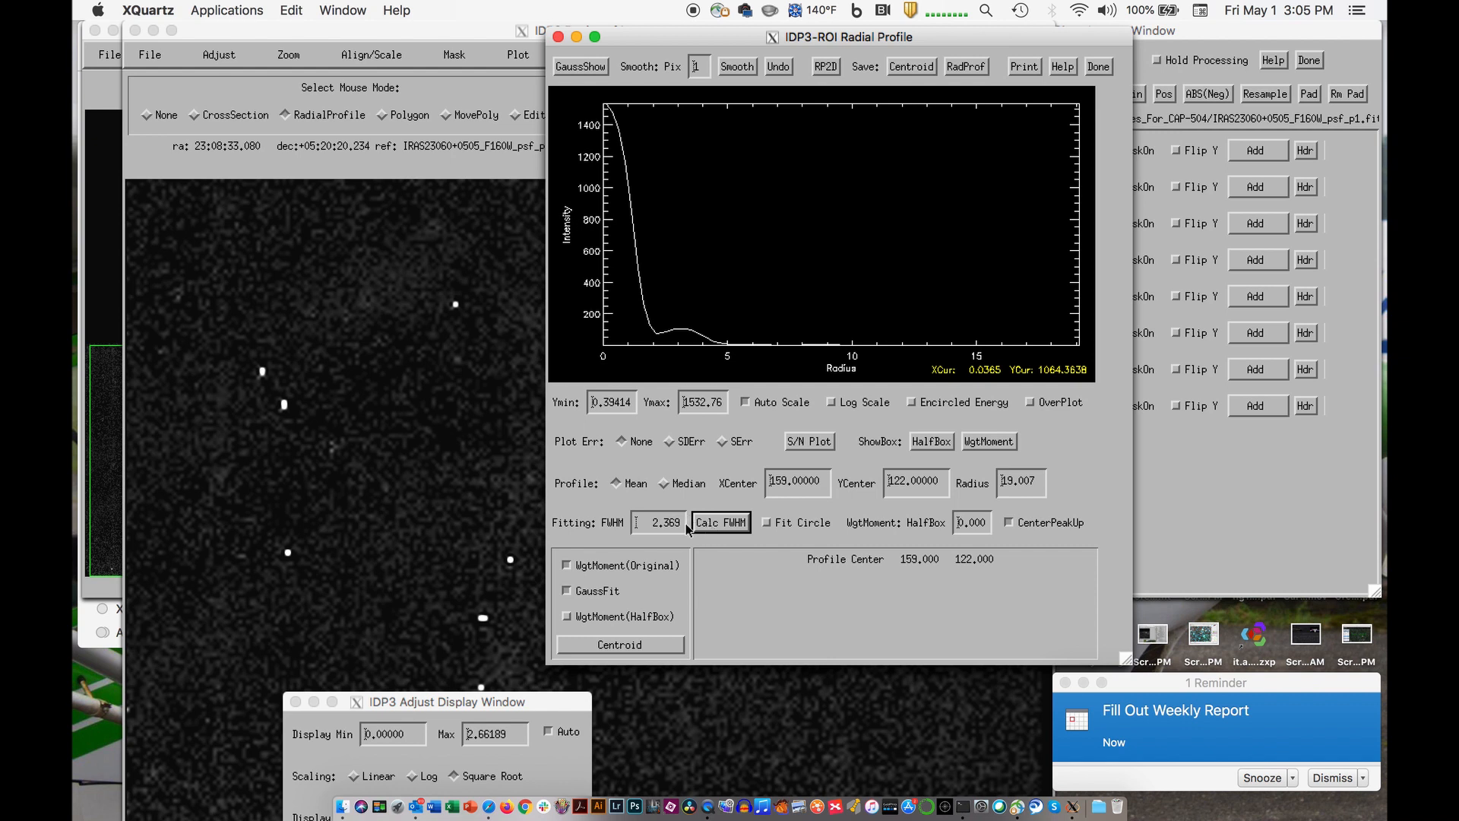
click(608, 645)
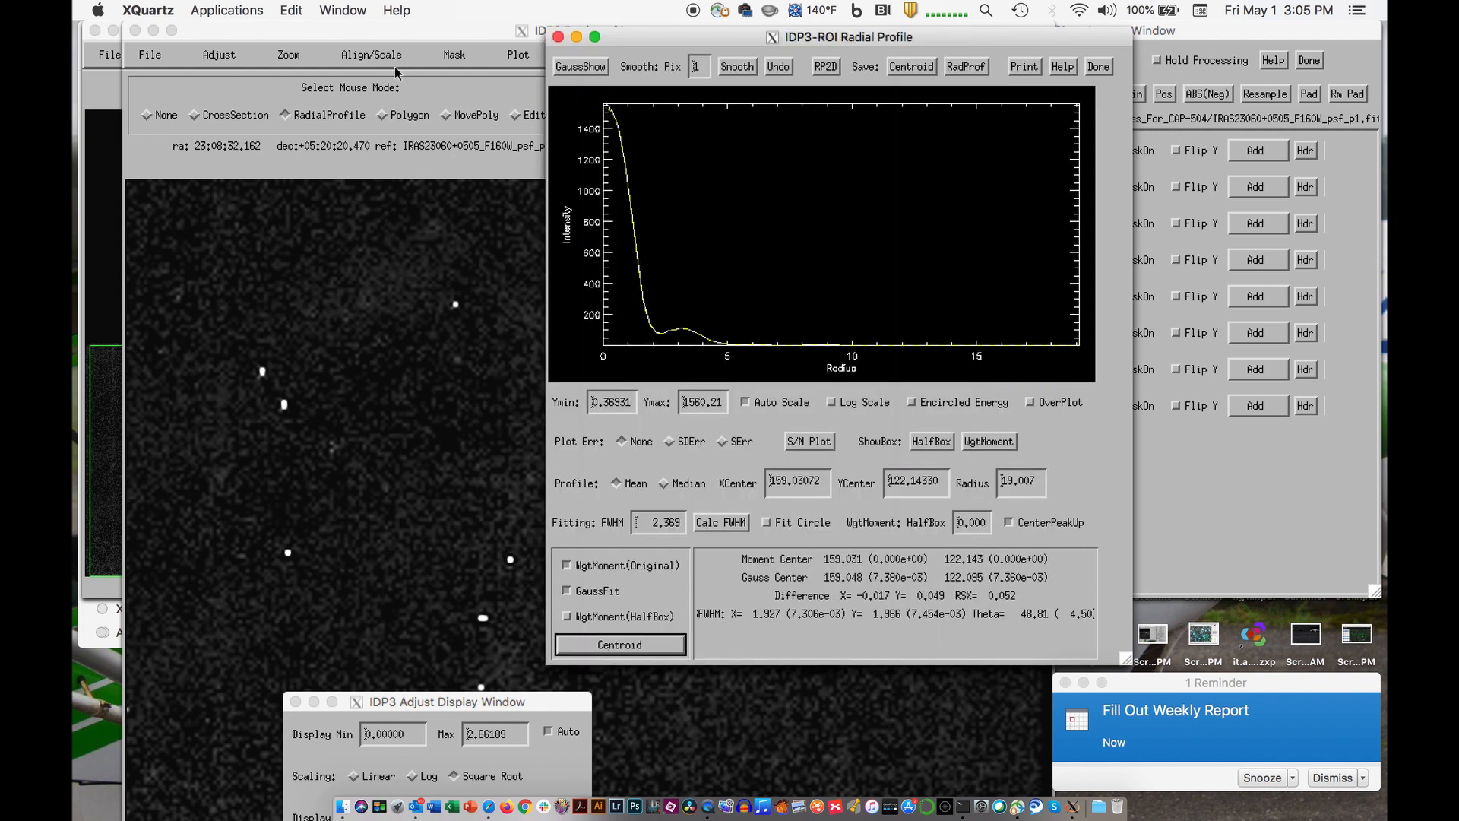
- Return the region of interest to zoom 2 and refine the psf_p1 star's fit by alternately recalculating FWHM and centroid twice
click(309, 57)
click(289, 56)
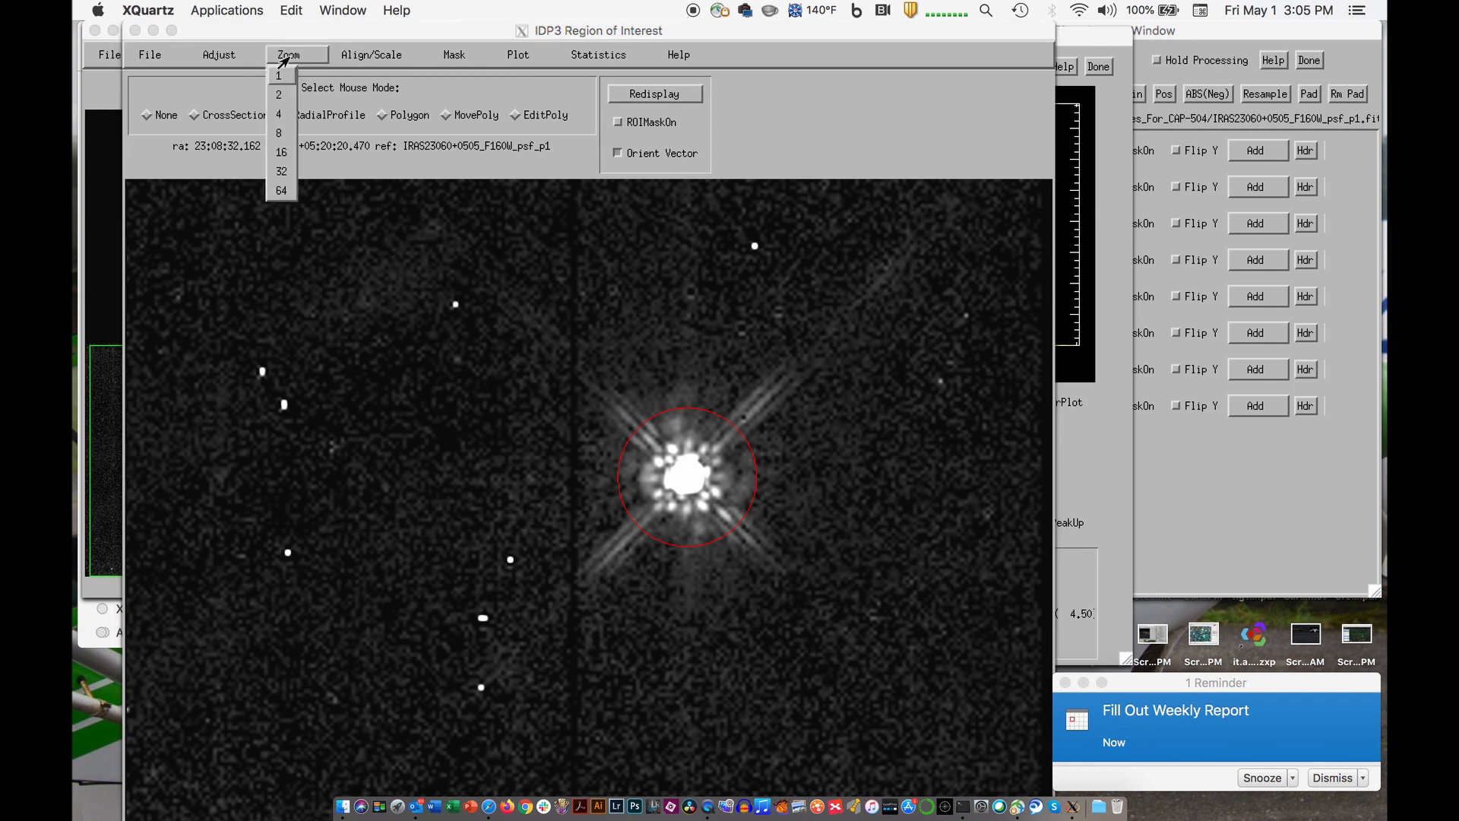
click(286, 100)
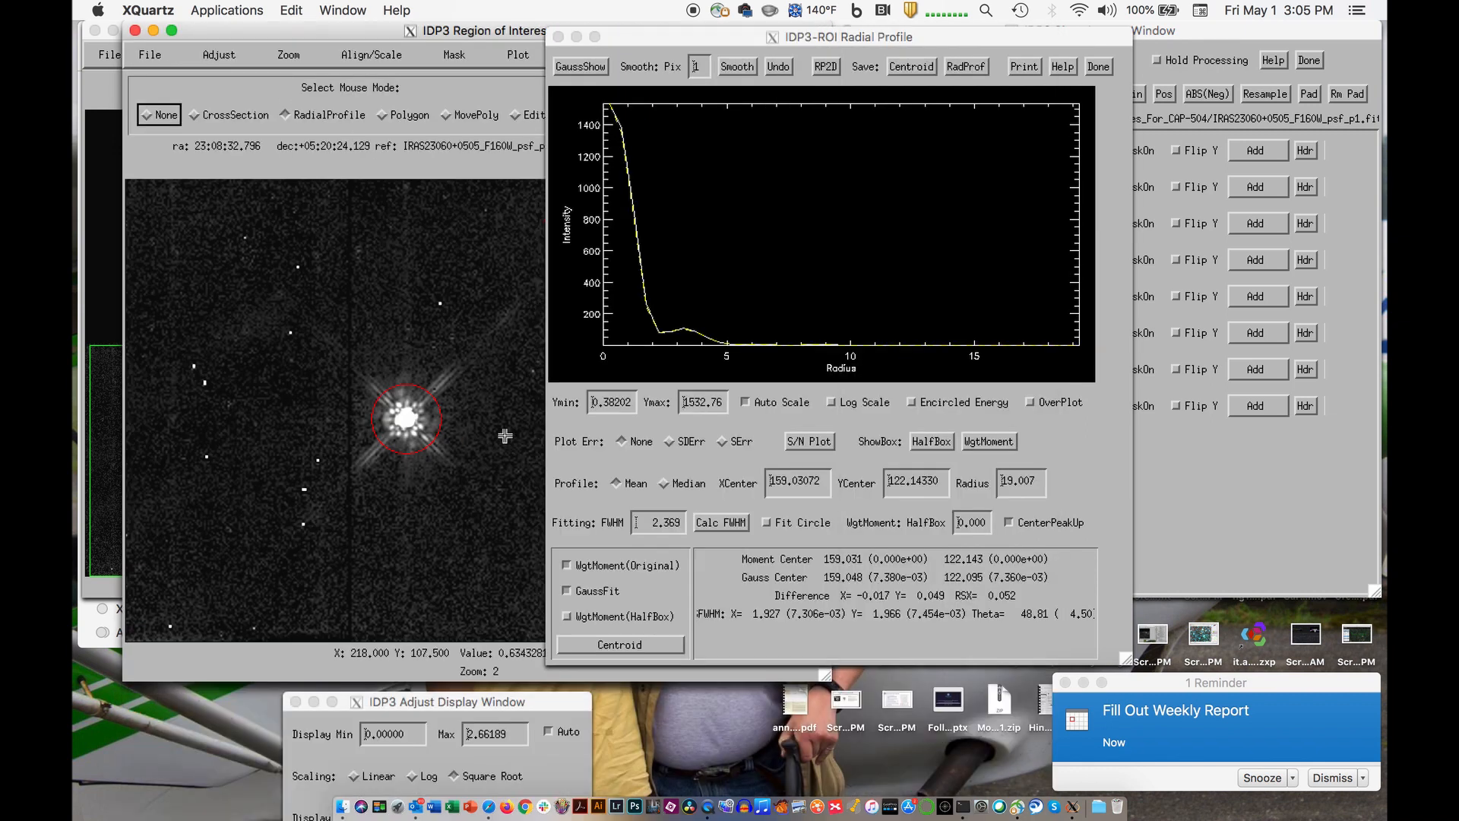
click(706, 523)
click(706, 523)
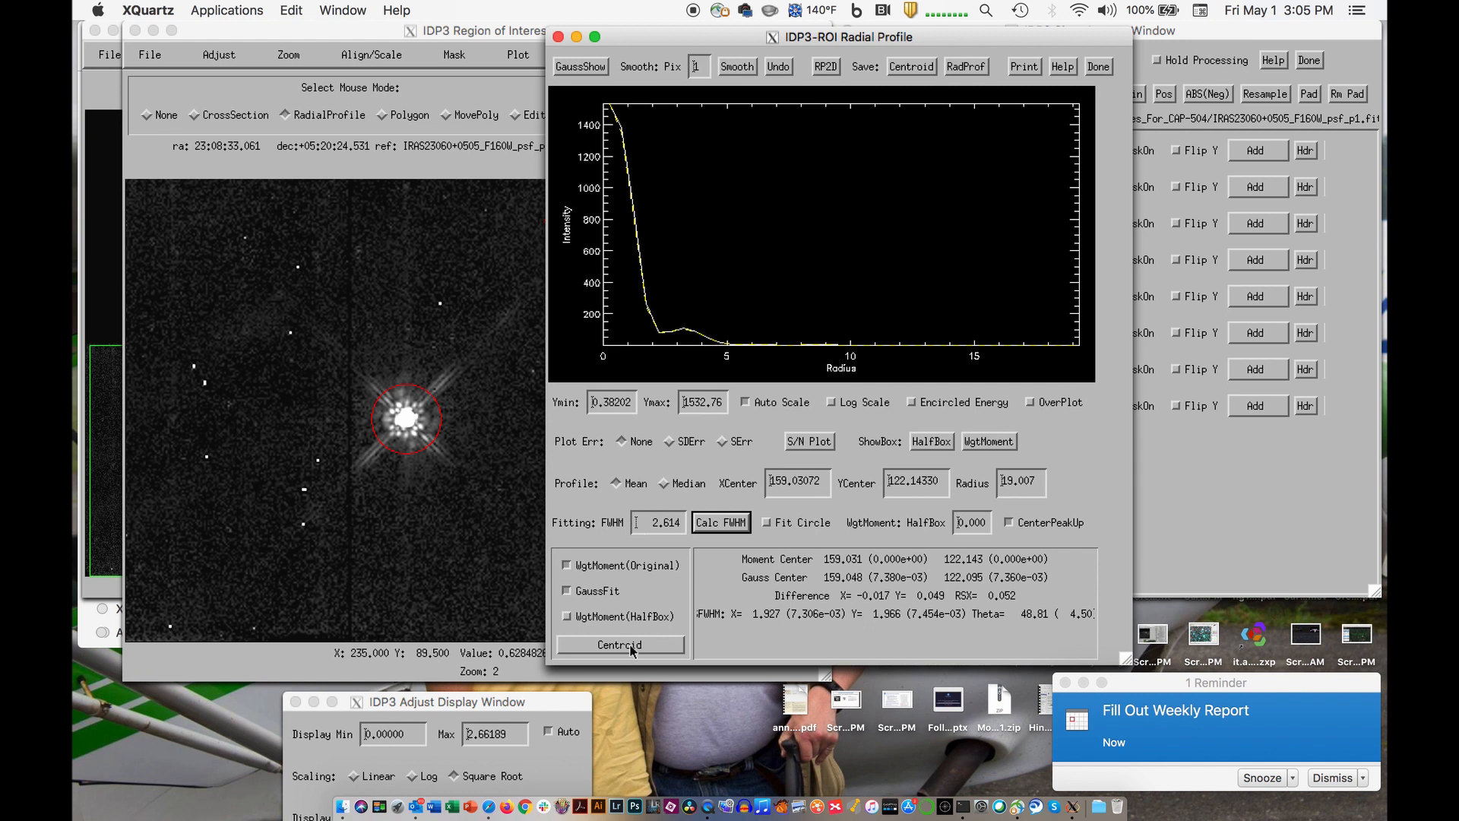
click(630, 646)
click(710, 531)
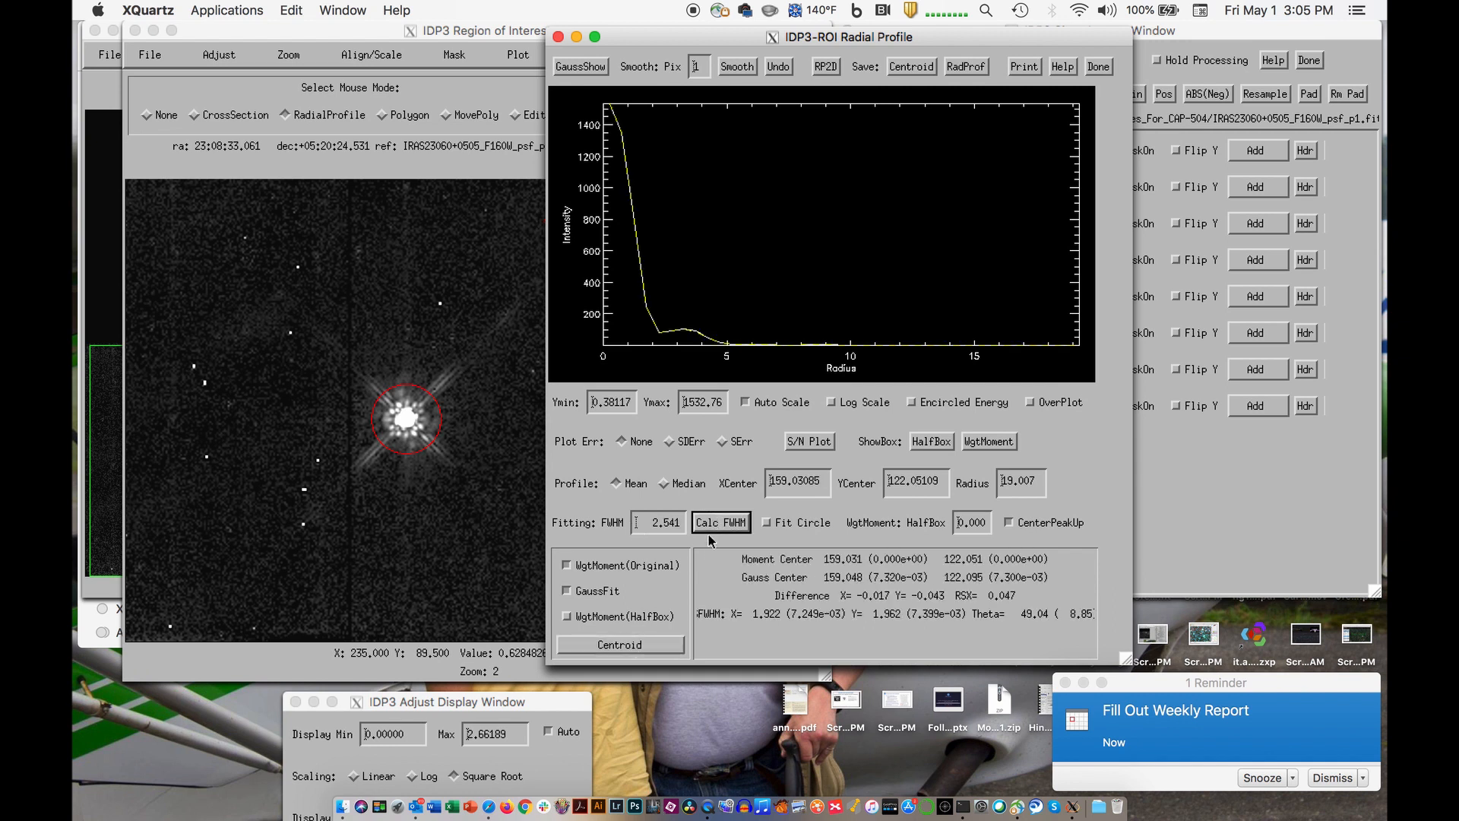
click(639, 643)
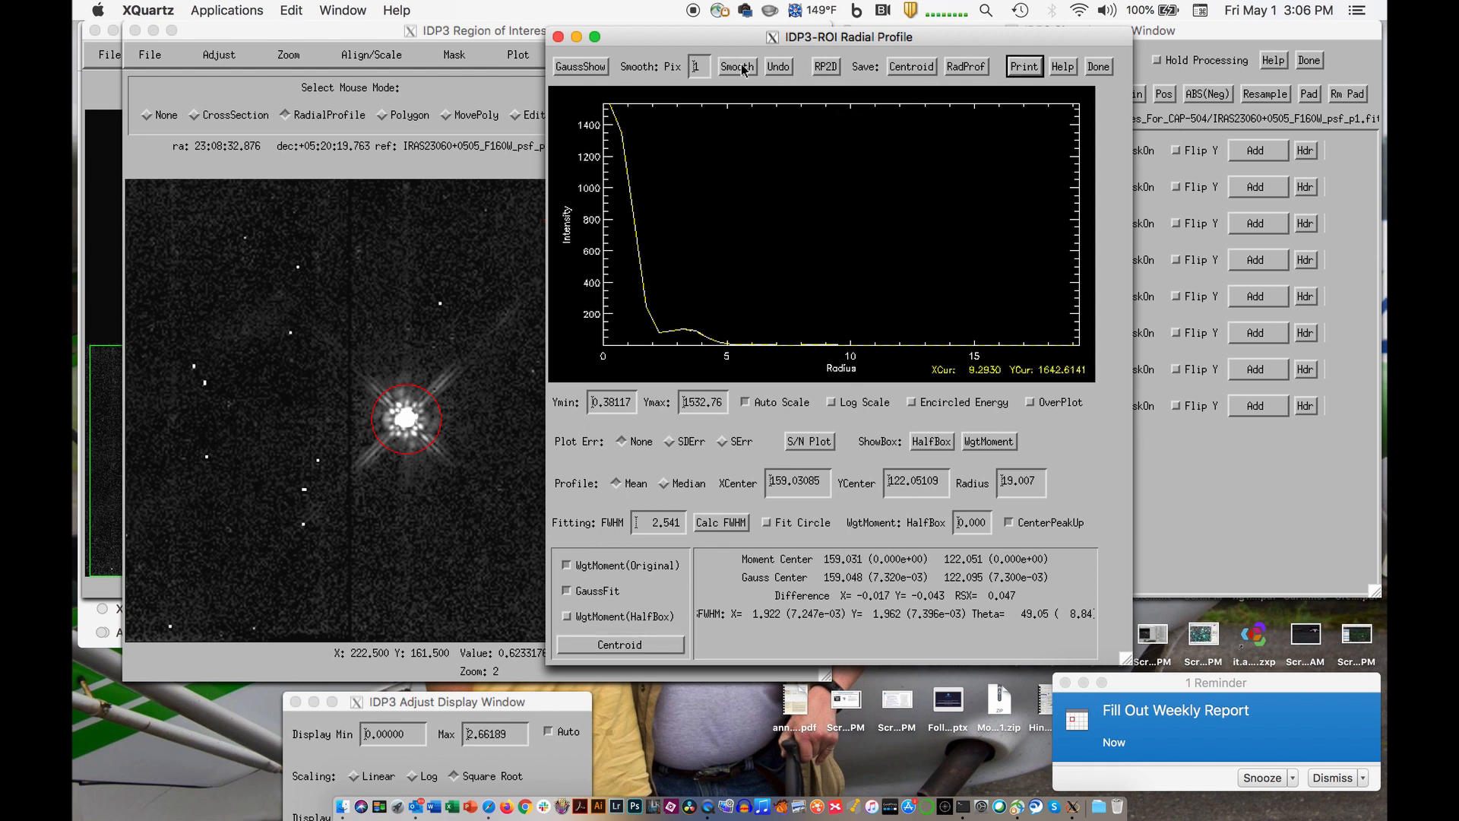
- Examine the 2-D Gaussian fit and its residuals, toggle the image overlay on the residual contours, and close the display
click(580, 66)
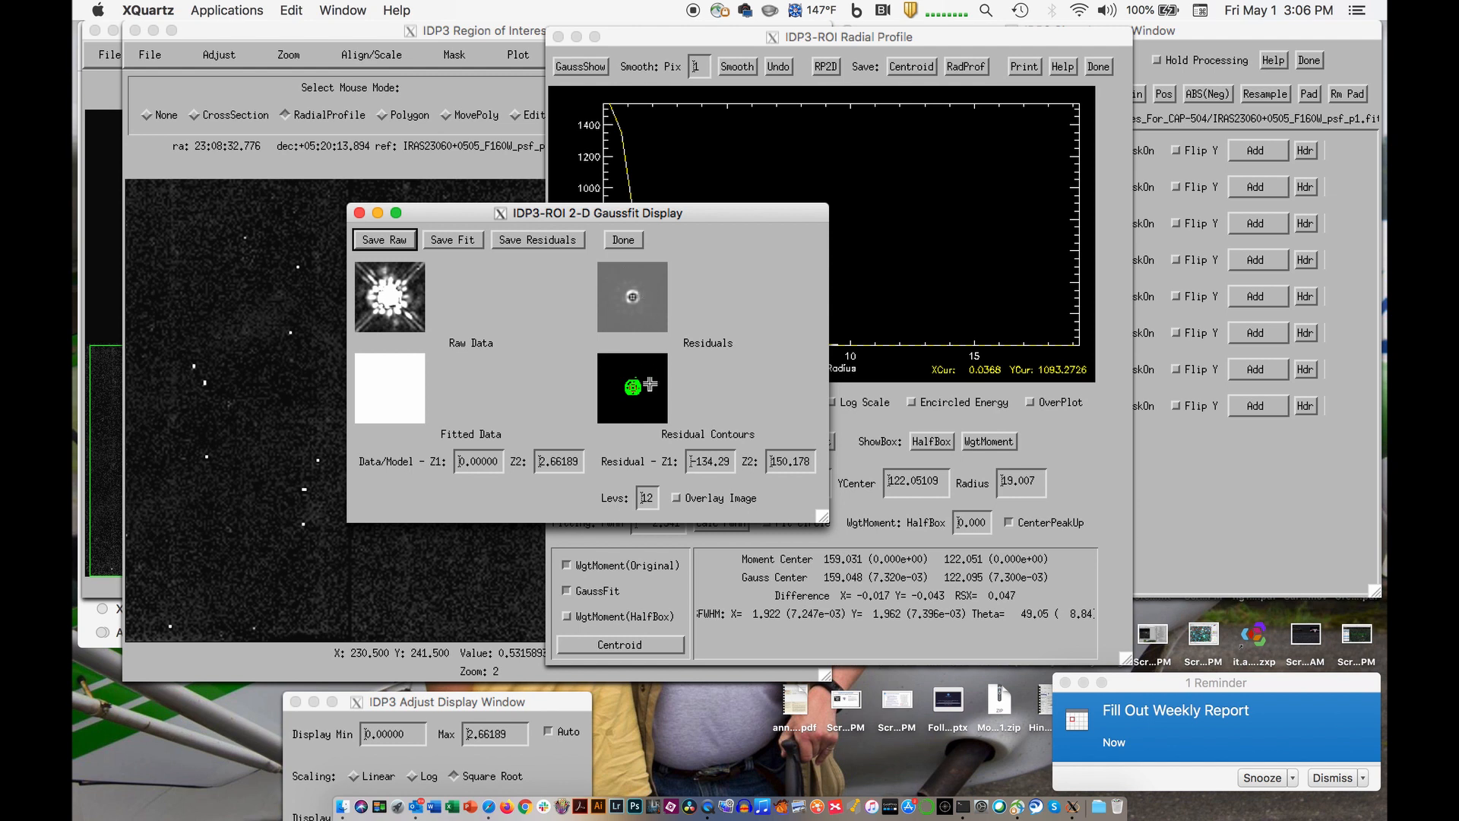
click(677, 498)
click(676, 498)
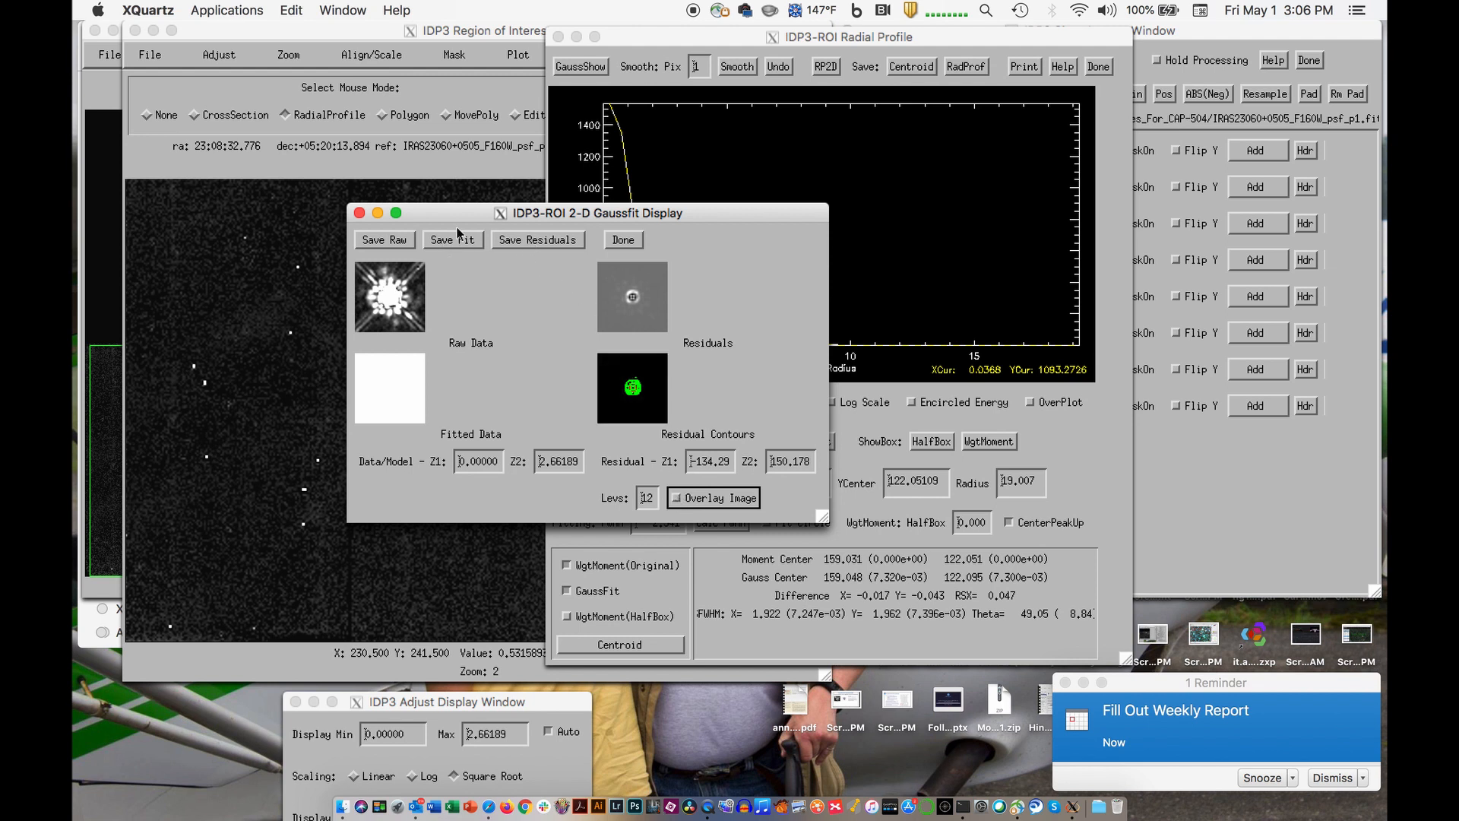
click(619, 240)
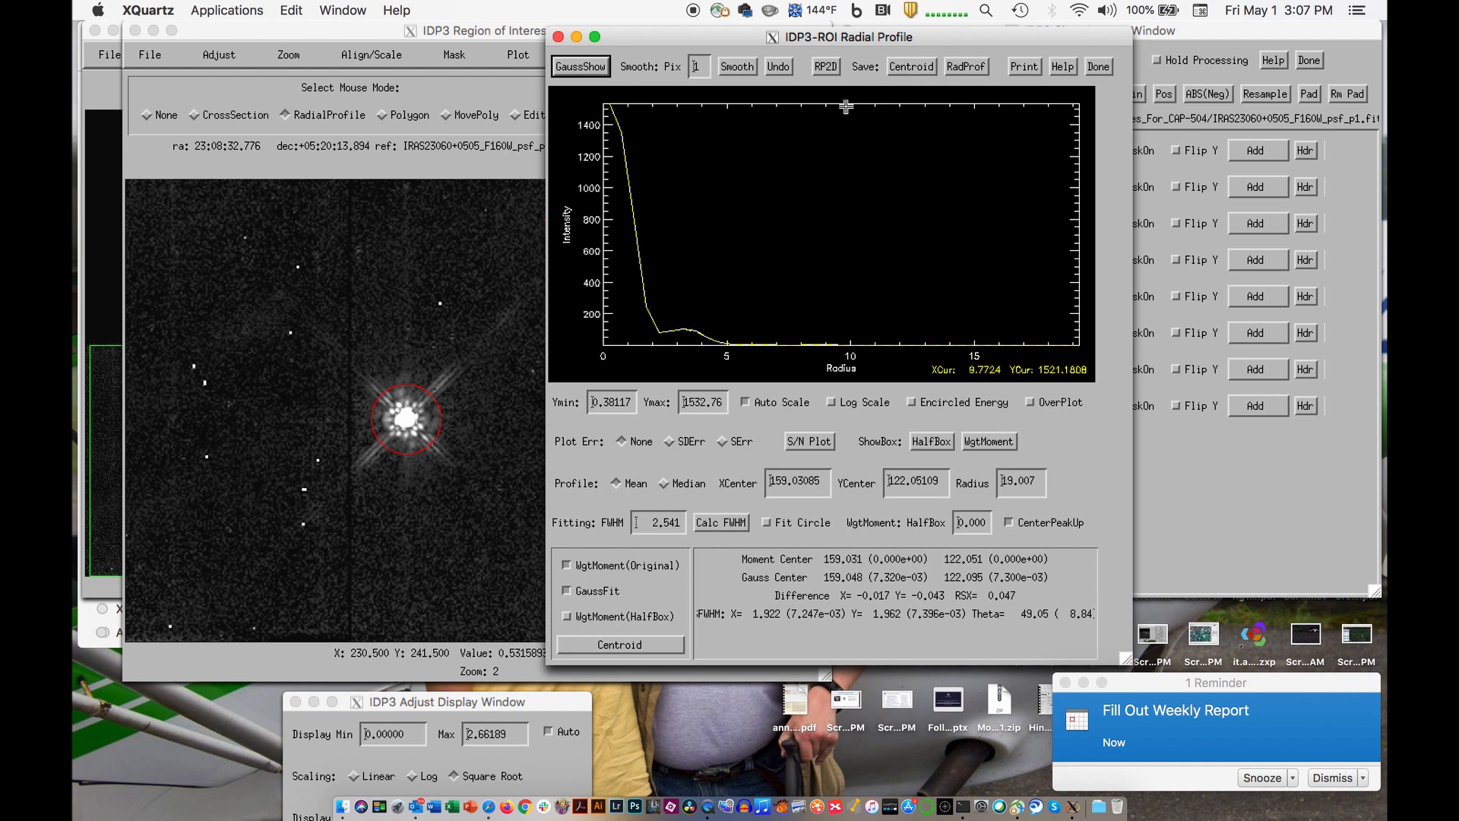
- Save the centroid results as psf1_centroid.txt in the practice images folder, confirming that all desired images are on
click(915, 68)
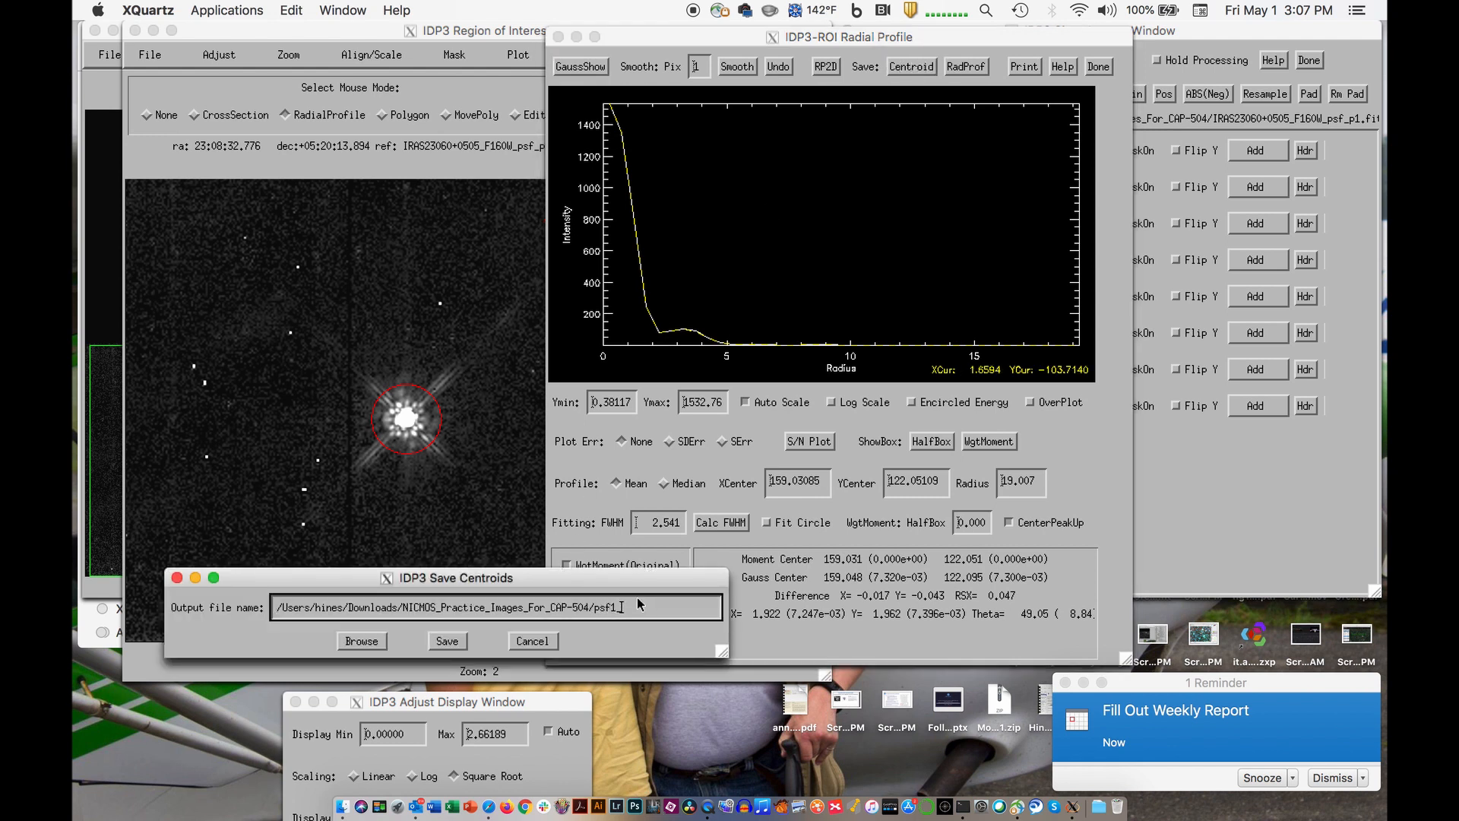
text(_centroid.txt)
click(446, 642)
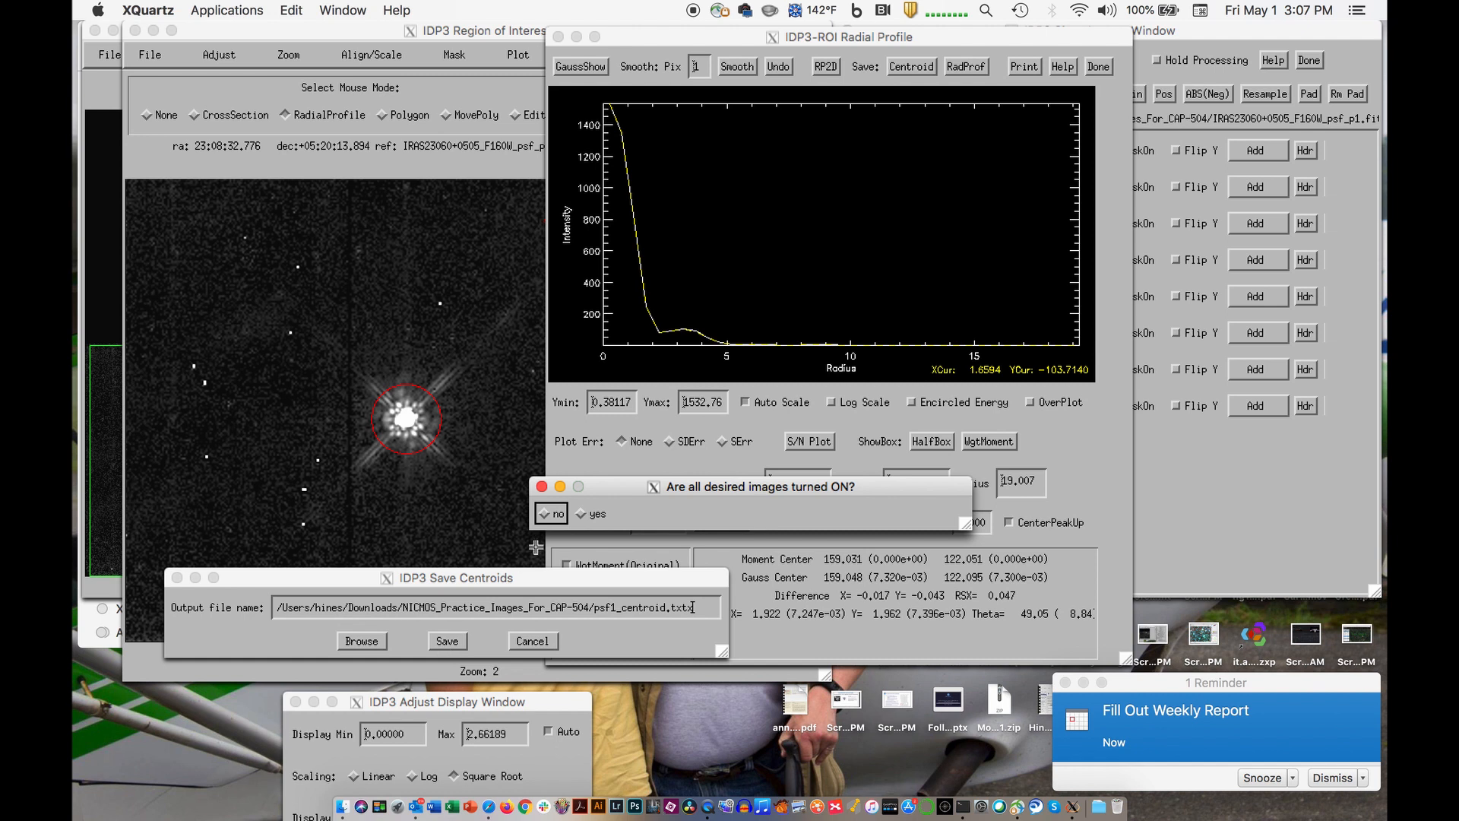
click(582, 516)
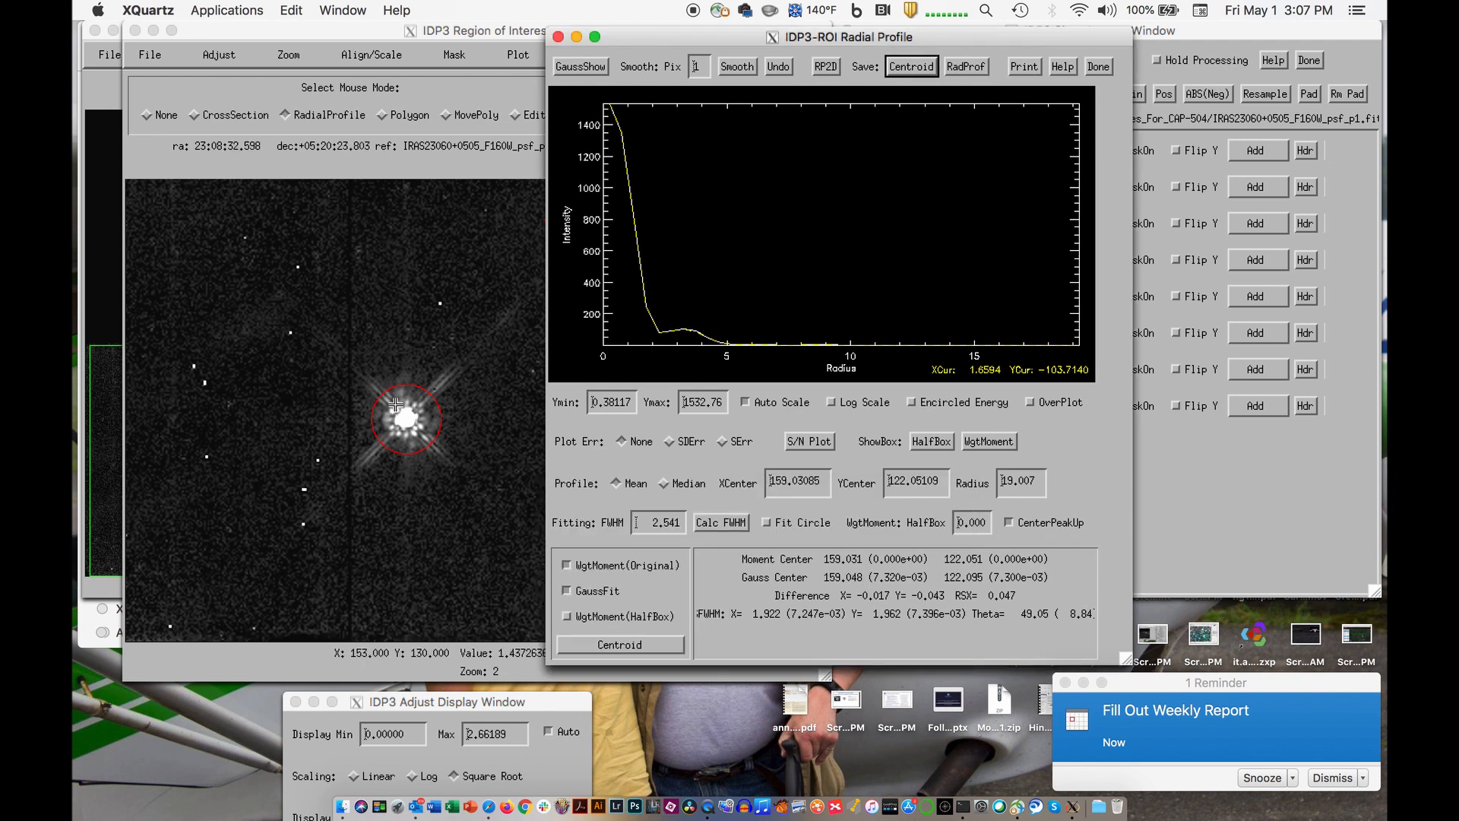
- Turn on the psf_p2 image and turn off psf_p1 in the image list
click(1201, 458)
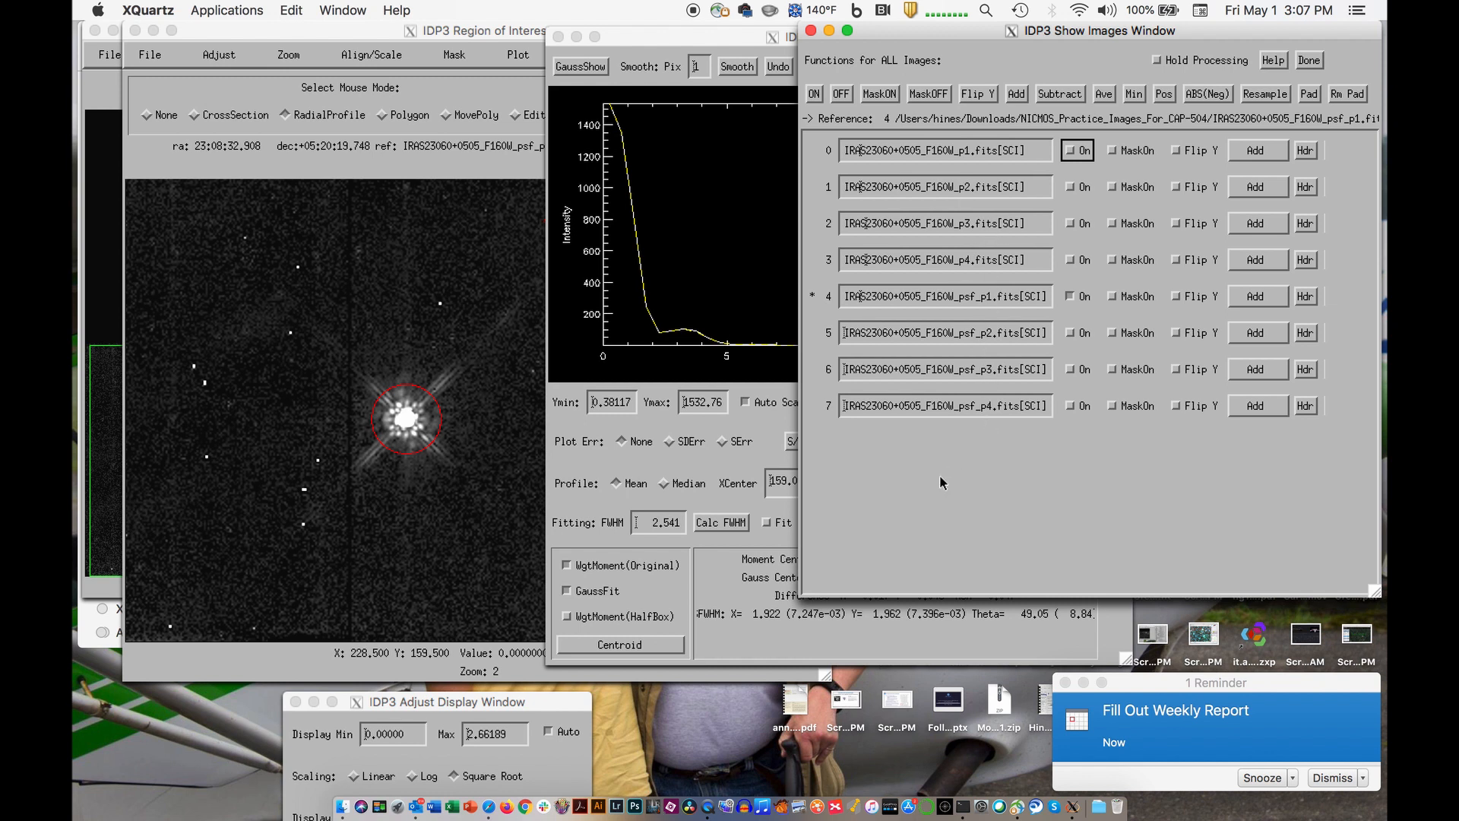
click(760, 450)
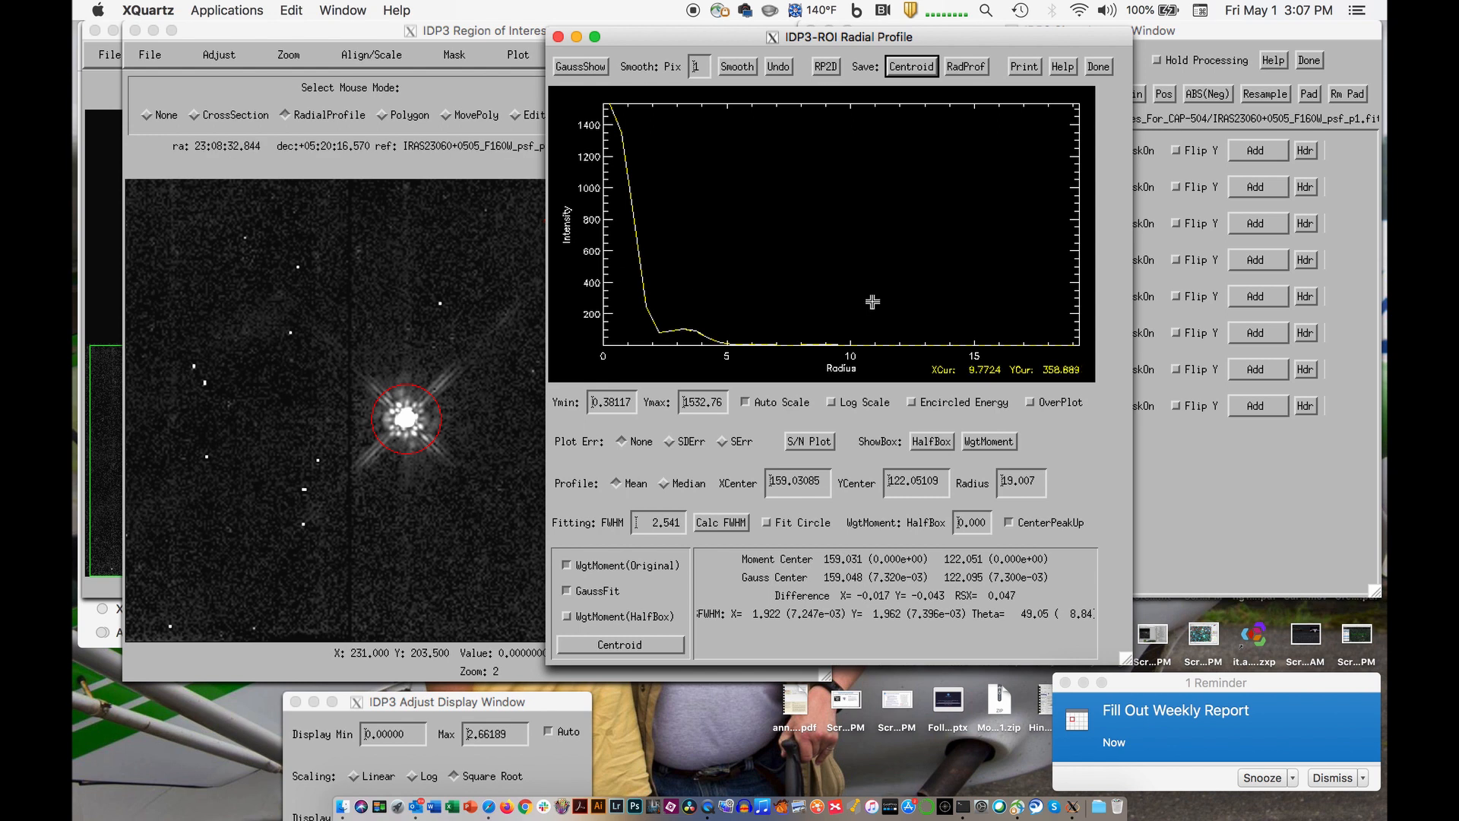
click(1169, 517)
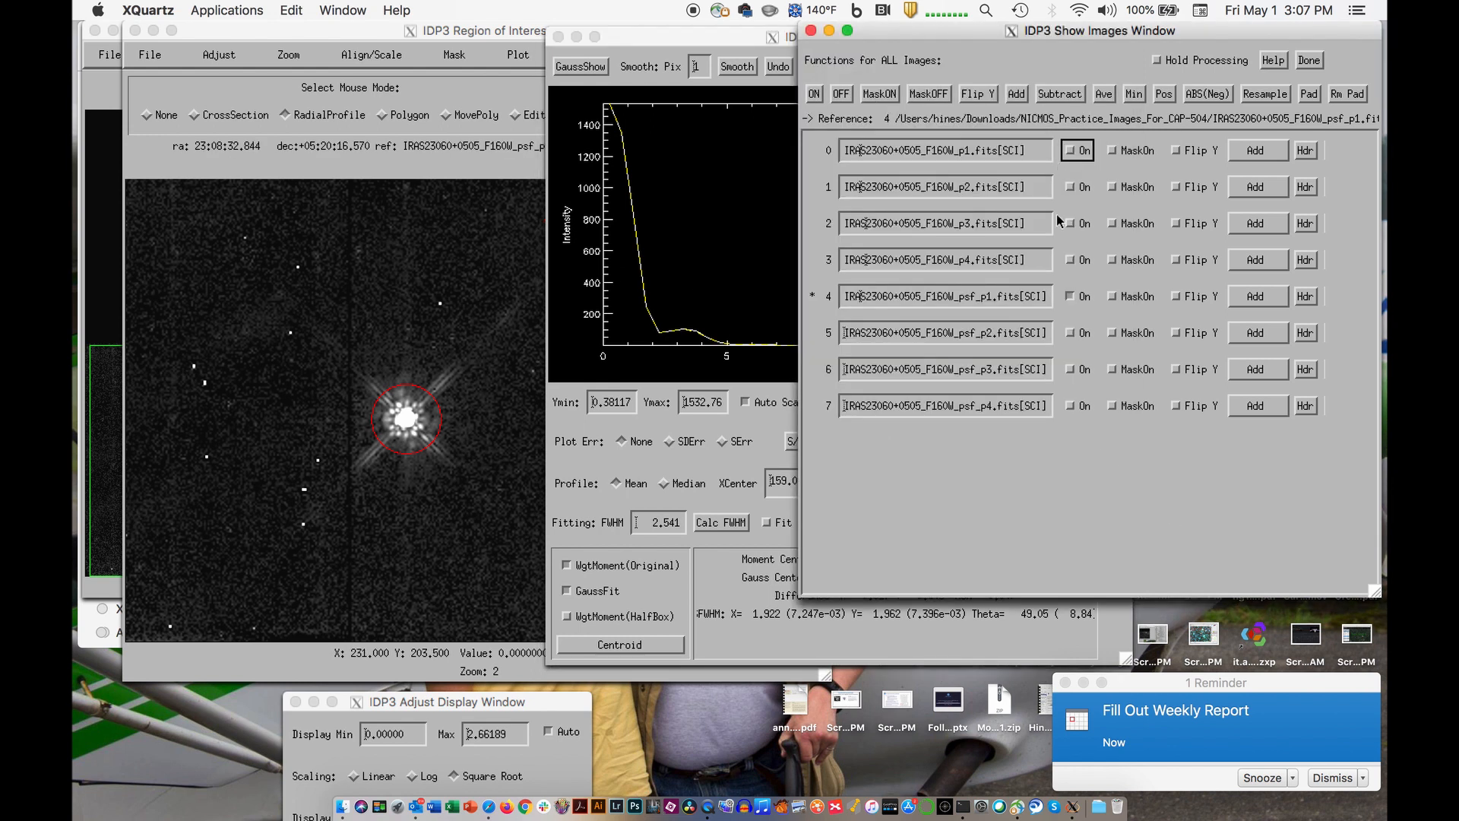
click(1071, 333)
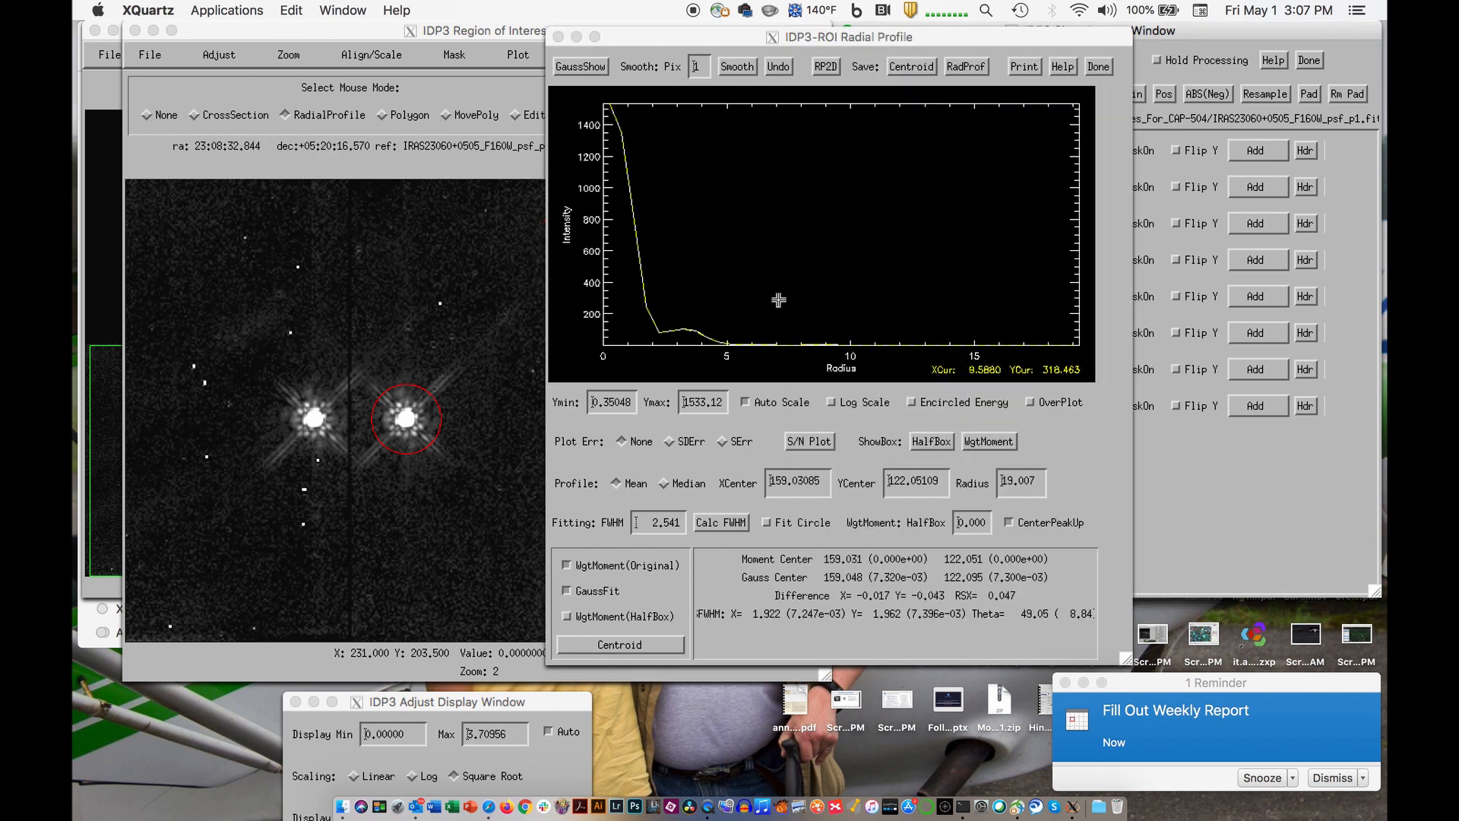
click(1149, 475)
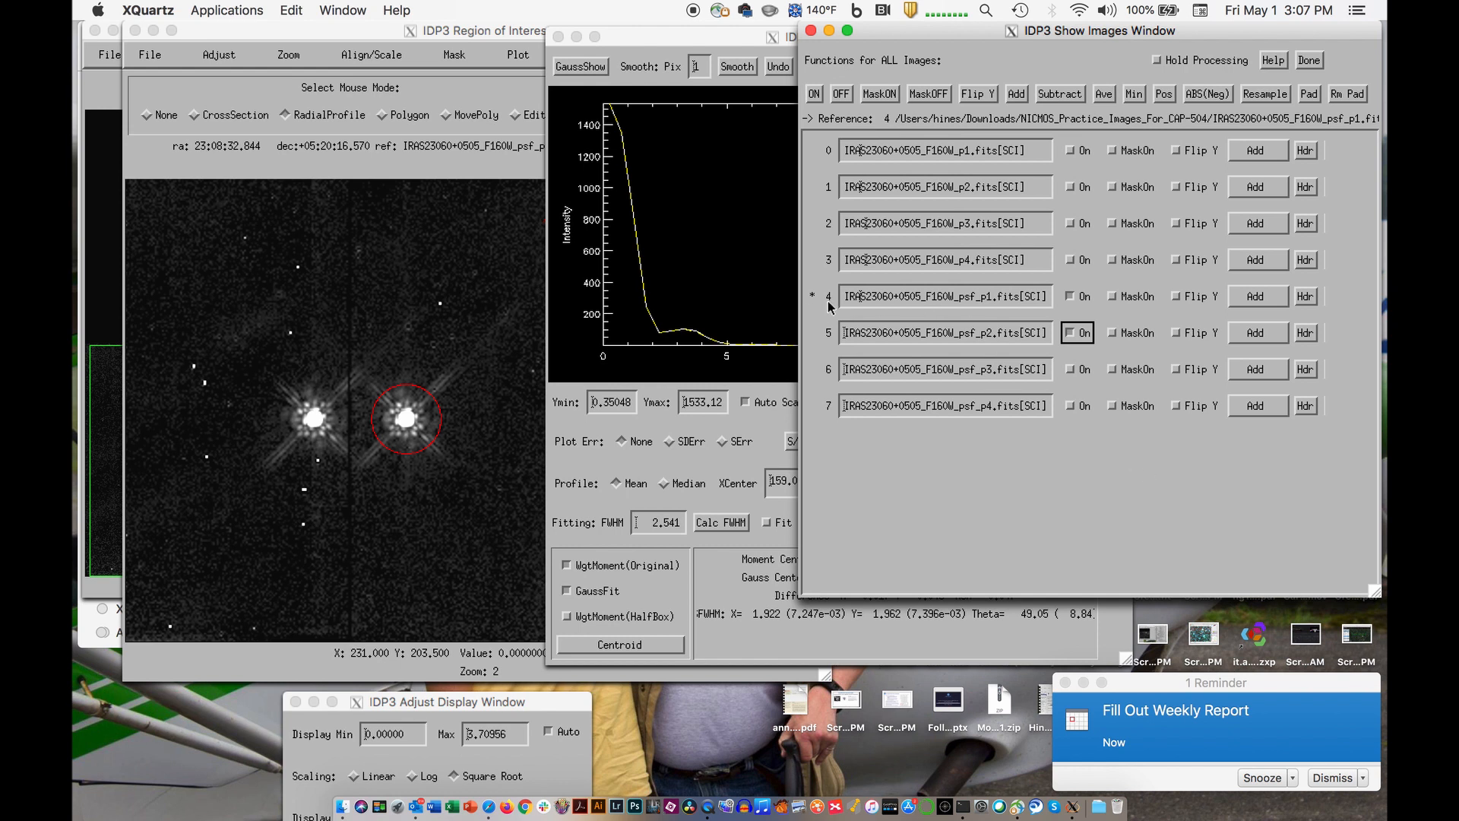
click(1068, 297)
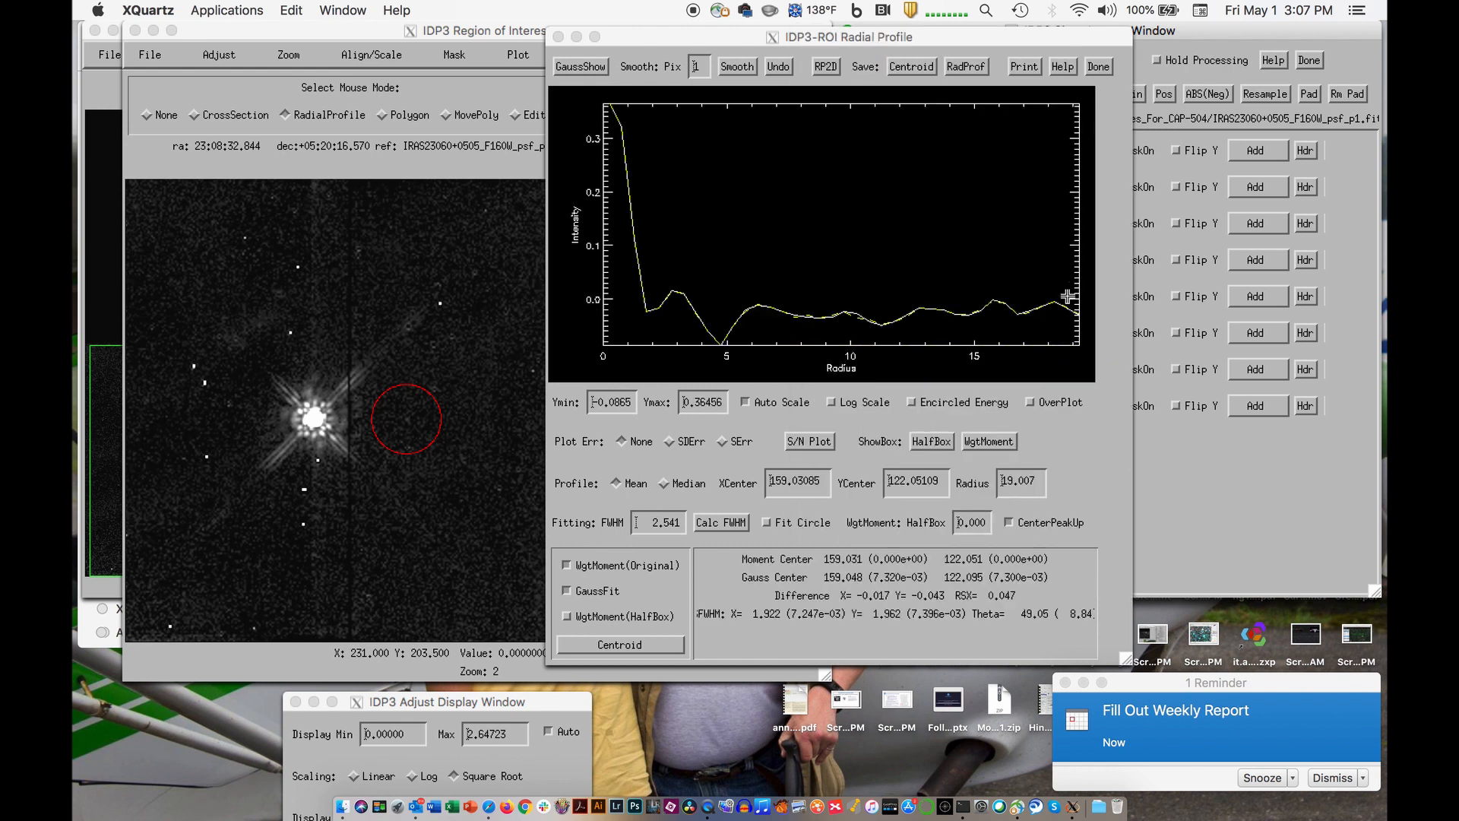
- Plot a radial profile with a radius of about 17 pixels around the psf_p2 star and refine its FWHM and centroid
click(313, 418)
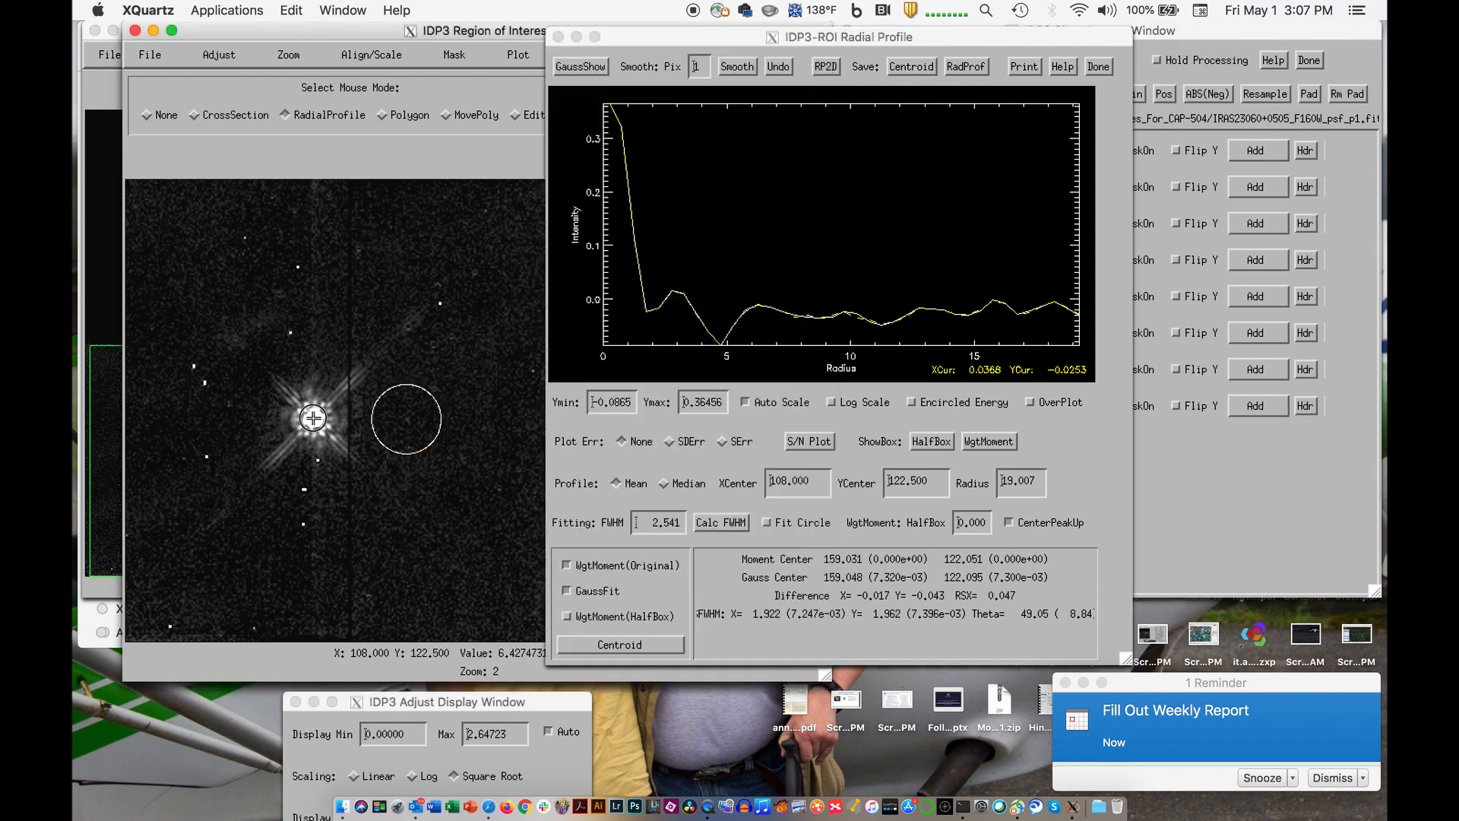
drag(328, 434, 335, 439)
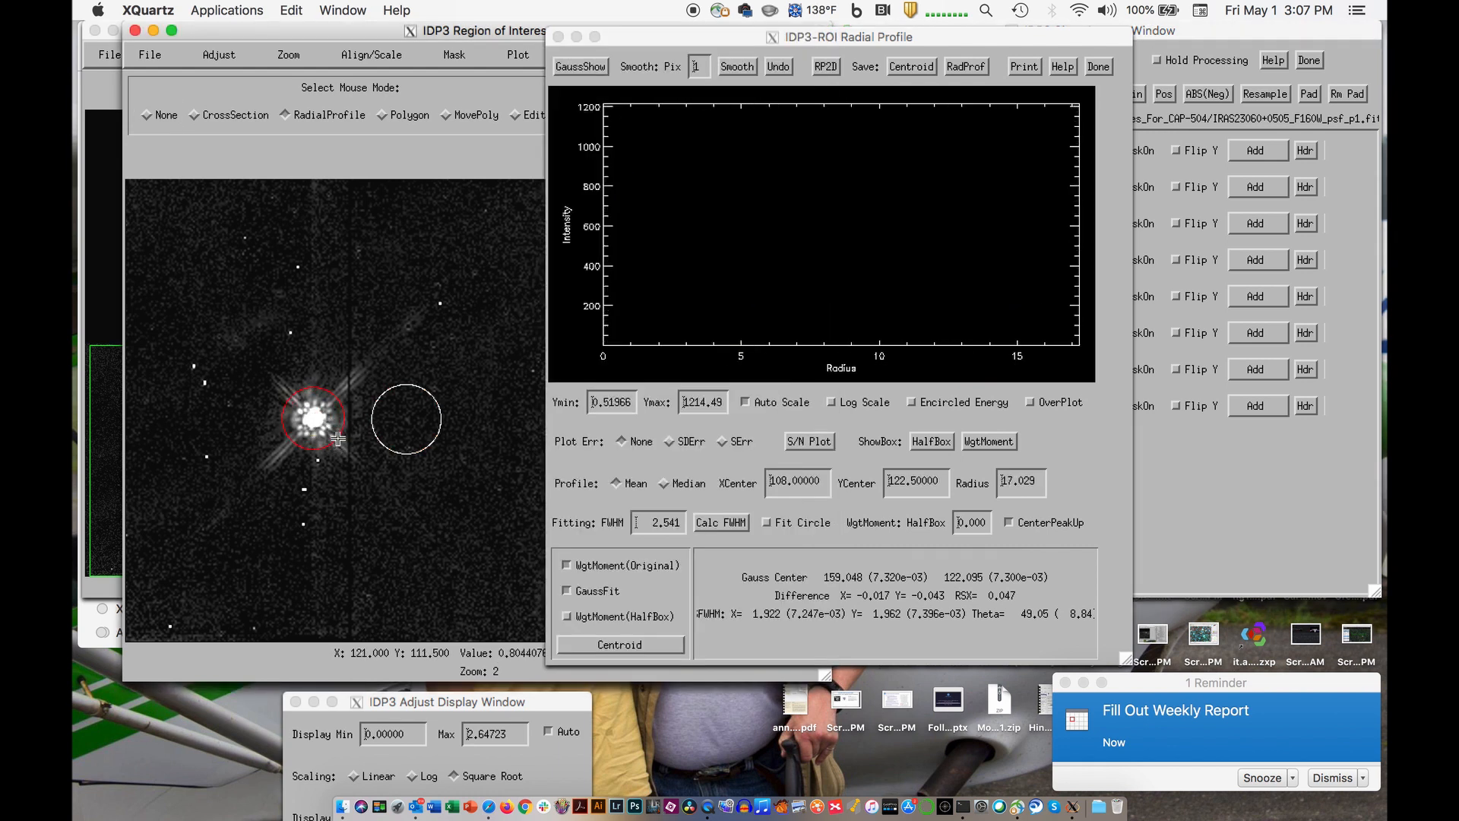
click(719, 524)
click(720, 523)
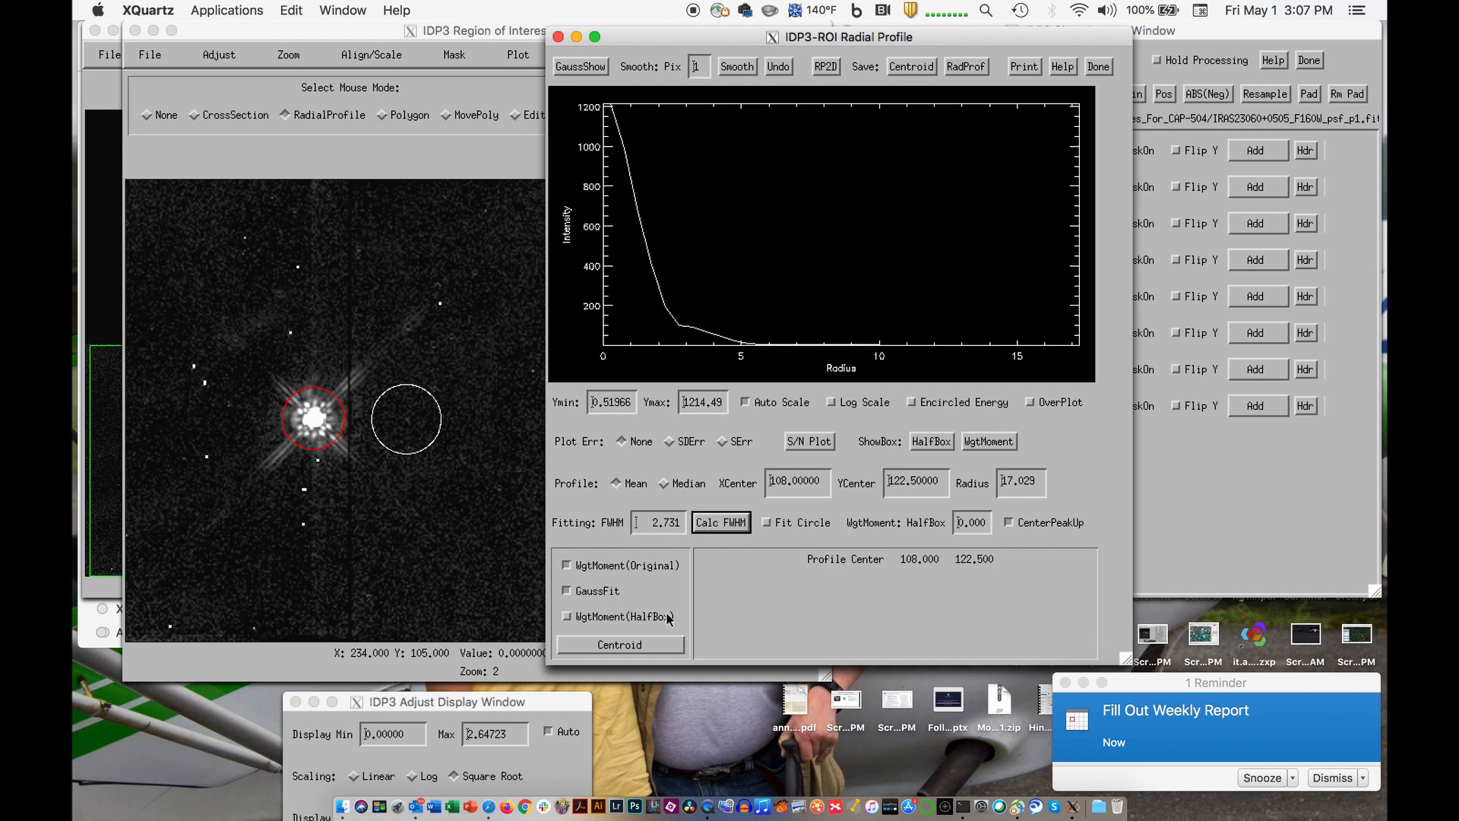
click(652, 637)
click(725, 521)
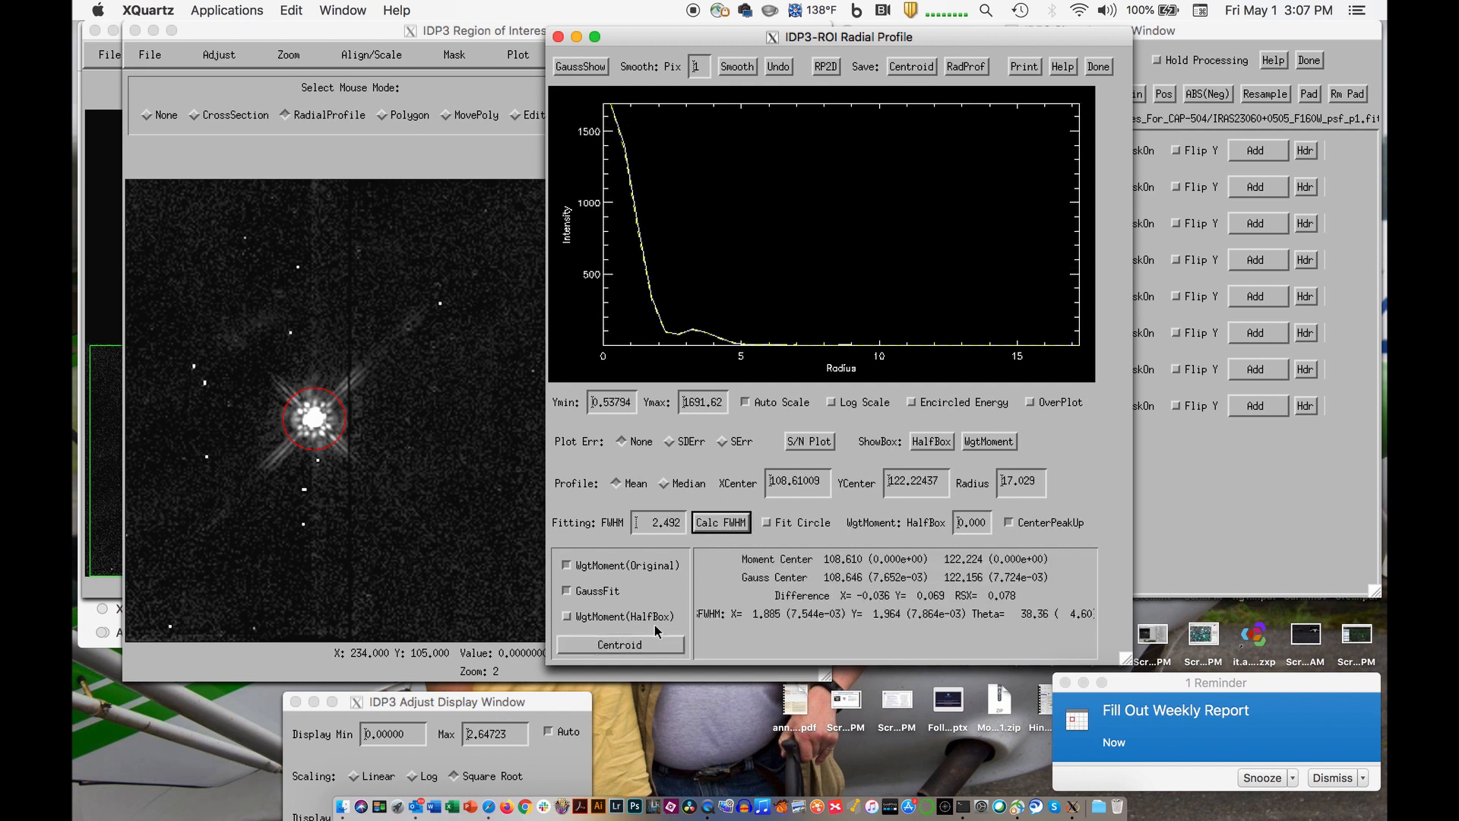
click(649, 640)
click(719, 523)
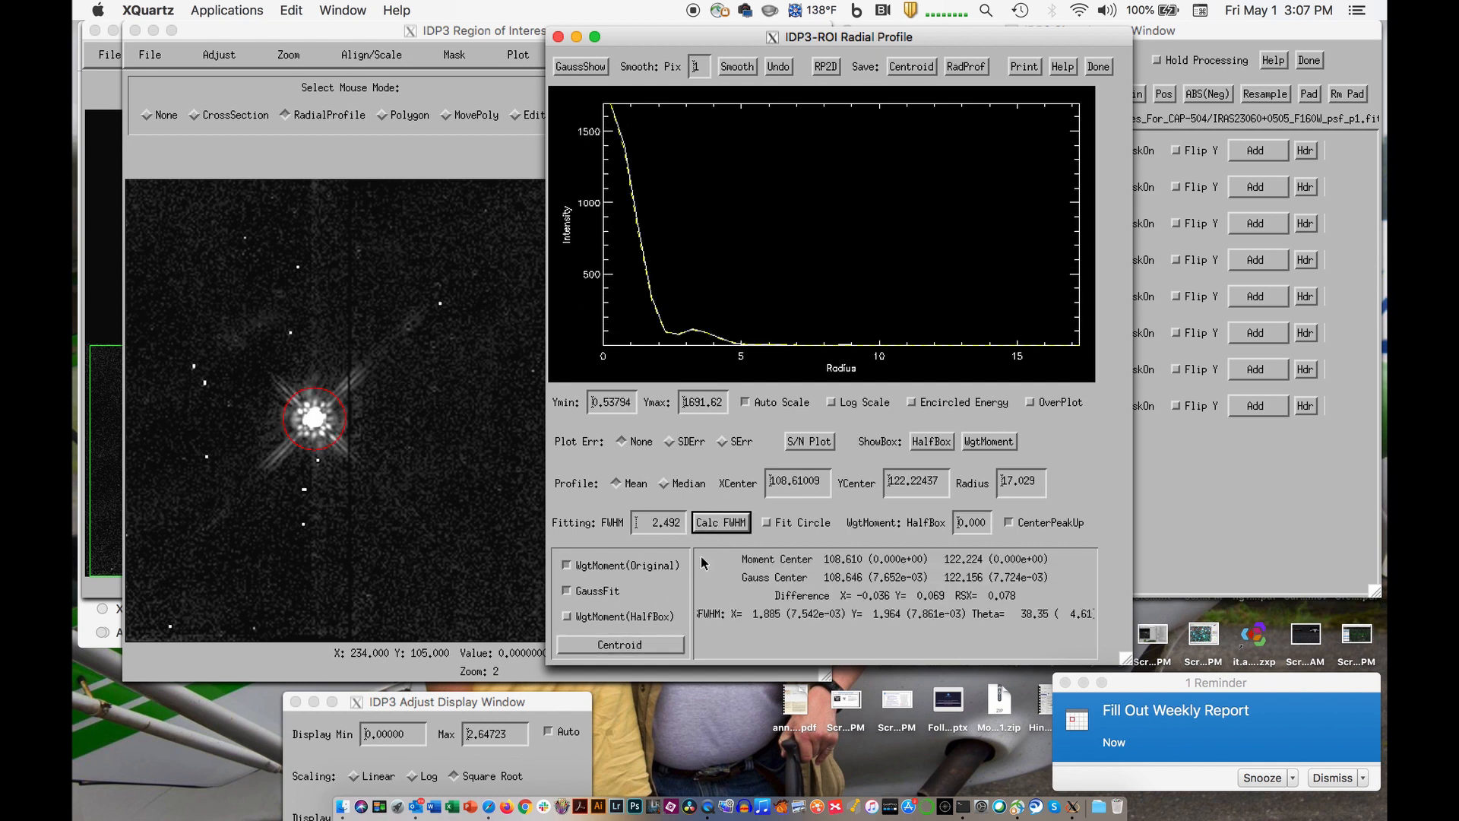
click(663, 645)
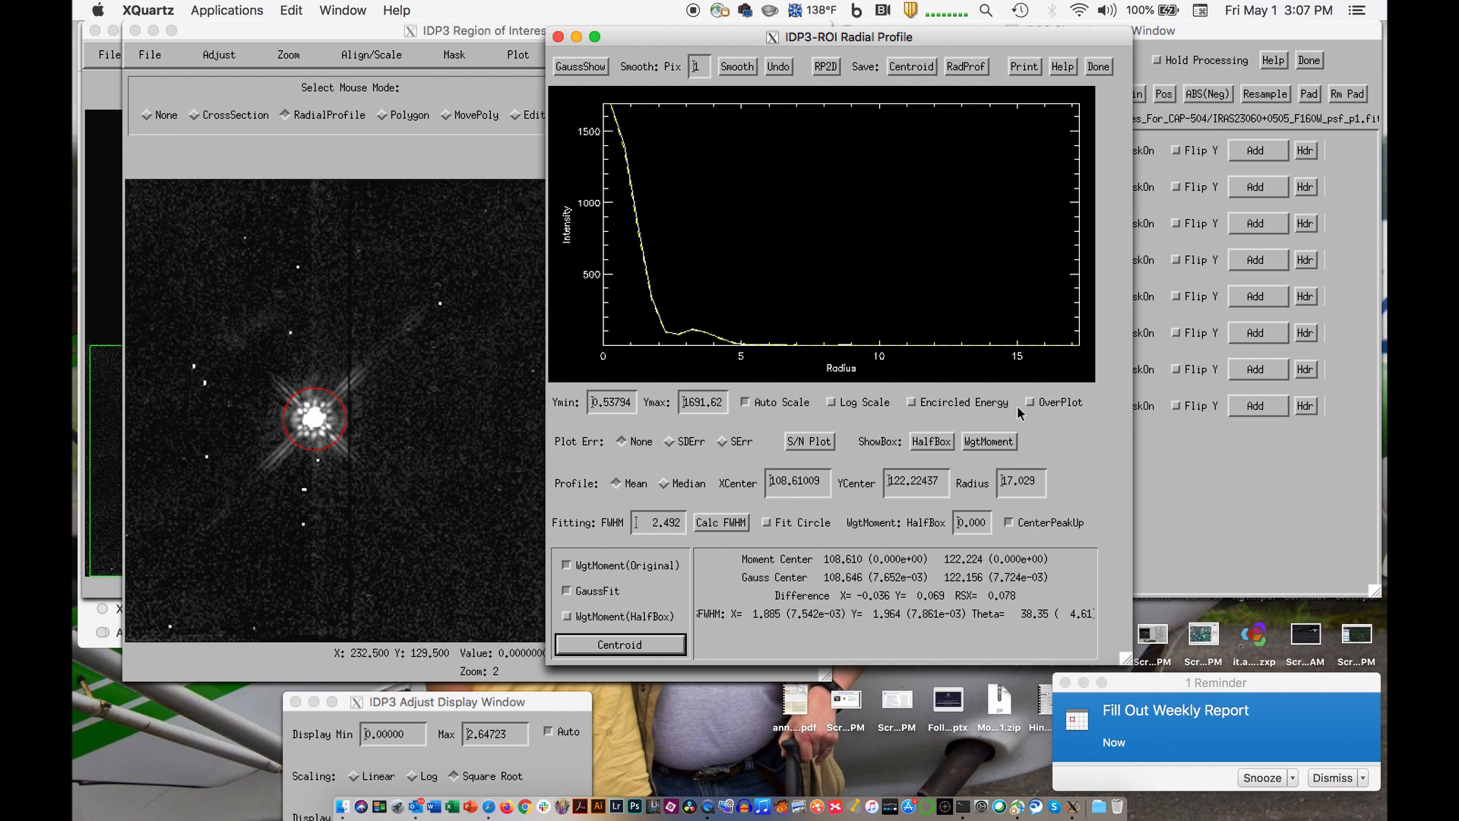
- Display the psf_p3 image in place of psf_p2
click(1176, 471)
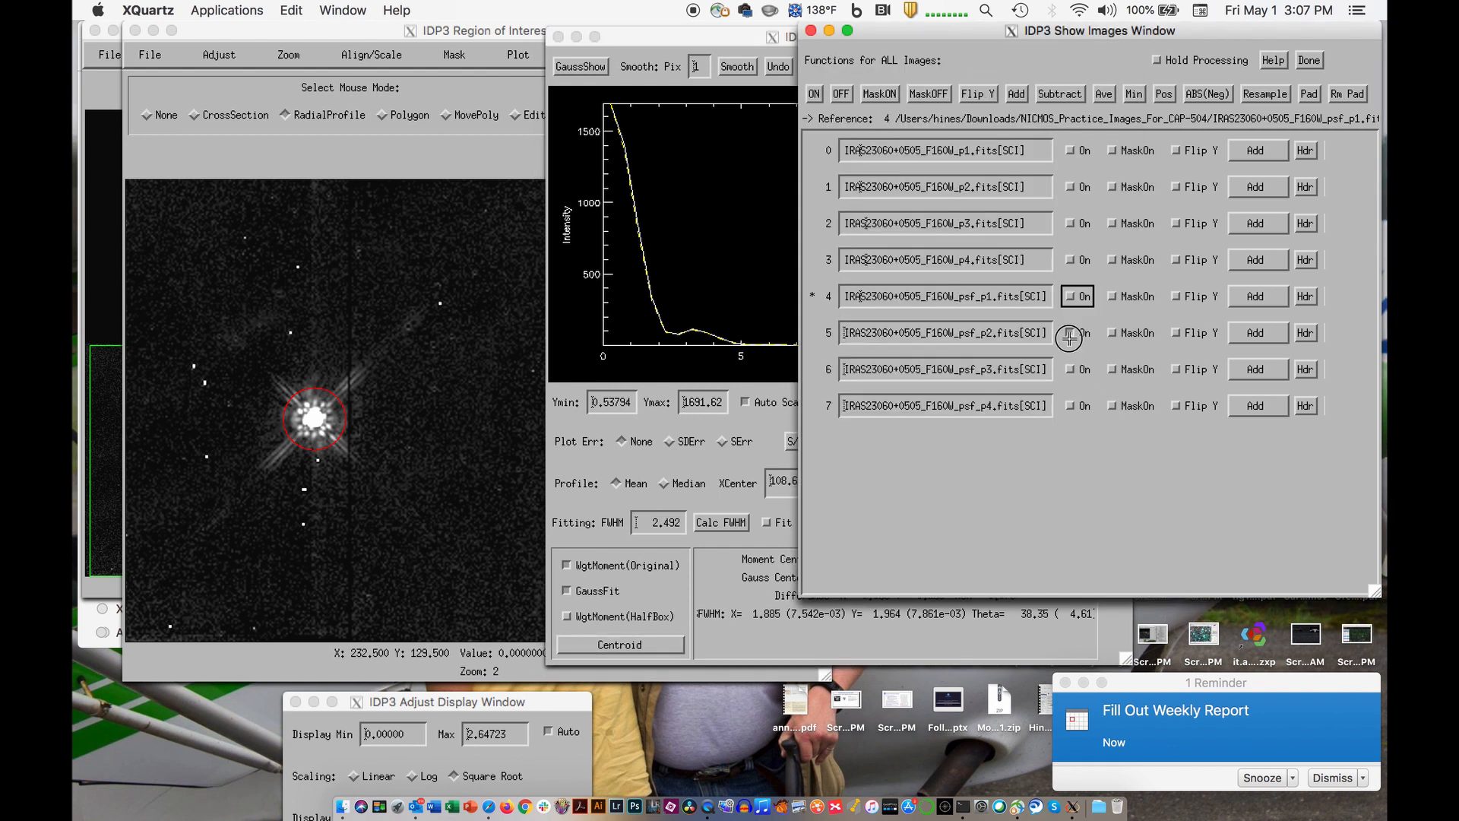
click(1071, 370)
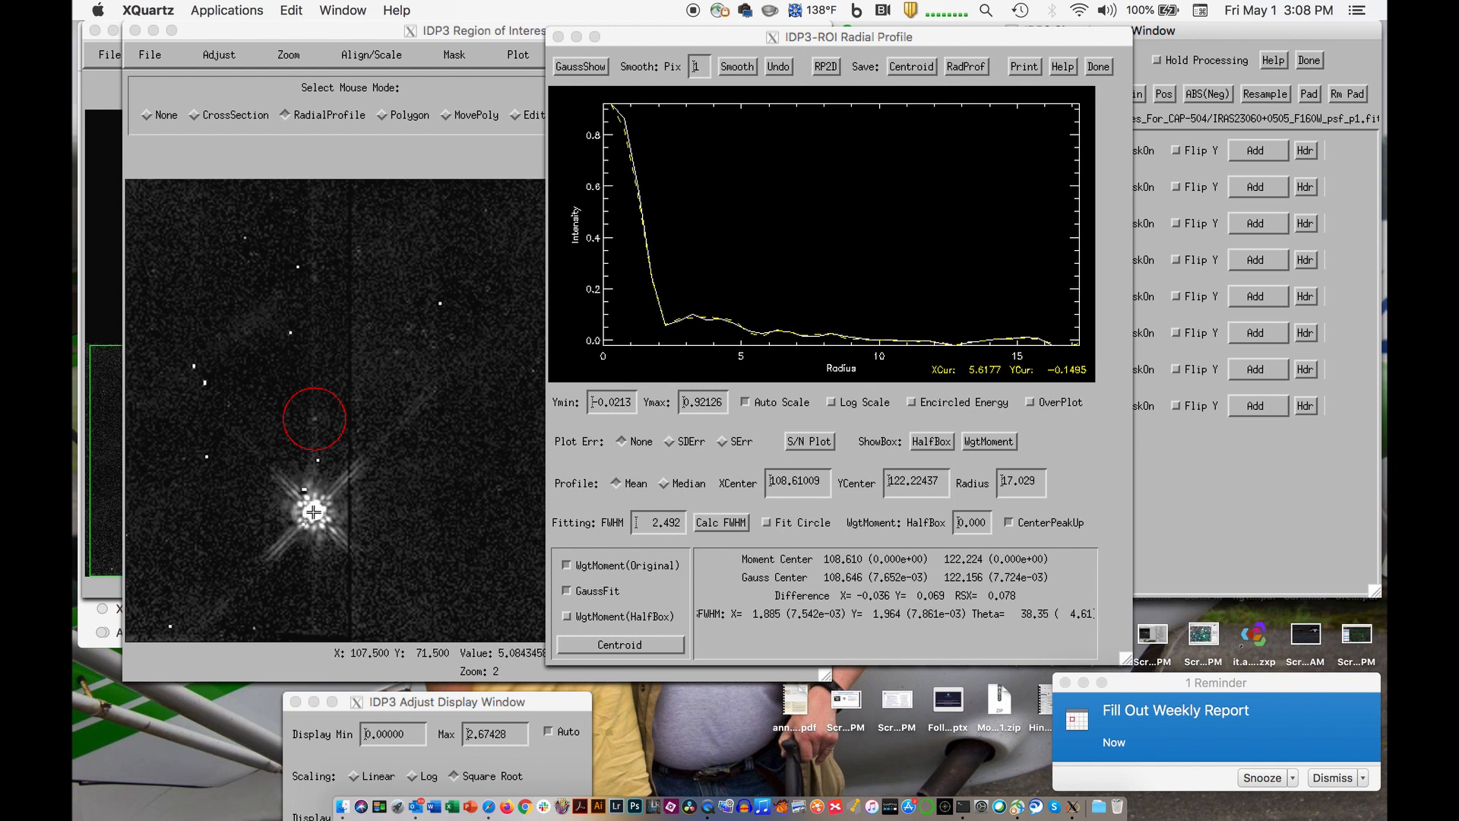
- Plot a radial profile with a radius of about 18 pixels around the psf_p3 star and refine its FWHM and centroid
click(313, 511)
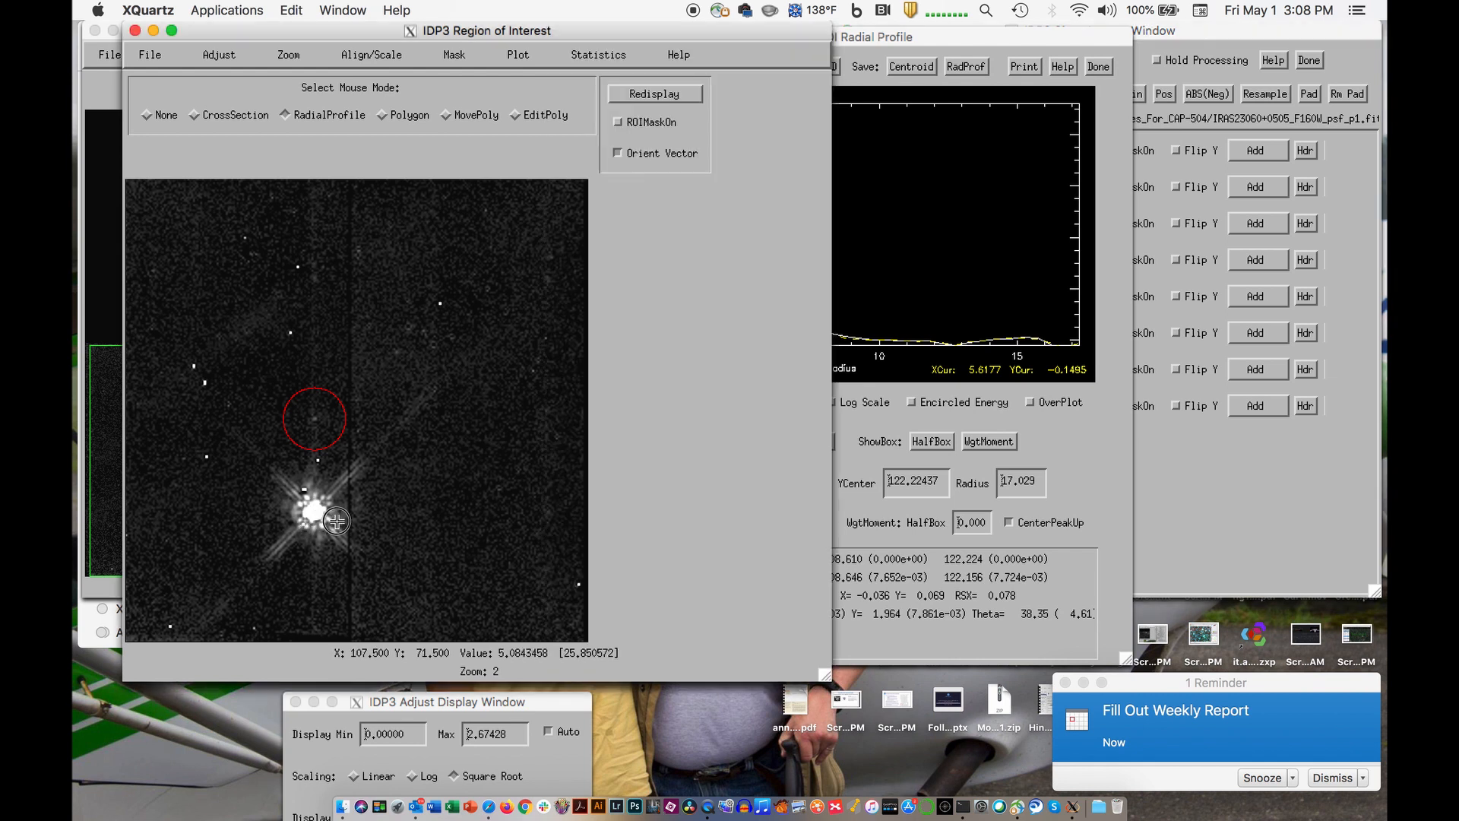
drag(314, 512, 338, 534)
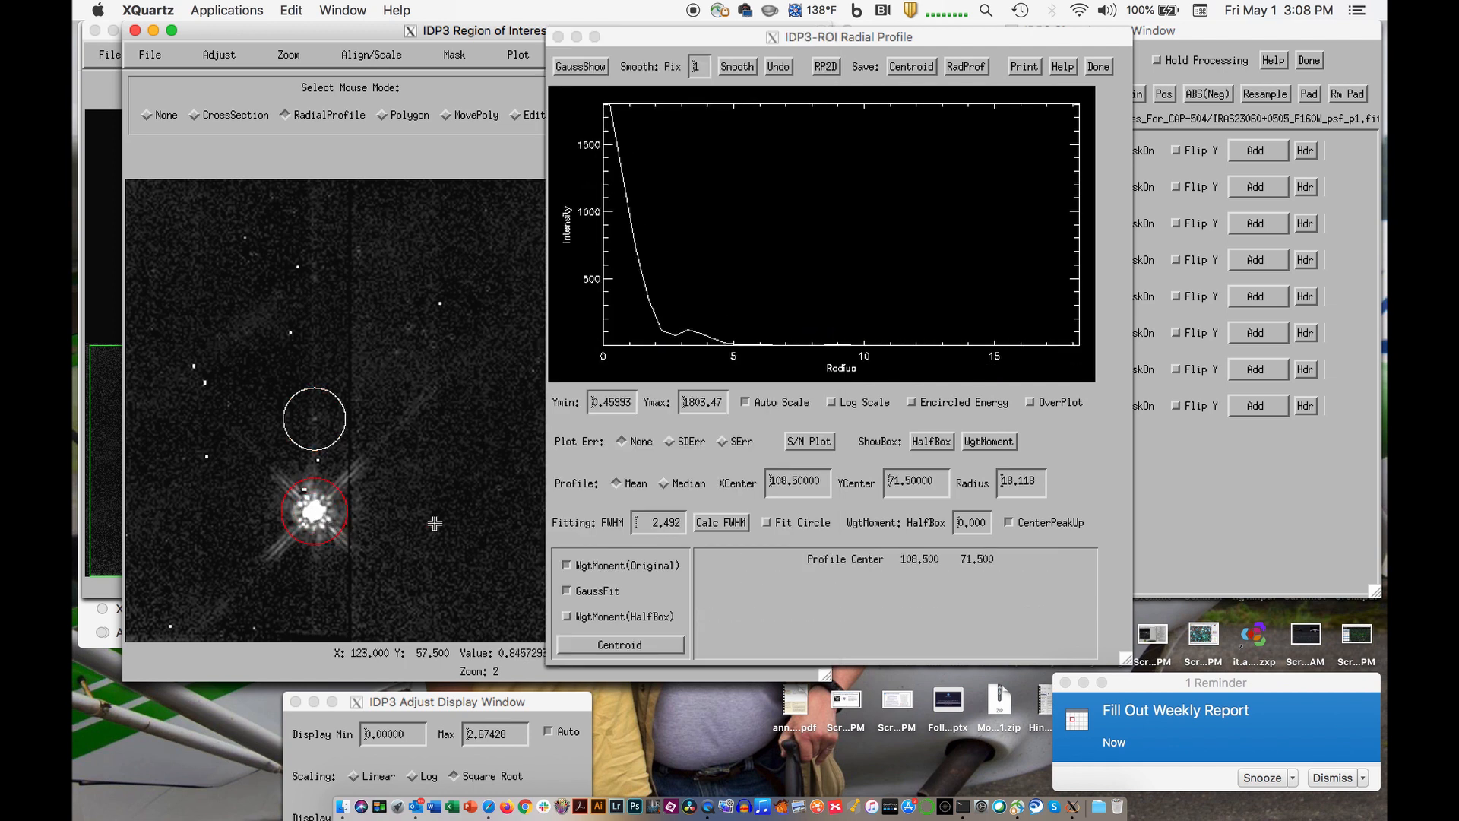
click(719, 521)
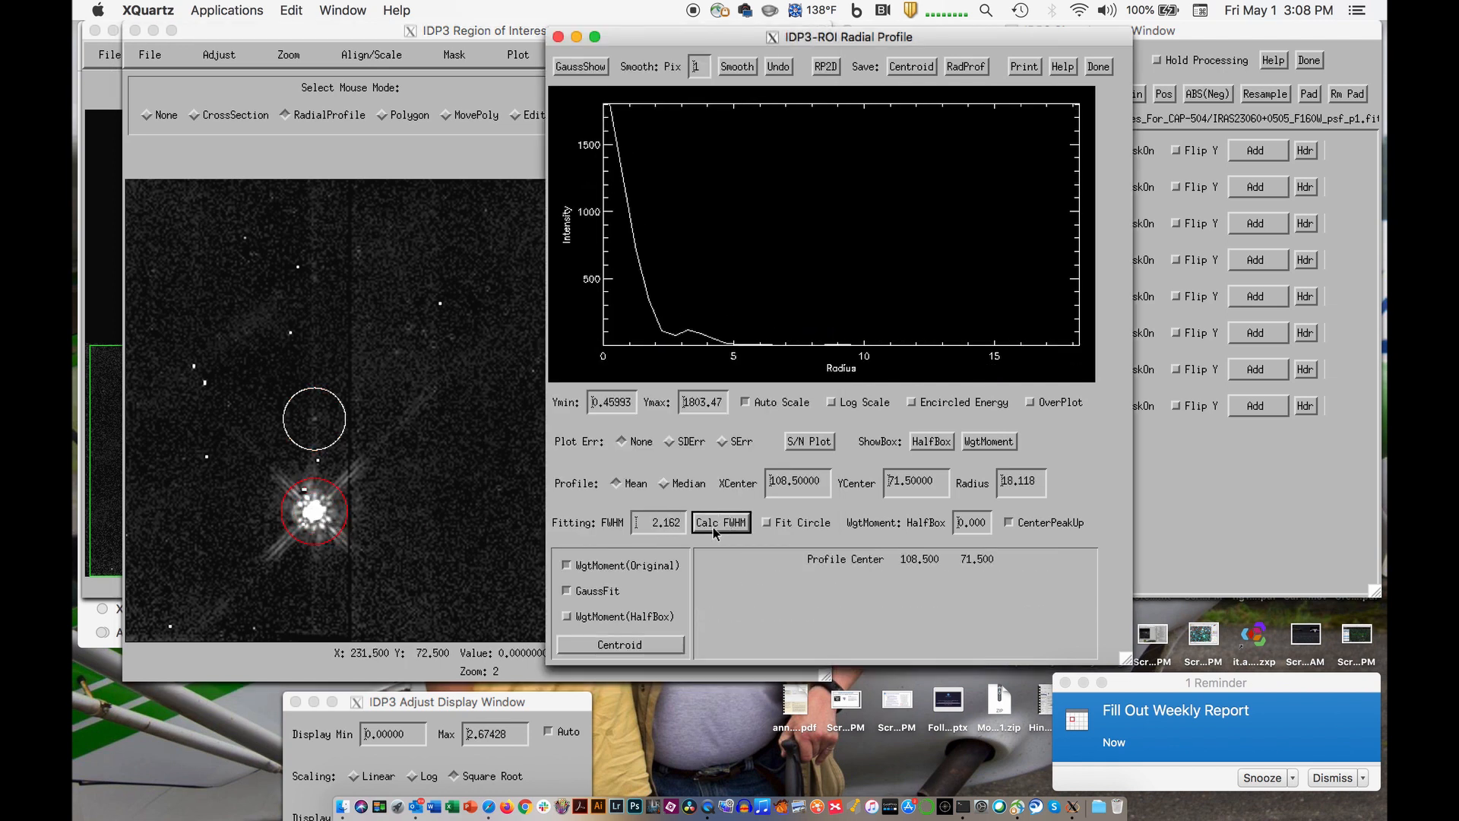
click(641, 642)
click(729, 521)
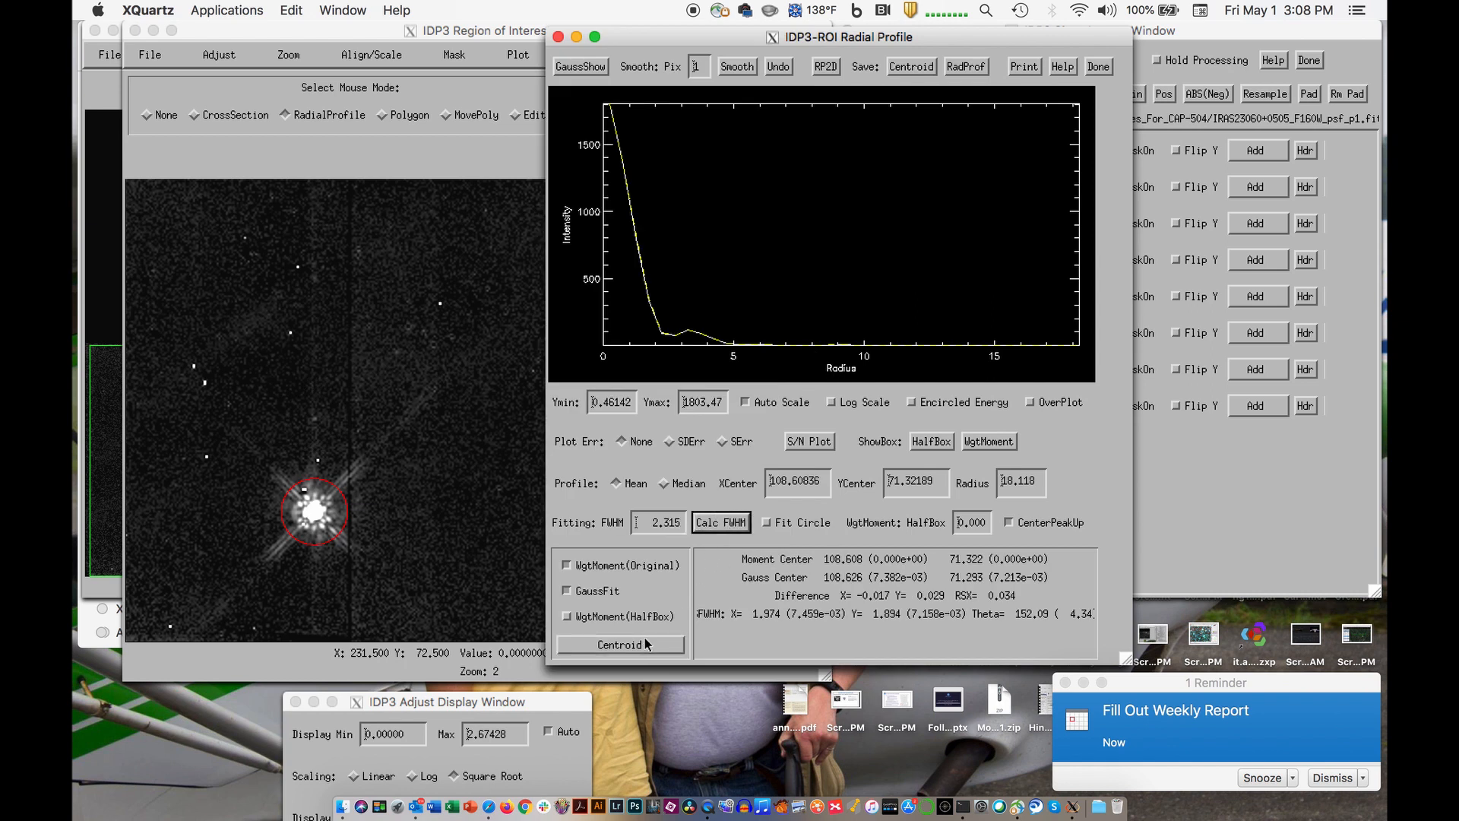
click(644, 643)
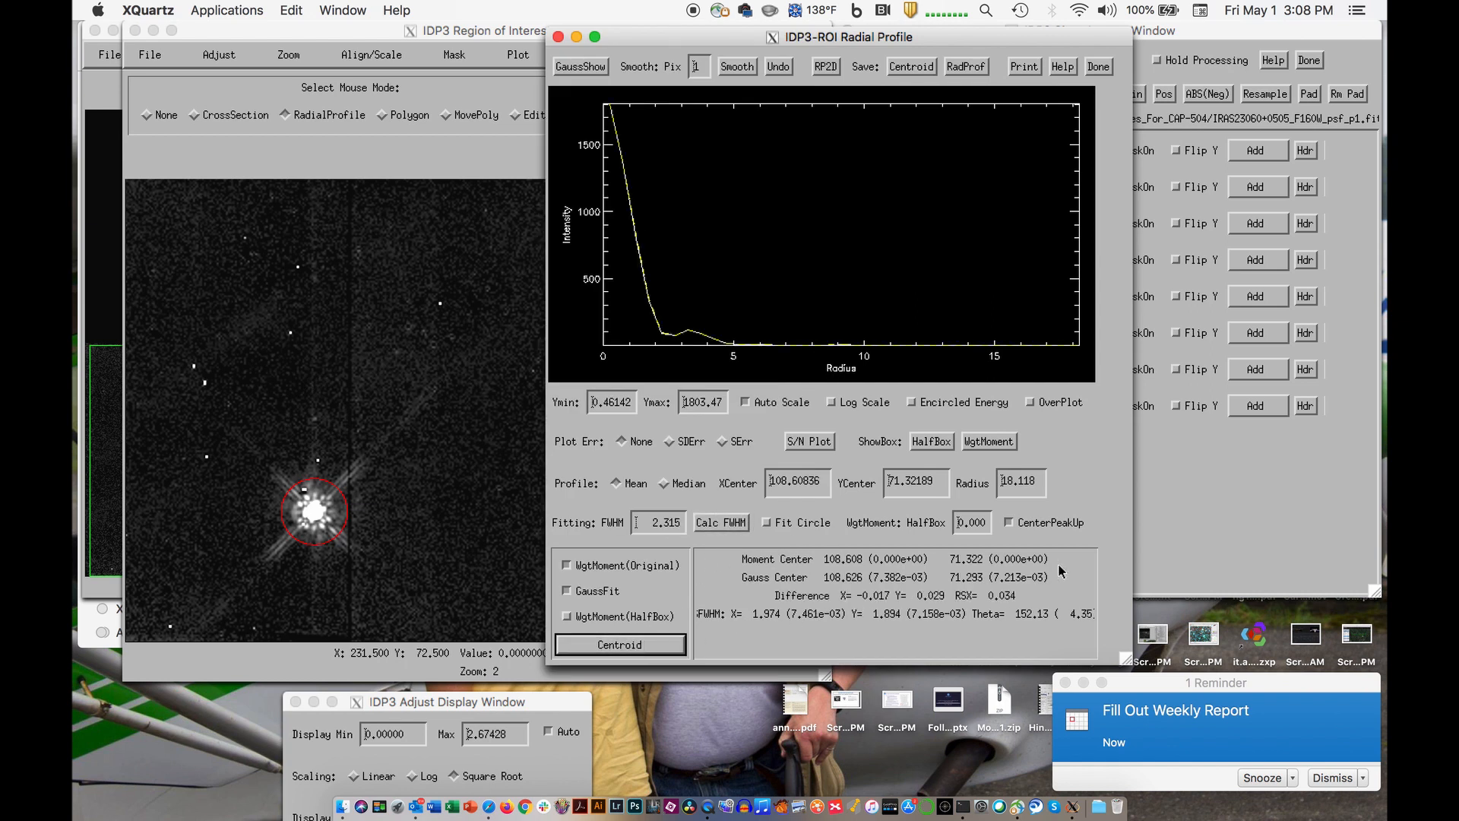
- Display psf_p4 in place of psf_p3 and measure its star's FWHM and centroid from a radial profile about 21 pixels in radius
click(1172, 508)
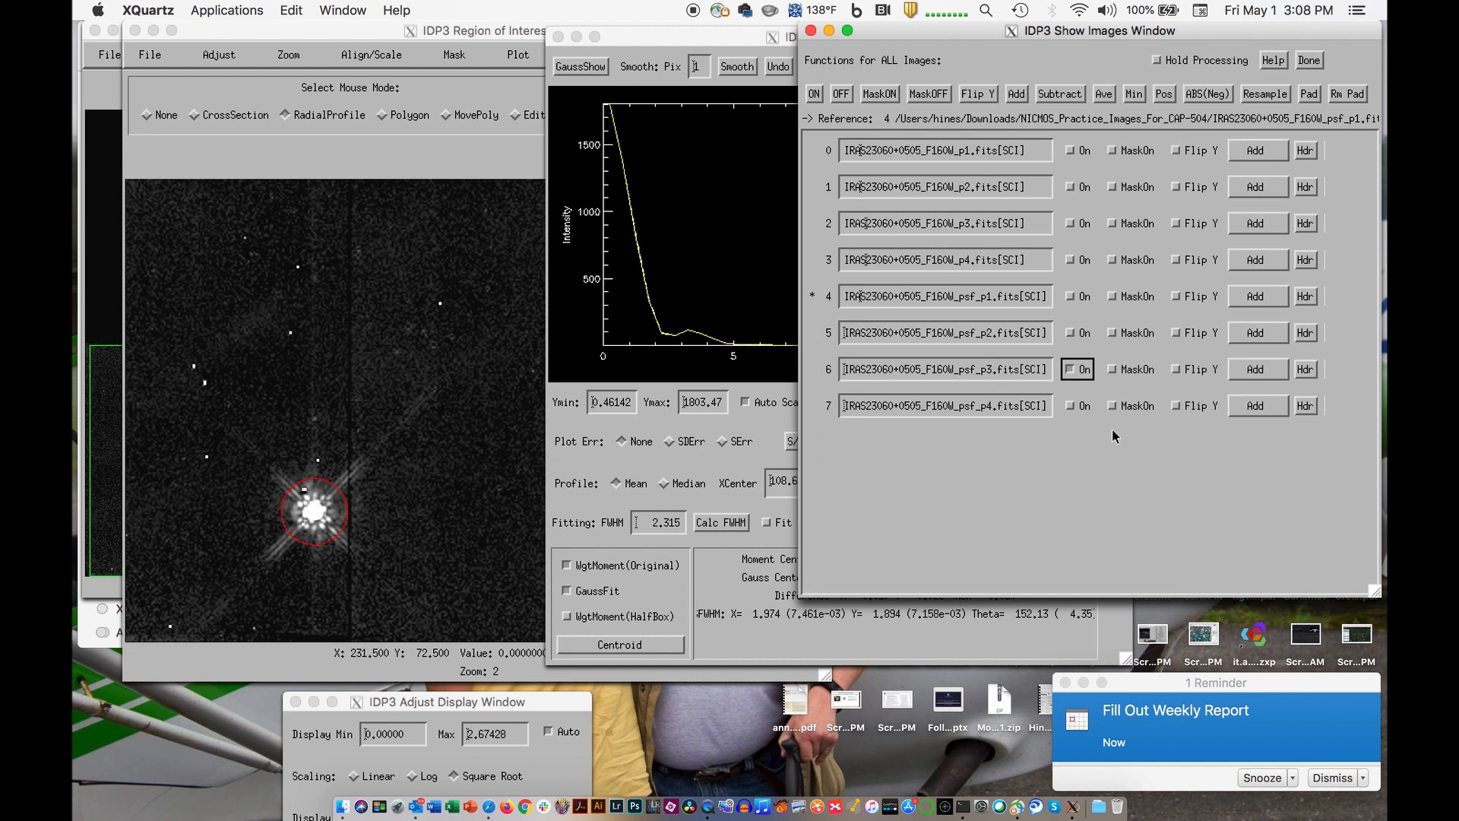
click(1072, 405)
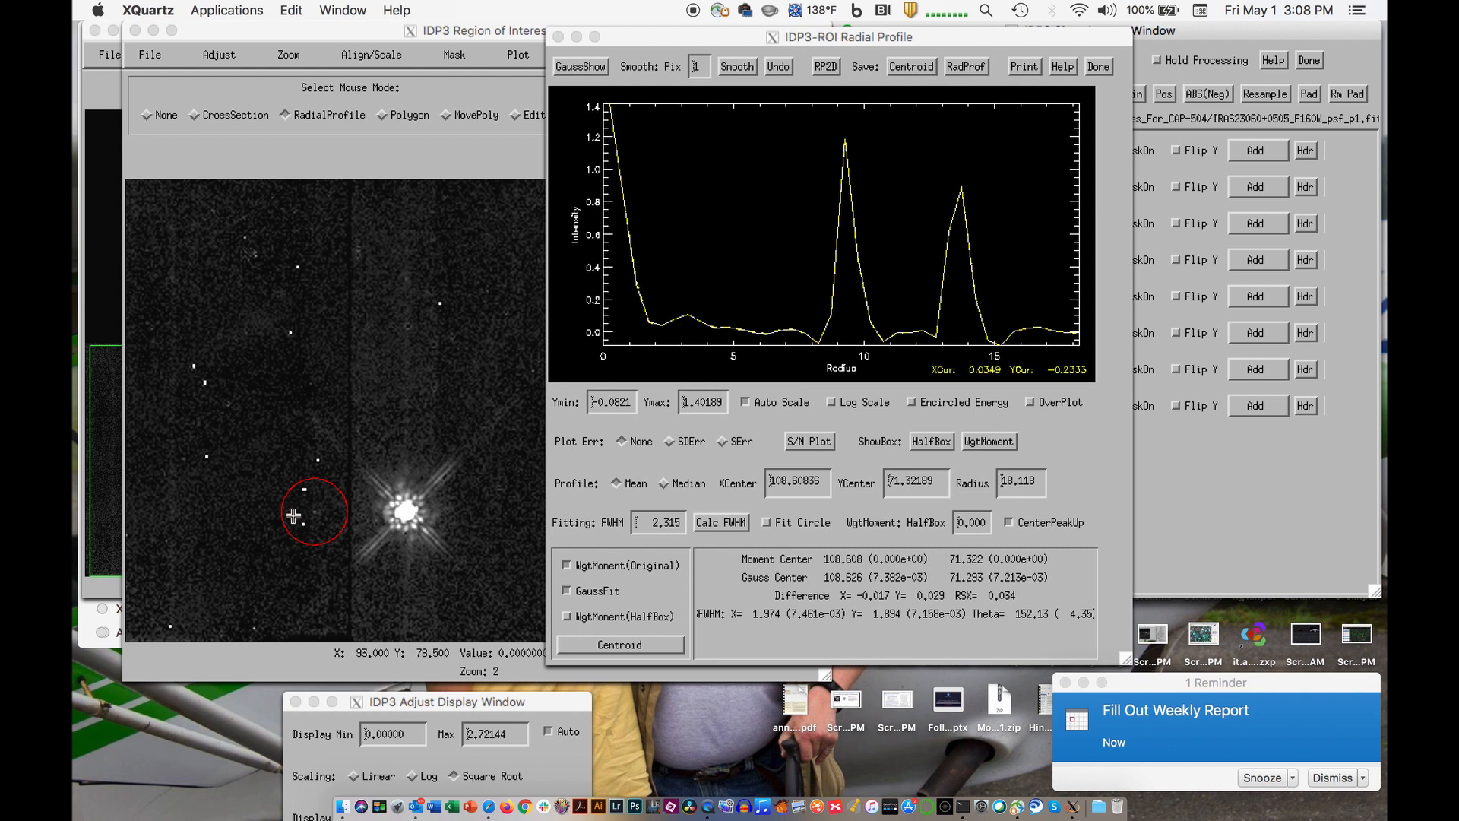
click(406, 511)
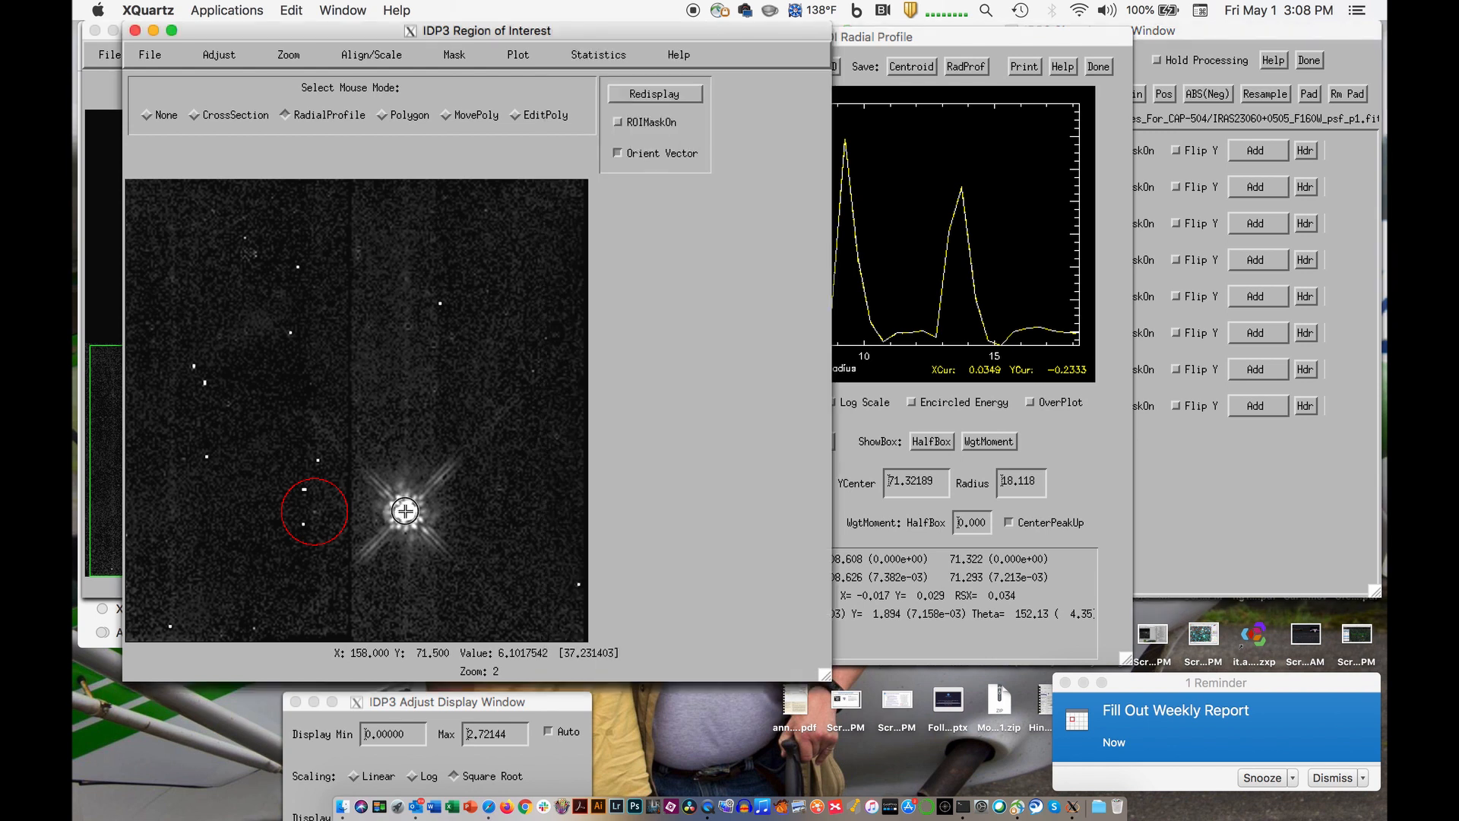
drag(406, 511, 432, 538)
click(728, 523)
click(722, 523)
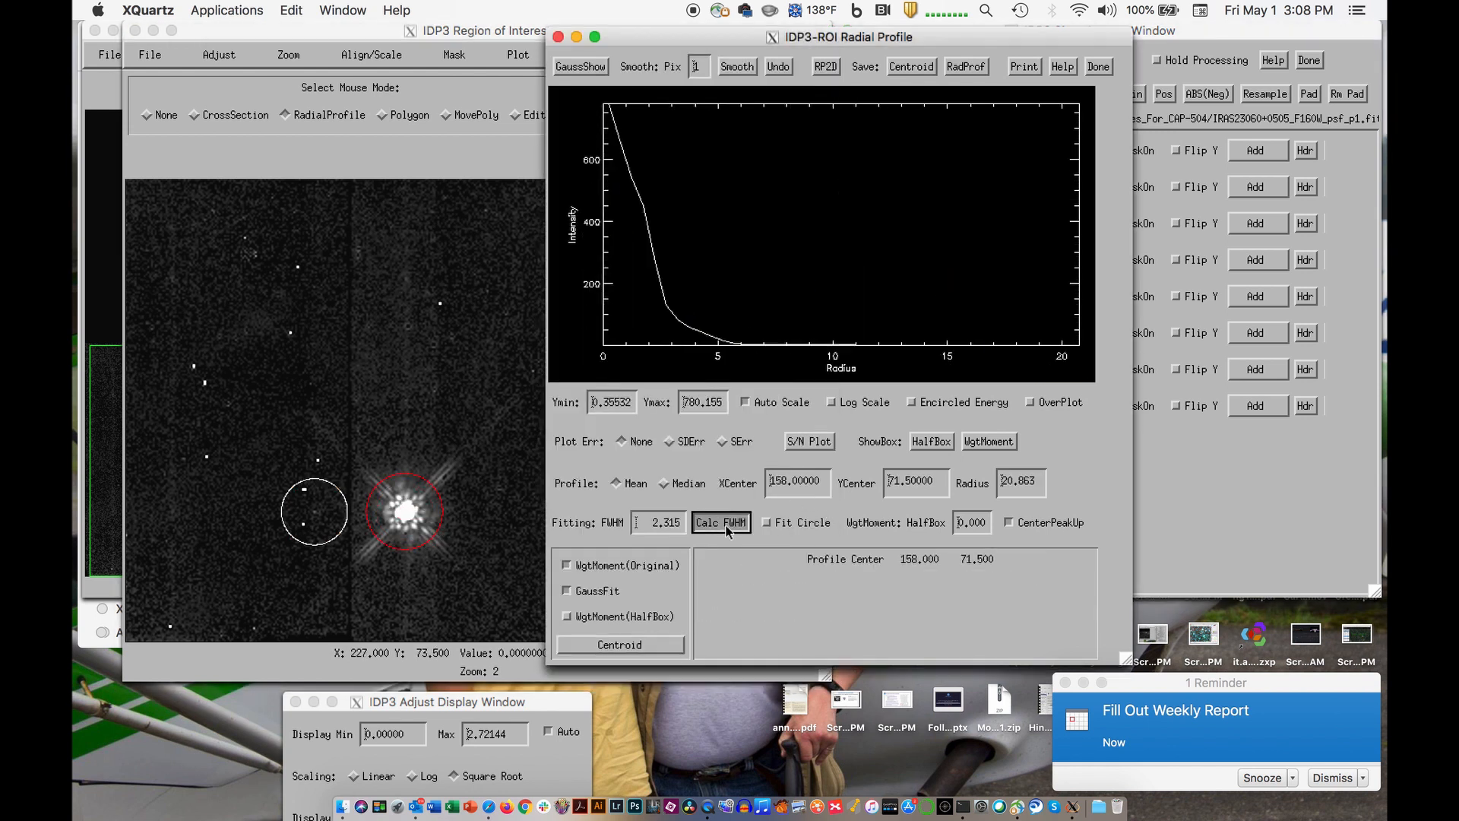
click(647, 645)
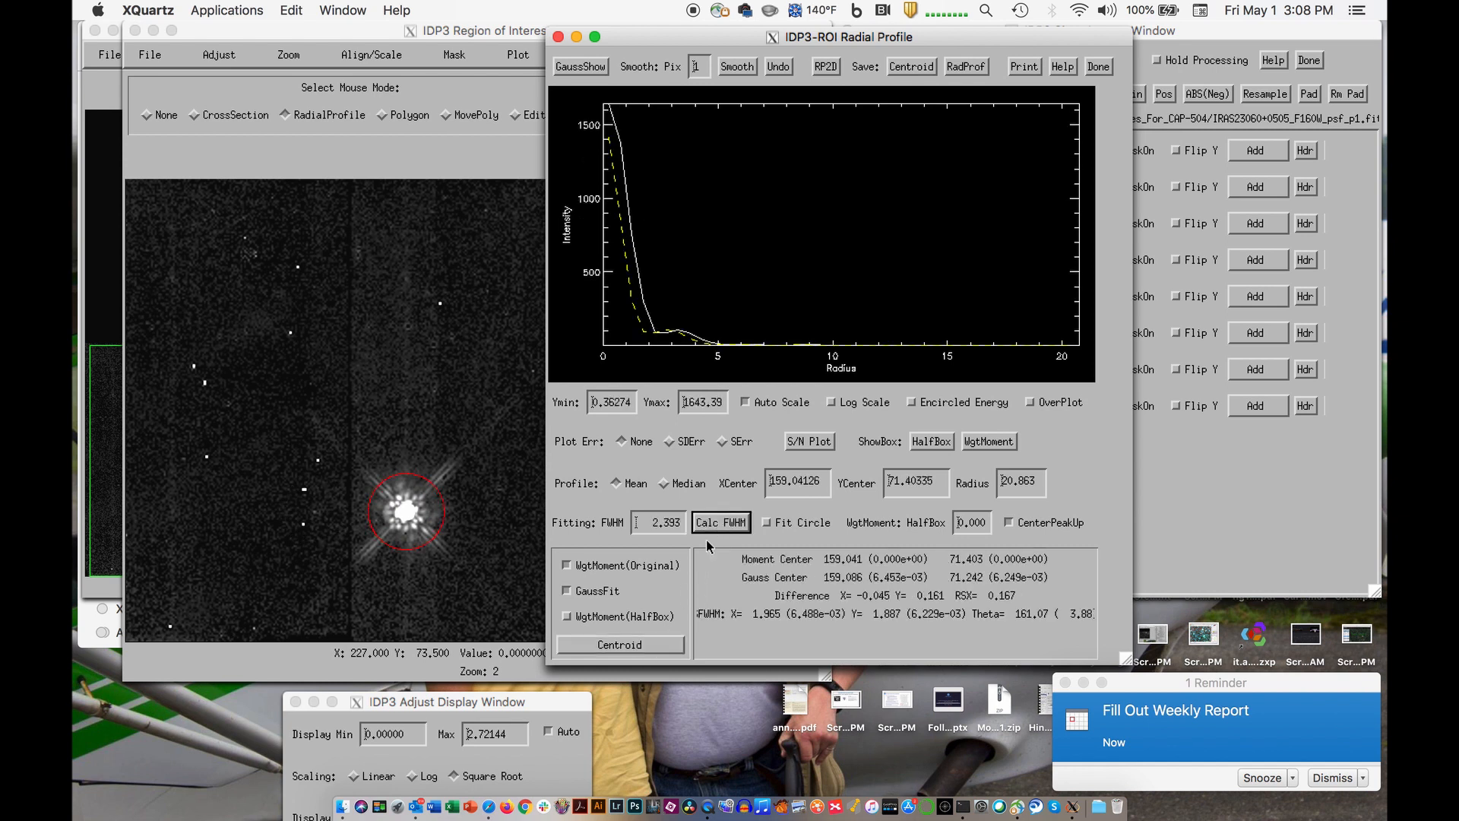
click(647, 644)
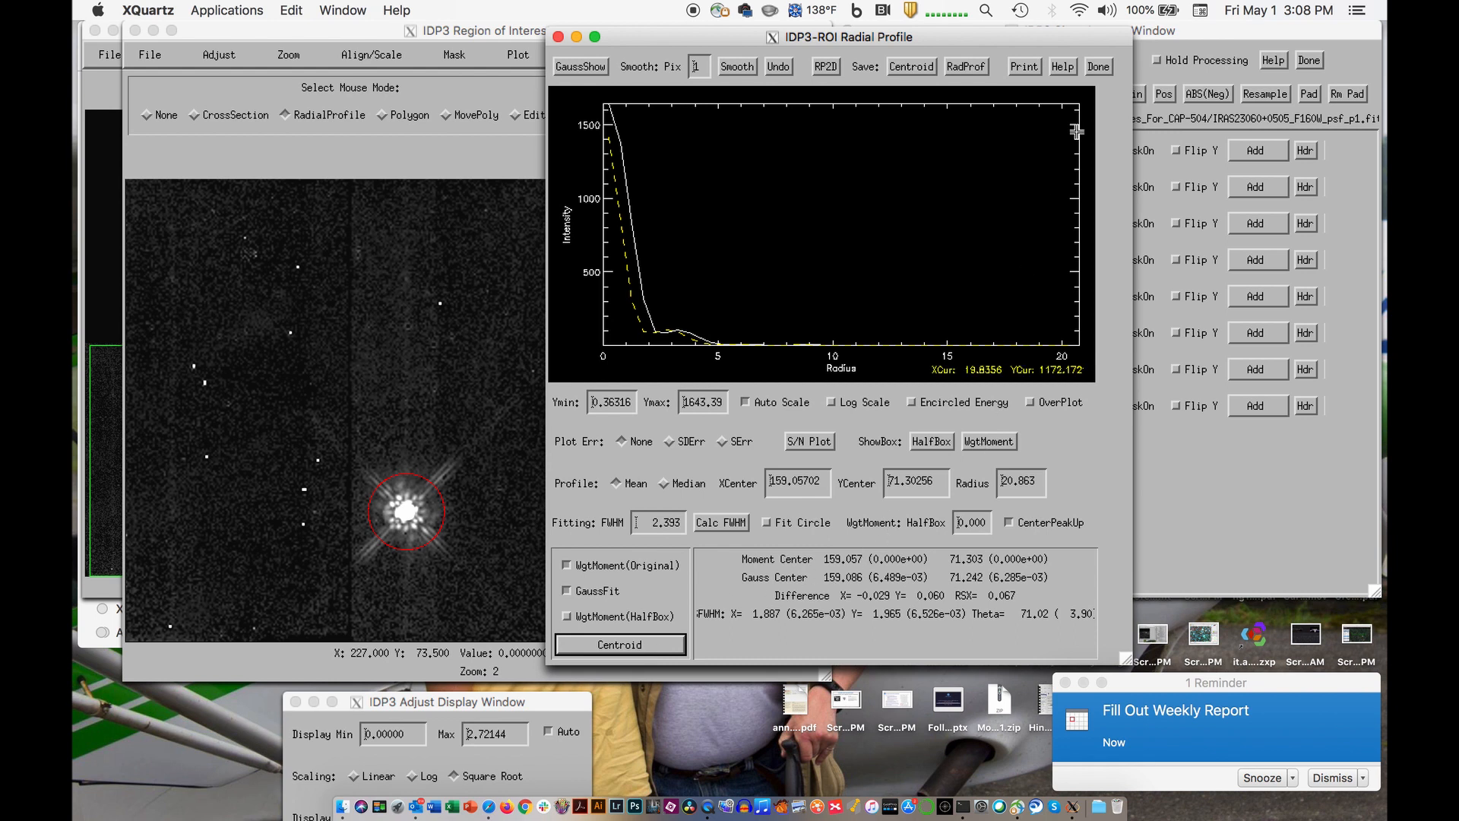
click(1098, 67)
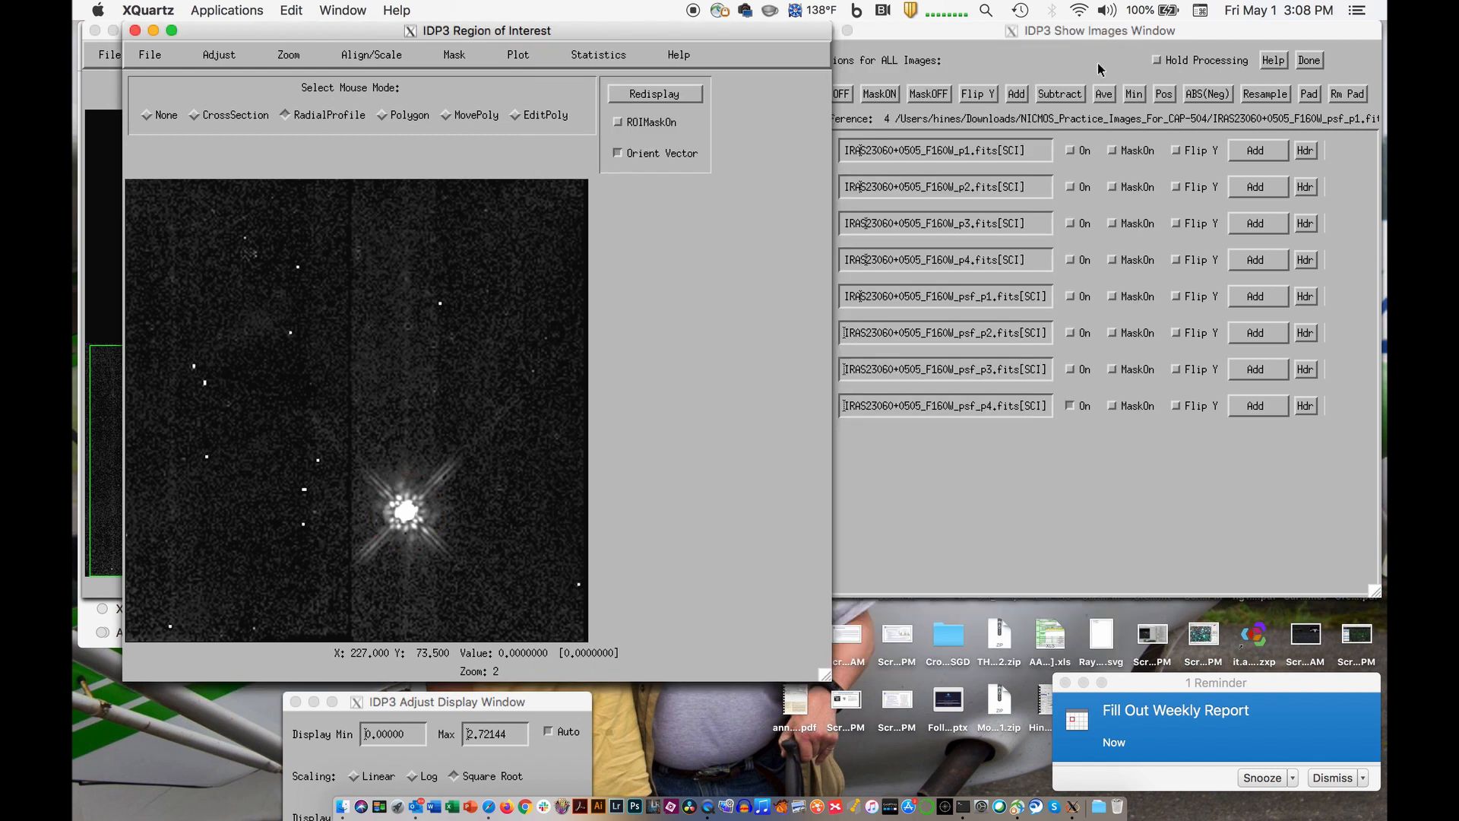
- Turn on the psf_p1, psf_p2 and psf_p3 images so they display together with psf_p4
click(1075, 482)
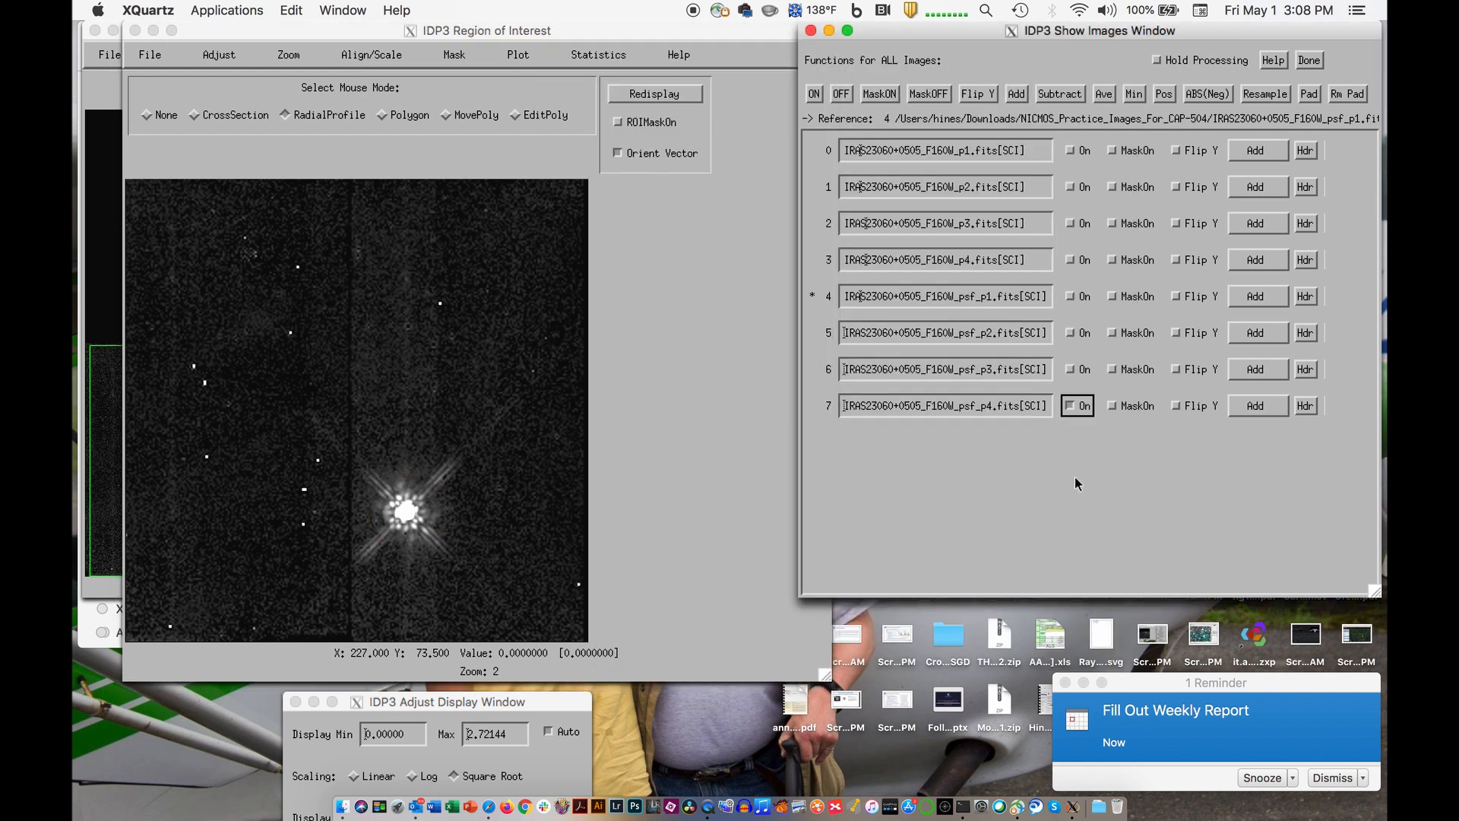
click(1071, 298)
click(1071, 335)
click(1071, 371)
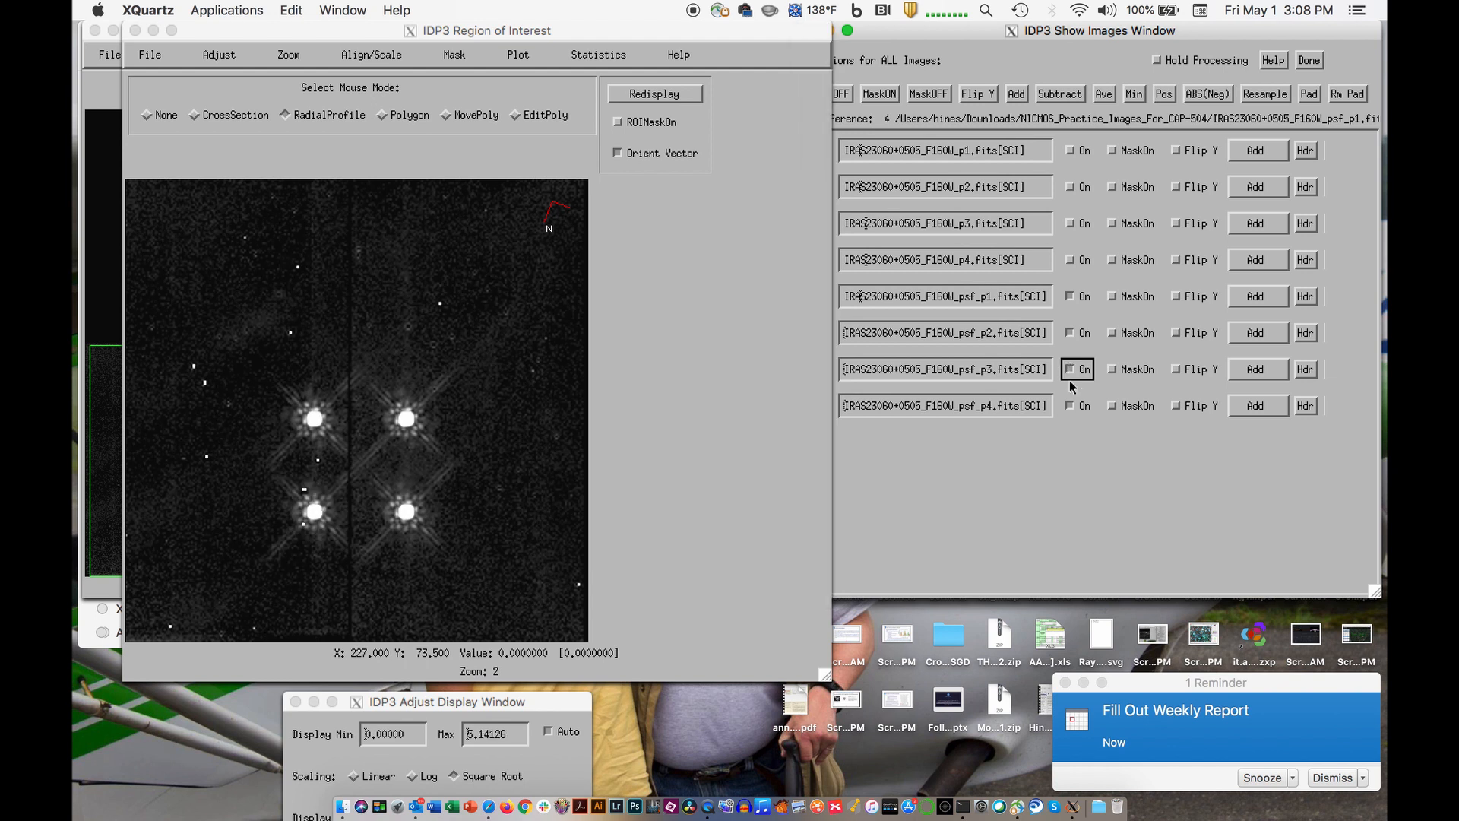
click(955, 436)
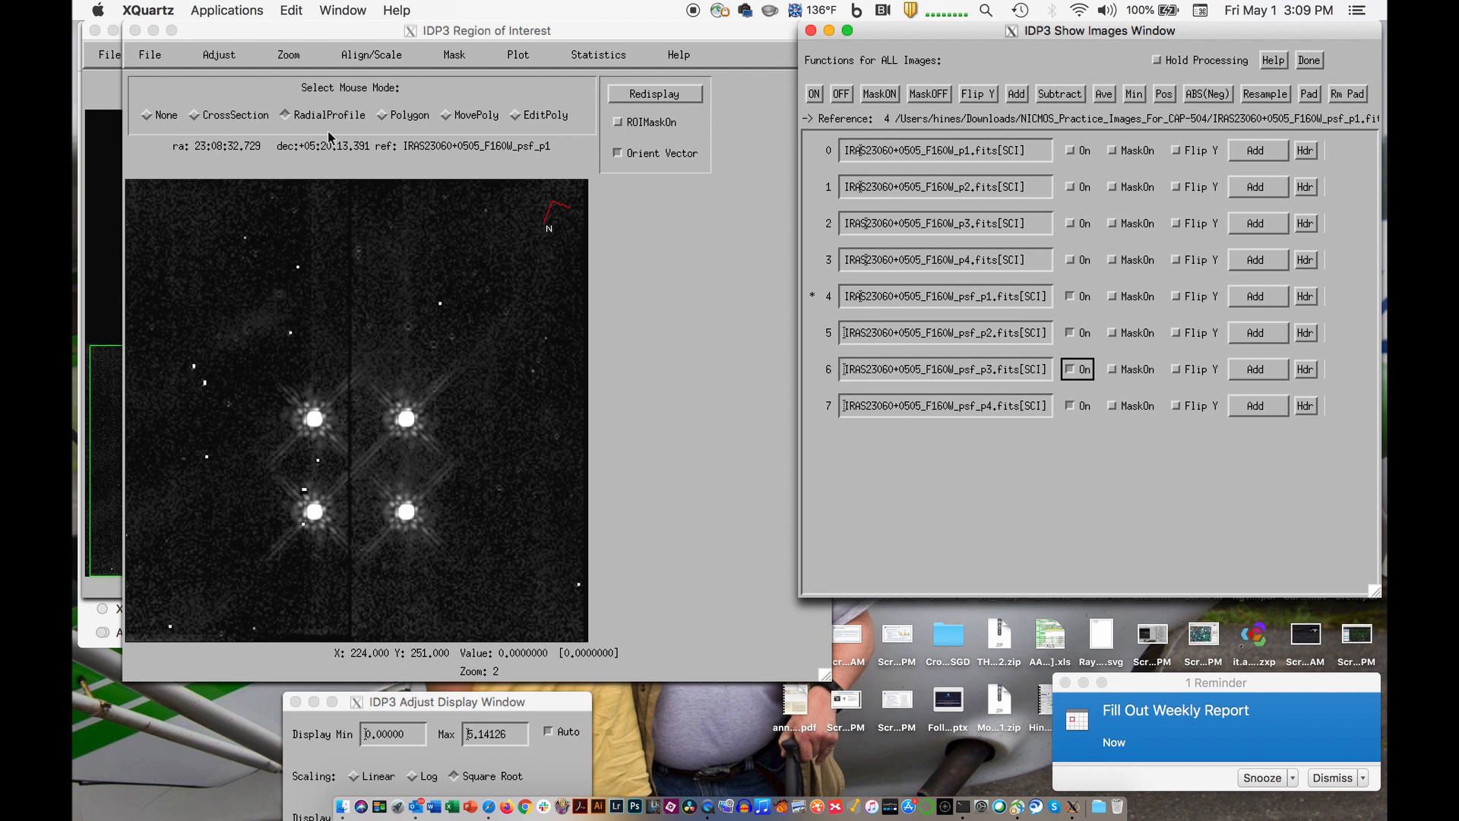
- Align the four PSF images by their centroids in the region of interest
click(380, 57)
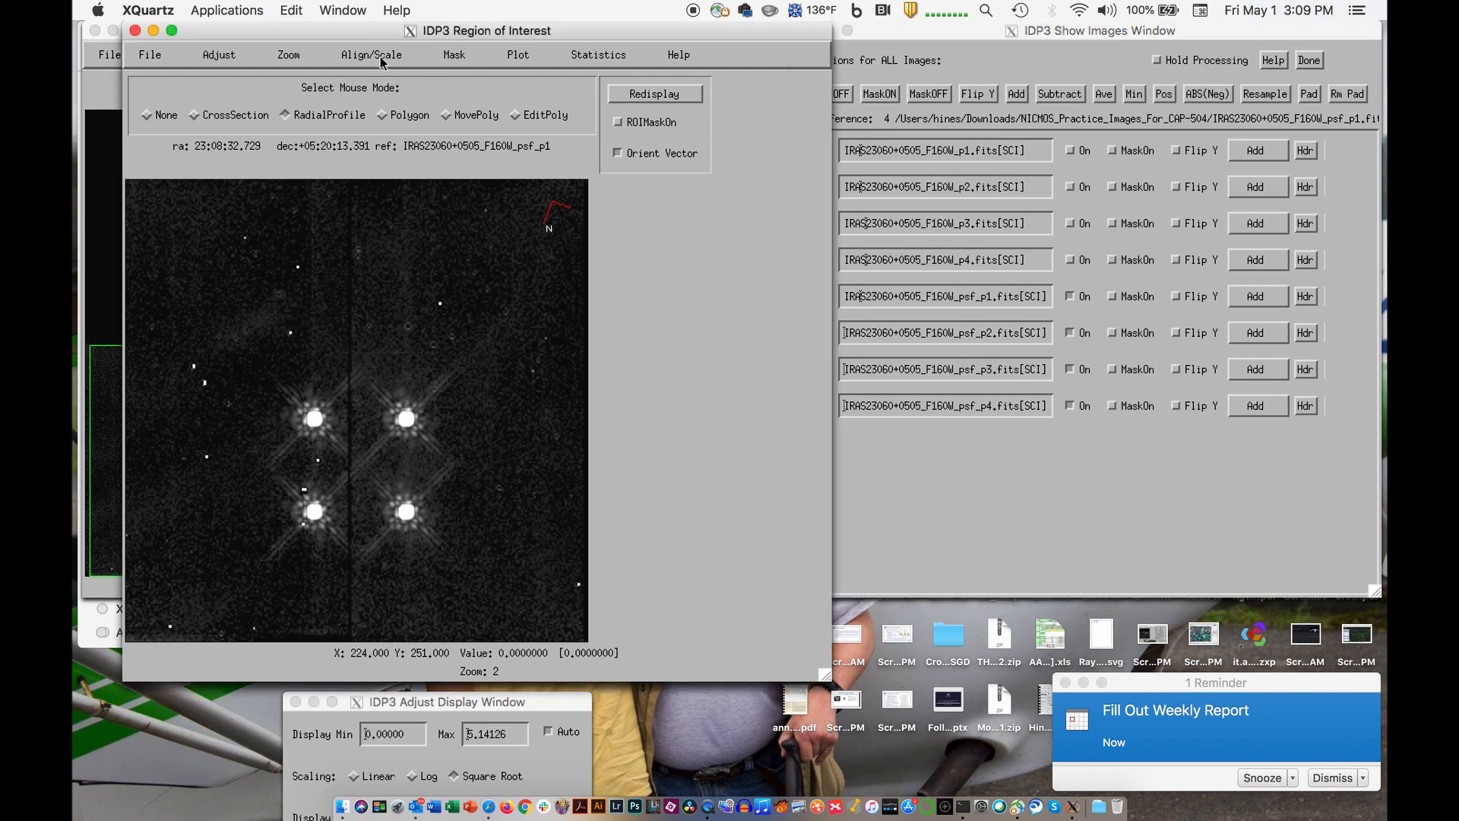
click(380, 57)
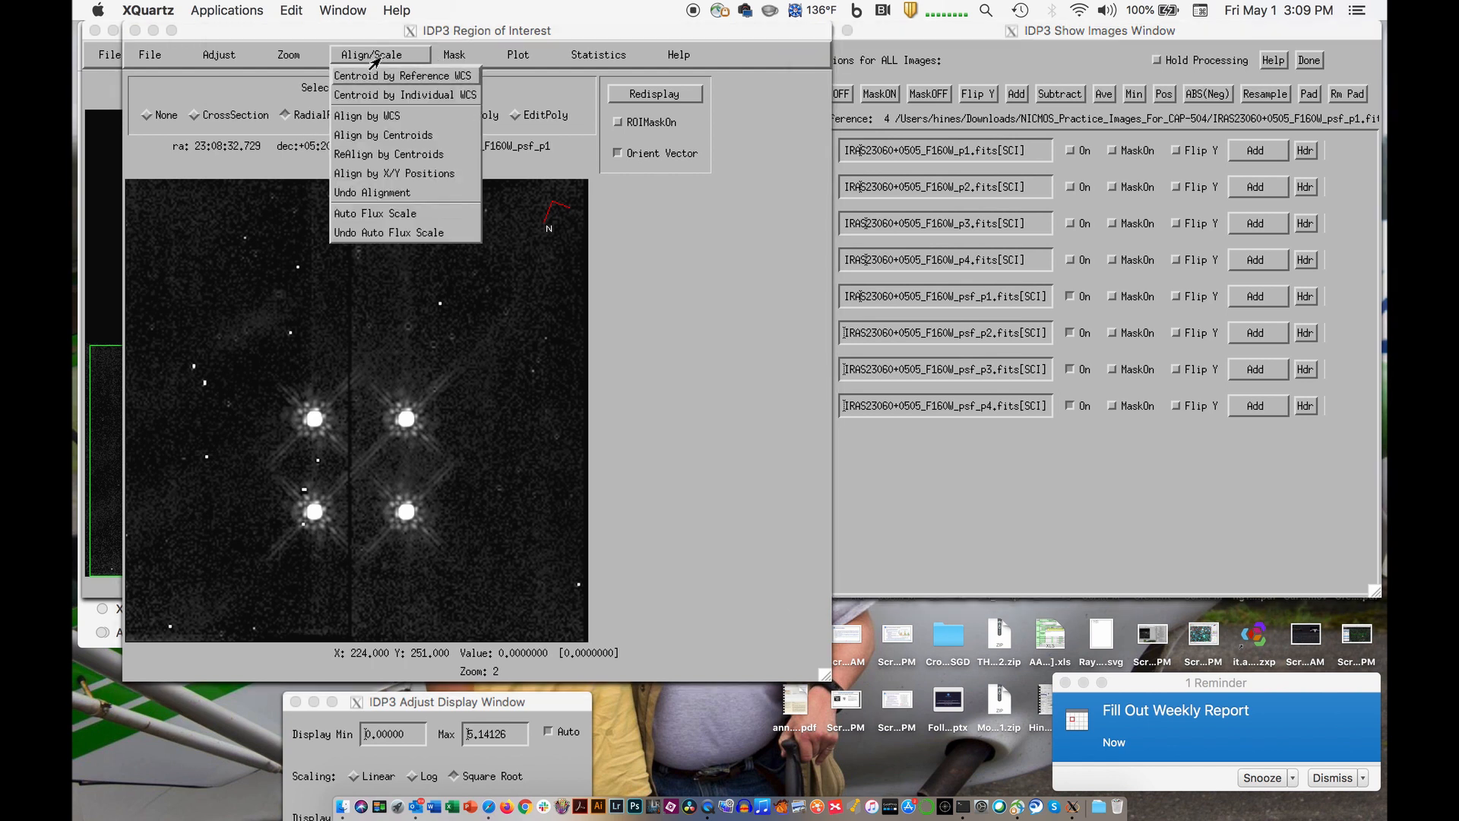
click(355, 137)
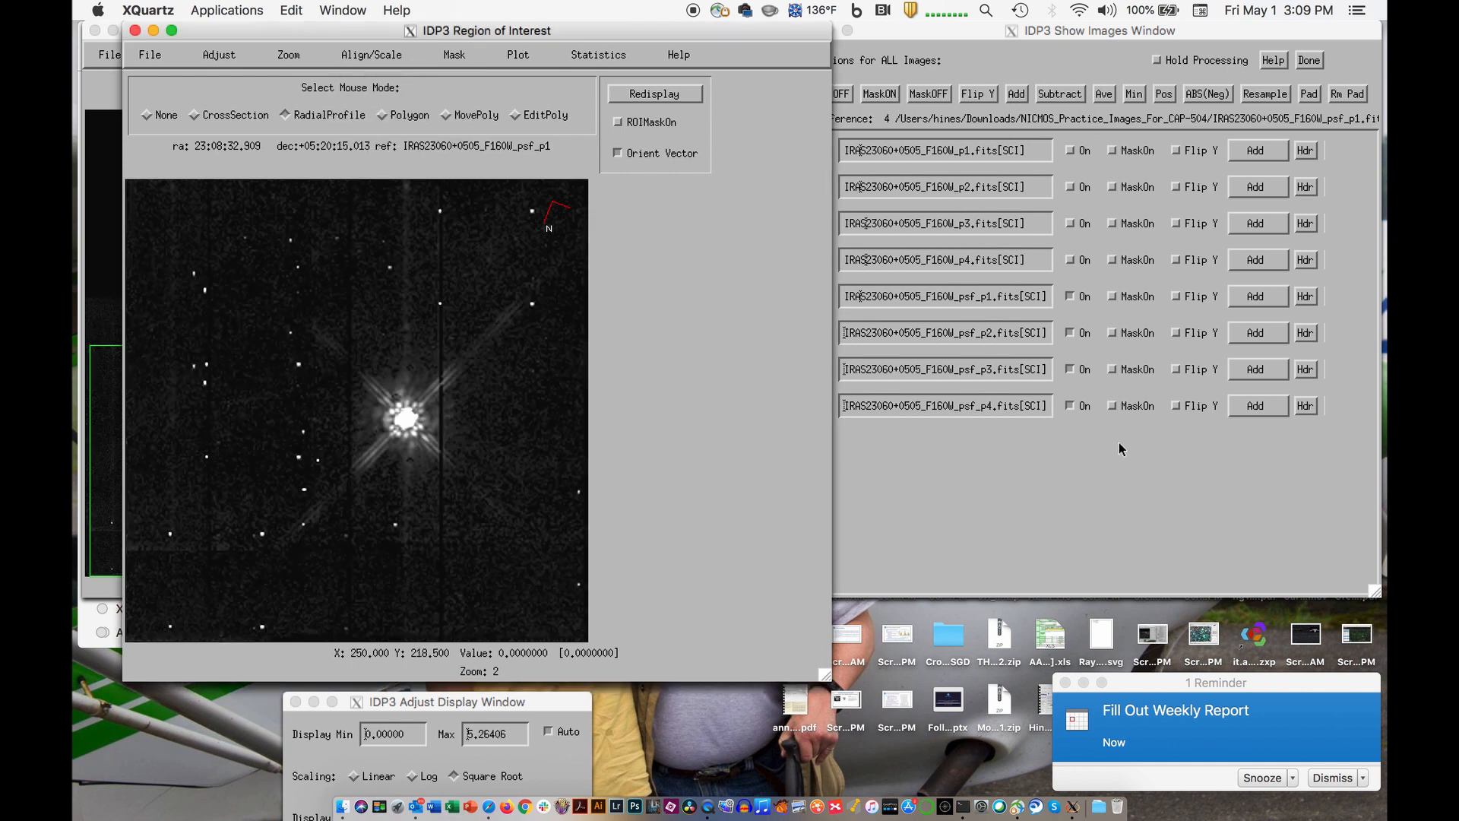
- Turn off psf_p3 and psf_p4, and set psf_p2's combination function to Sub to subtract it from psf_p1
click(1077, 370)
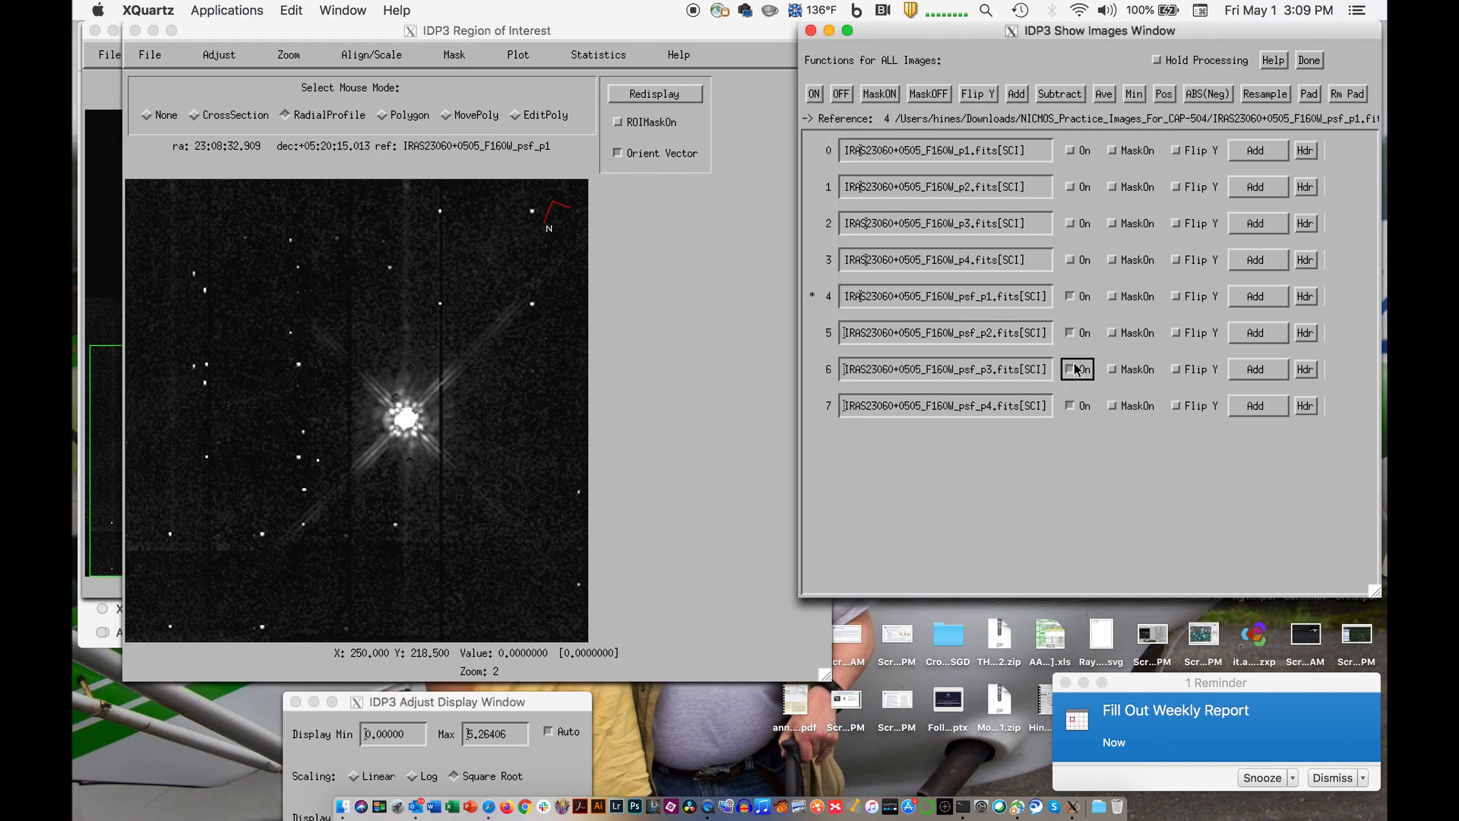
click(1075, 405)
click(1235, 339)
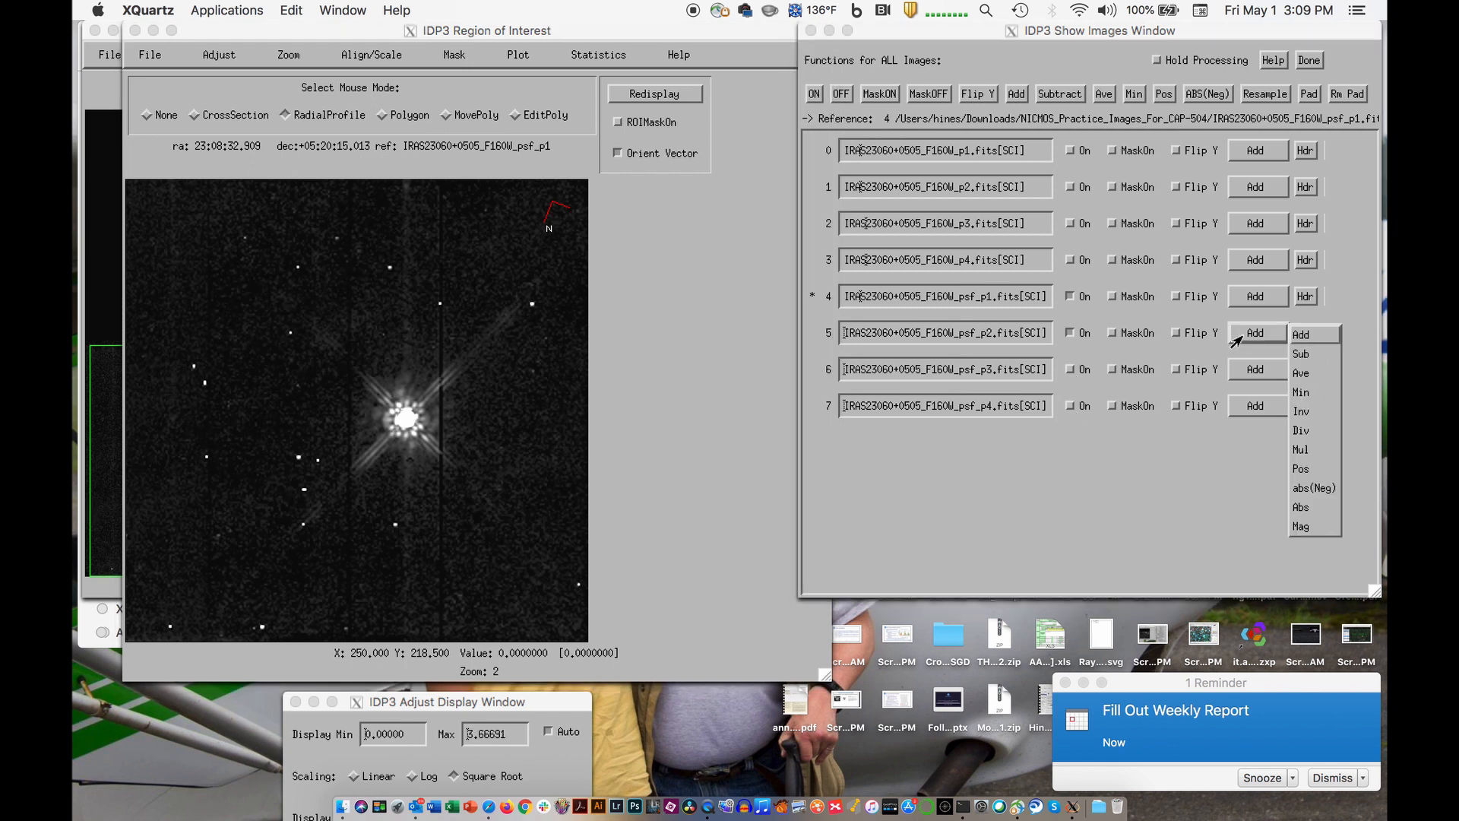
click(1299, 355)
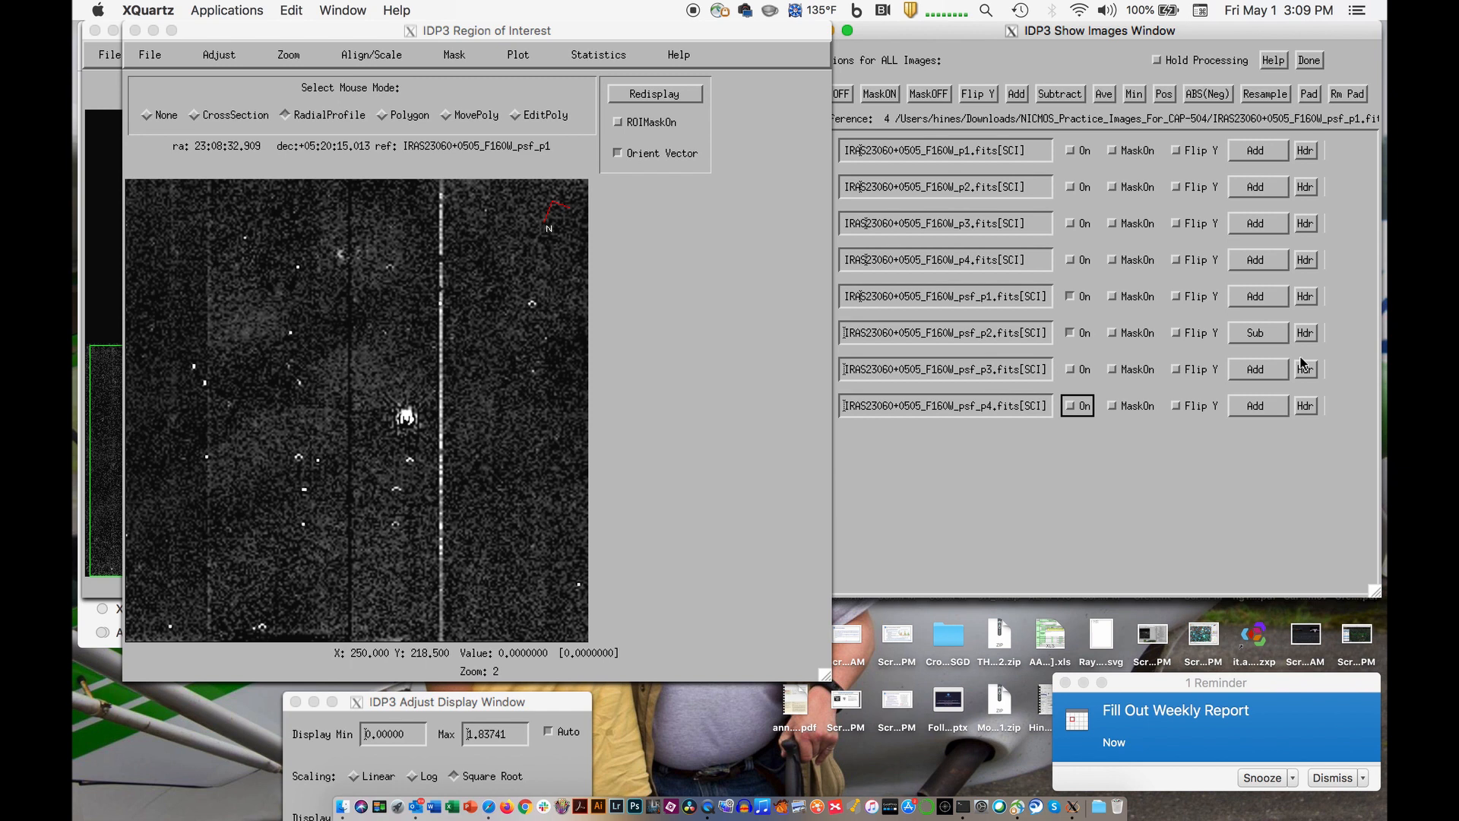
- Turn the psf_p3 and psf_p4 images back on in the image list
click(1071, 370)
click(1073, 406)
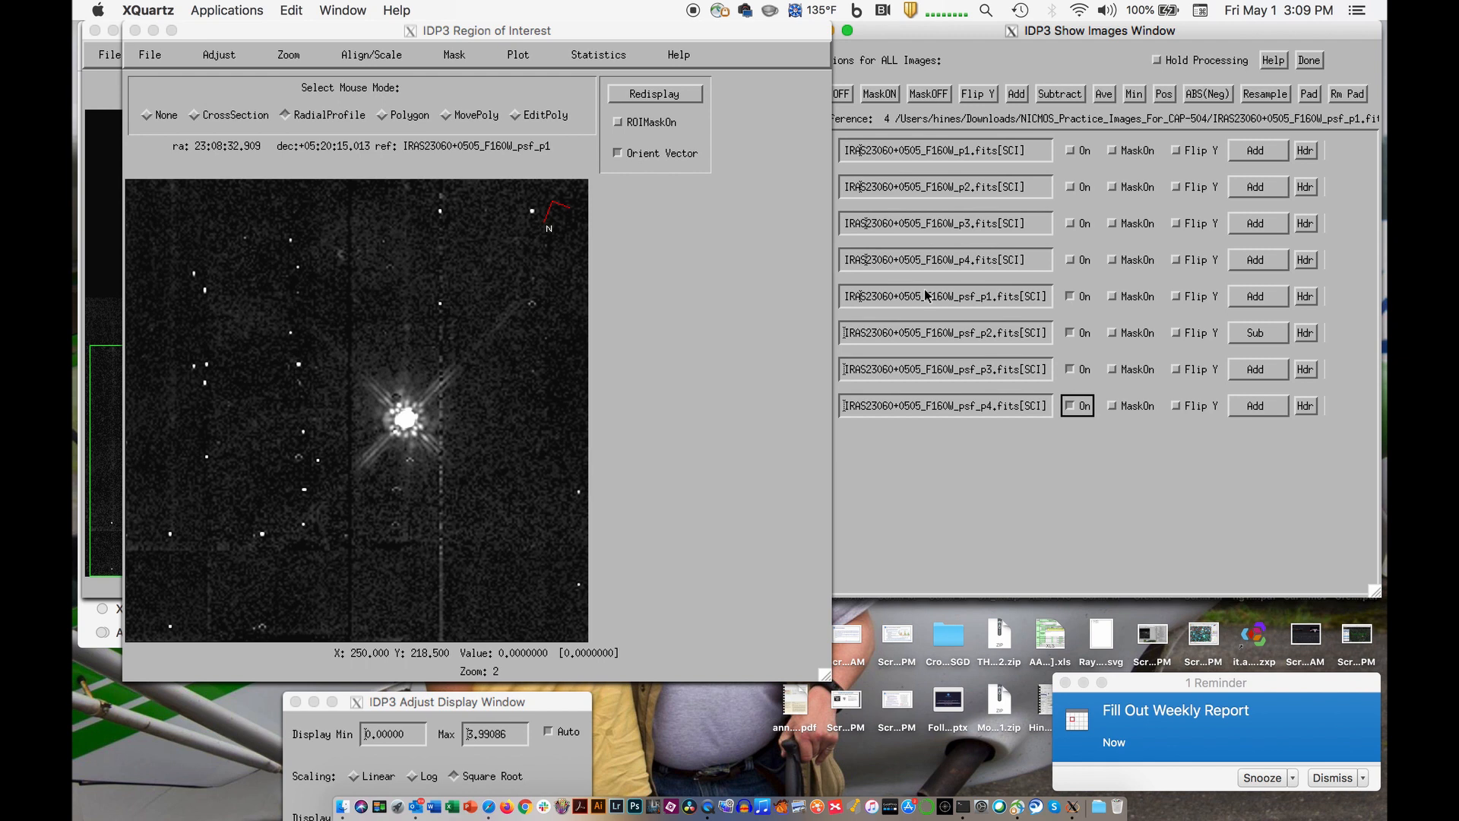
click(899, 479)
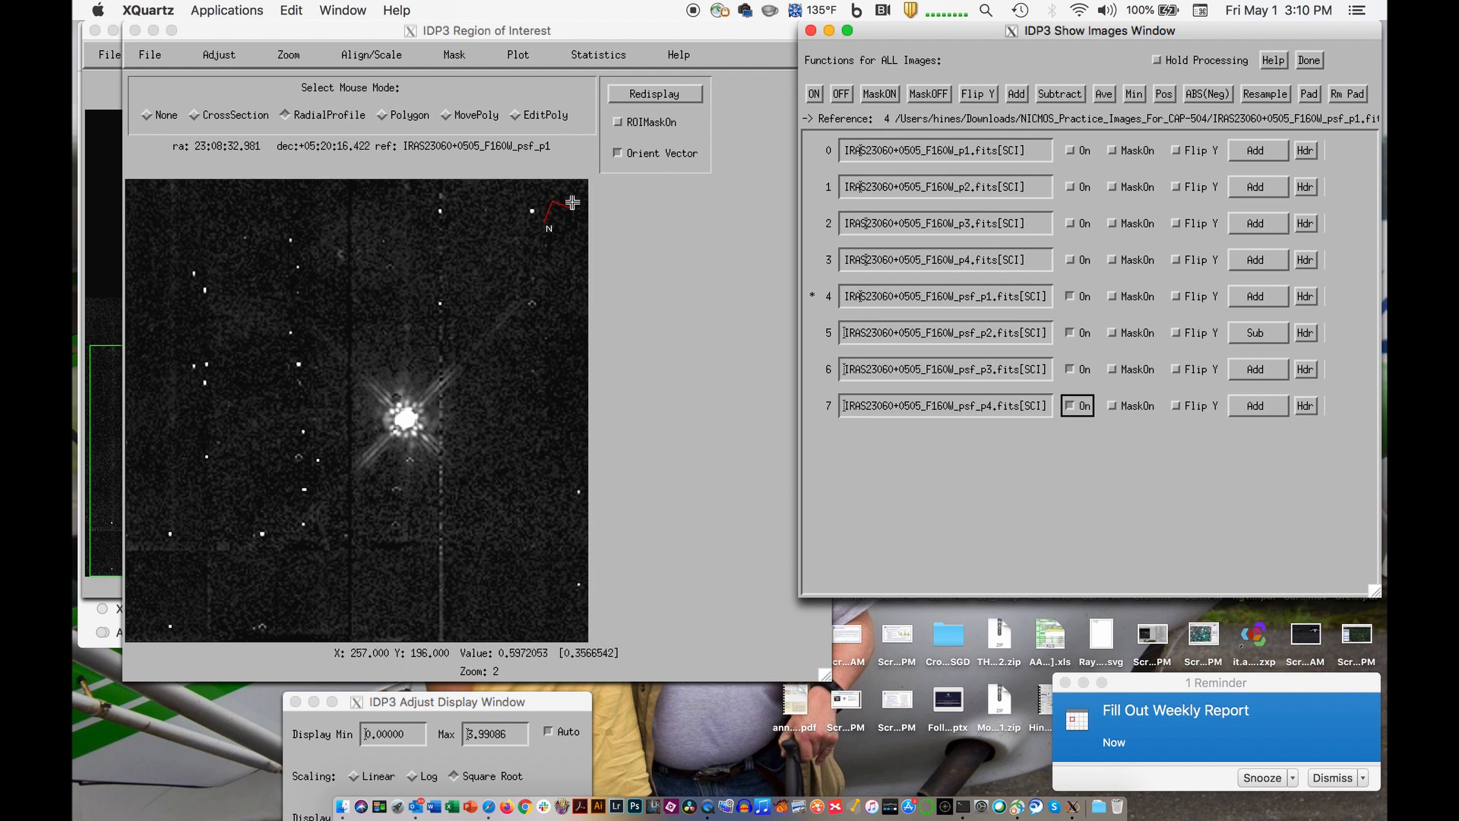
- Move the Region of Interest window off the main display and open the Combine Images settings, placed clear of other windows
drag(299, 28, 389, 28)
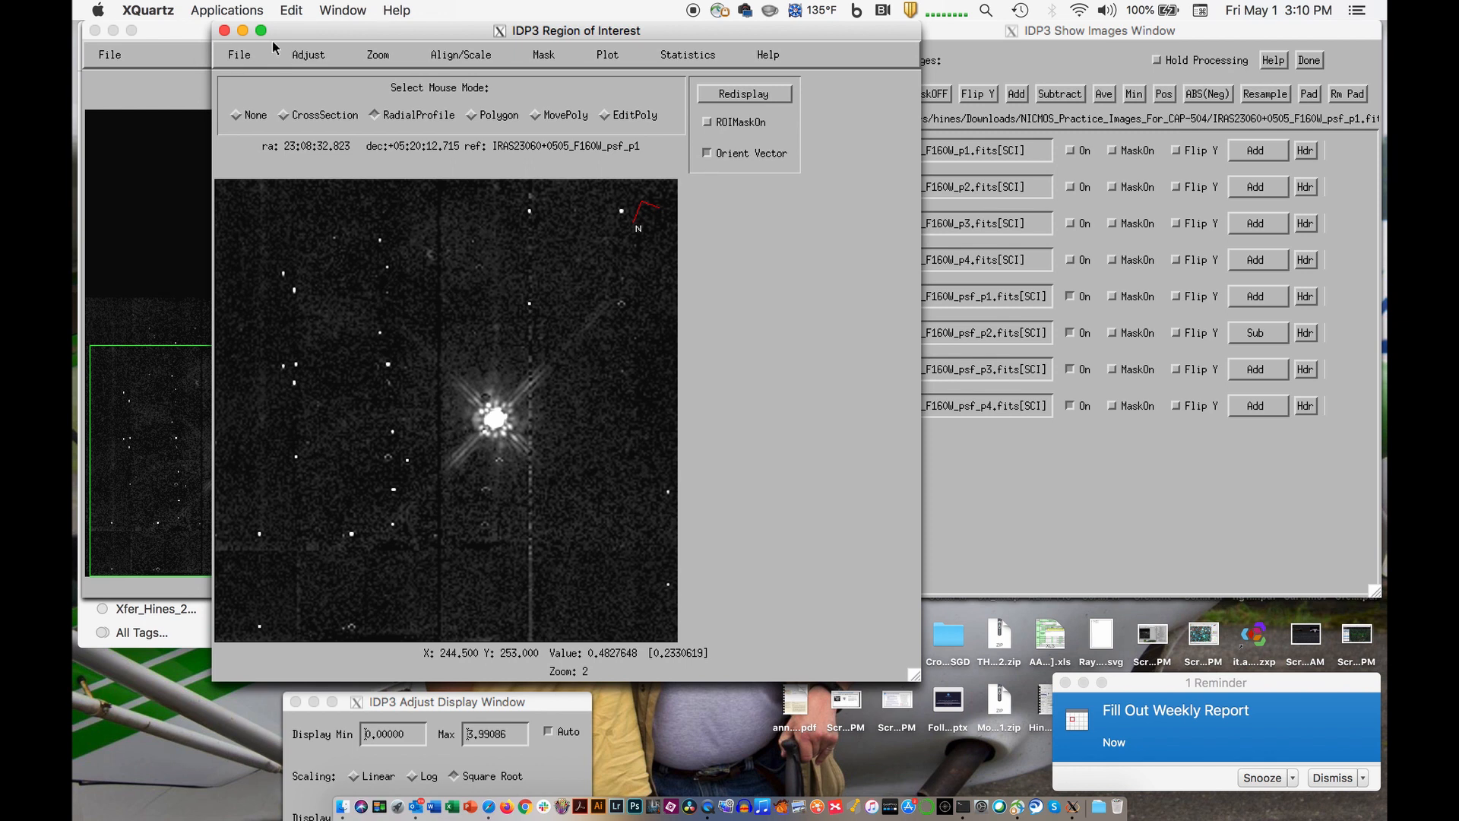
drag(300, 28, 345, 182)
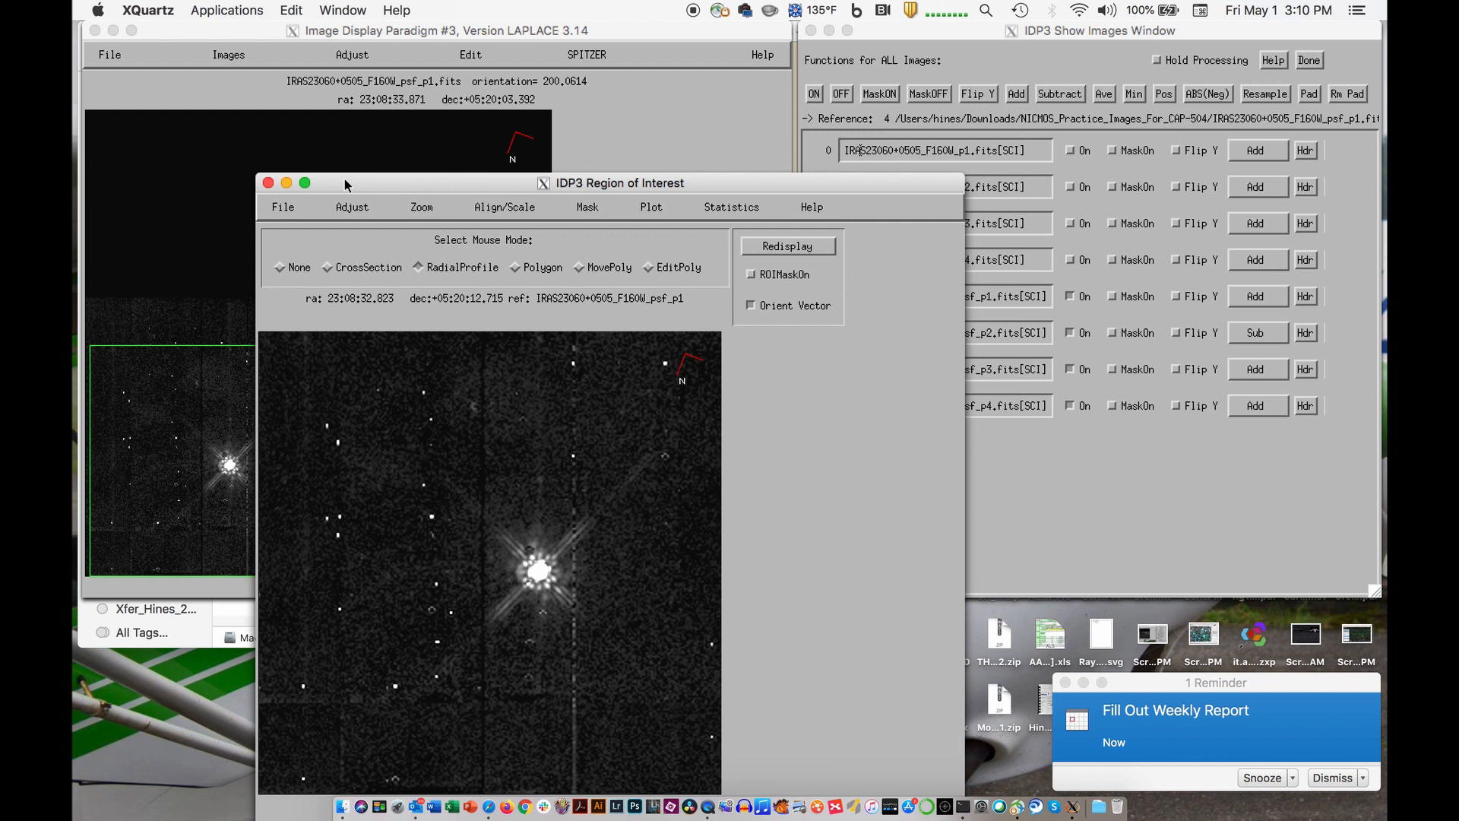
click(252, 82)
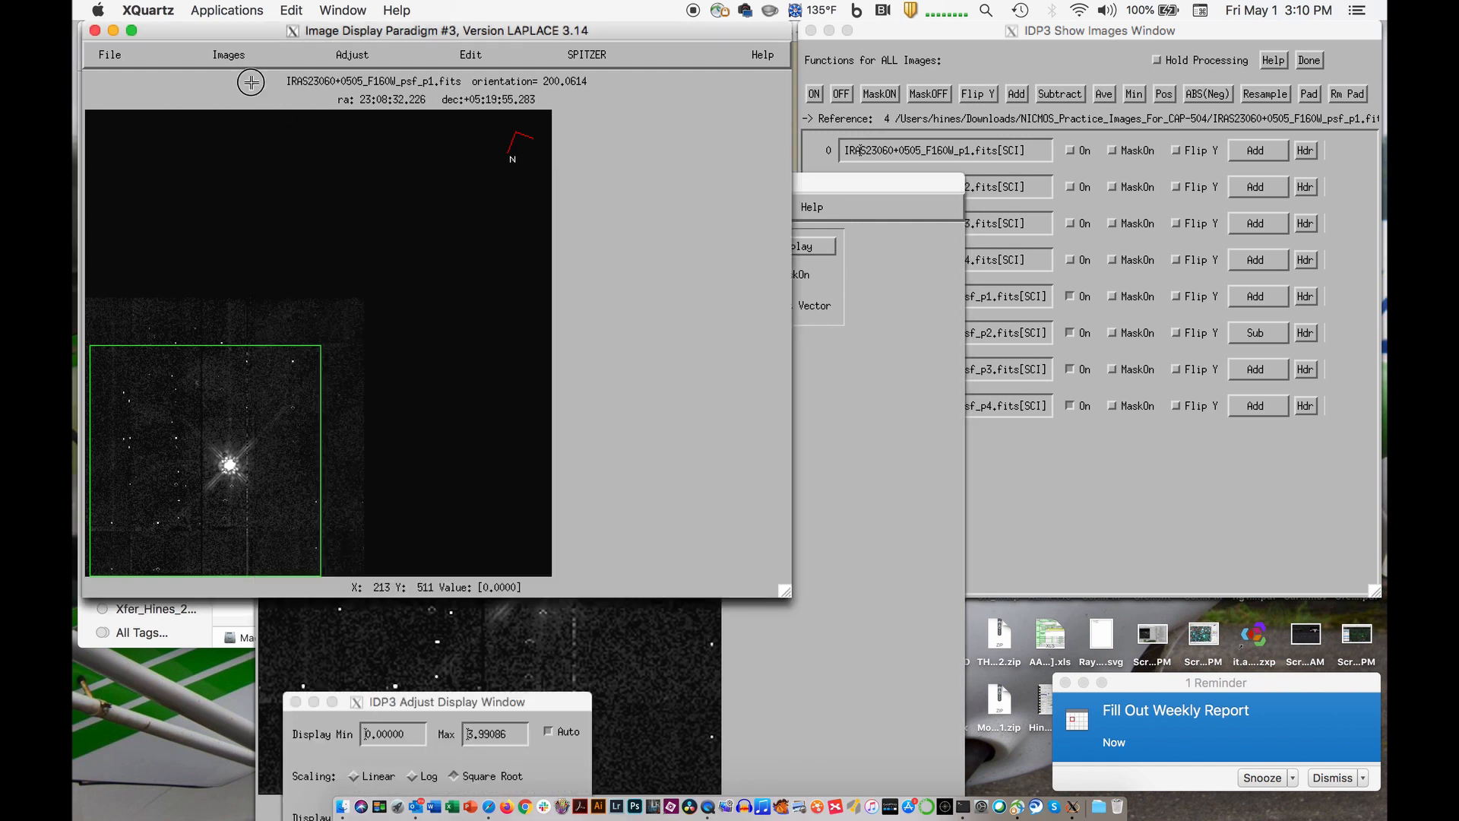
click(235, 56)
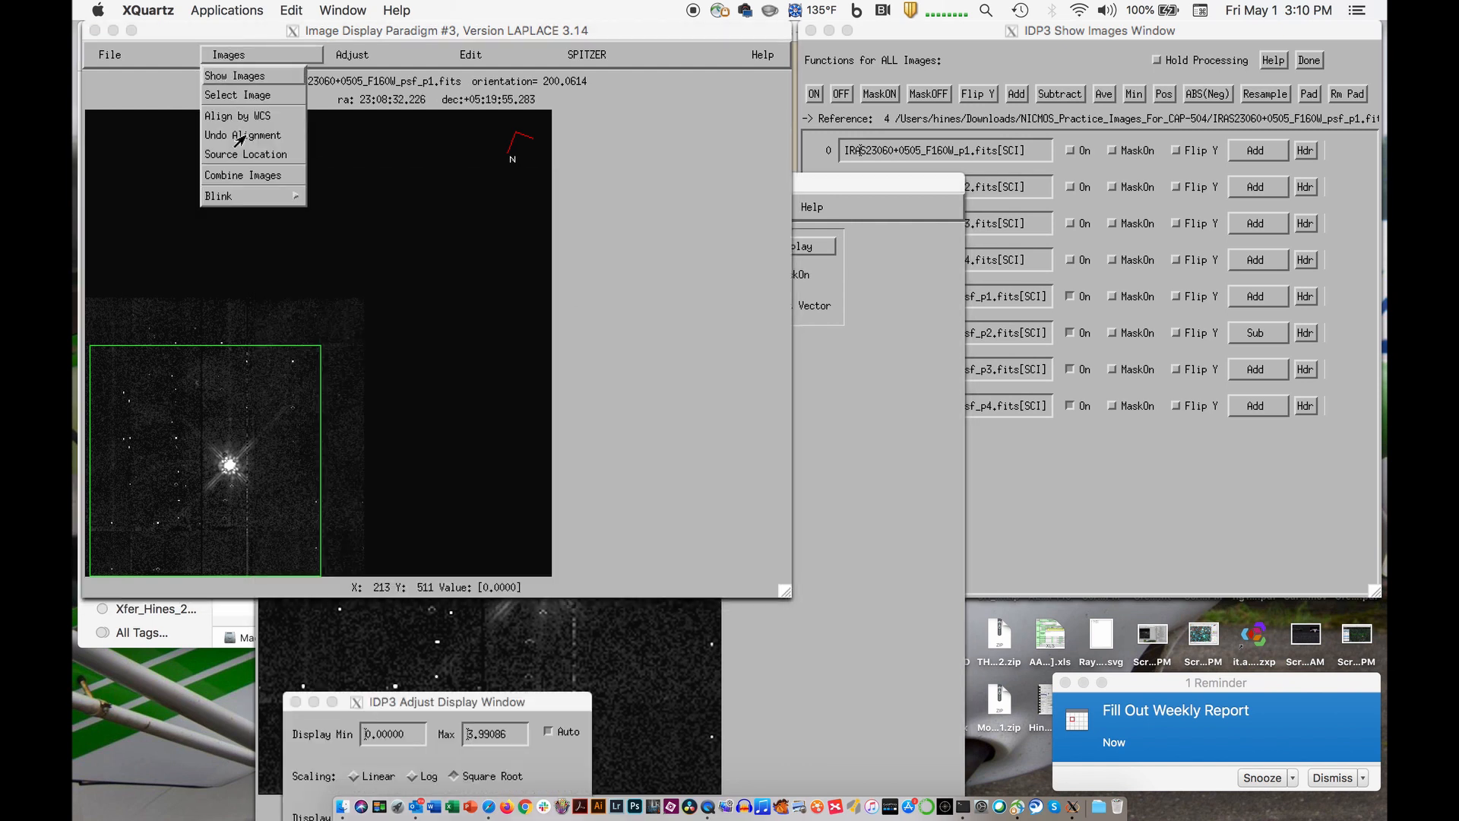
click(251, 181)
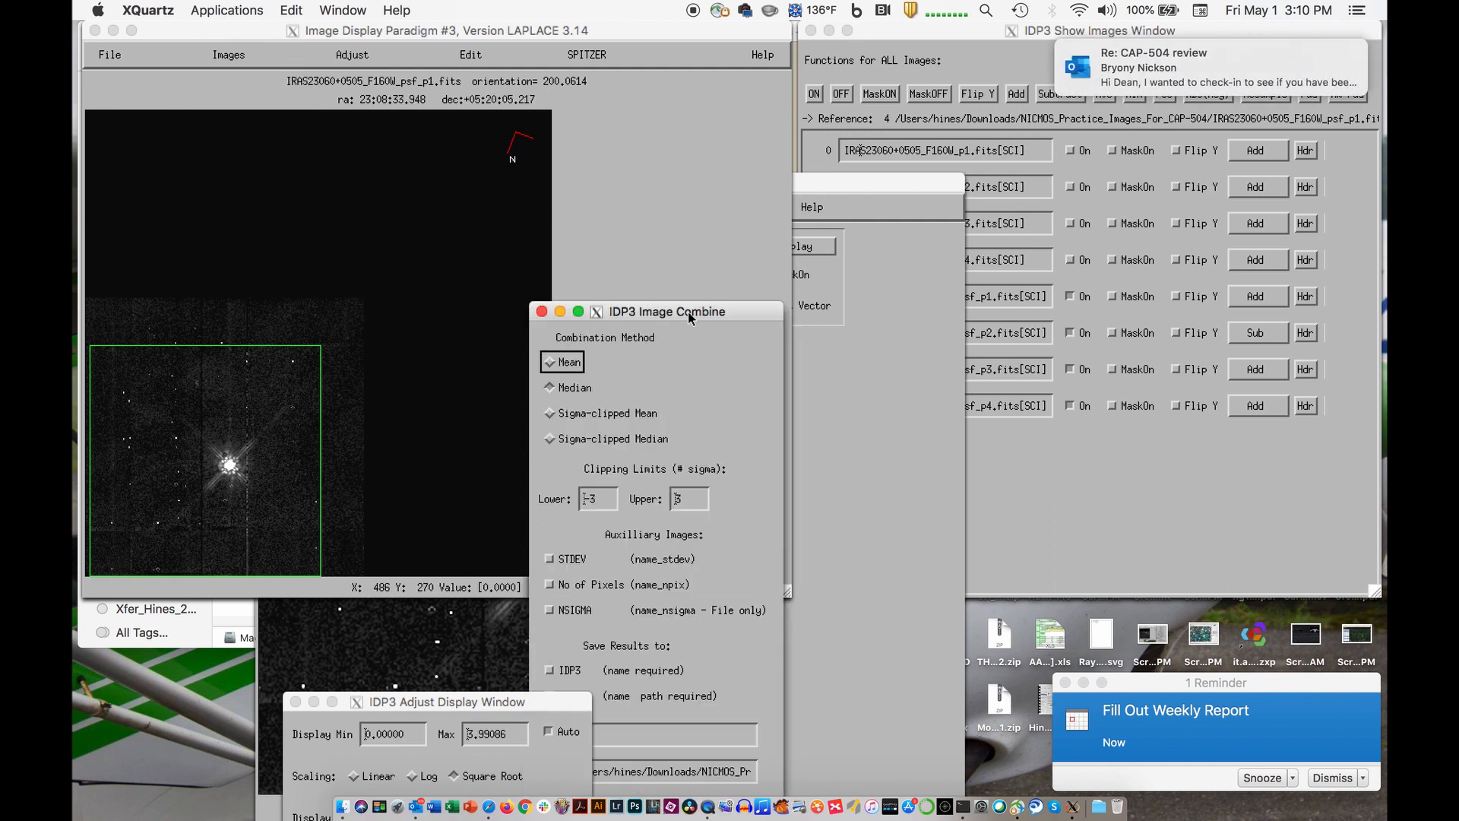
drag(690, 311, 777, 122)
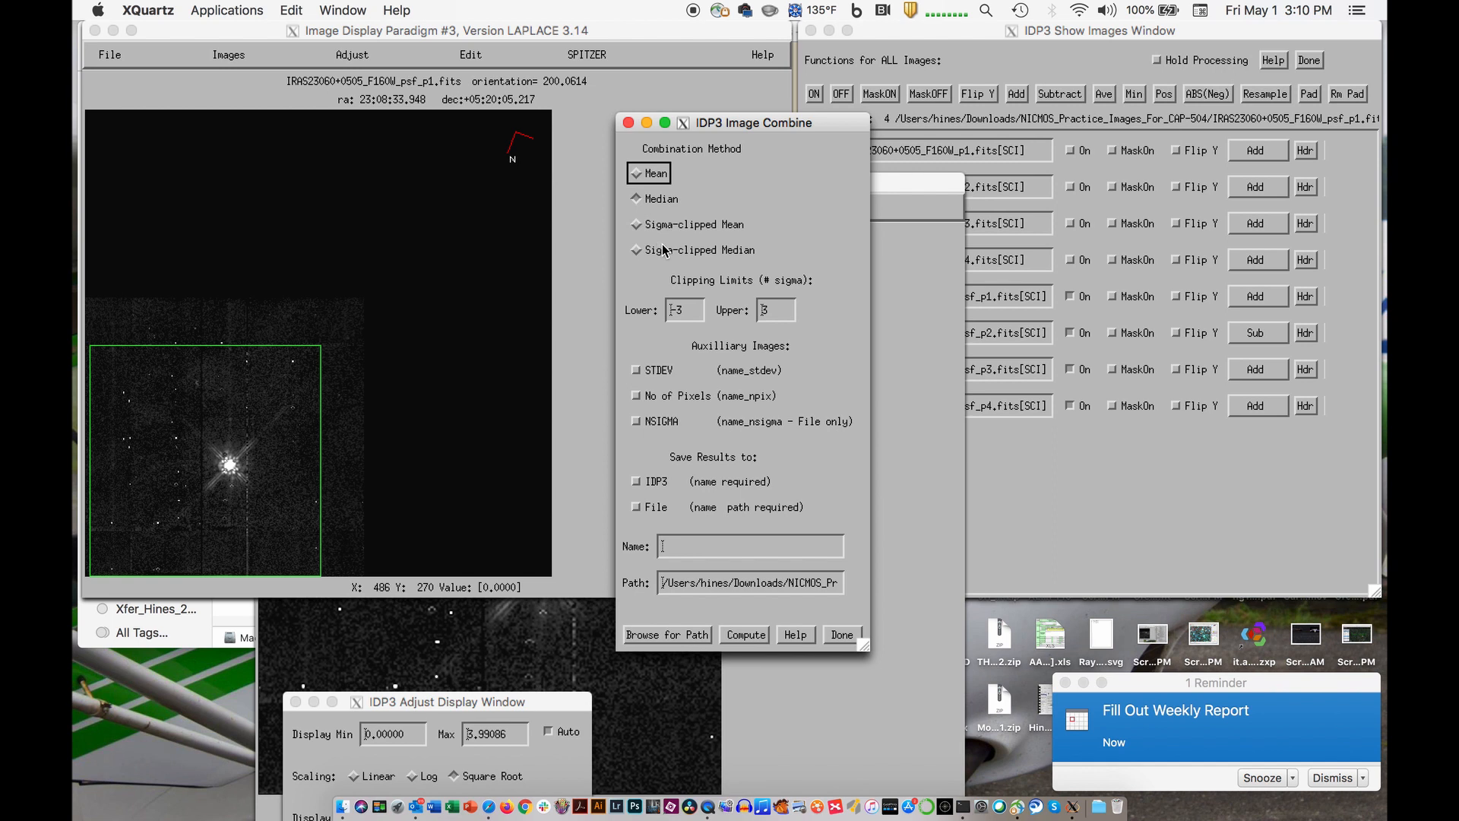
- Set the combination method to Sigma-clipped Median and save the results to both IDP3 and a file
click(637, 252)
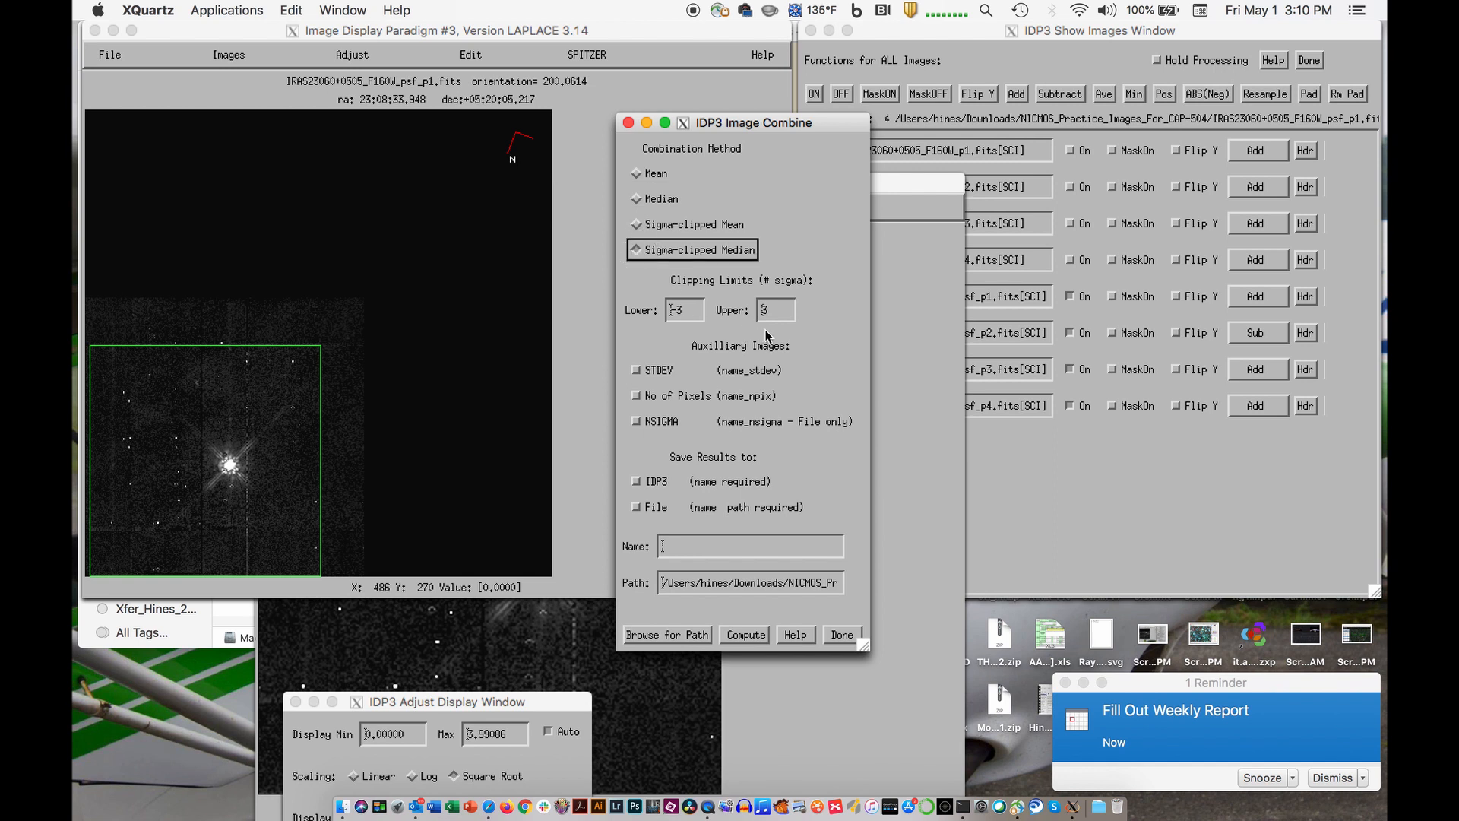
click(636, 482)
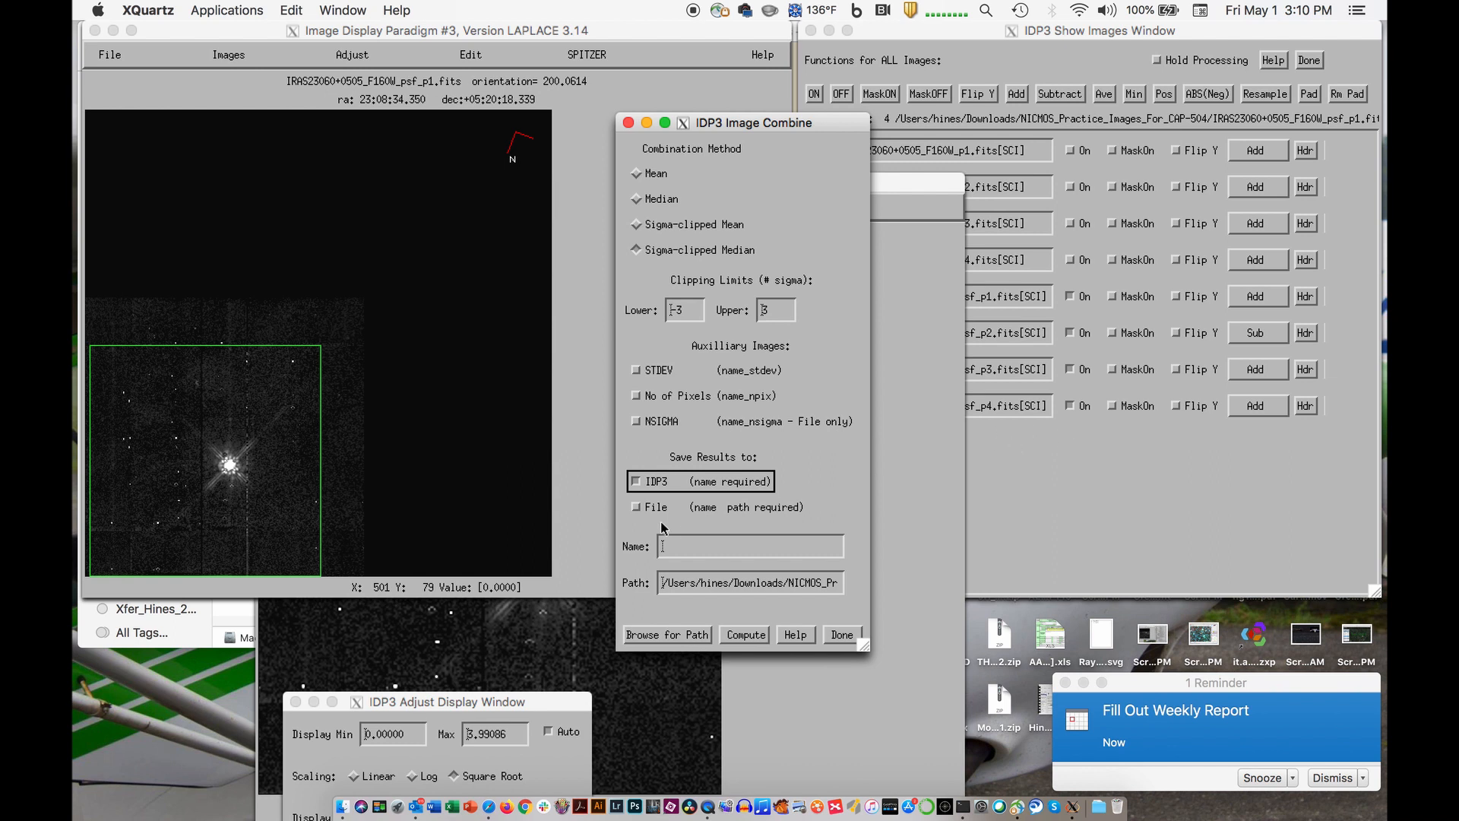
click(637, 507)
- Name the combined image F160W_Sig_Clip_Median.fits and compute it
click(694, 551)
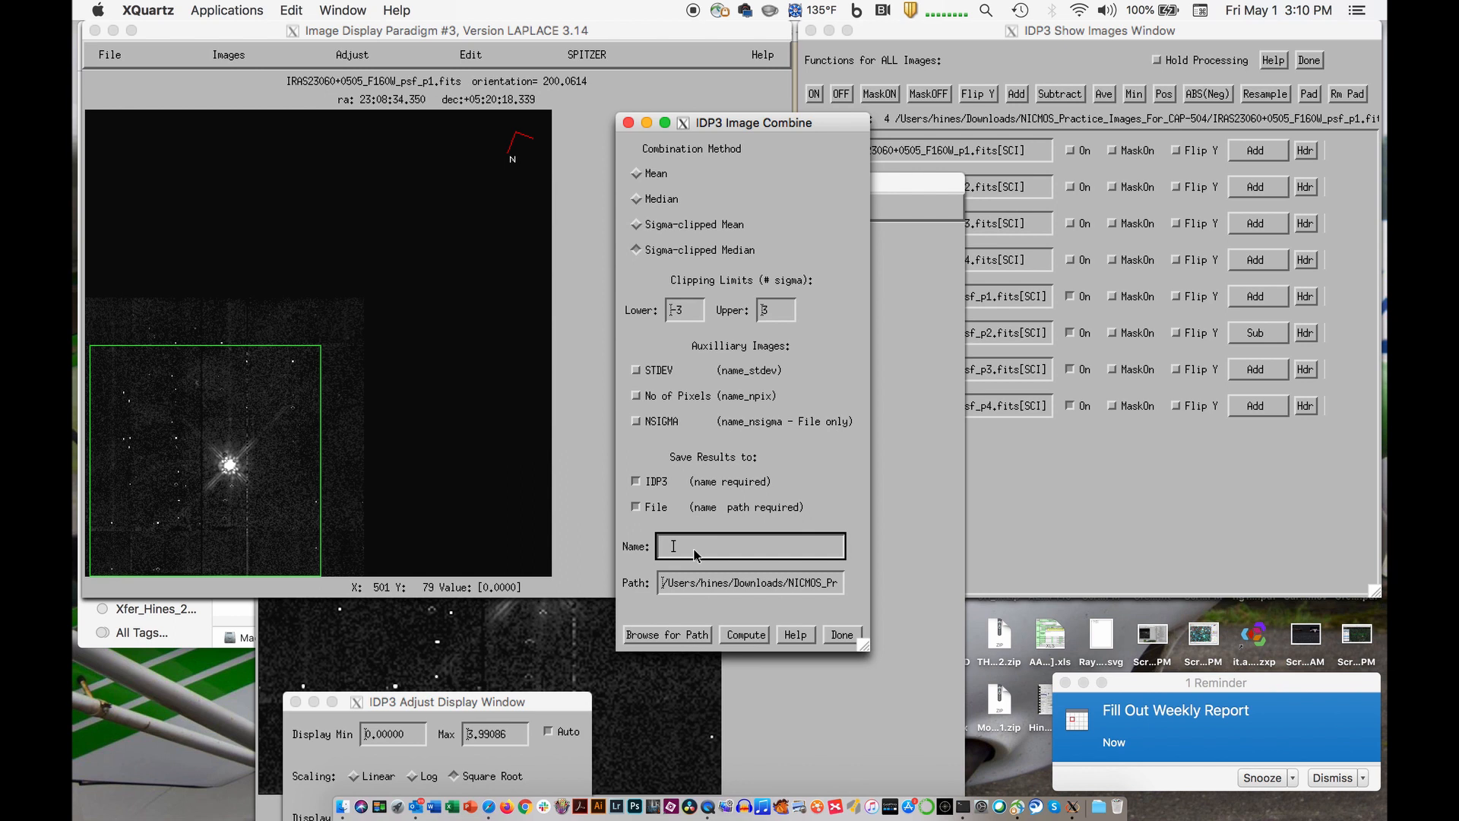
text(F160W)
text(_Medi)
key(BackSpace)
key(BackSpace)
key(BackSpace)
key(BackSpace)
key(BackSpace)
text(_Sig_Clip_Median.f)
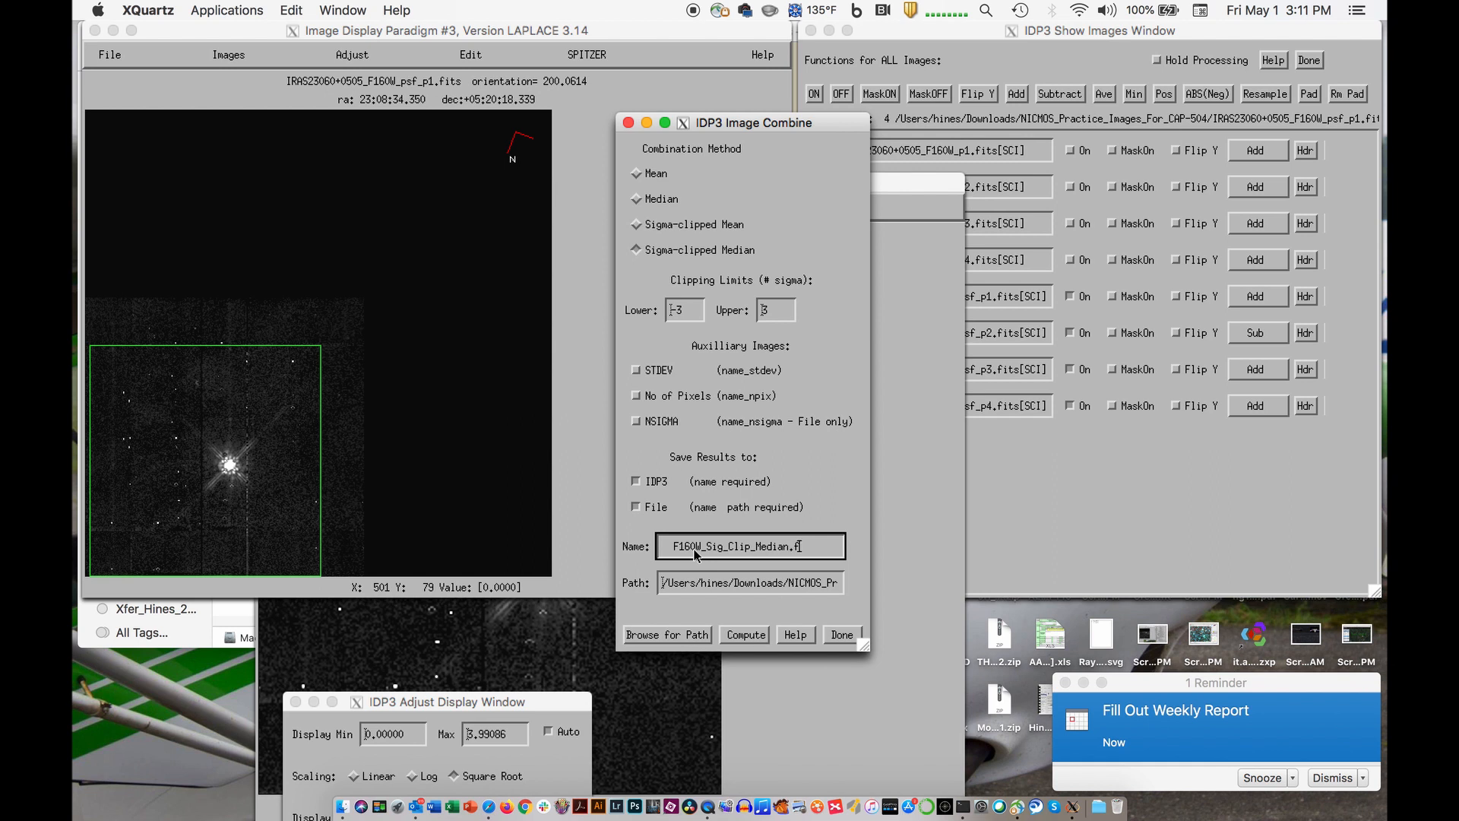
text(its)
click(747, 634)
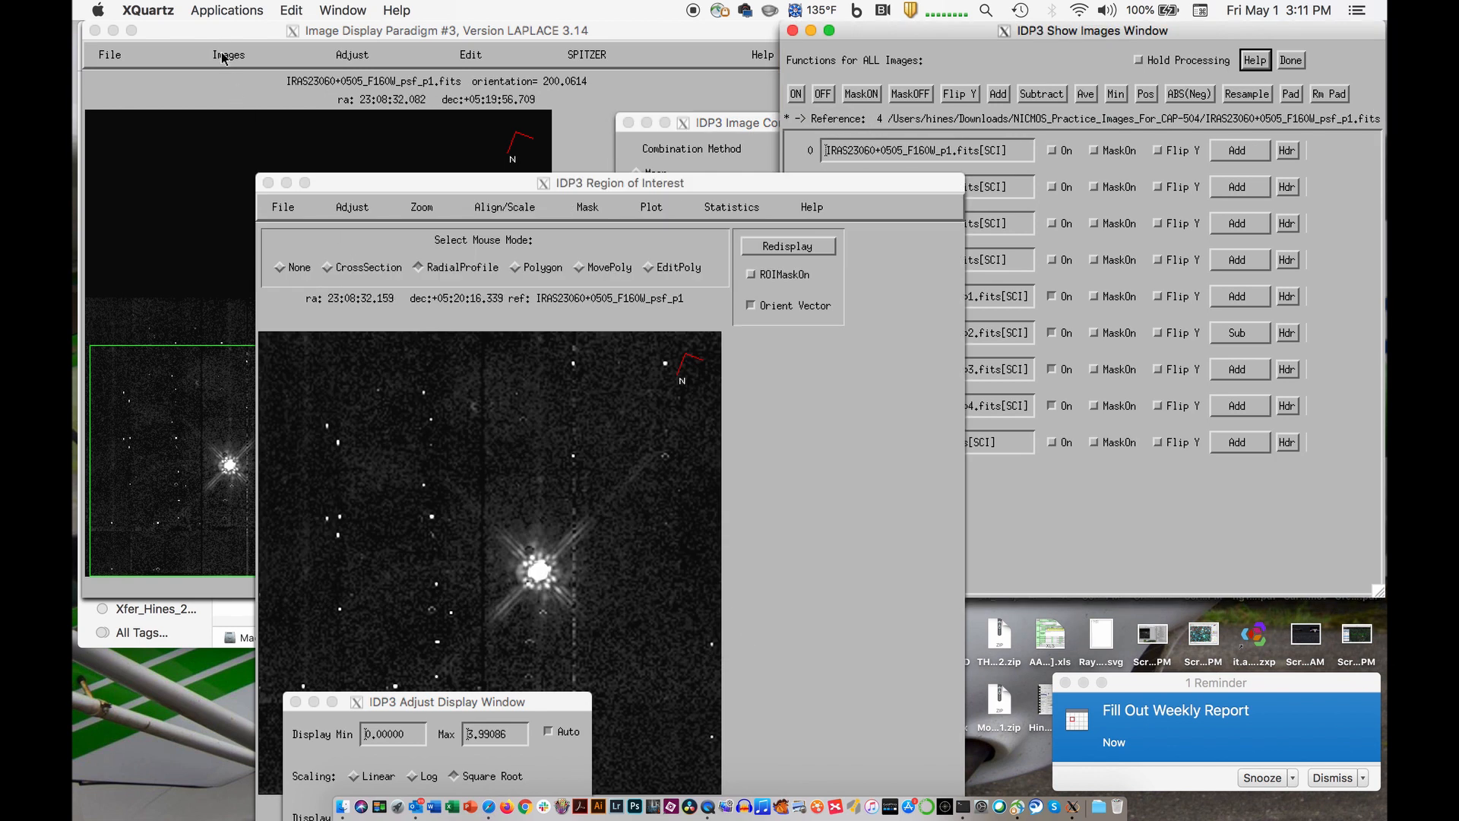
- Uncover the IDL terminal to check the image combination's progress log, and put the main display window back in place
drag(219, 35, 234, 337)
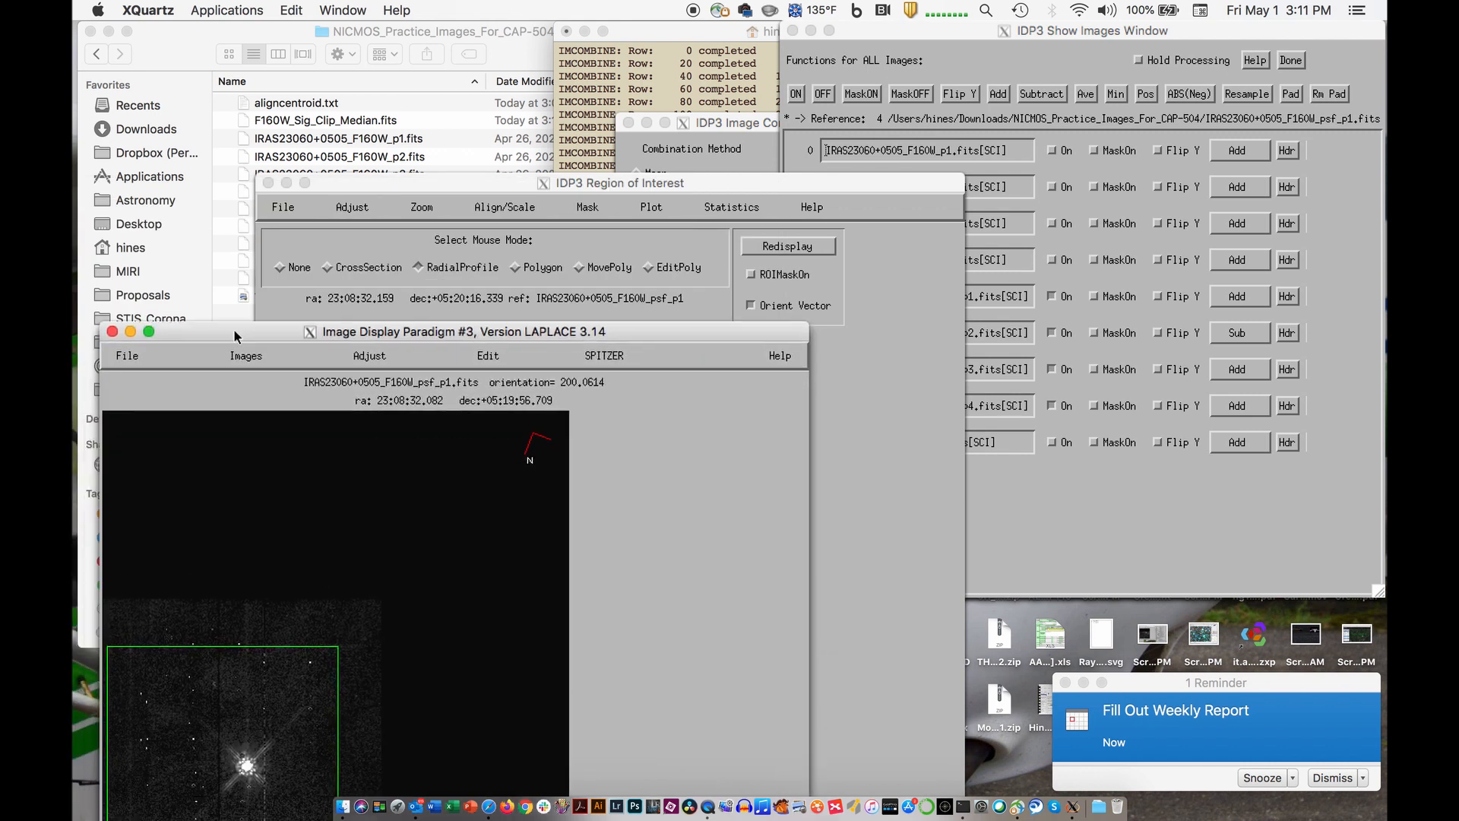
click(633, 44)
scroll(363, 104, up, 5)
scroll(363, 104, down, 3)
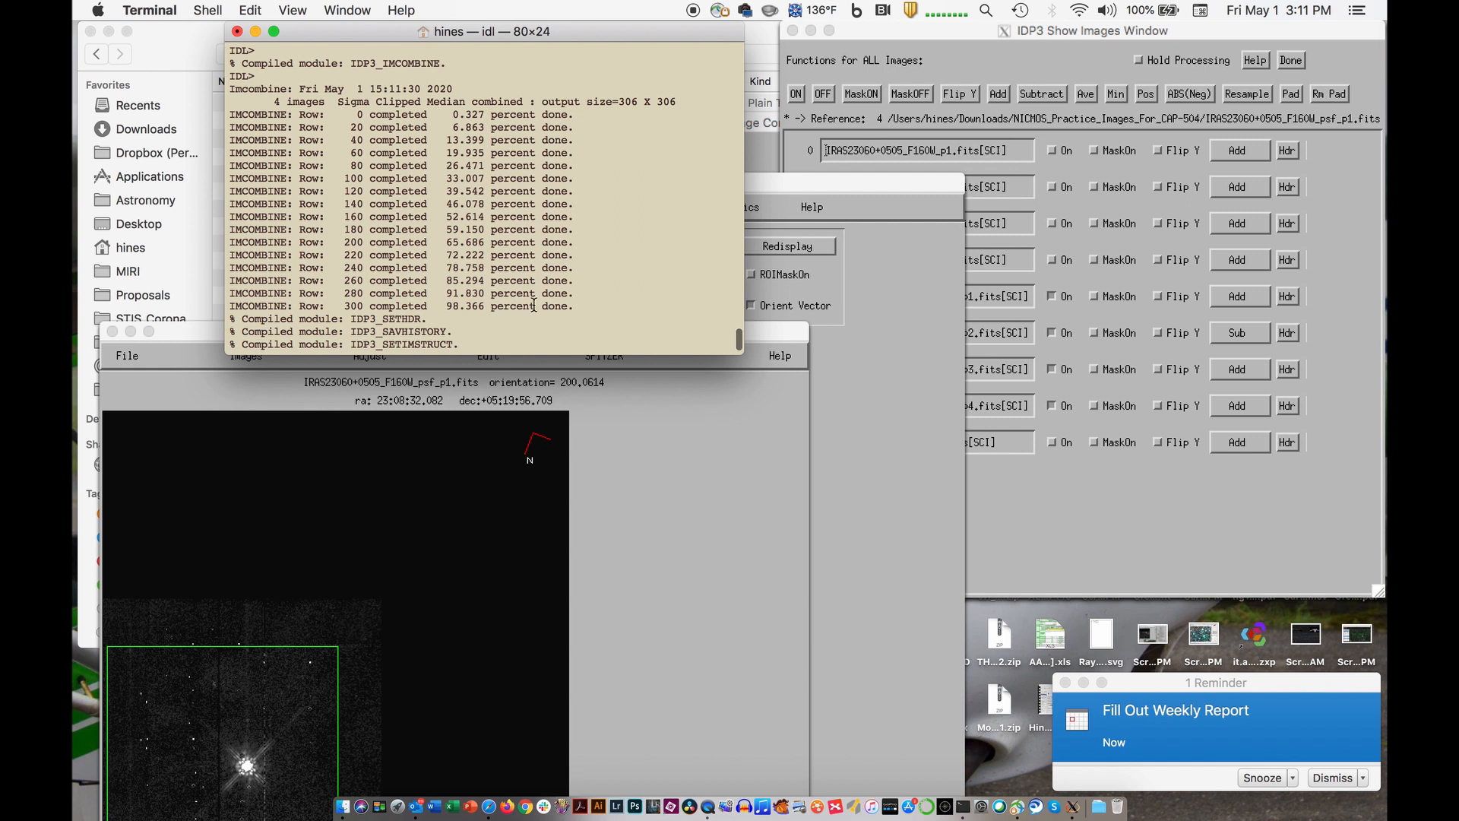
click(749, 328)
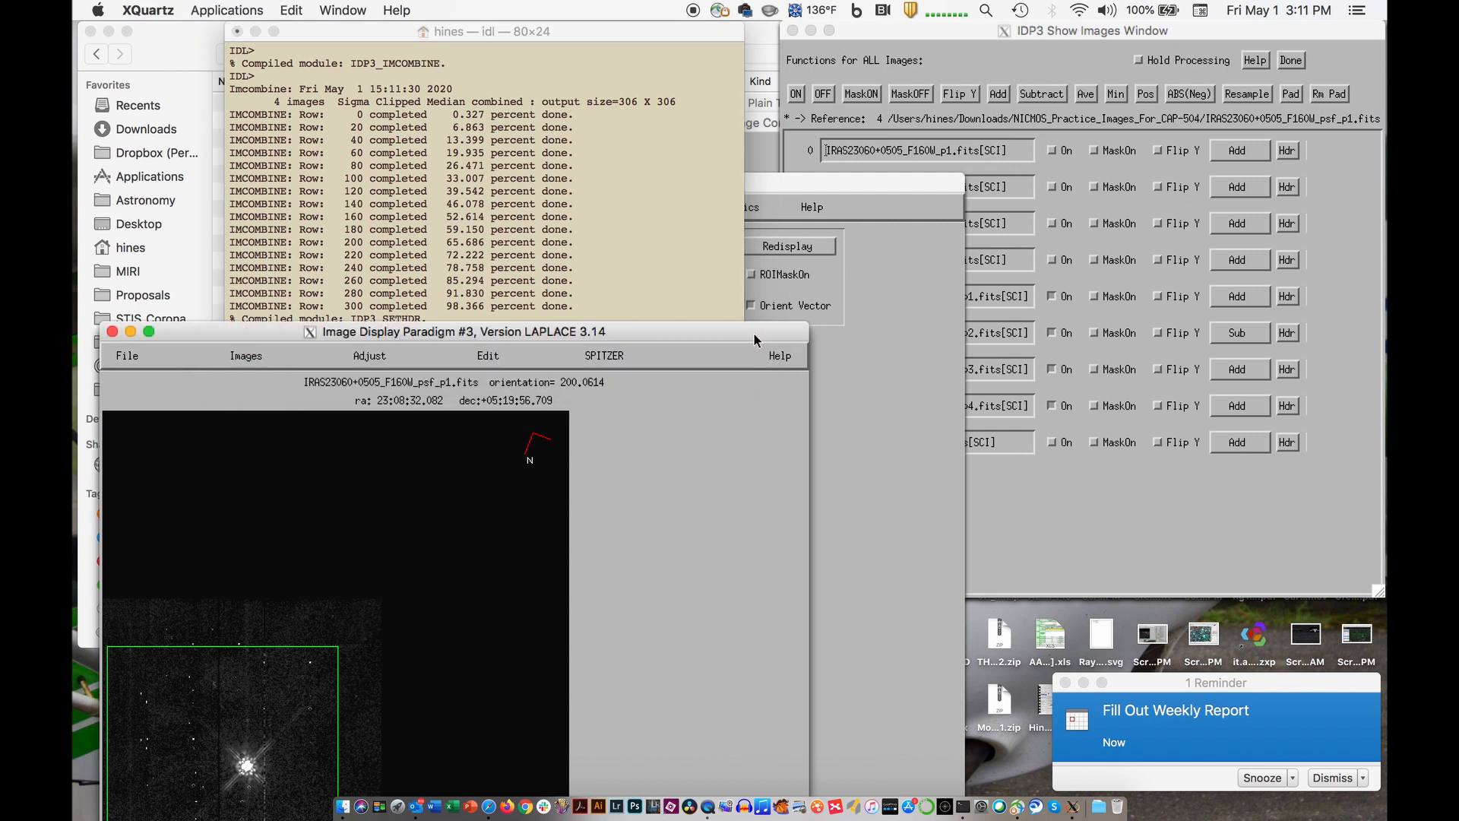
click(1076, 487)
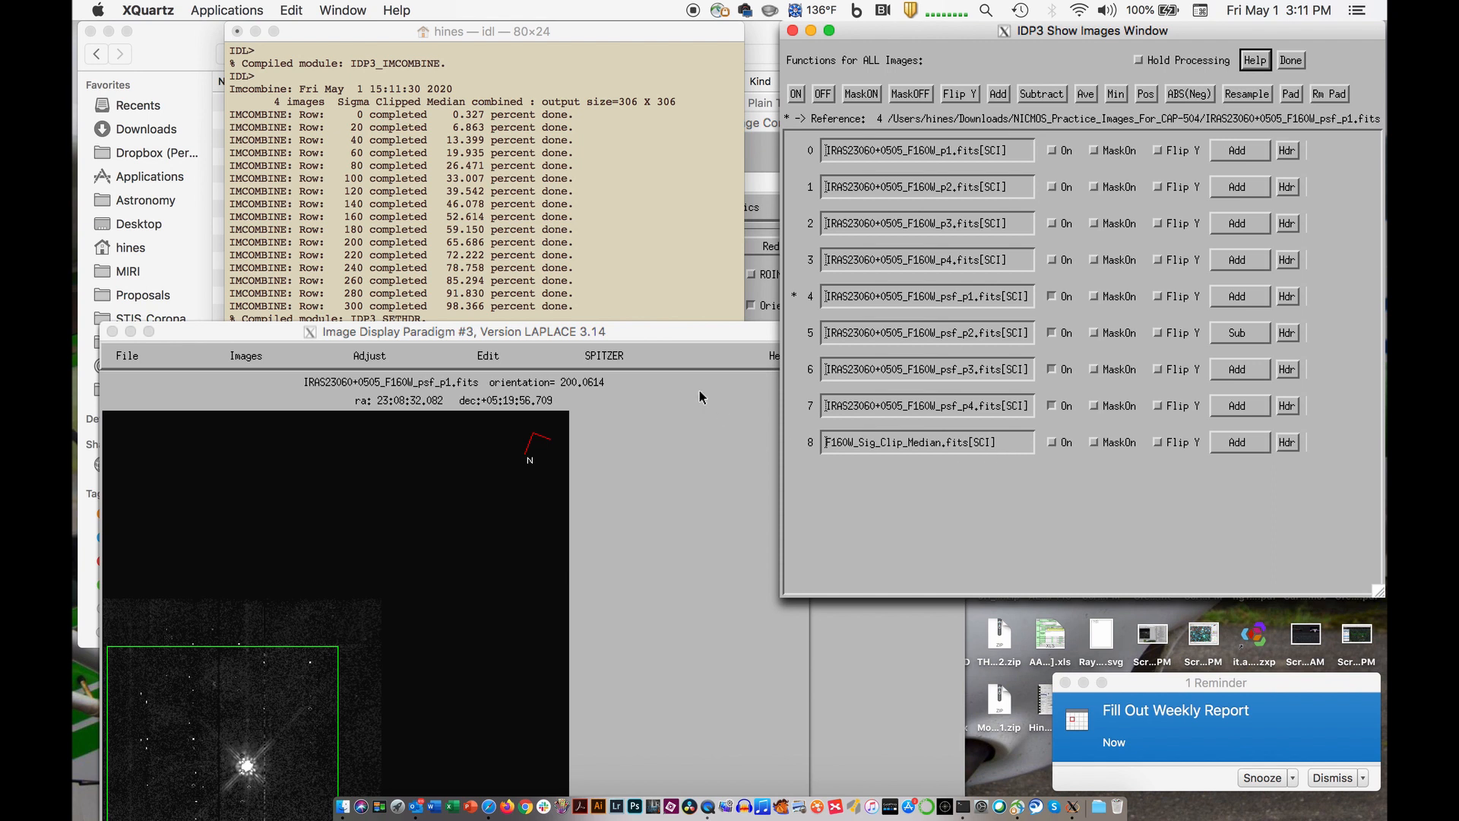
drag(699, 331, 682, 31)
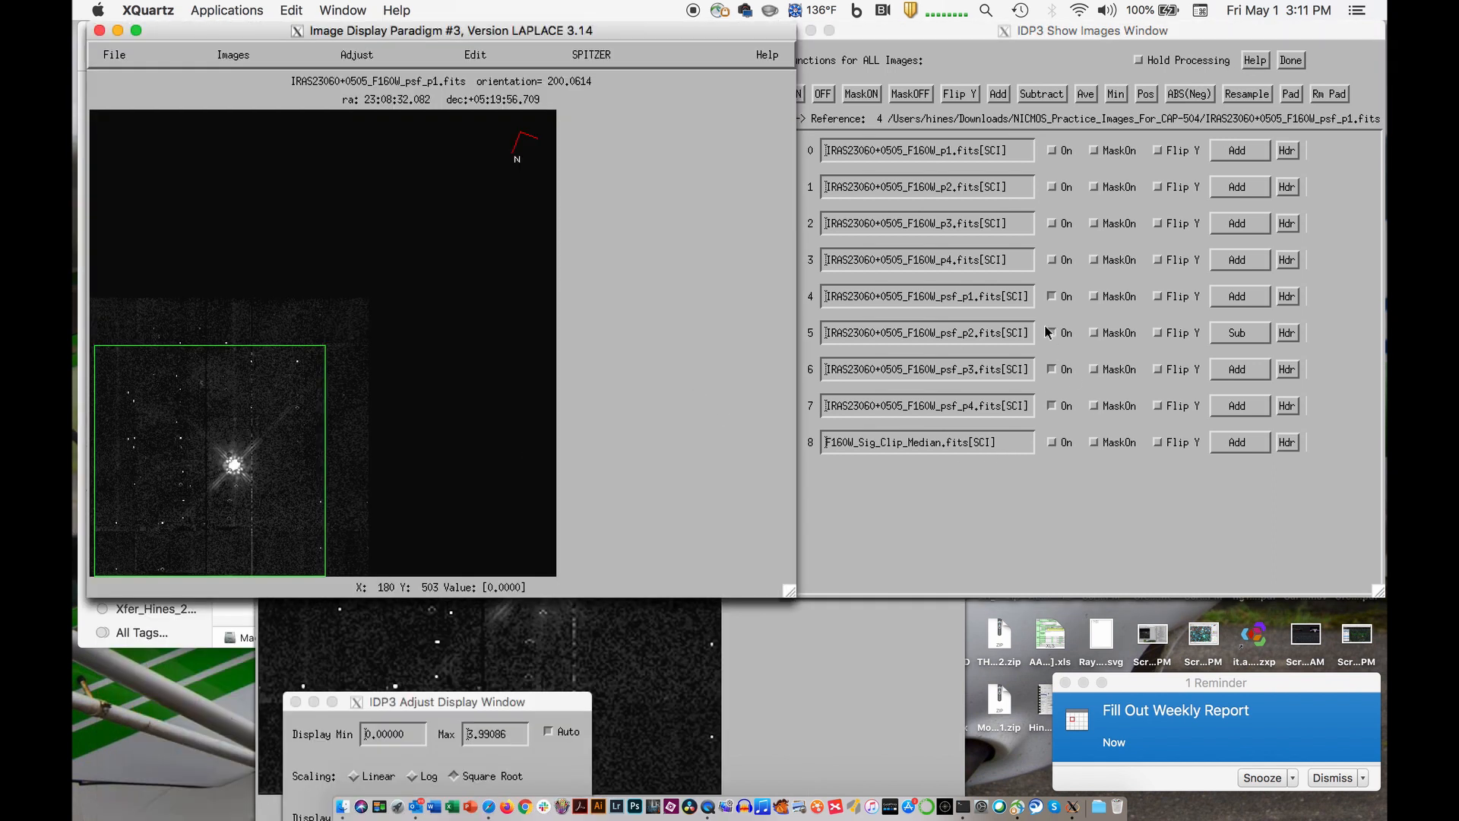
- Turn off all images and display only the combined F160W_Sig_Clip_Median.fits in the main and Region of Interest windows
click(1049, 411)
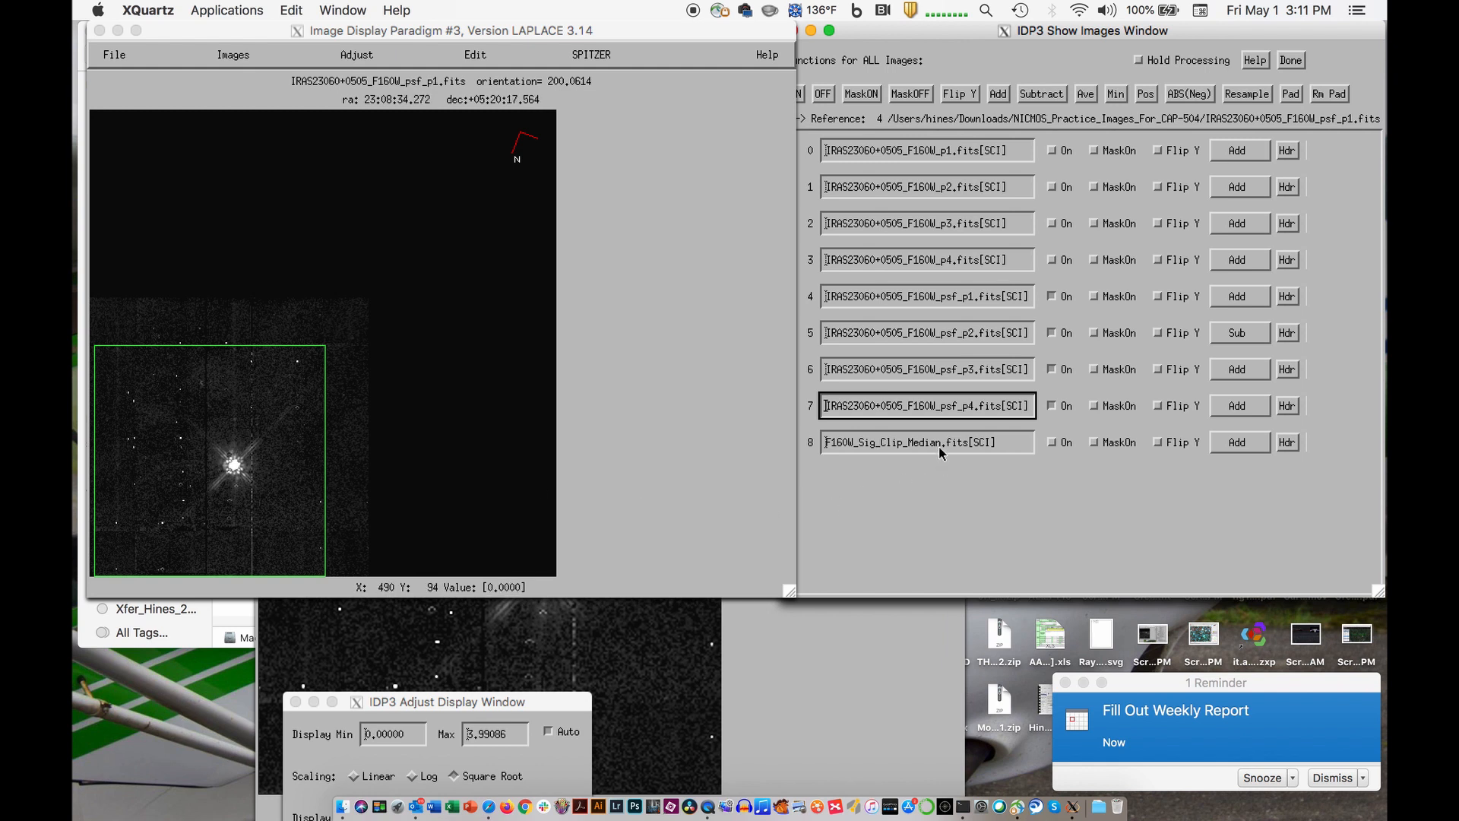
click(823, 95)
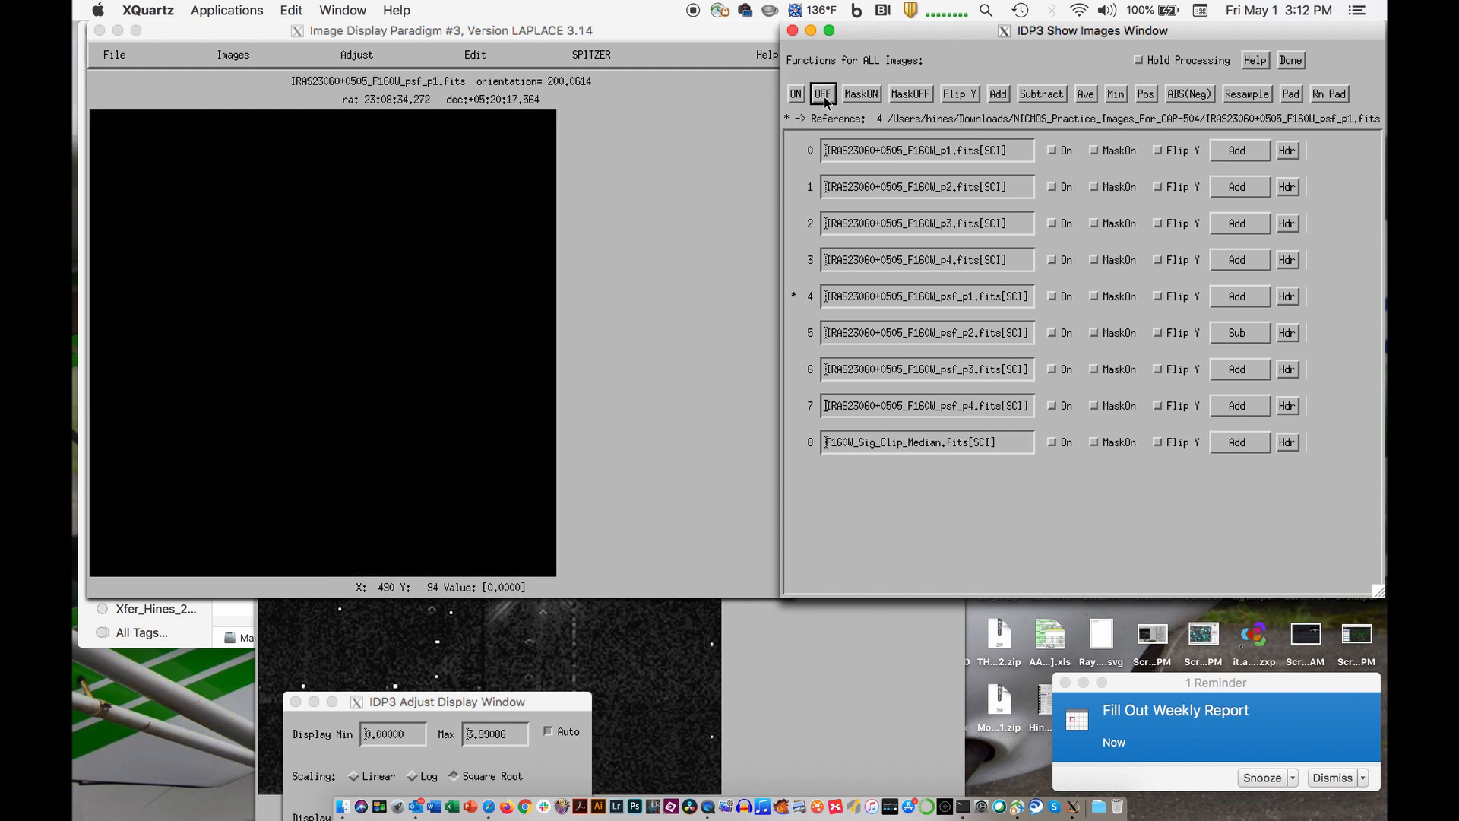
click(1053, 443)
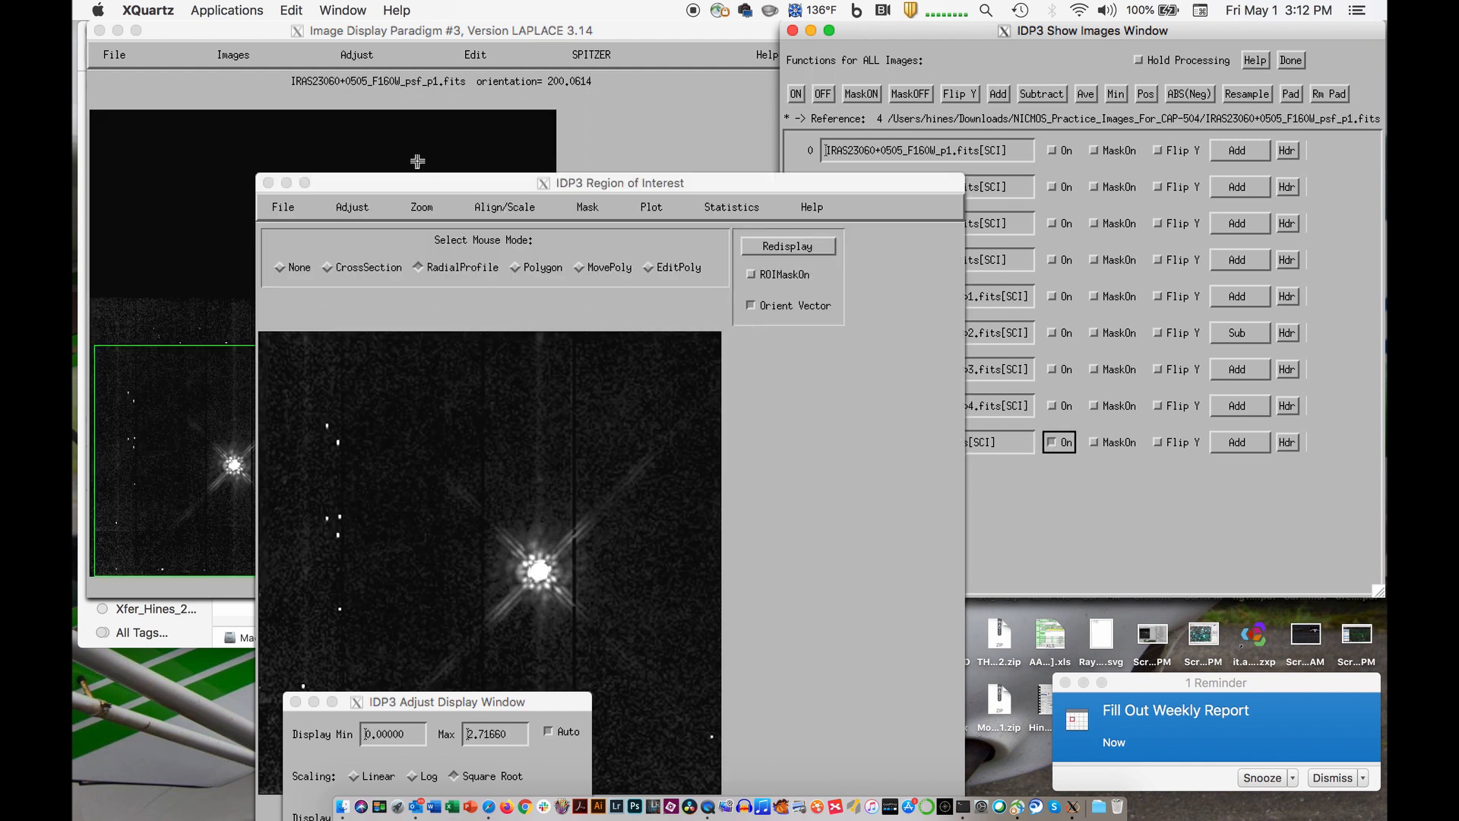
drag(415, 183, 346, 112)
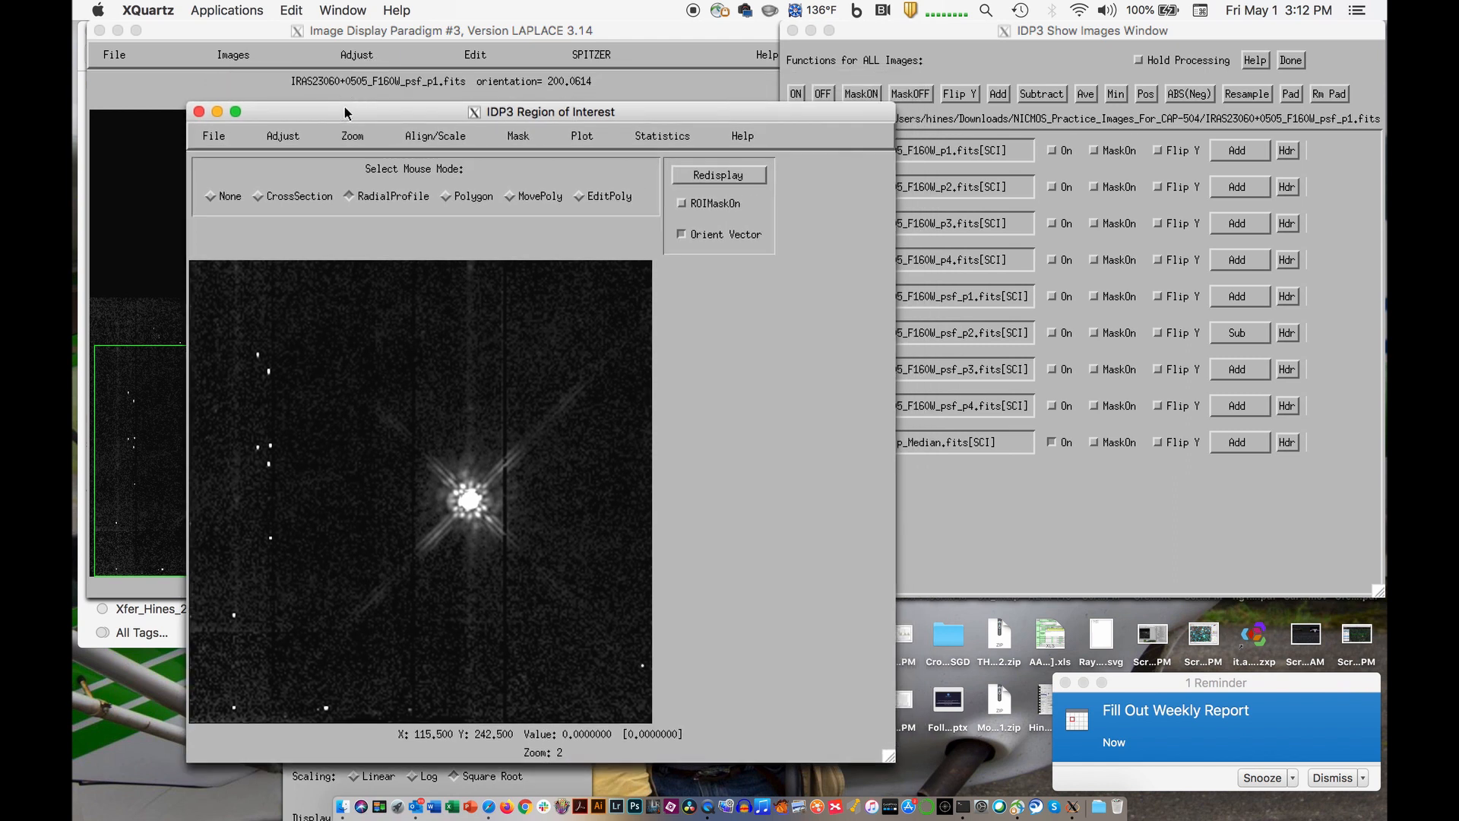
click(449, 95)
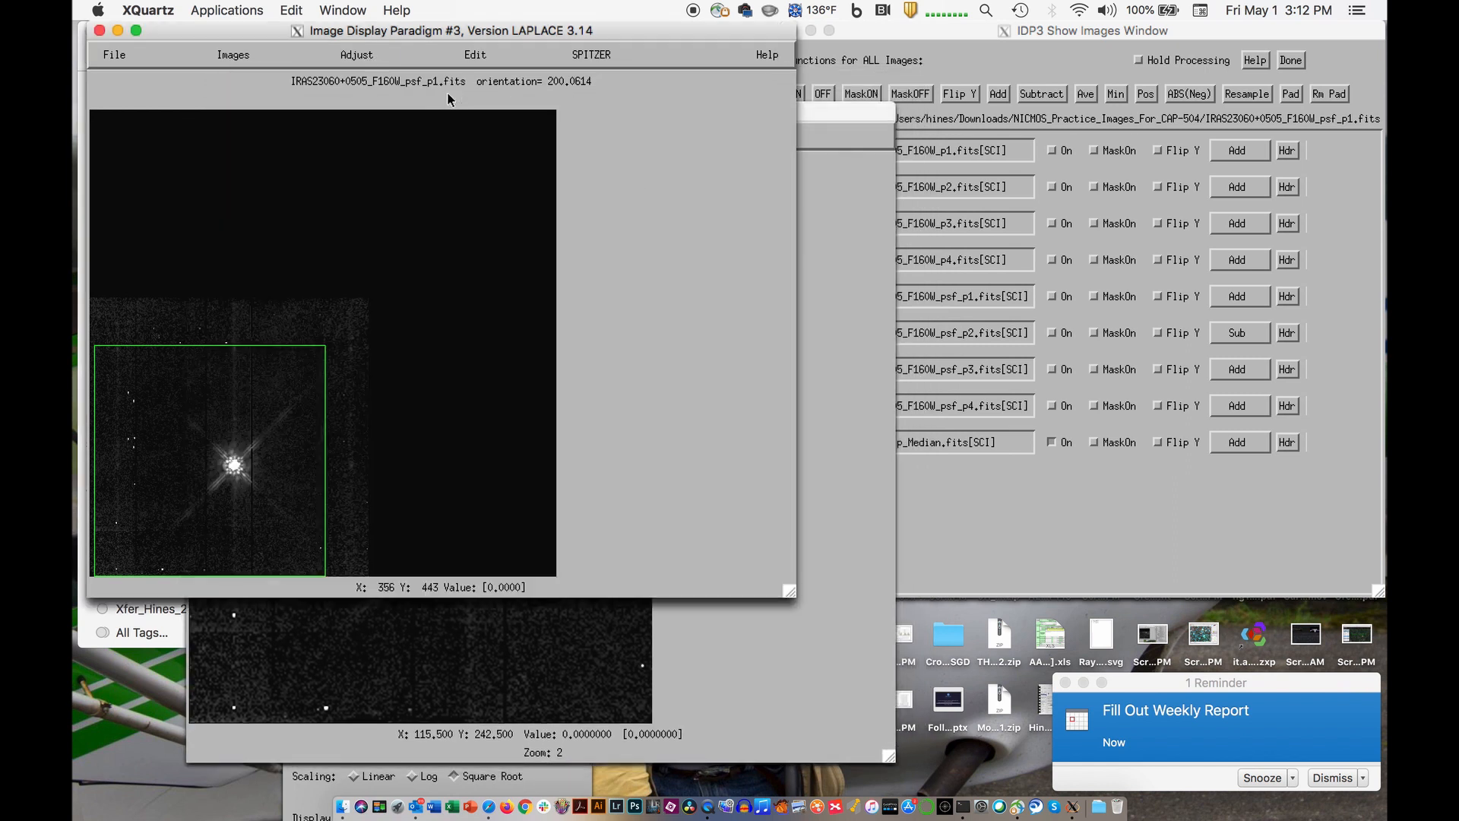
click(1006, 475)
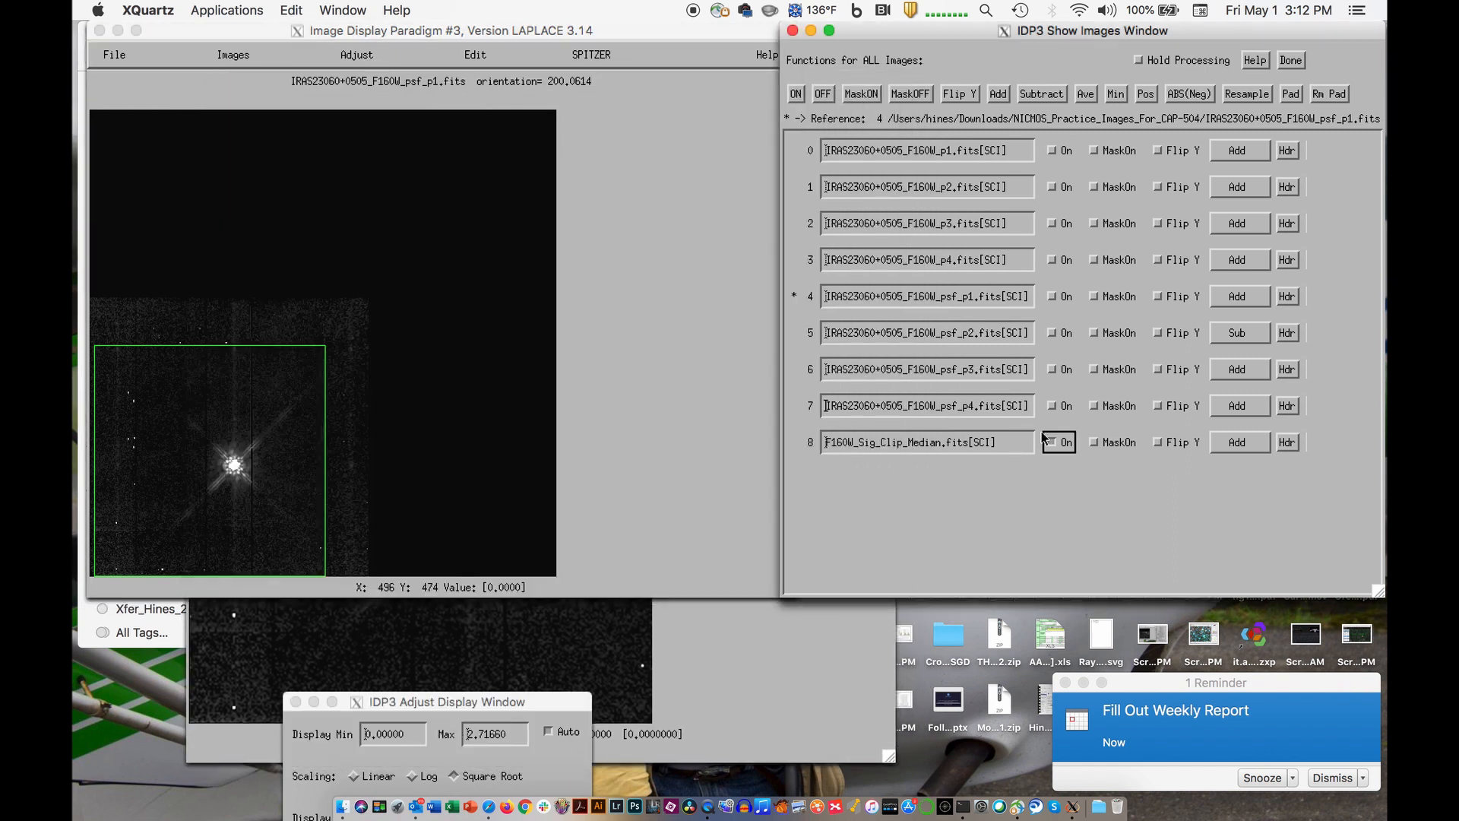
- Turn off the combined PSF image, view psf_p4 briefly, and make IRAS23060+0505_F160W_p1.fits the reference image
click(1054, 443)
click(1053, 409)
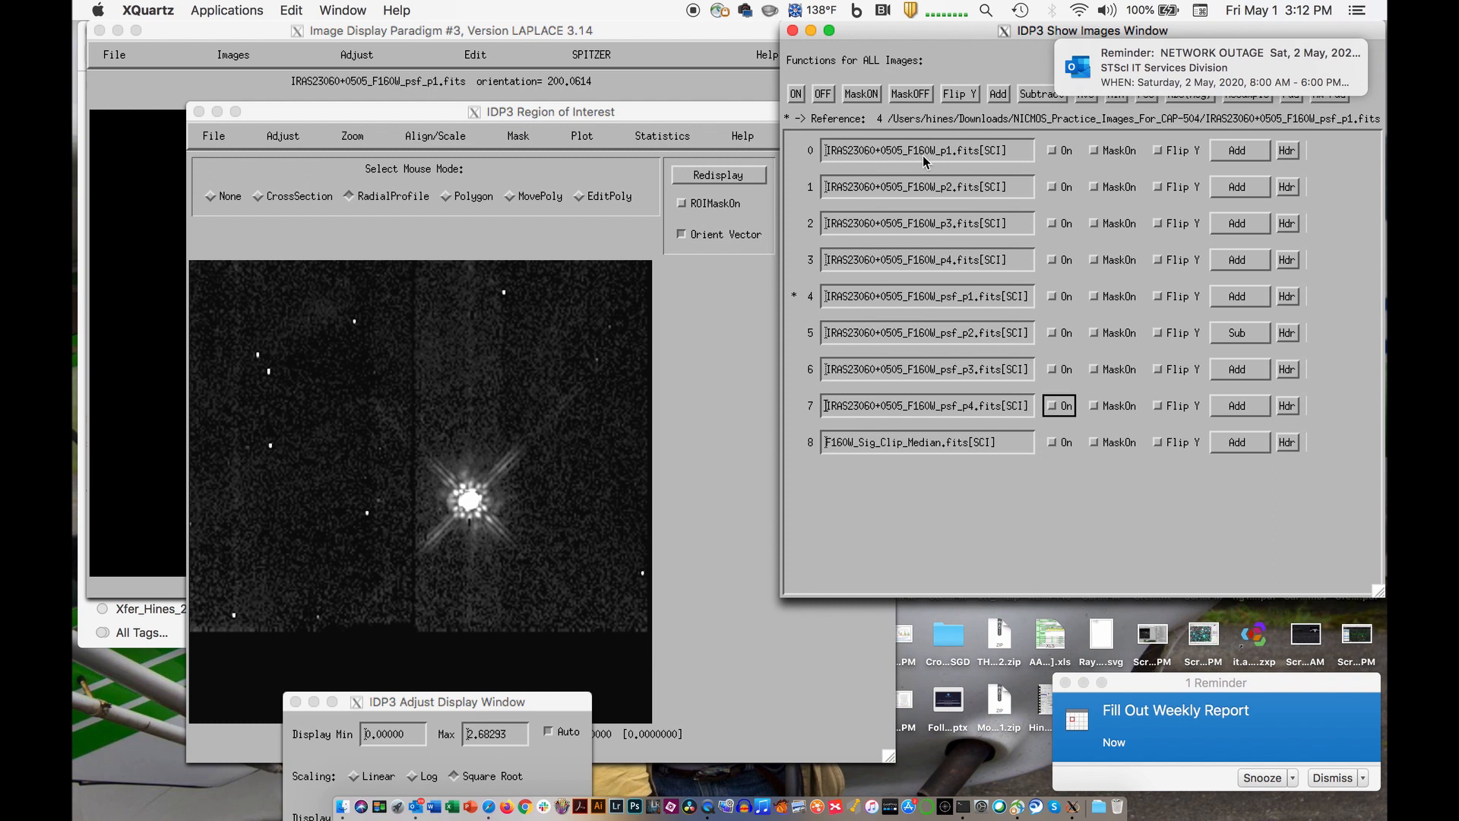
click(921, 152)
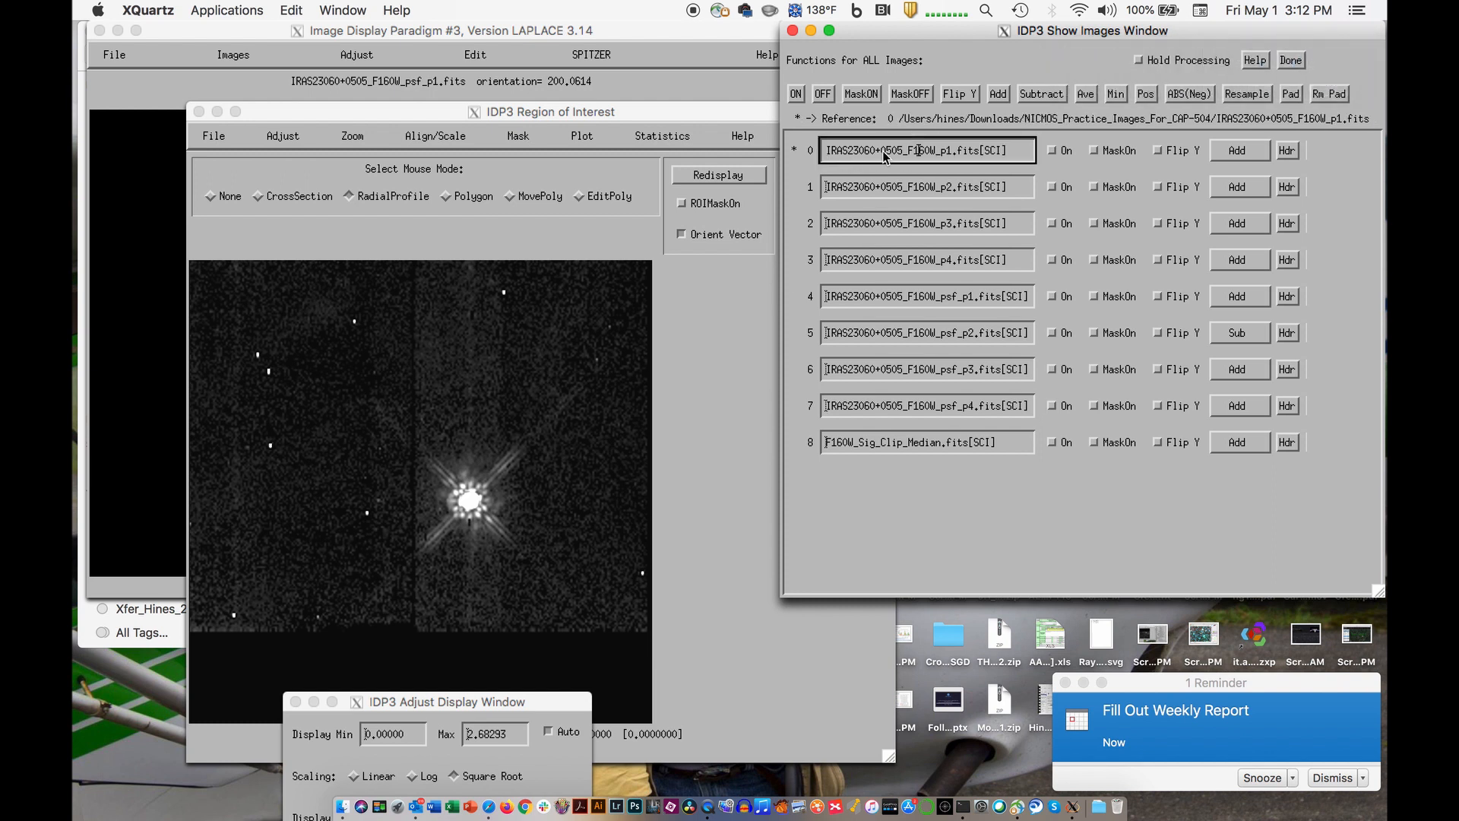
- Turn on only the F160W p1, p2, p3 and p4 target images and move the Region of Interest window clear of the image list
click(1053, 151)
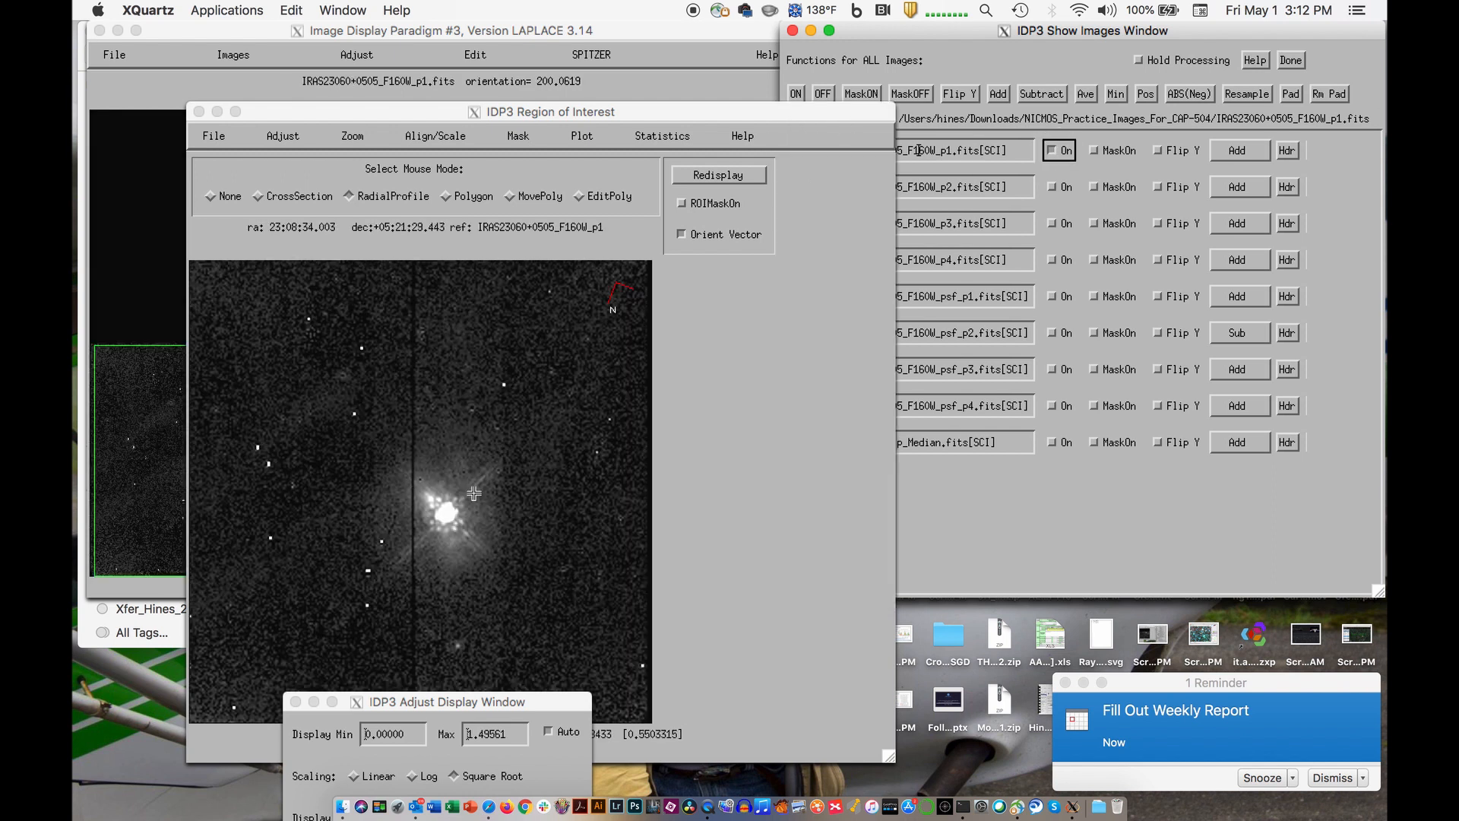
click(1053, 187)
click(1053, 224)
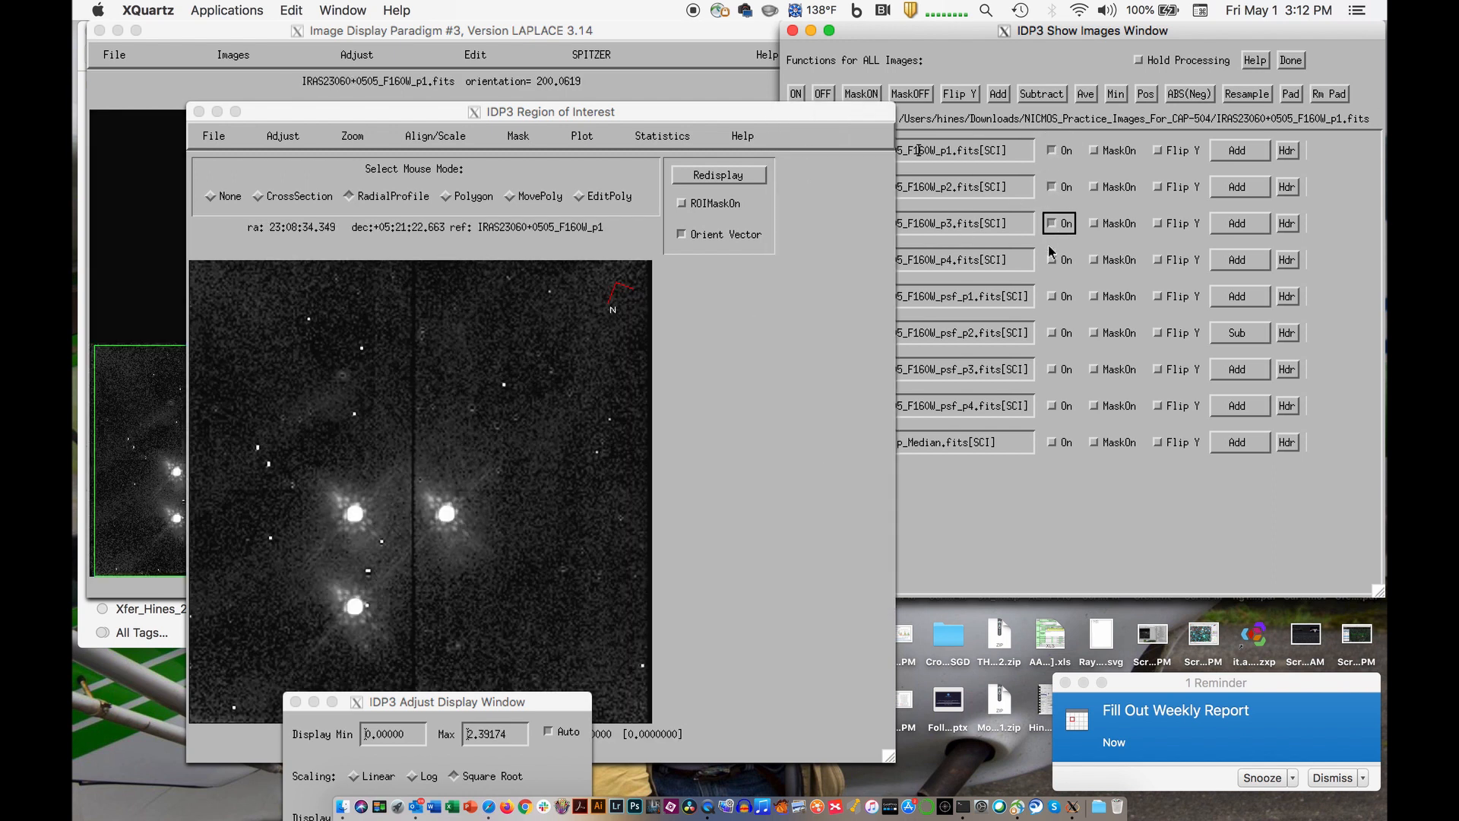
click(1054, 260)
click(1053, 296)
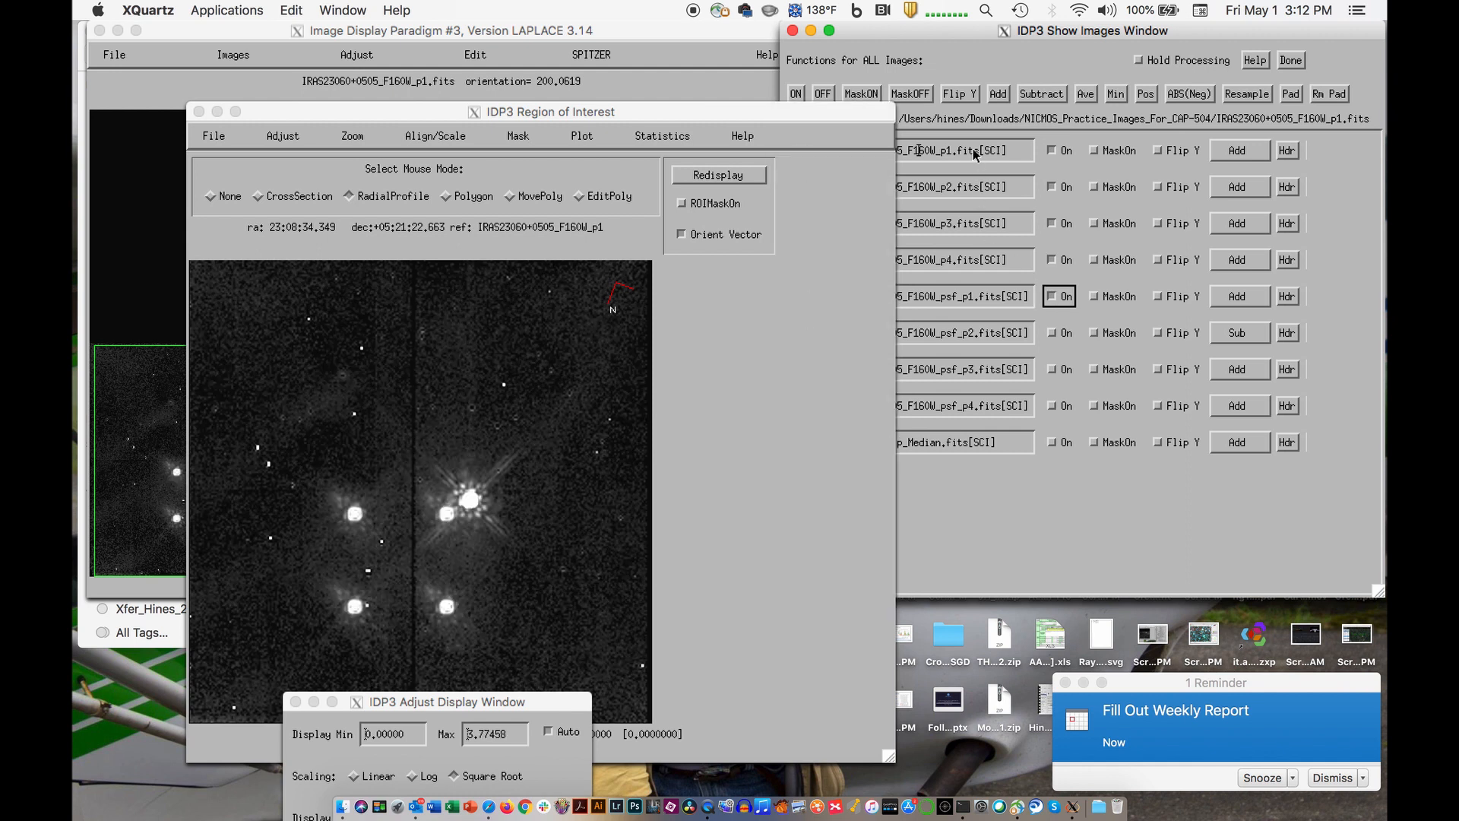
click(975, 152)
drag(853, 112, 728, 113)
click(1047, 298)
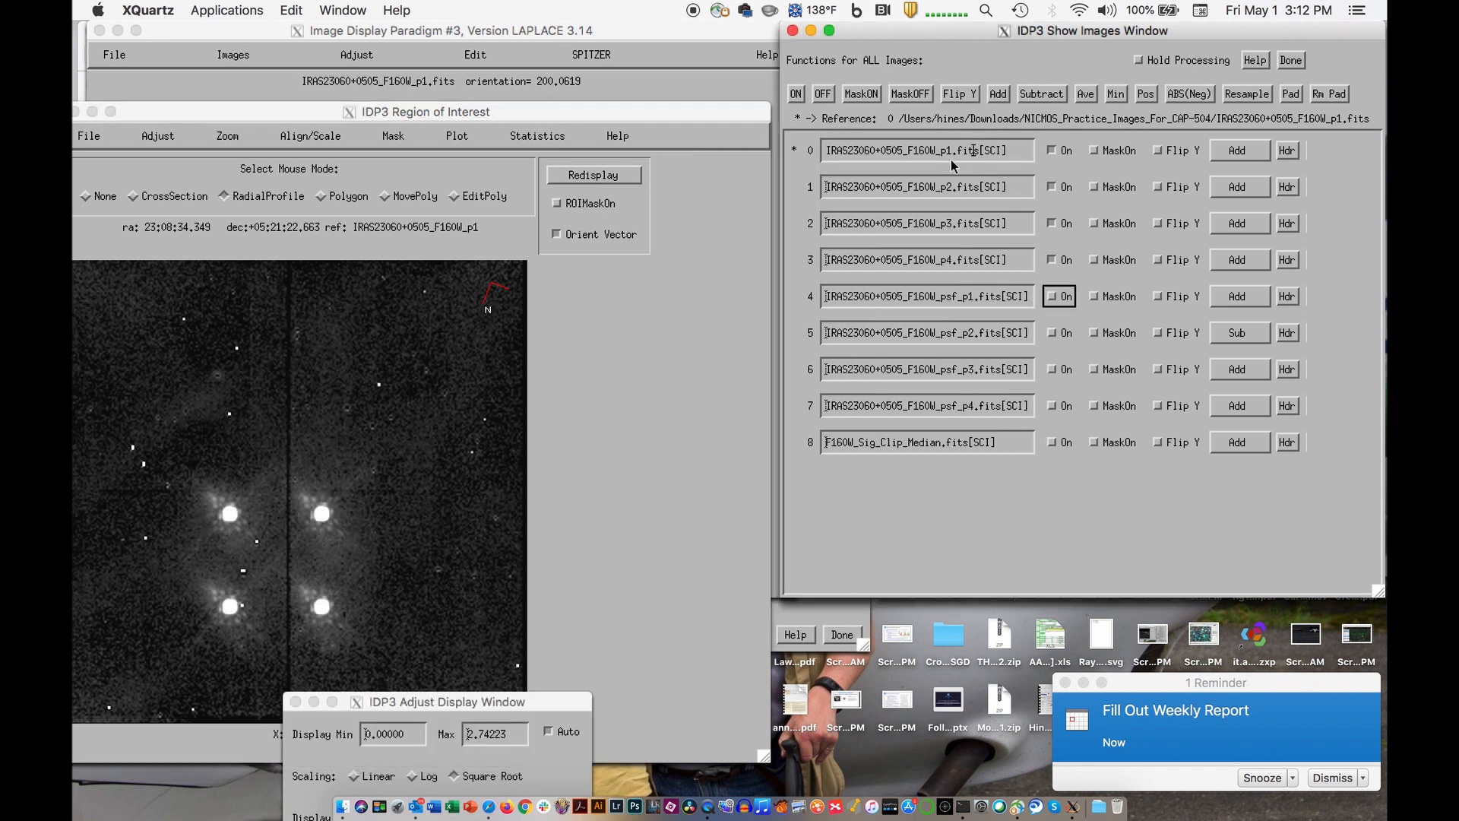
- Align the four target images by WCS from the Region of Interest window
click(683, 319)
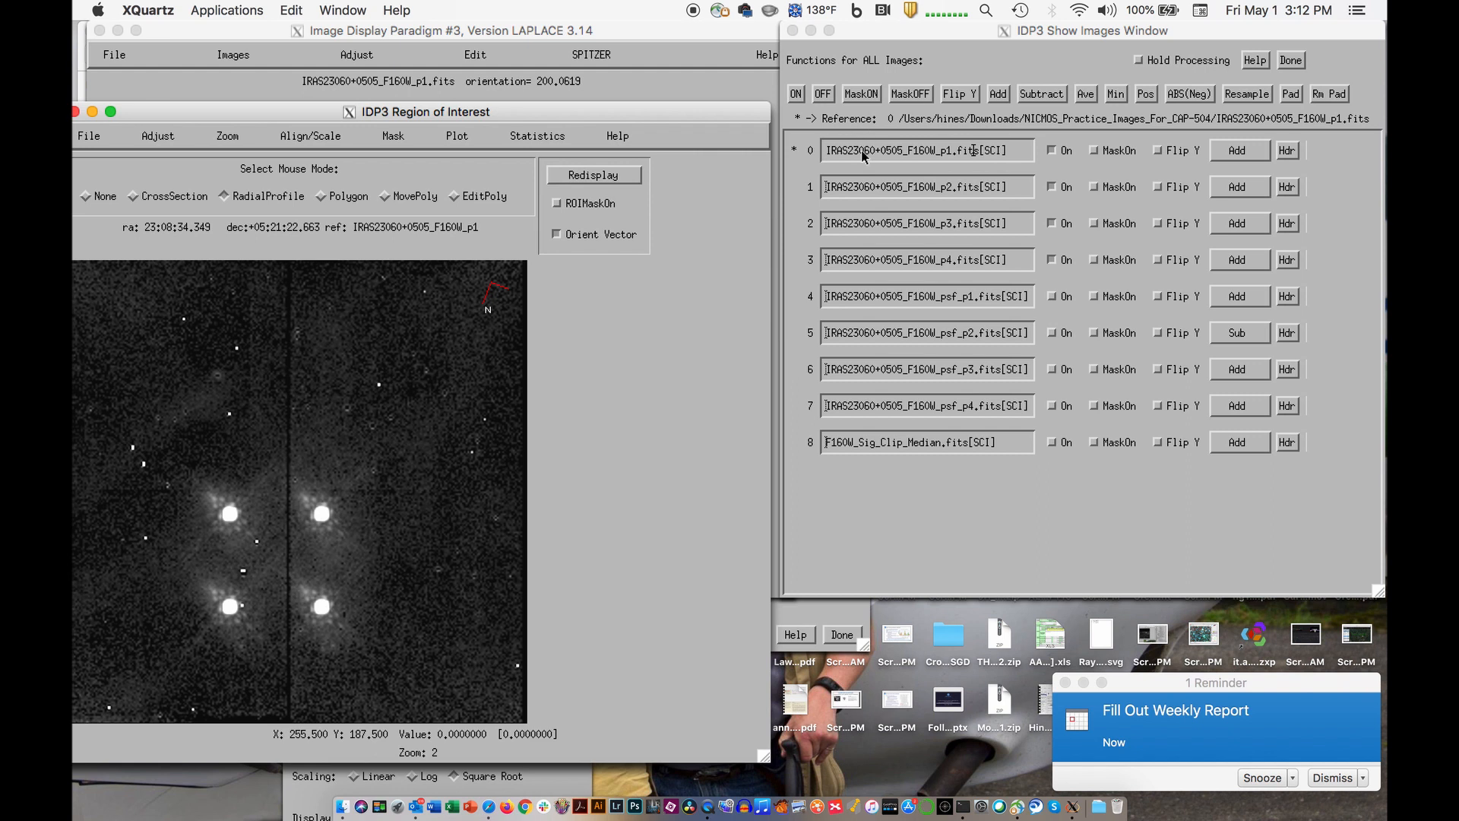
click(304, 141)
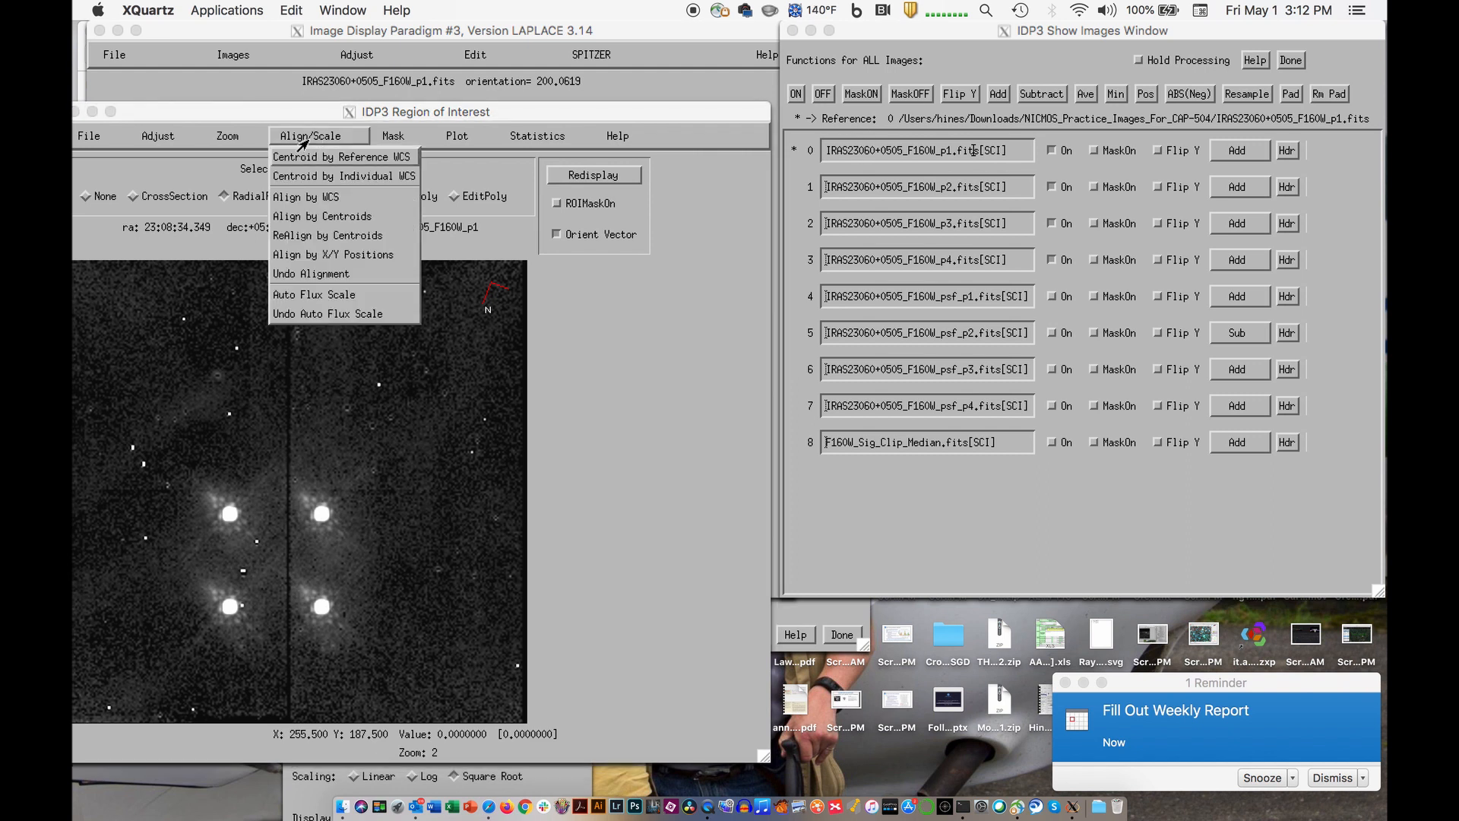
click(292, 198)
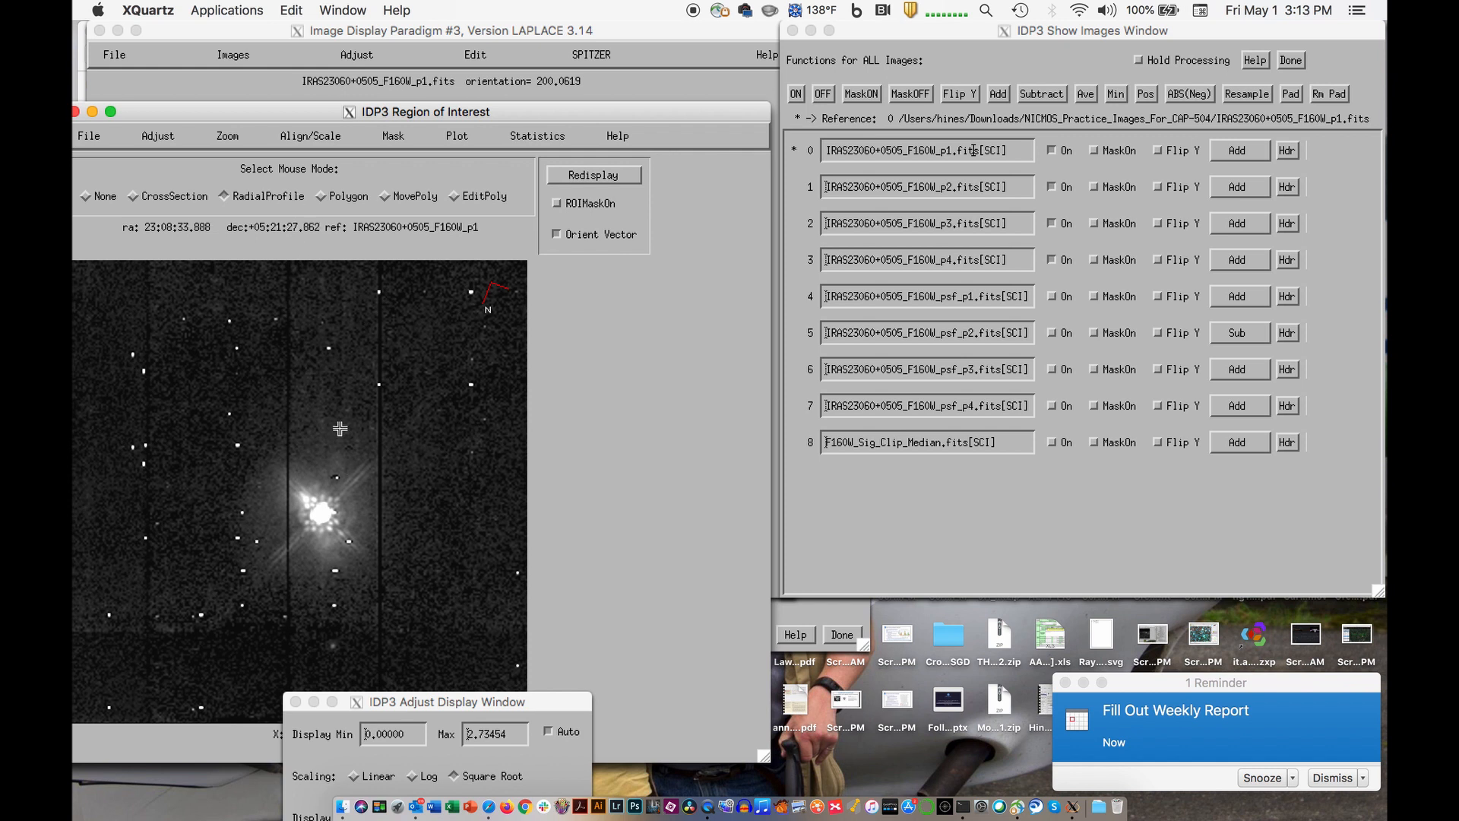
- Turn off the p3 and p4 images and set the p2 image's display function to Sub to check its alignment with p1
click(1053, 260)
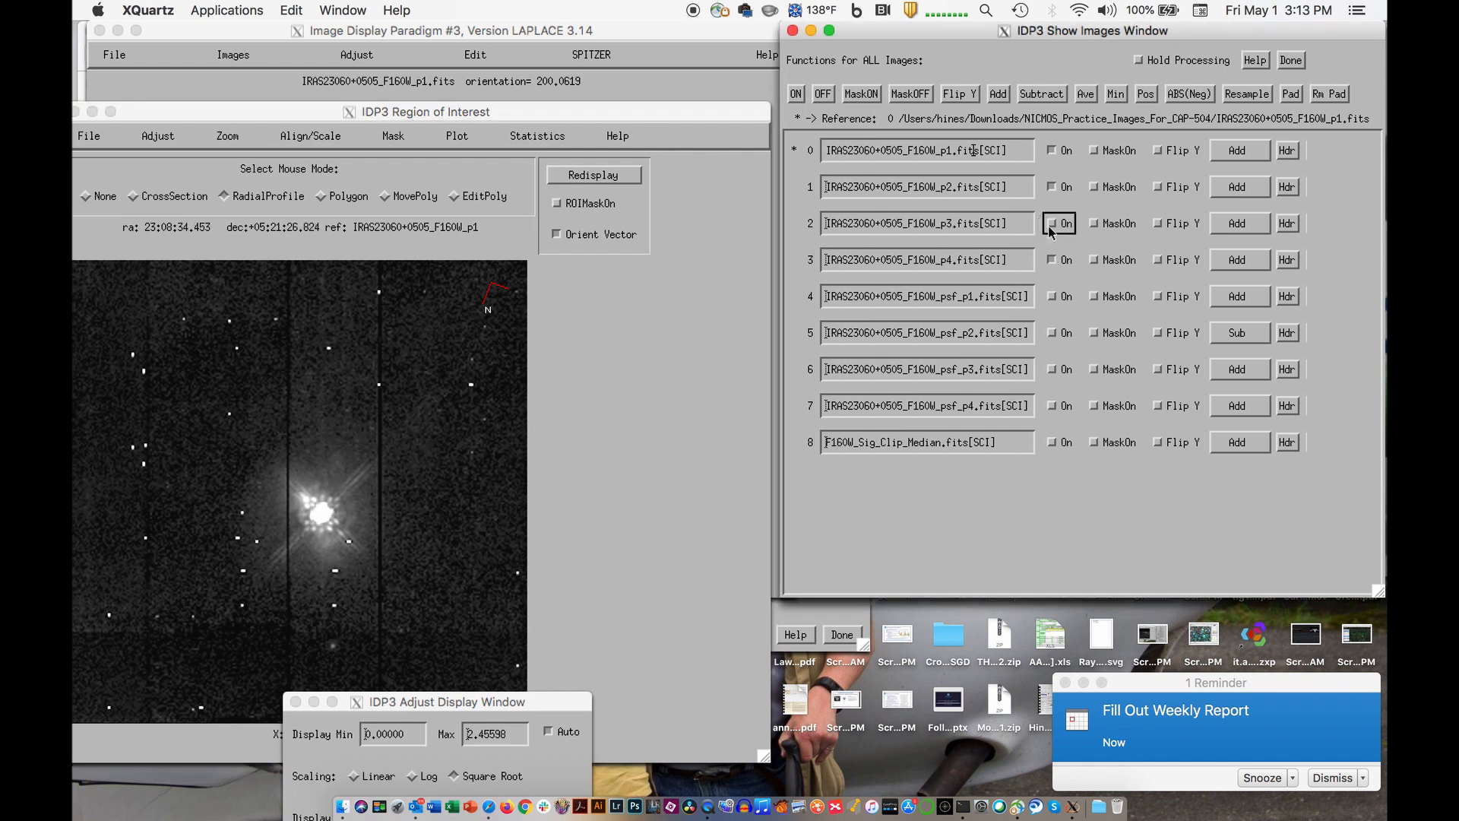
click(1236, 188)
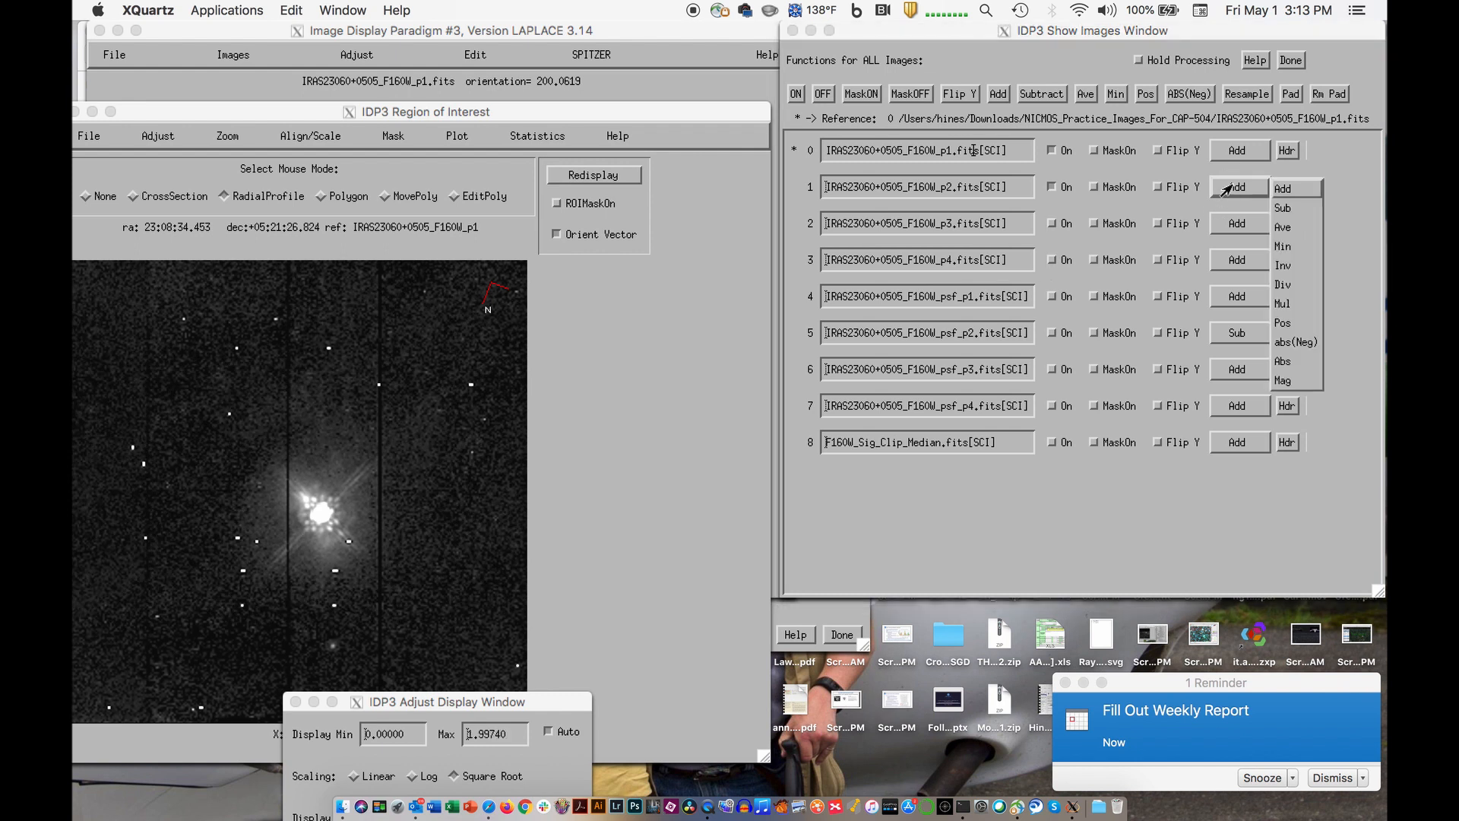
click(1283, 207)
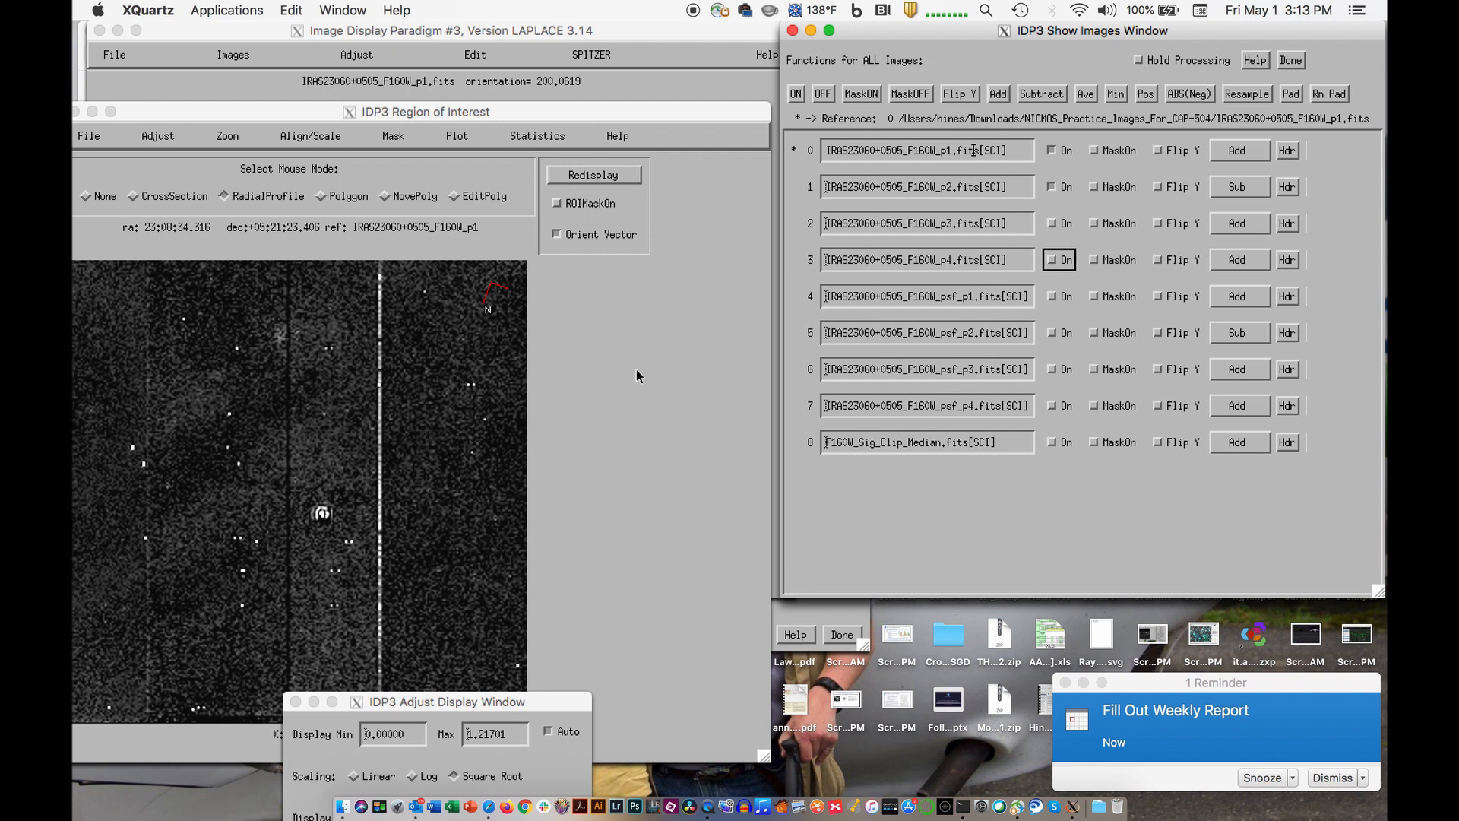
- Turn the p4 and p3 images back on and open the Combine Images settings
click(1056, 262)
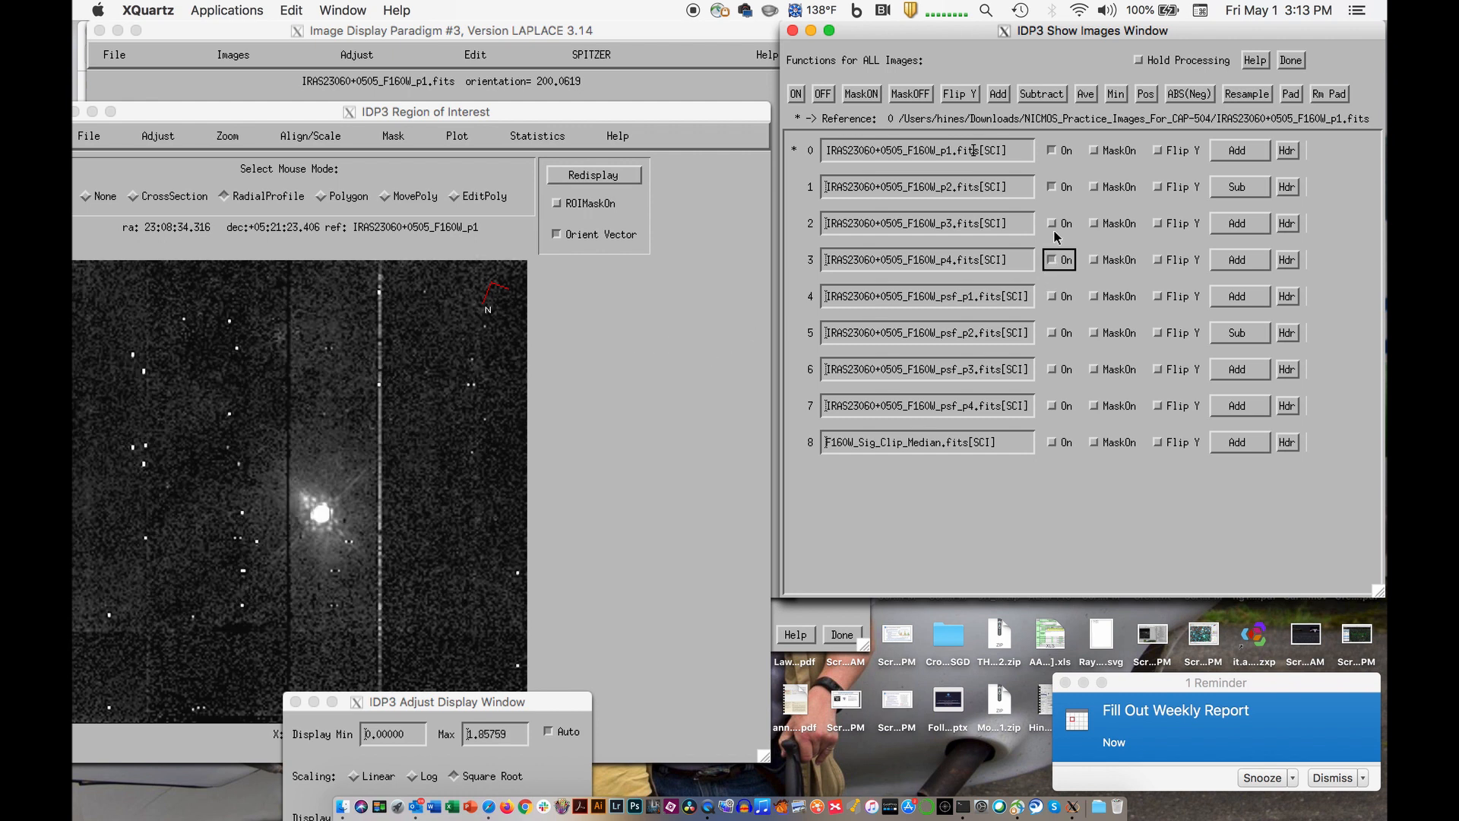
click(1054, 227)
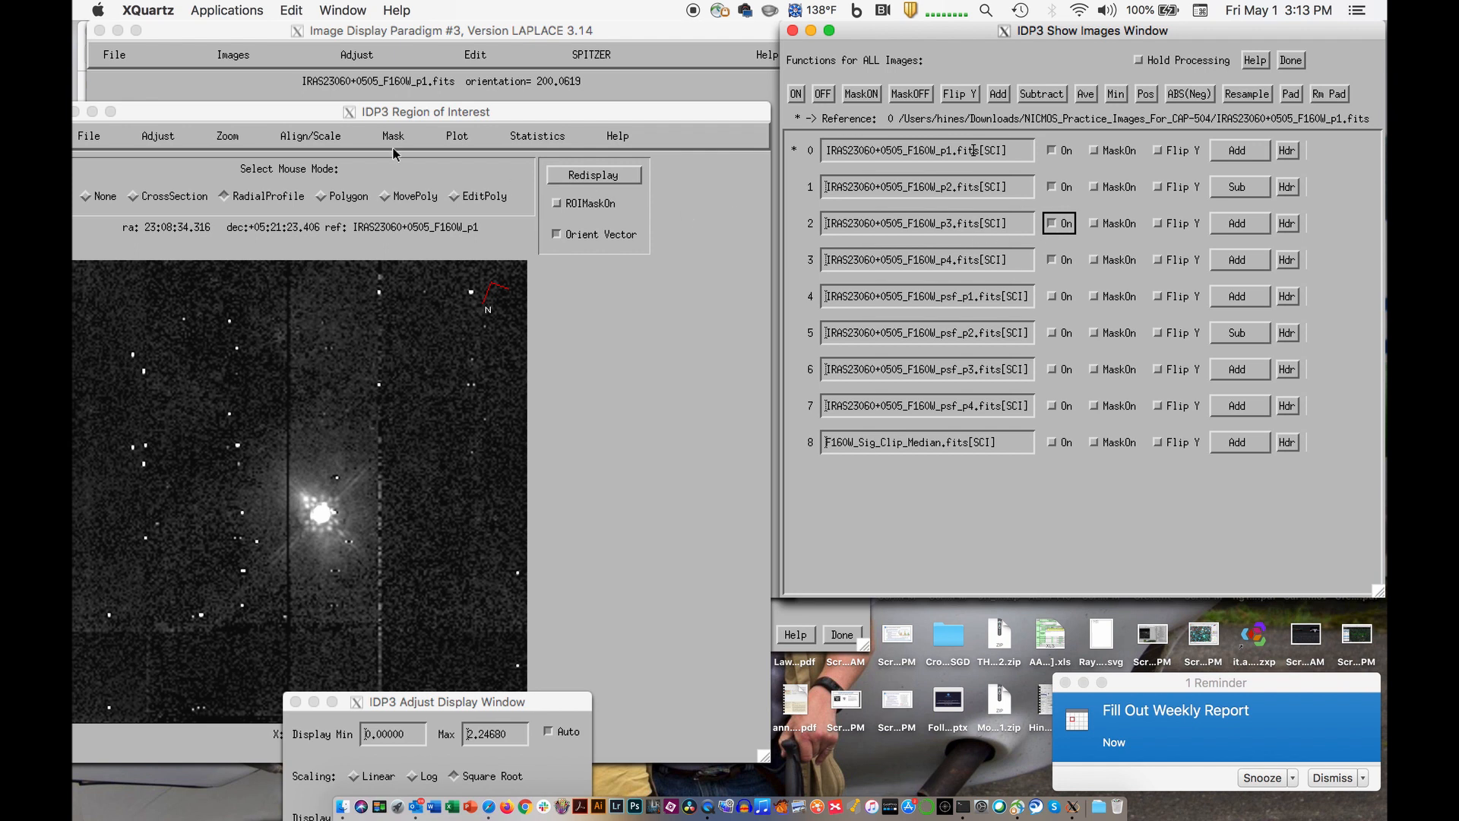
click(298, 99)
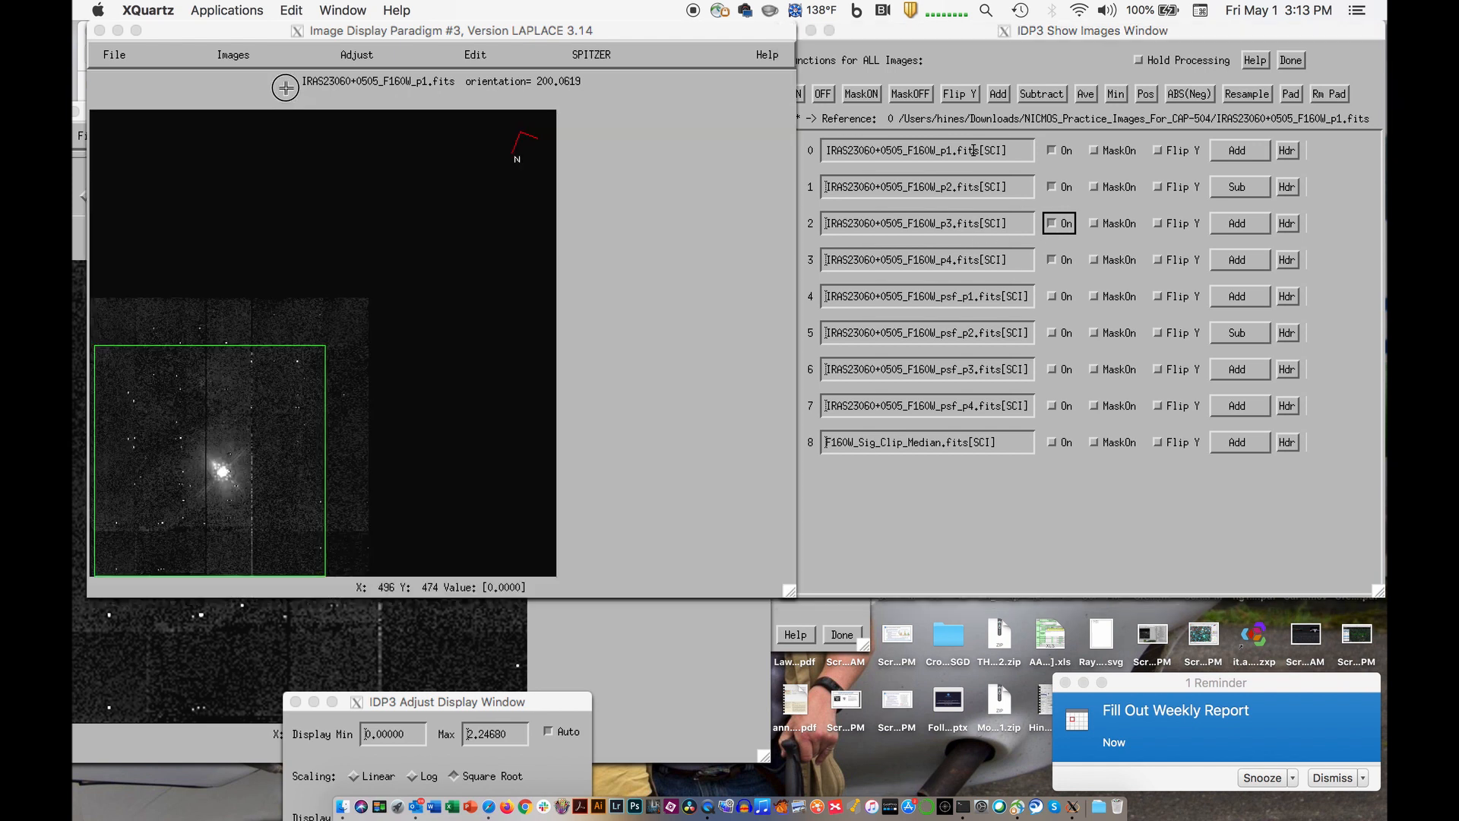
click(232, 56)
click(242, 176)
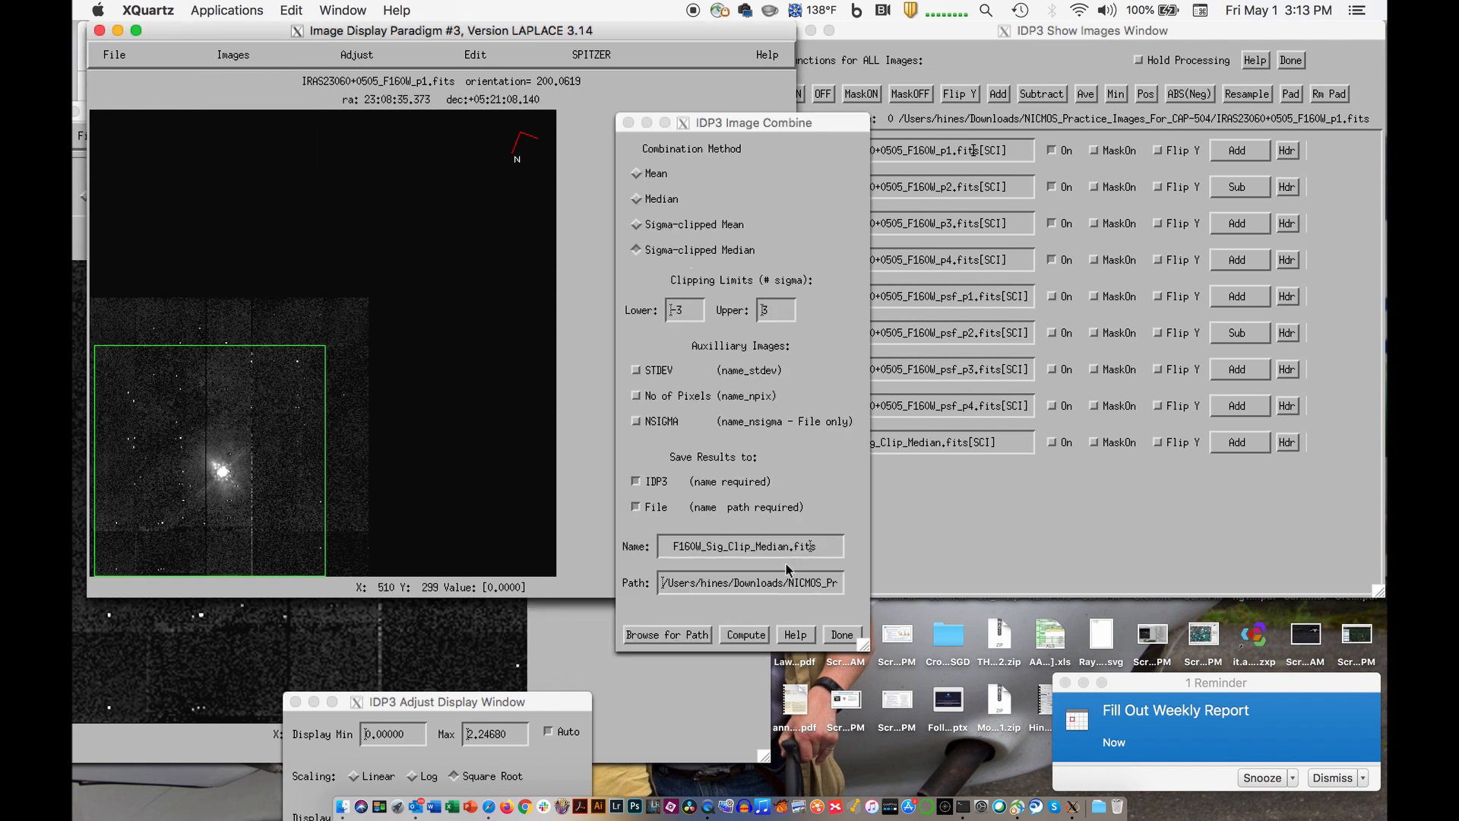
- Name the combined image IRAS230606+0505_F160W_Sig_Clip_Median.fits, compute it with the sigma-clipped median, and close the combine settings
click(673, 548)
click(674, 549)
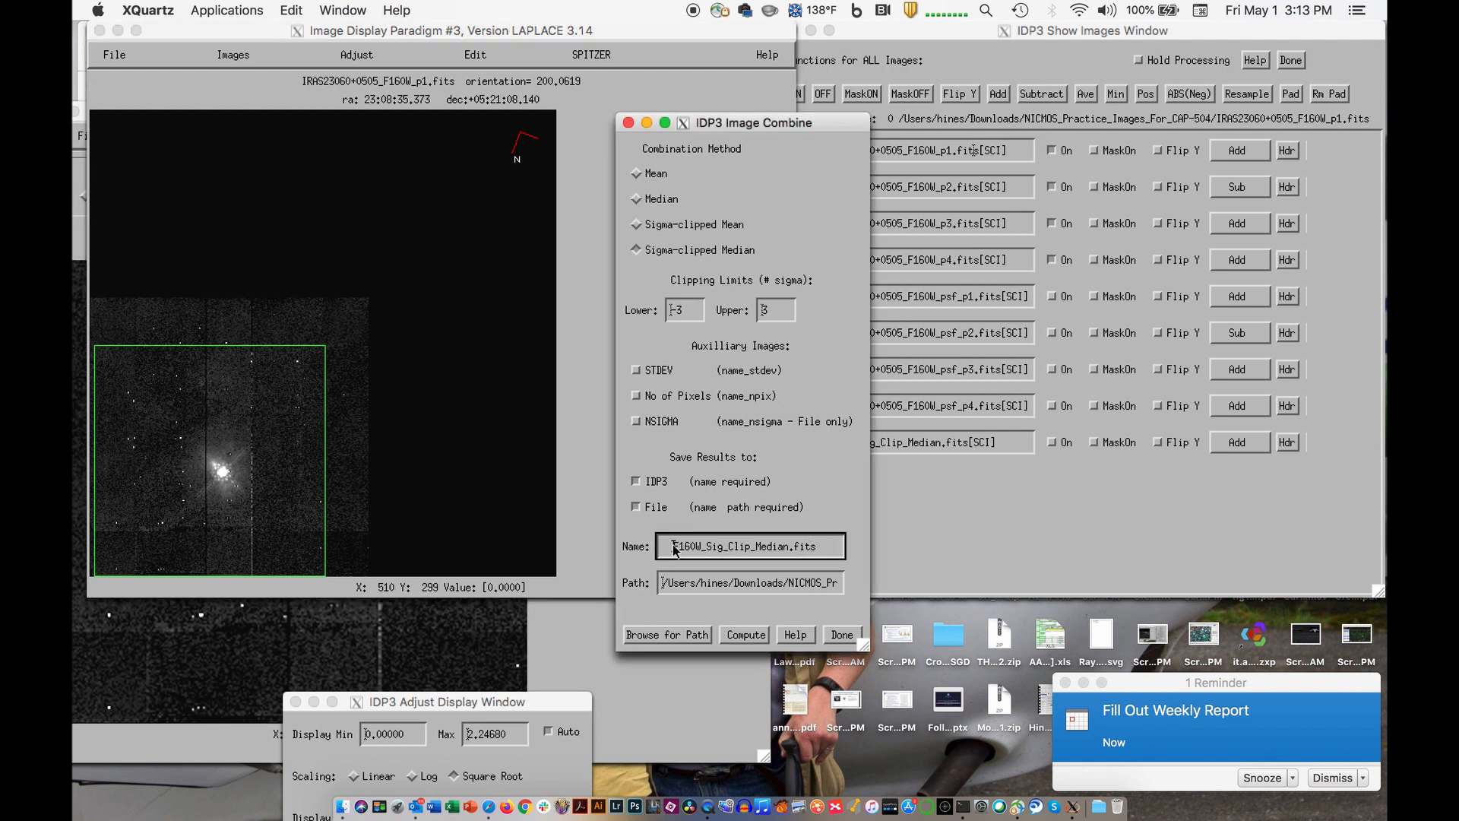
text(IRAS2F16)
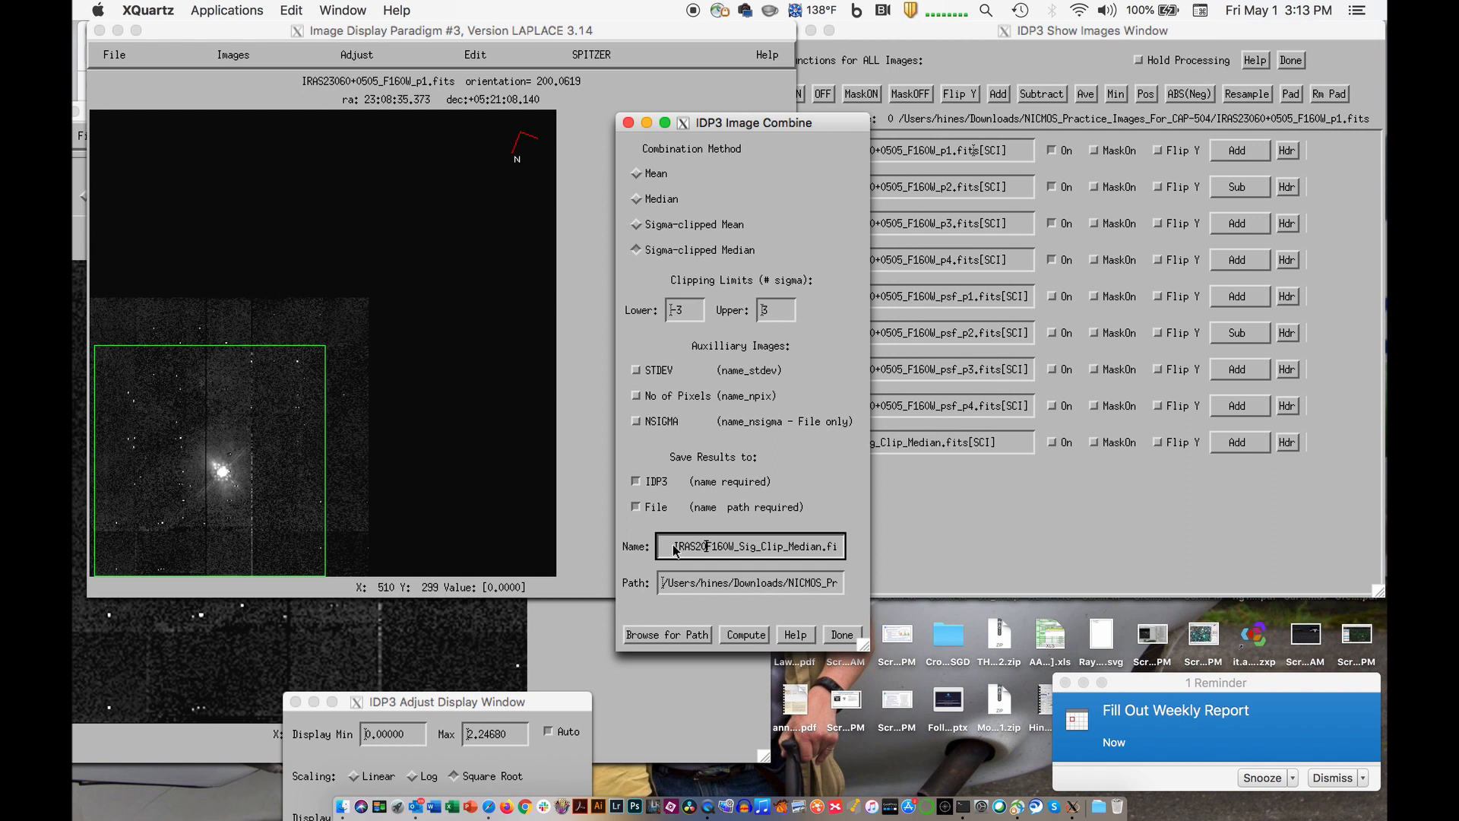
text(0)
key(BackSpace)
text(30)
text(606+)
text(0)
text(505)
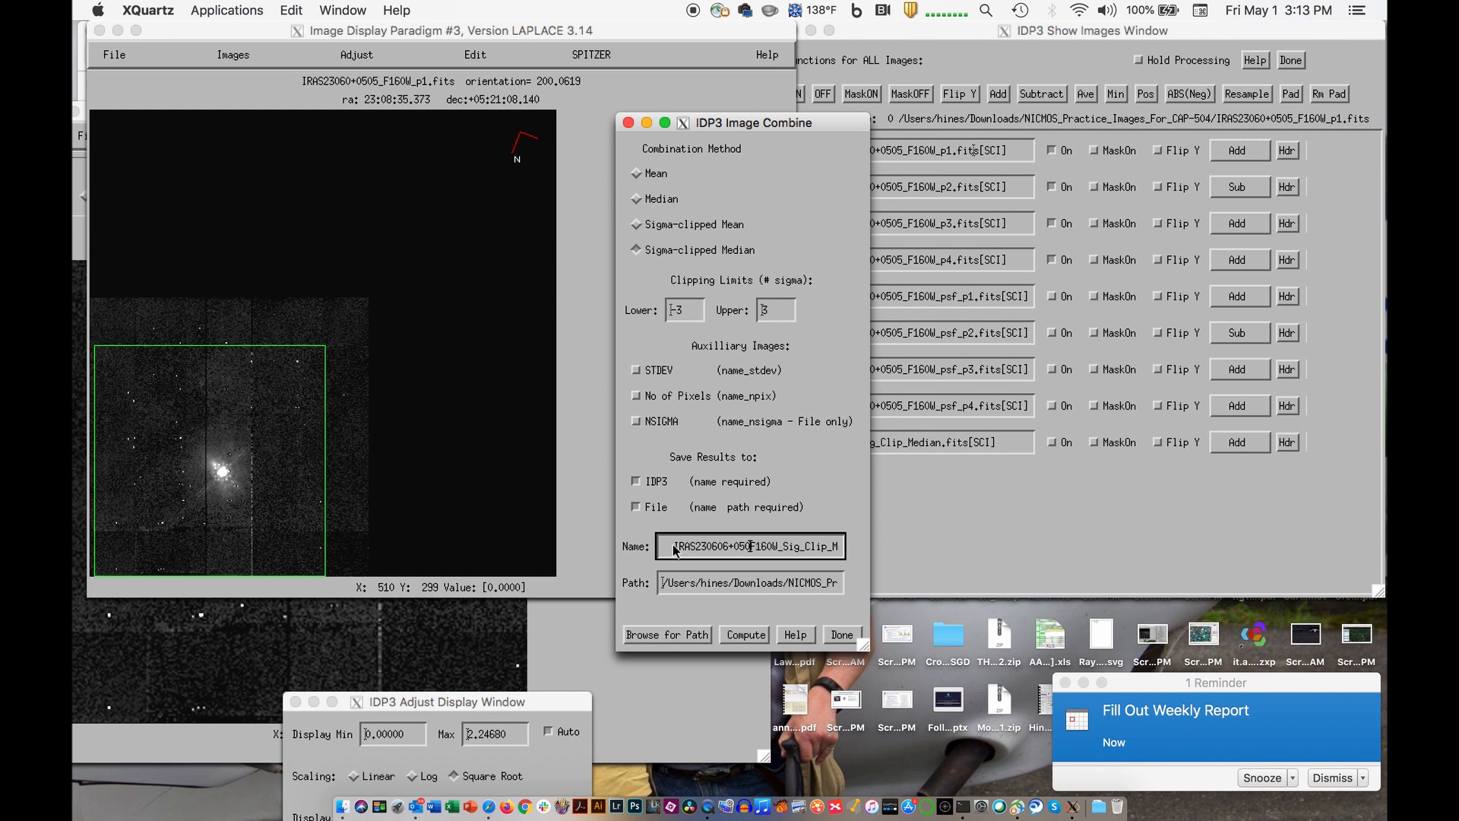
text(_)
click(745, 635)
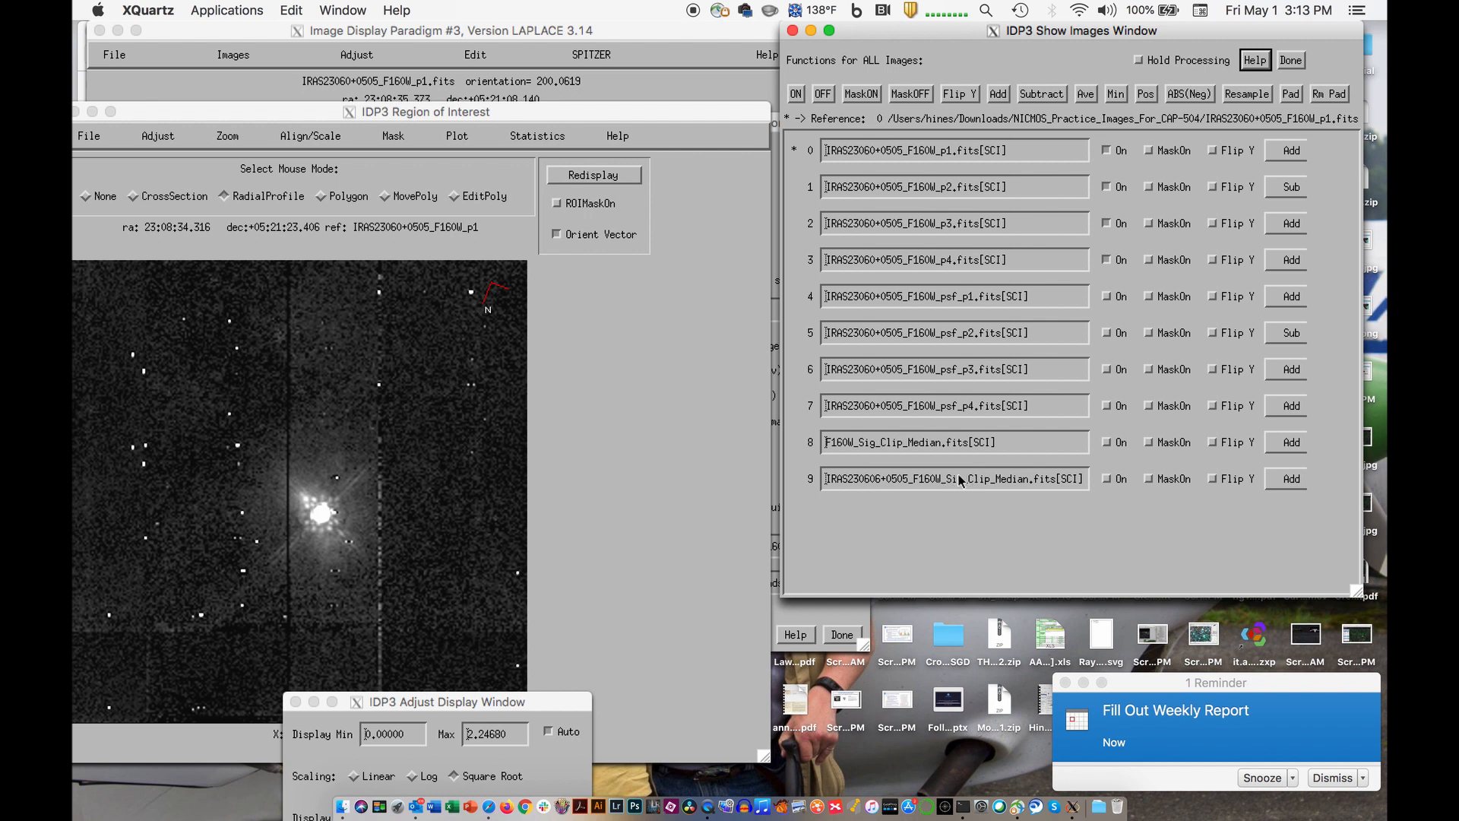
click(844, 625)
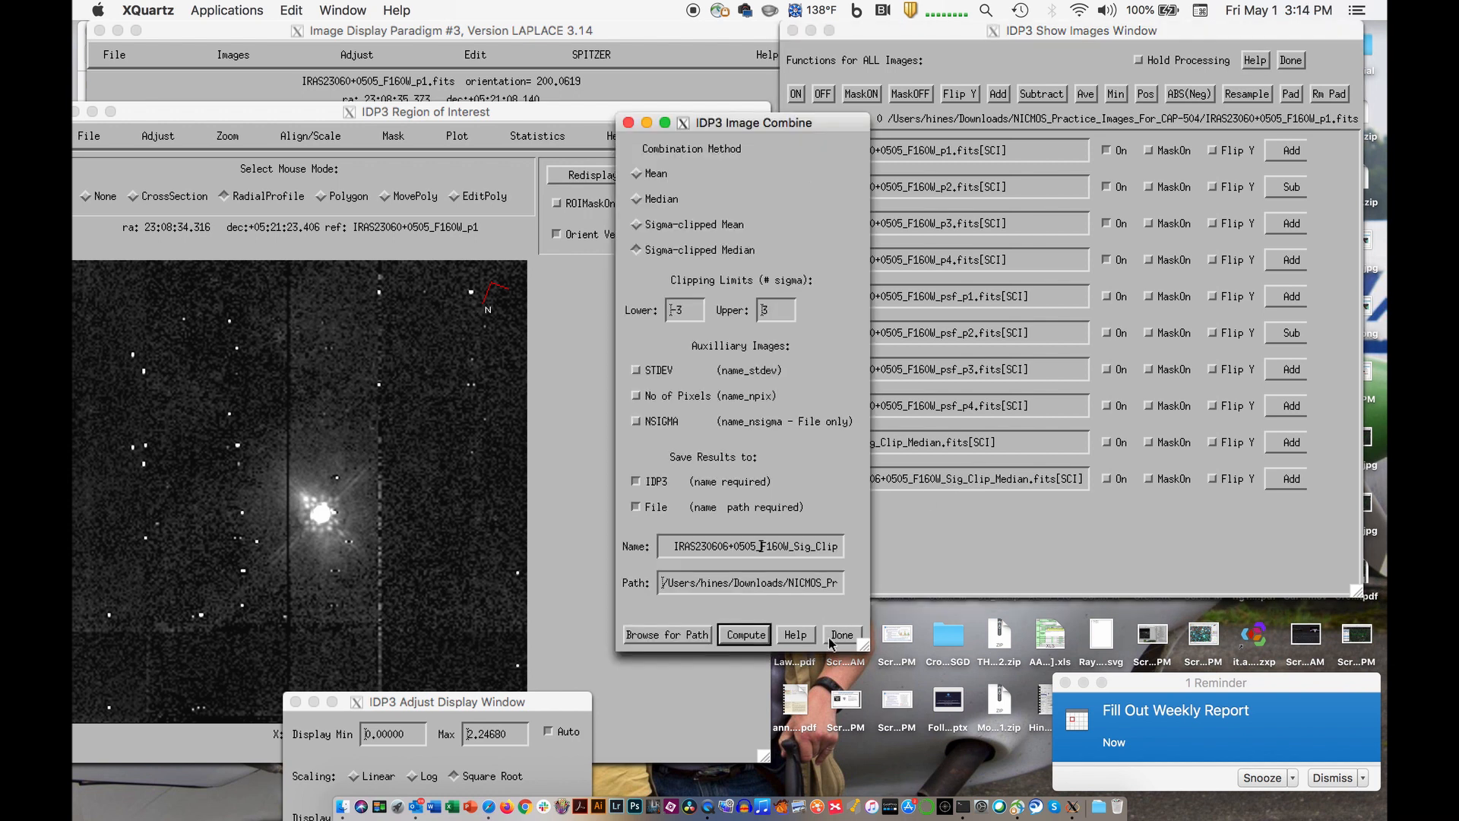
click(840, 635)
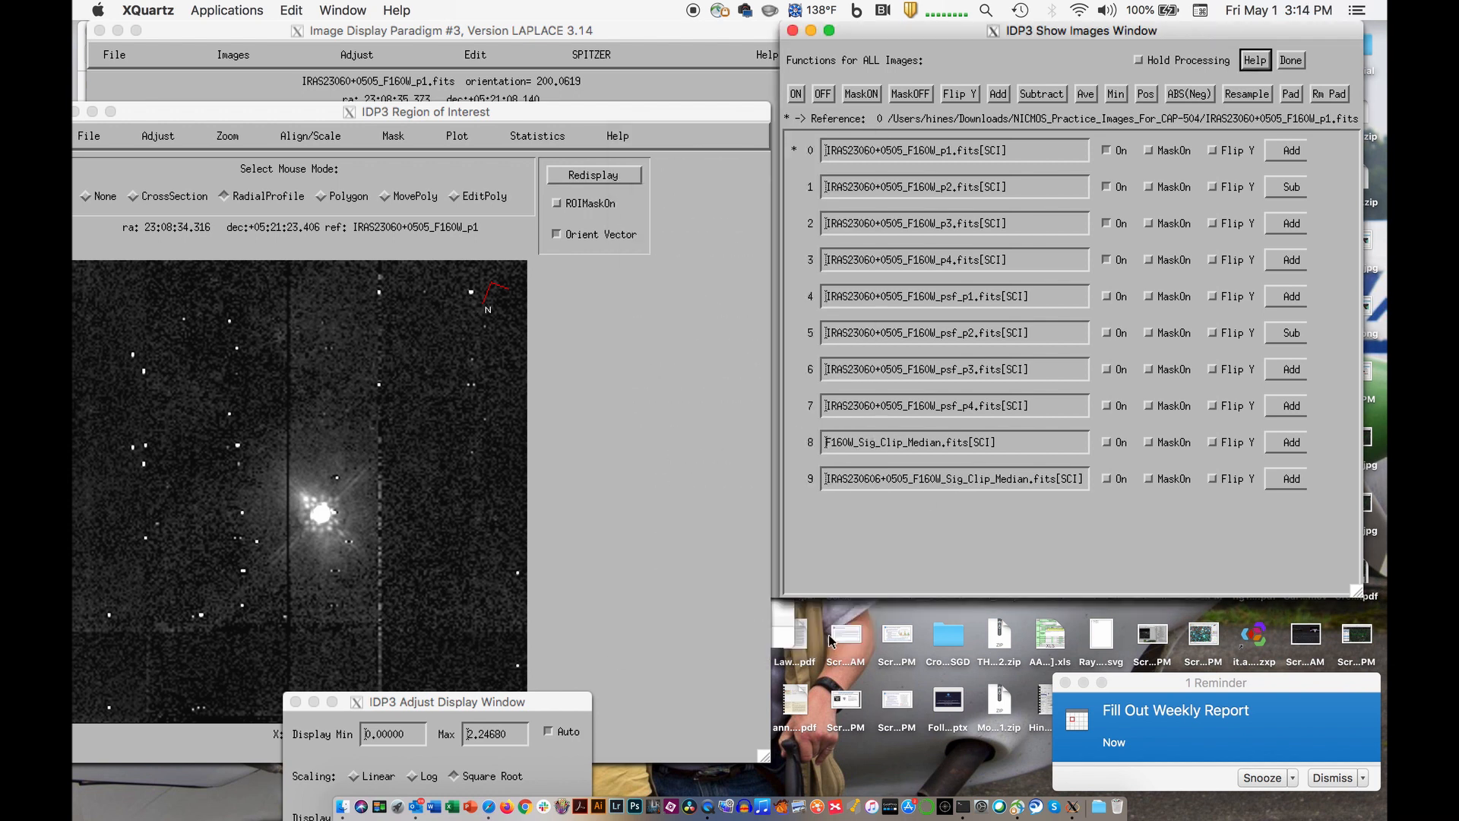
- Turn off all images, and turn on only the two combined sigma-clipped median images
click(820, 96)
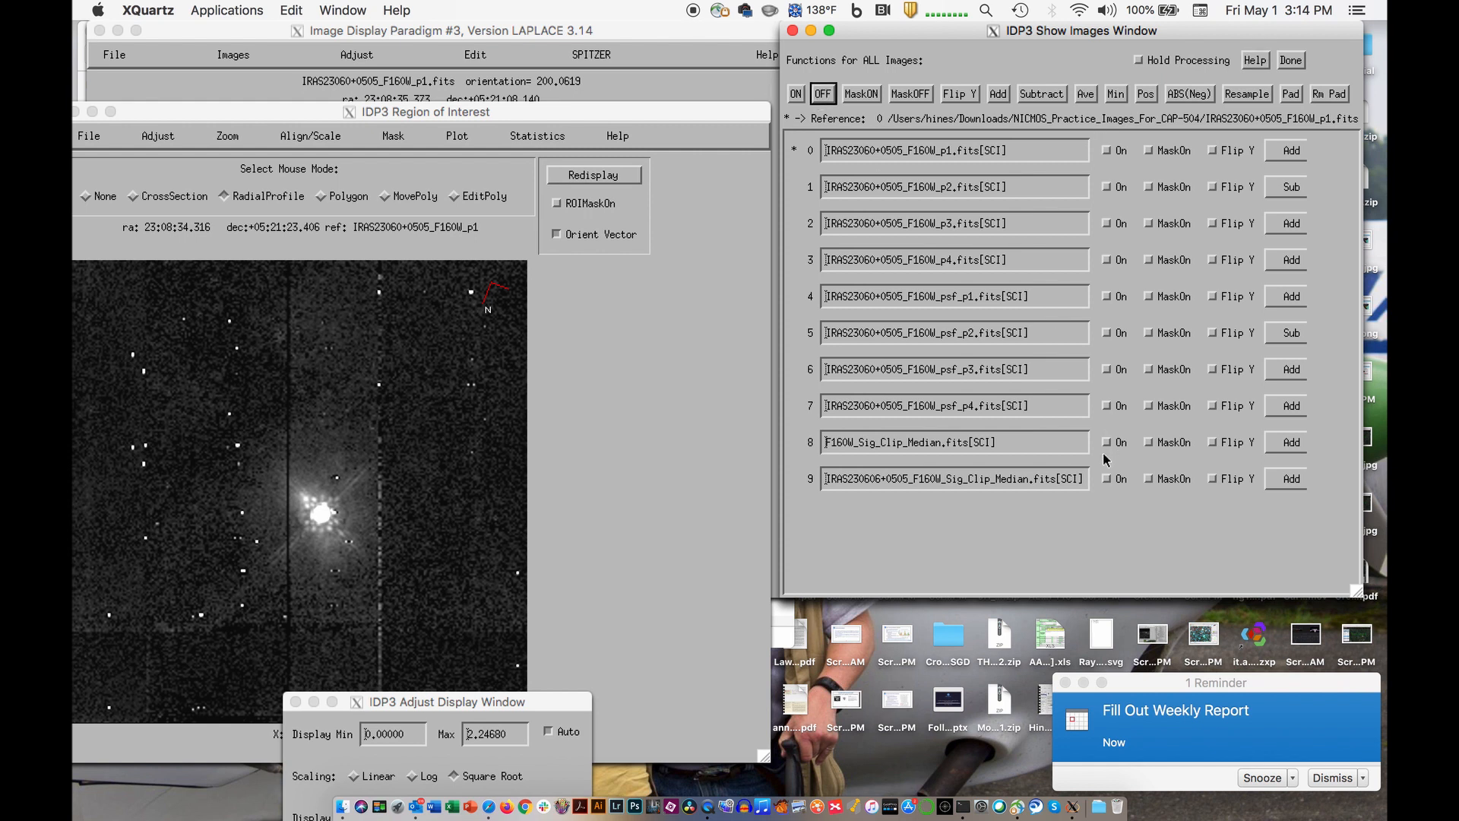
click(1107, 480)
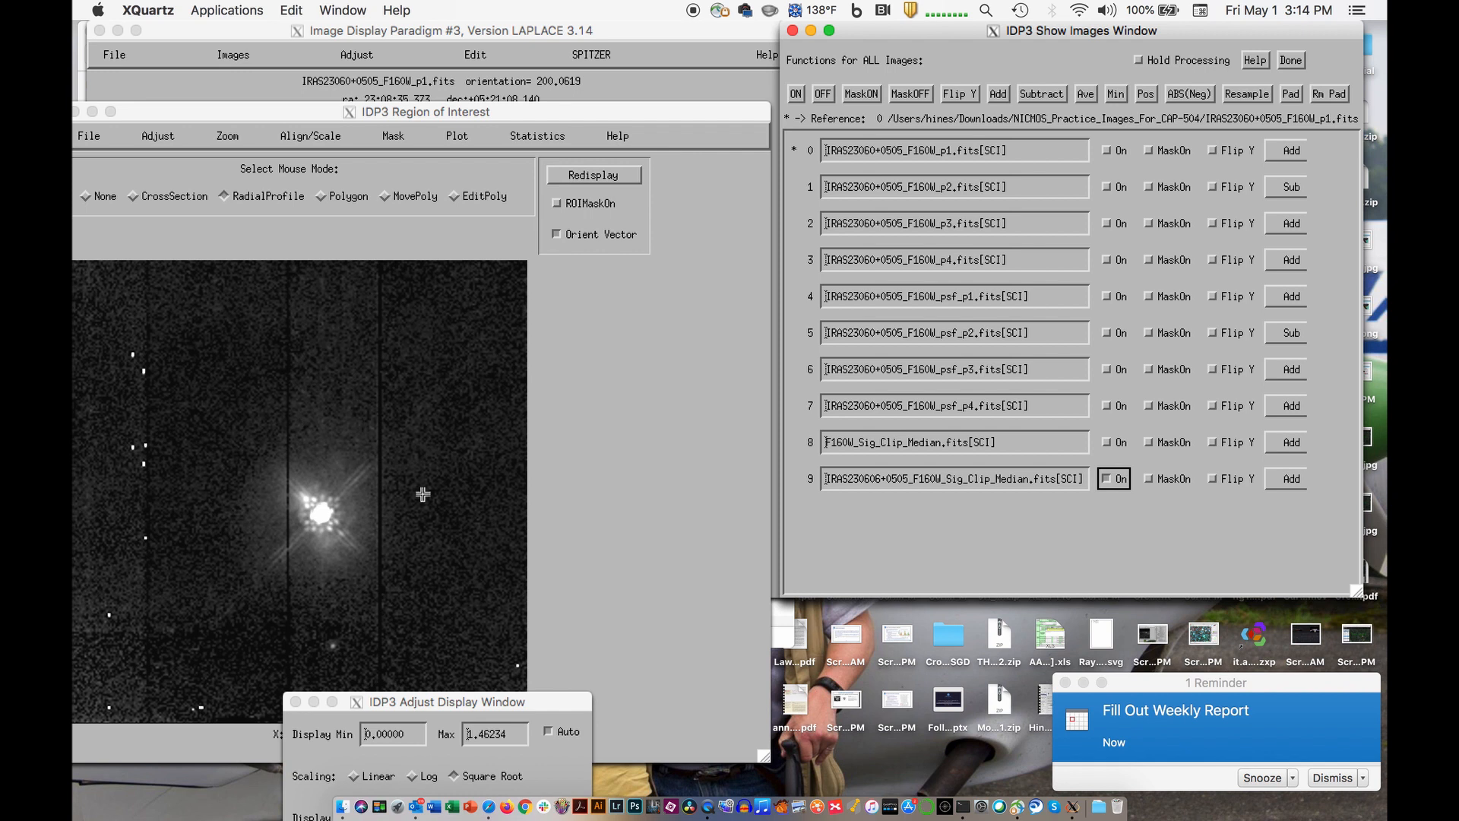
click(1106, 444)
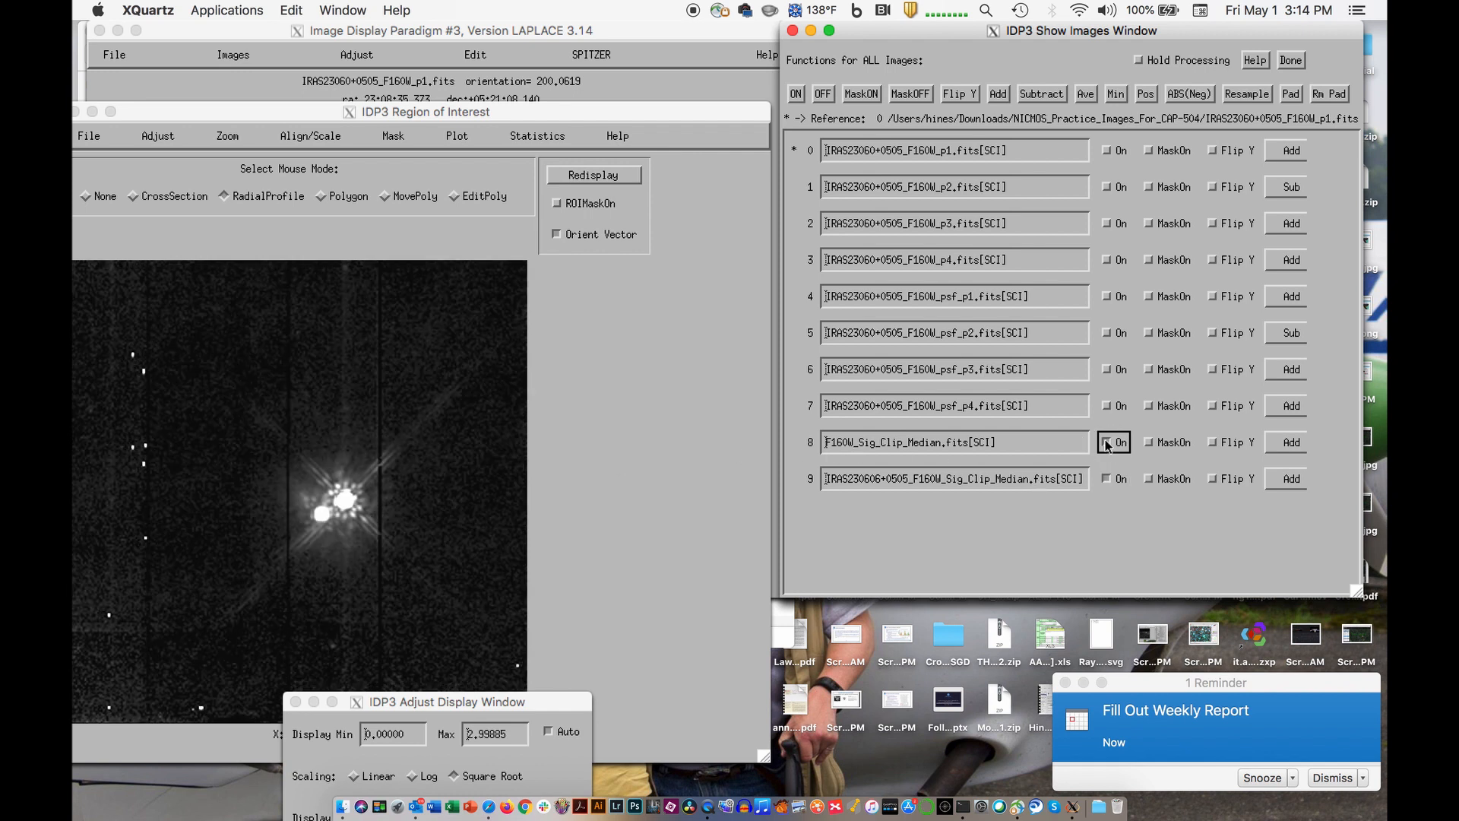